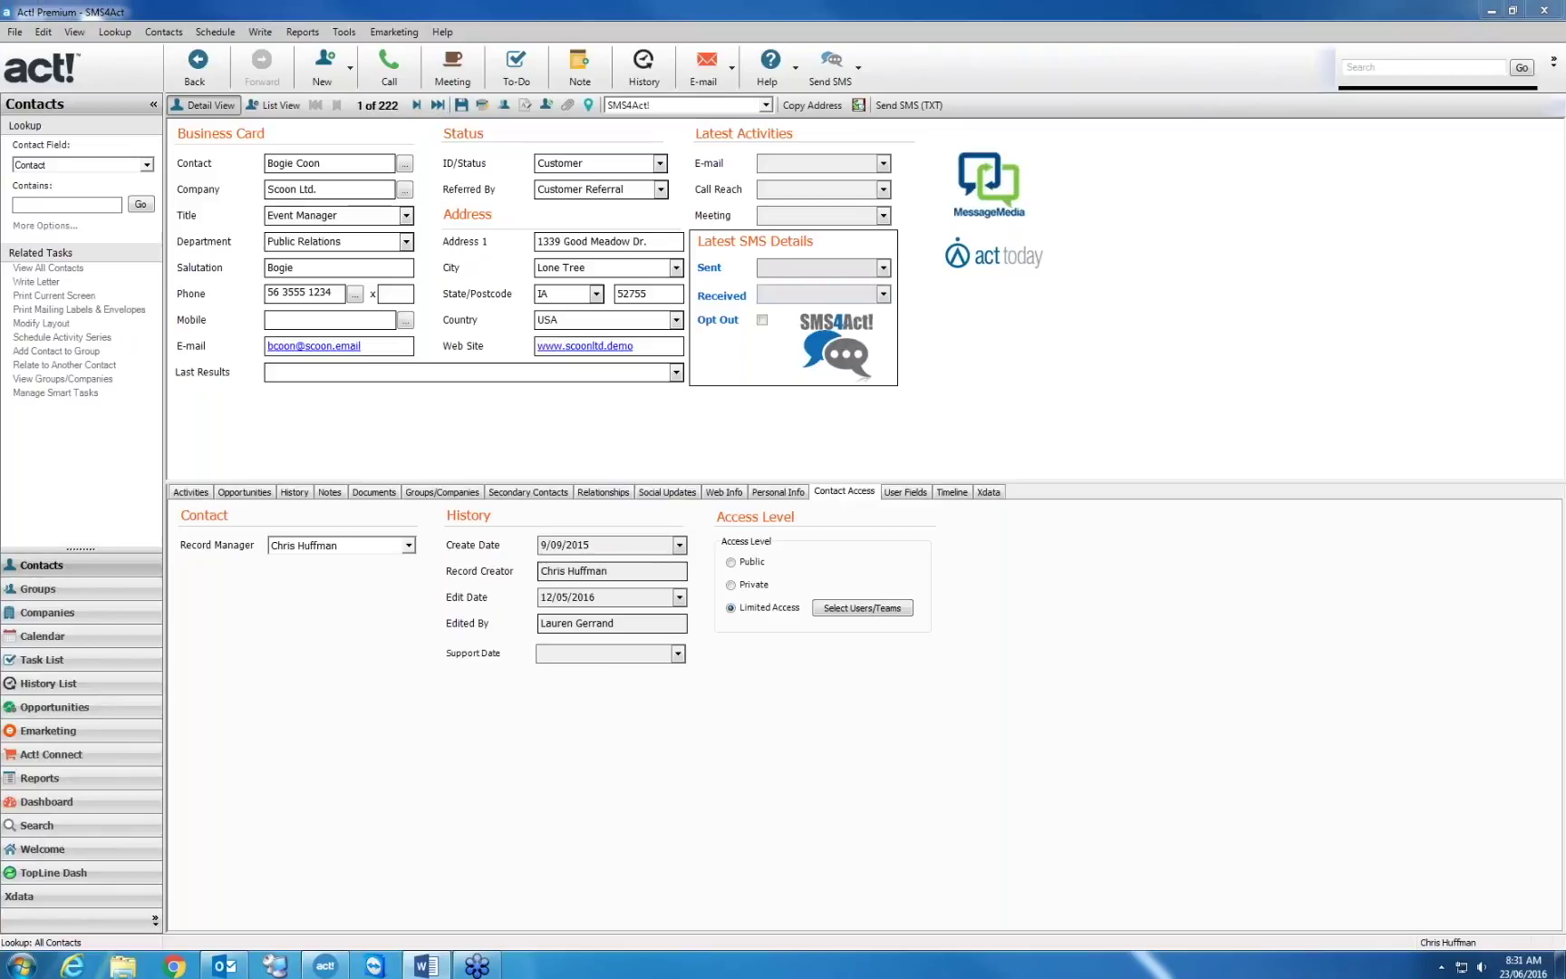
Look up the Act Today contact by name with Lookup > Contact
{"action": "key", "text": "alt+l"}
{"action": "key", "text": "Return"}
{"action": "key", "text": "Return"}
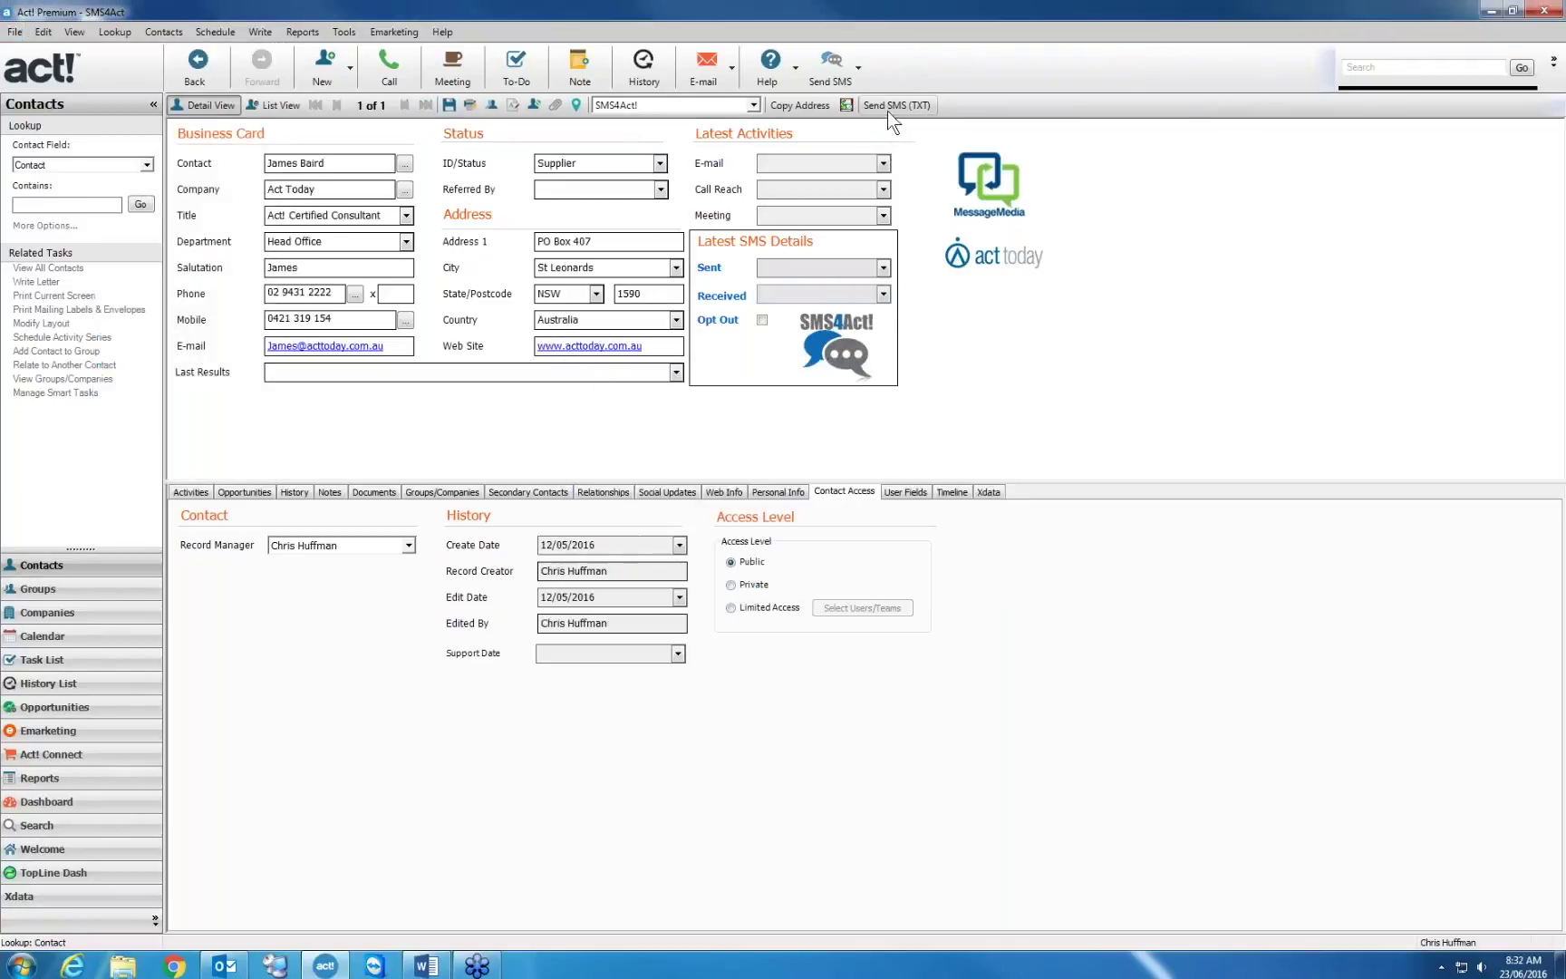
Send the contact a 'test message' SMS with Record History kept on
{"action": "left_click", "coordinate": [830, 80]}
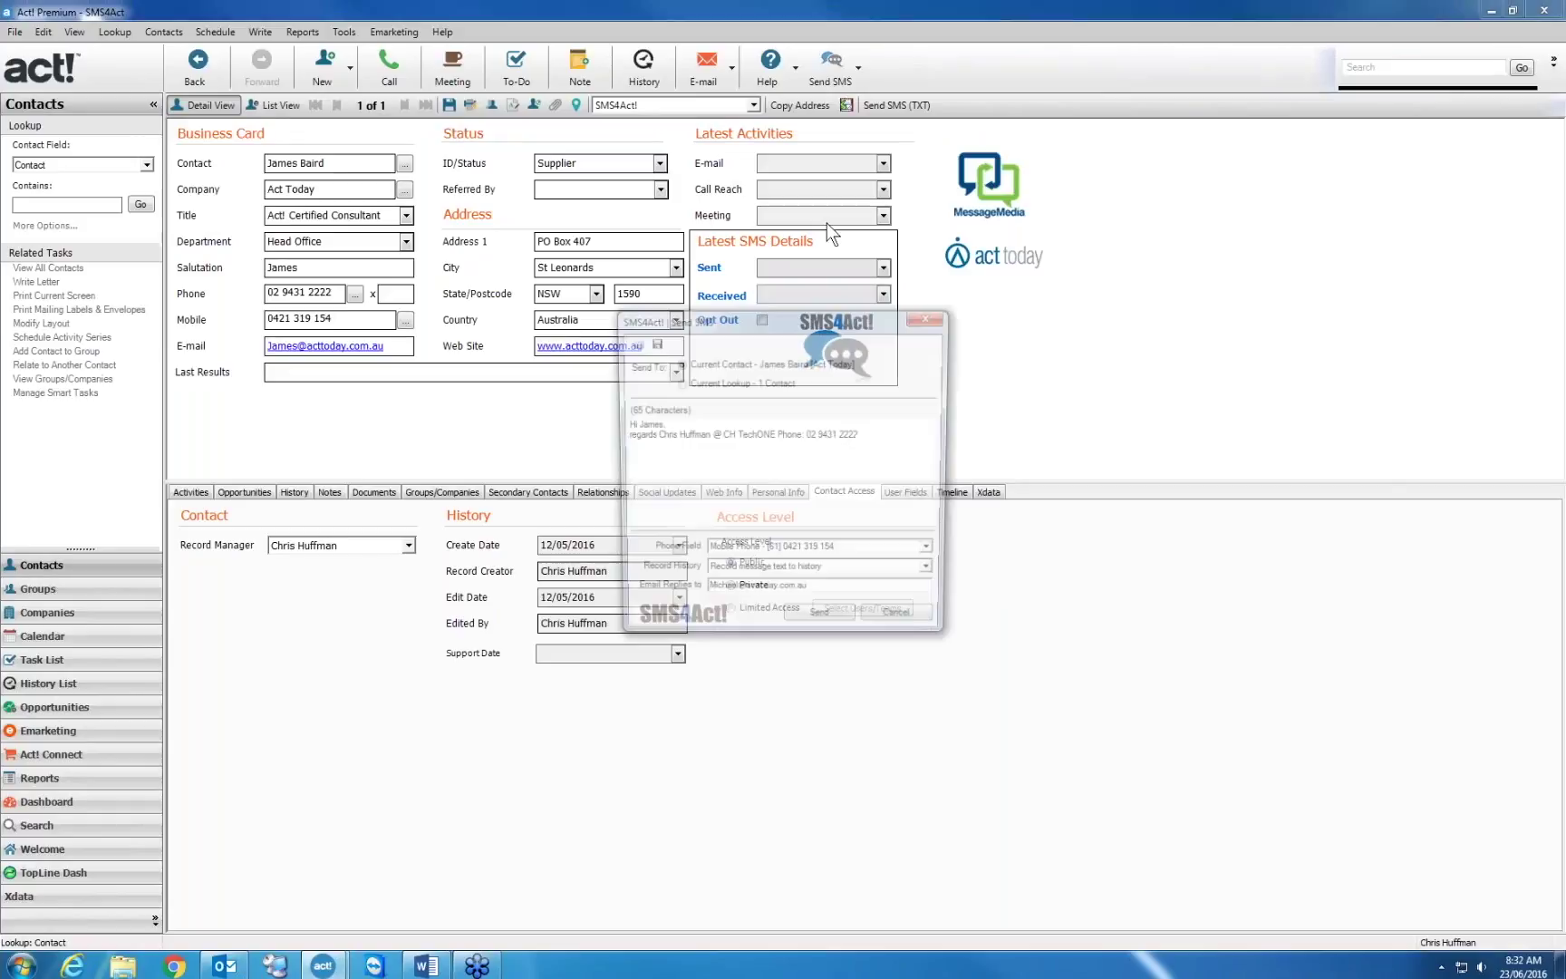
{"action": "type", "text": "test message"}
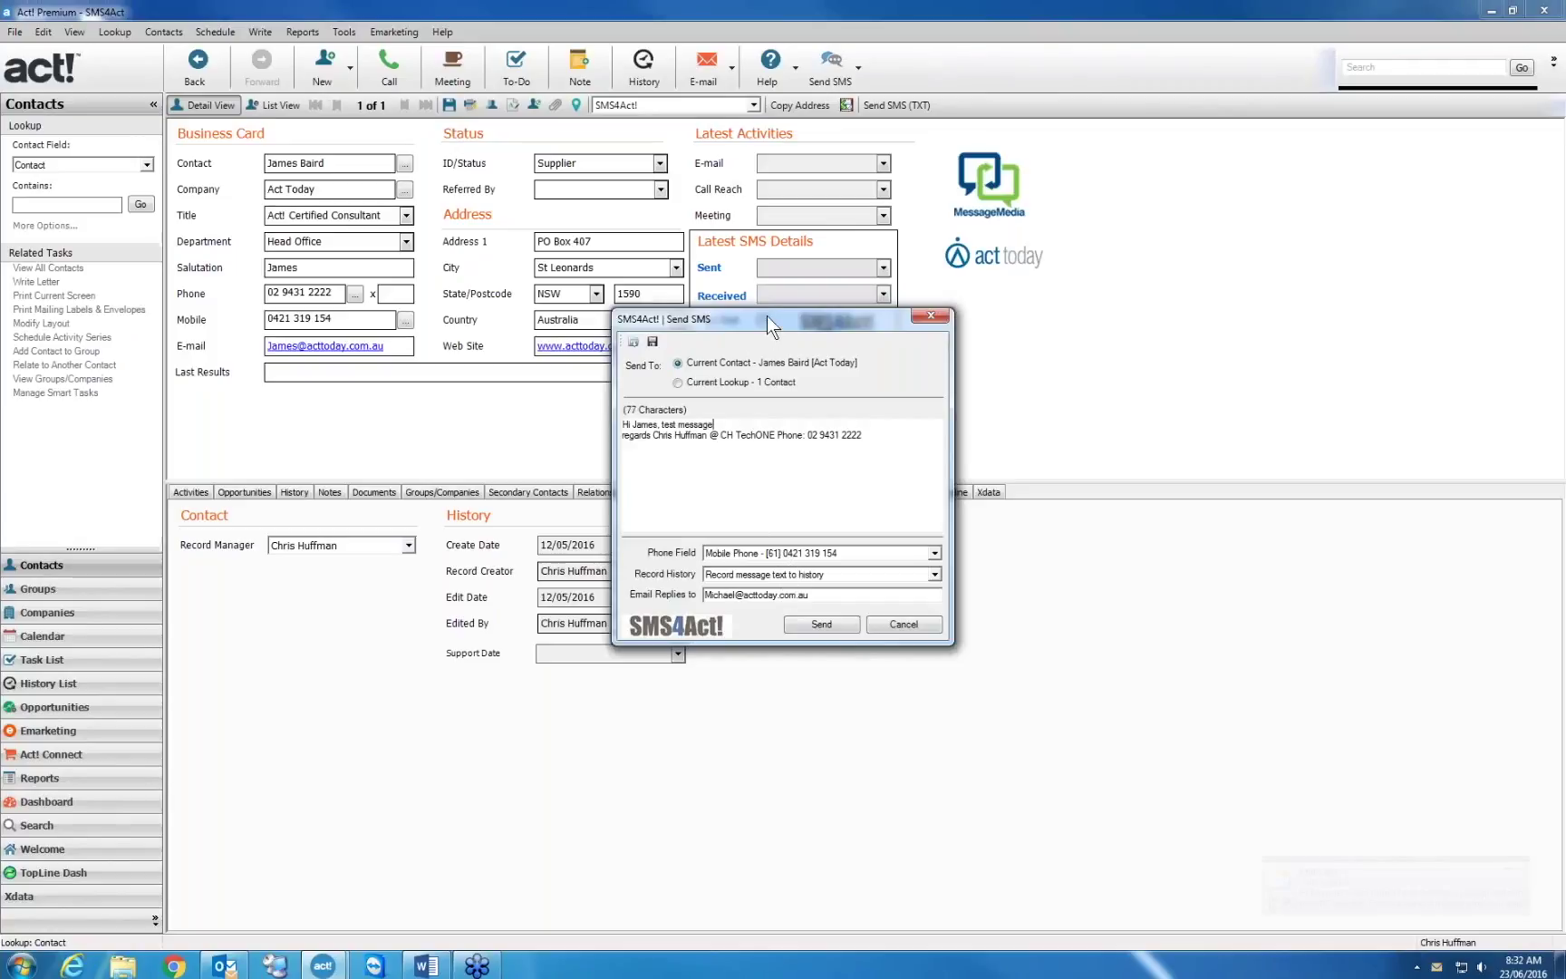
{"action": "left_click_drag", "start_coordinate": [767, 315], "coordinate": [766, 268]}
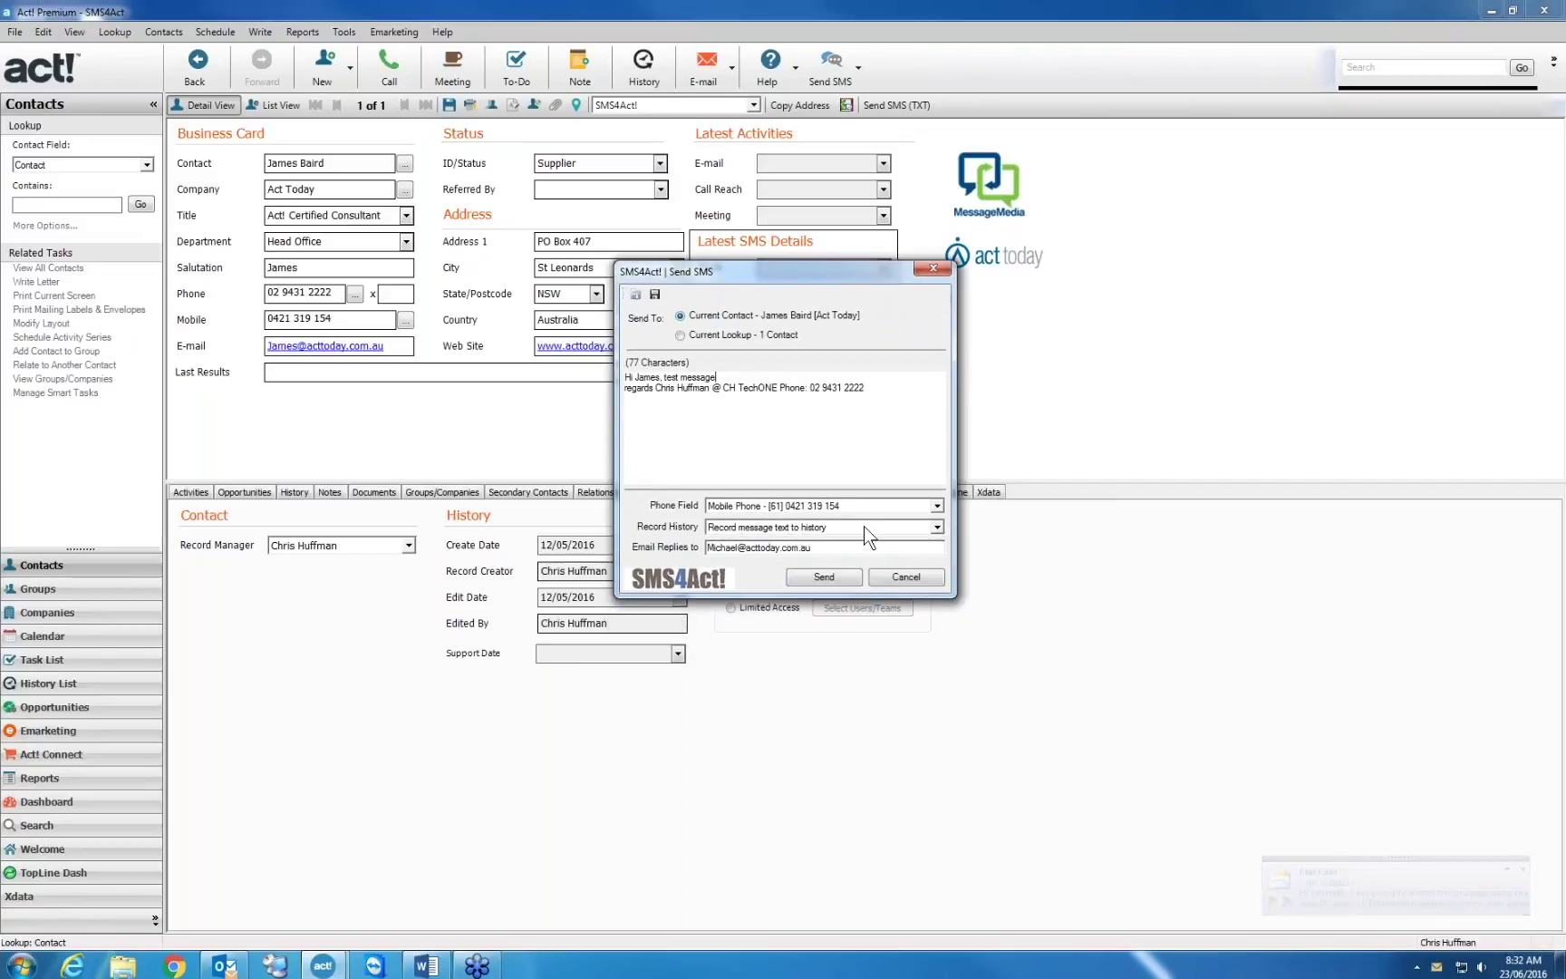
{"action": "left_click", "coordinate": [938, 528]}
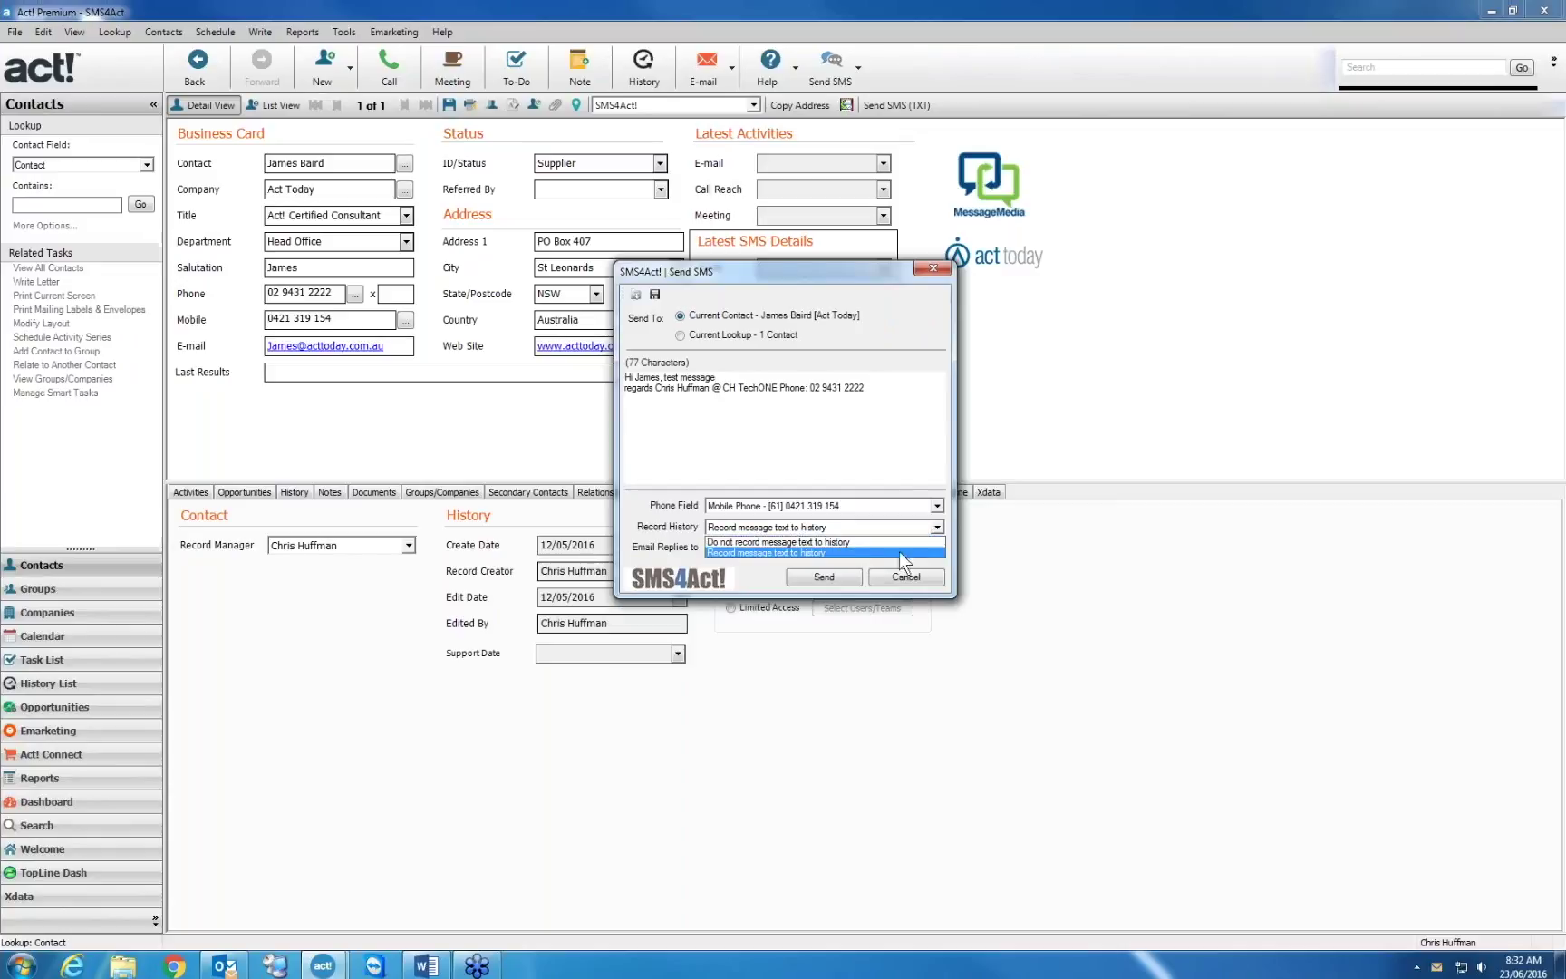
{"action": "left_click", "coordinate": [867, 553]}
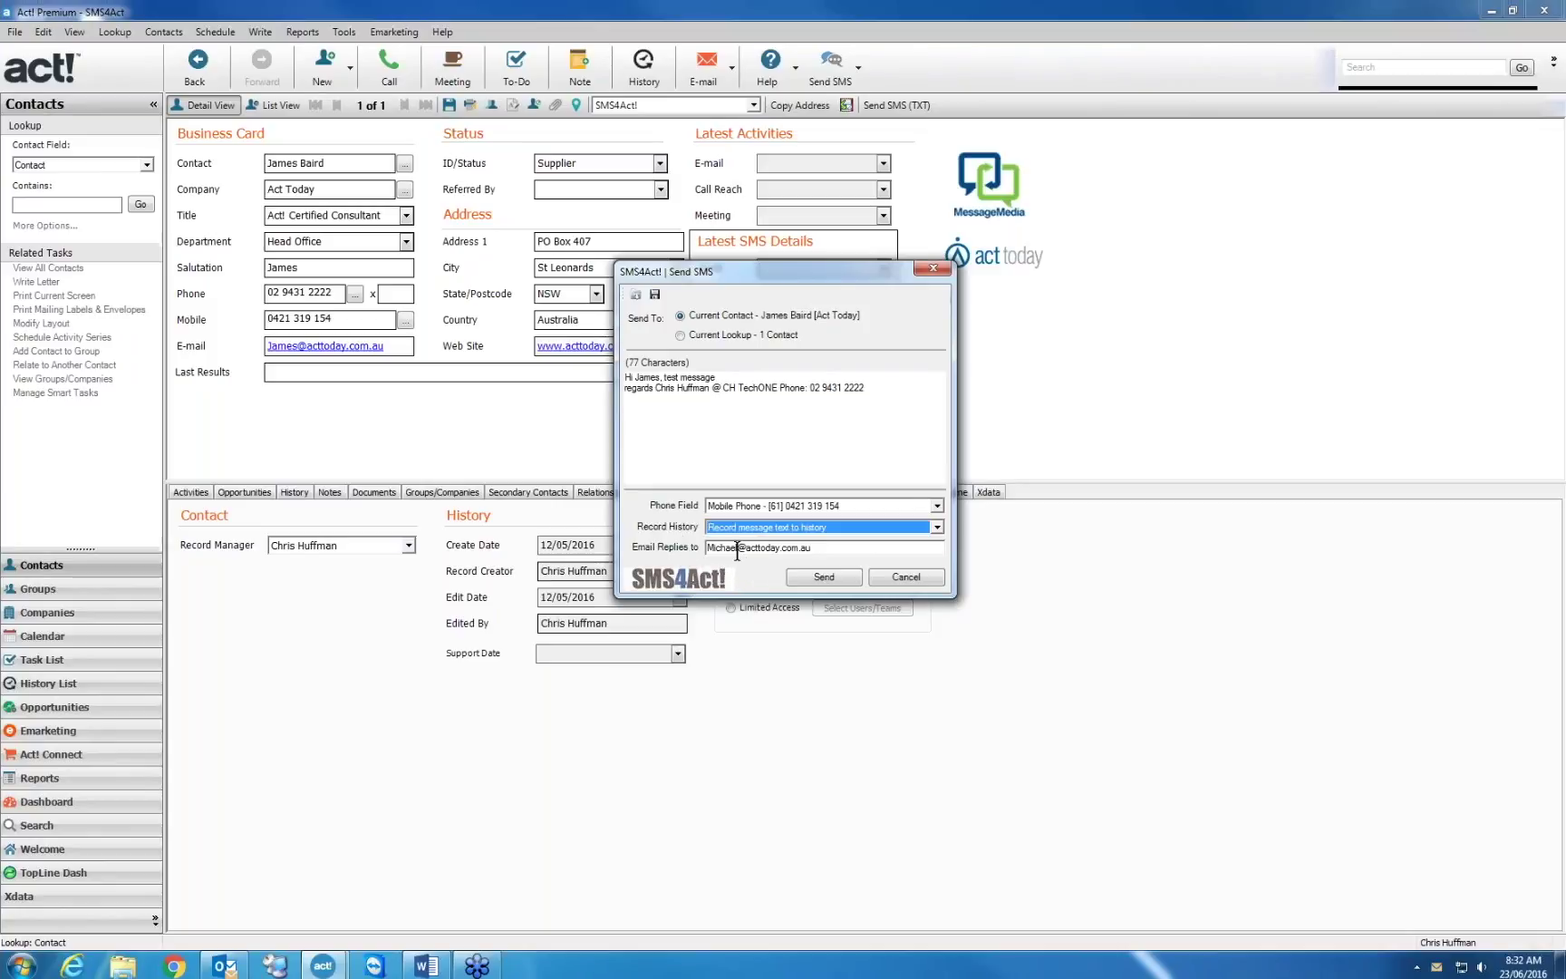
{"action": "double_click", "coordinate": [725, 547]}
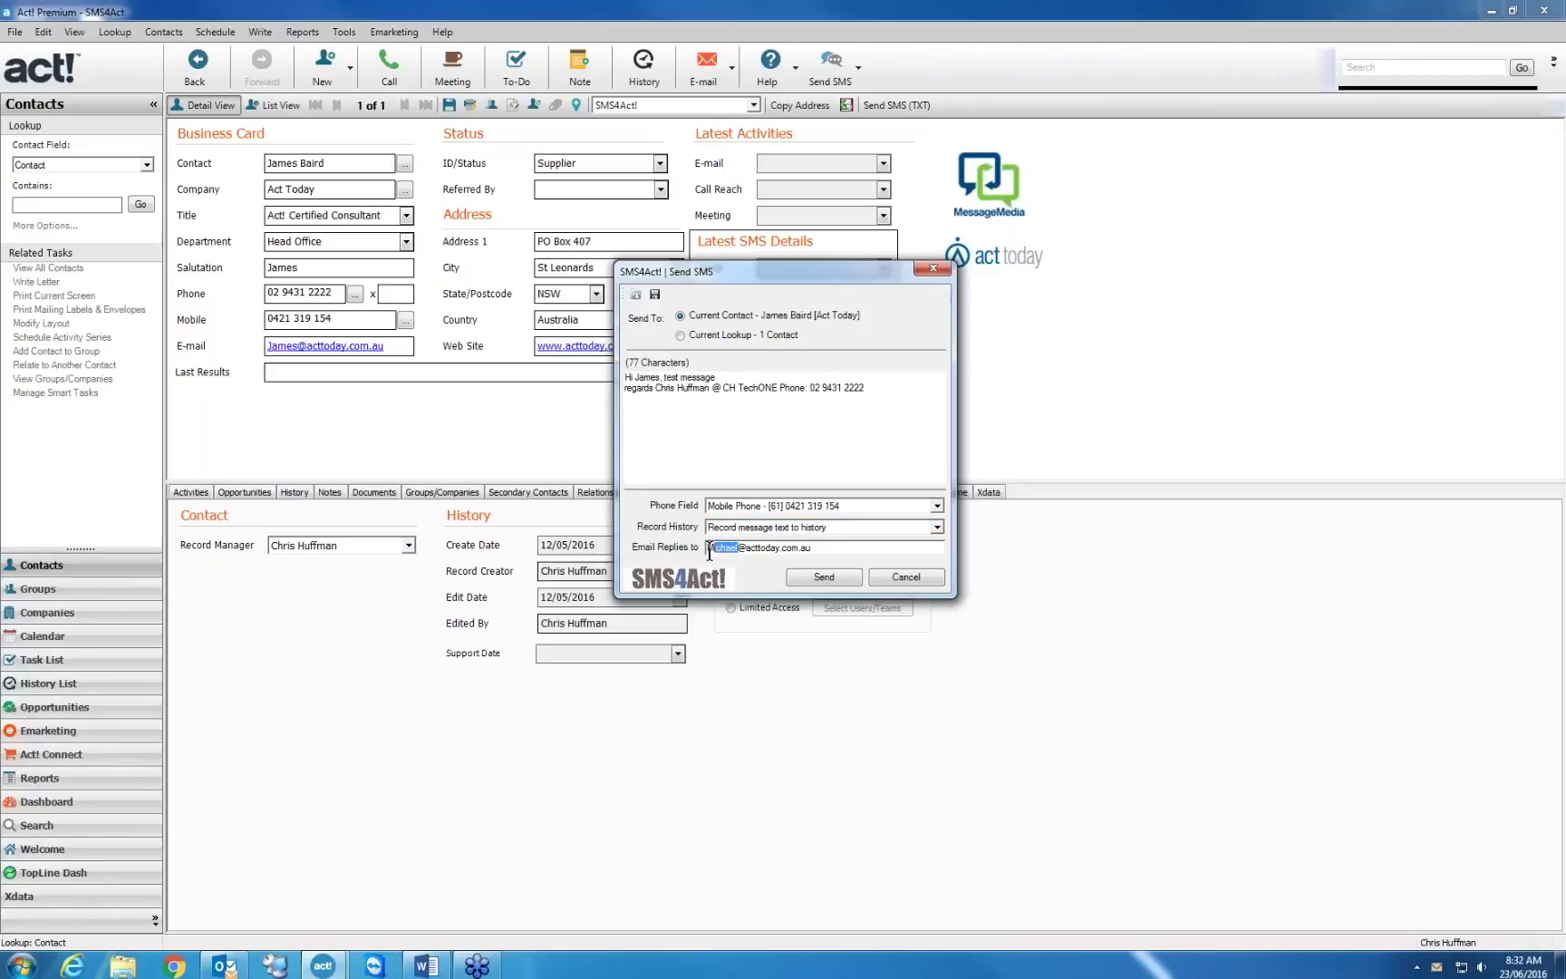
{"action": "left_click", "coordinate": [824, 576]}
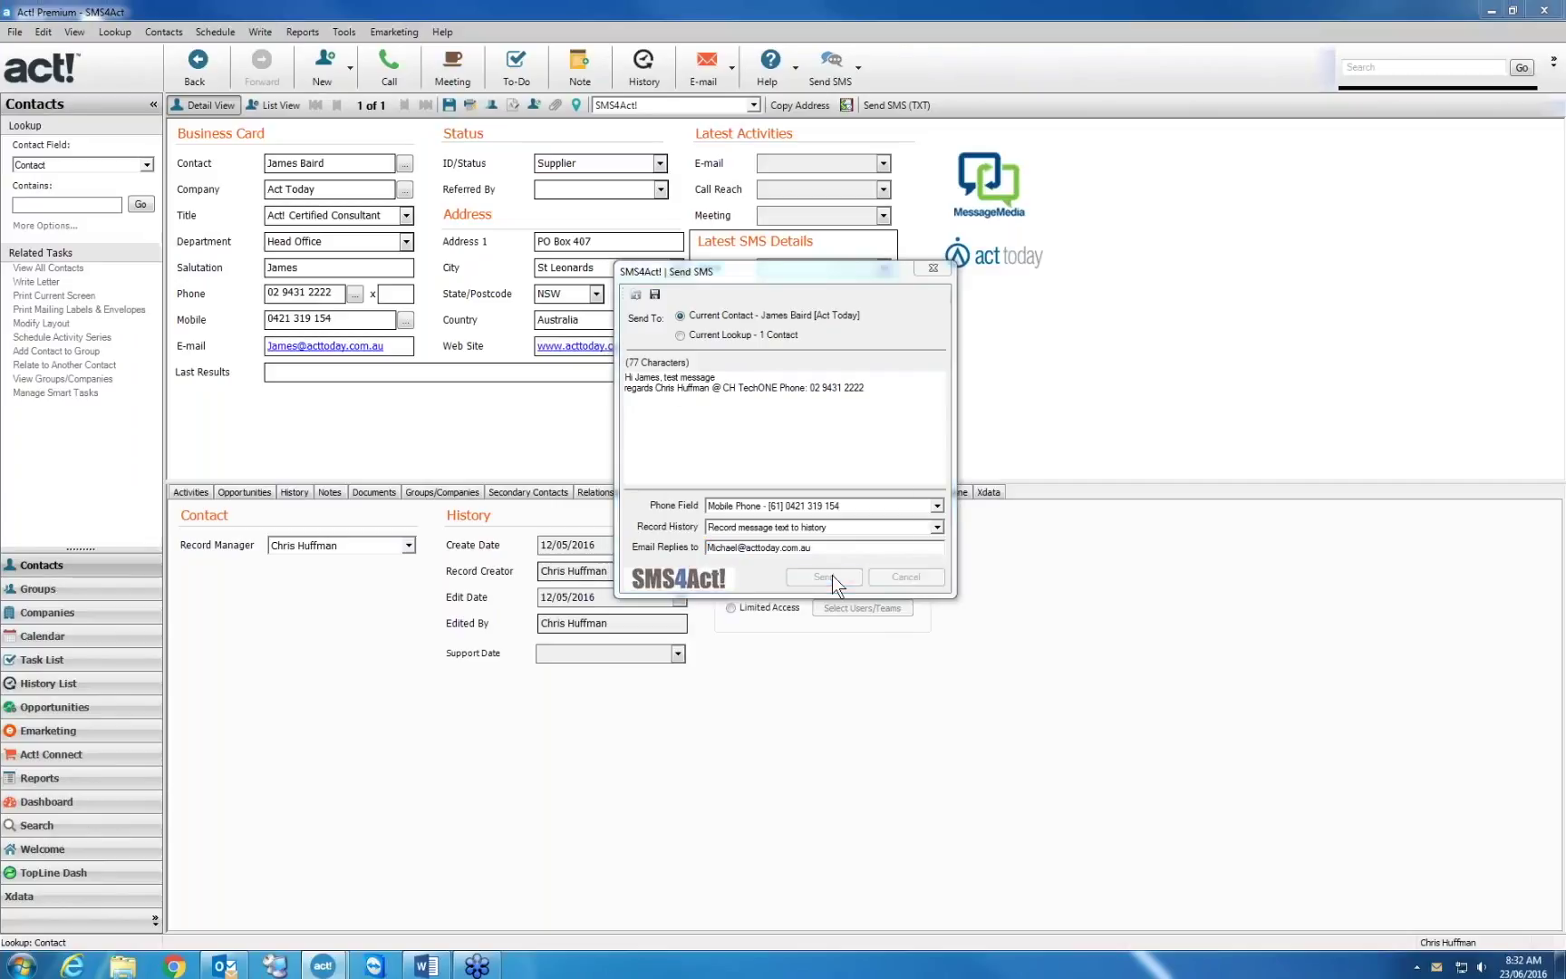
Check the test SMS in History, then reload the previous Selected Contact(s) lookup of two contacts
{"action": "left_click", "coordinate": [297, 492]}
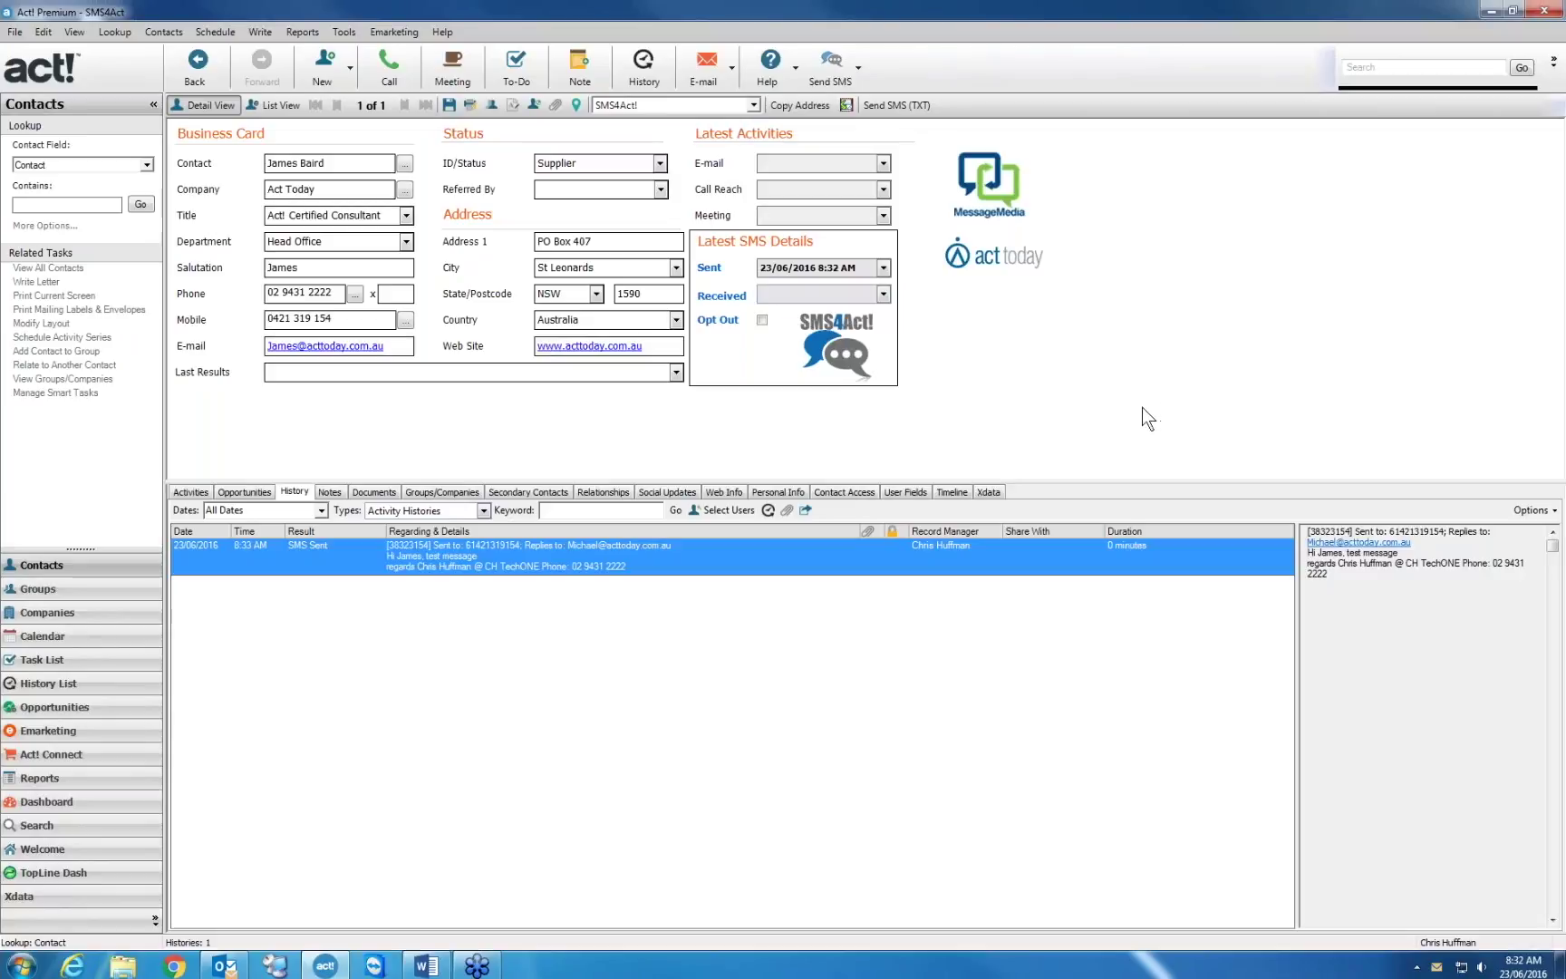
{"action": "left_click", "coordinate": [115, 32]}
{"action": "mouse_move", "coordinate": [181, 105]}
{"action": "left_click", "coordinate": [453, 140]}
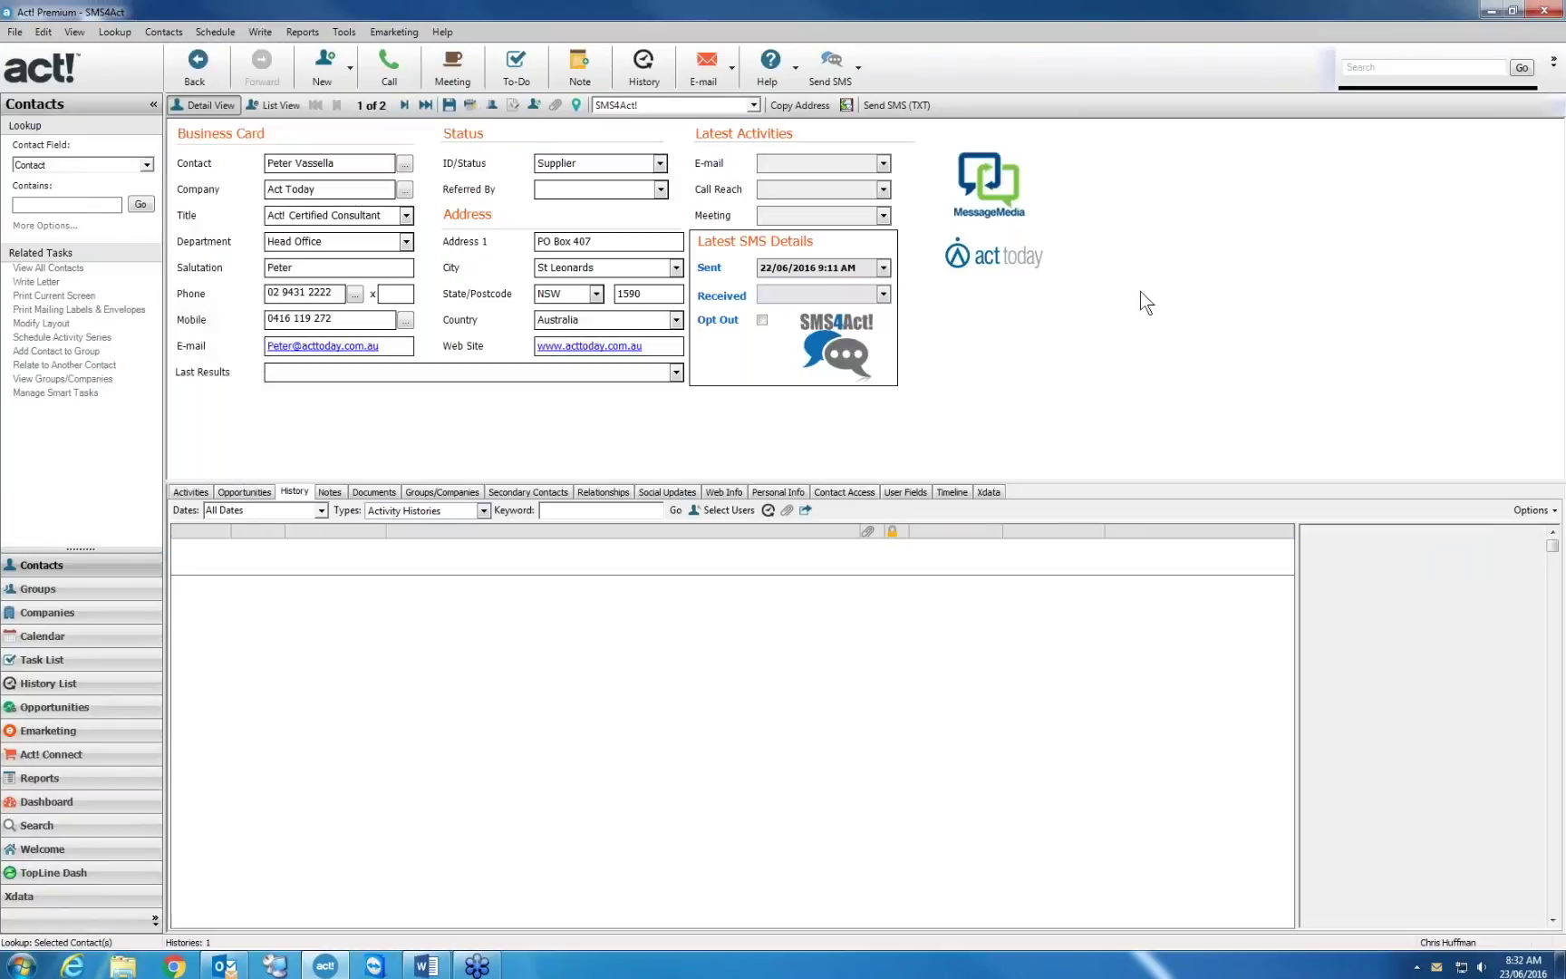
{"action": "left_click", "coordinate": [272, 105]}
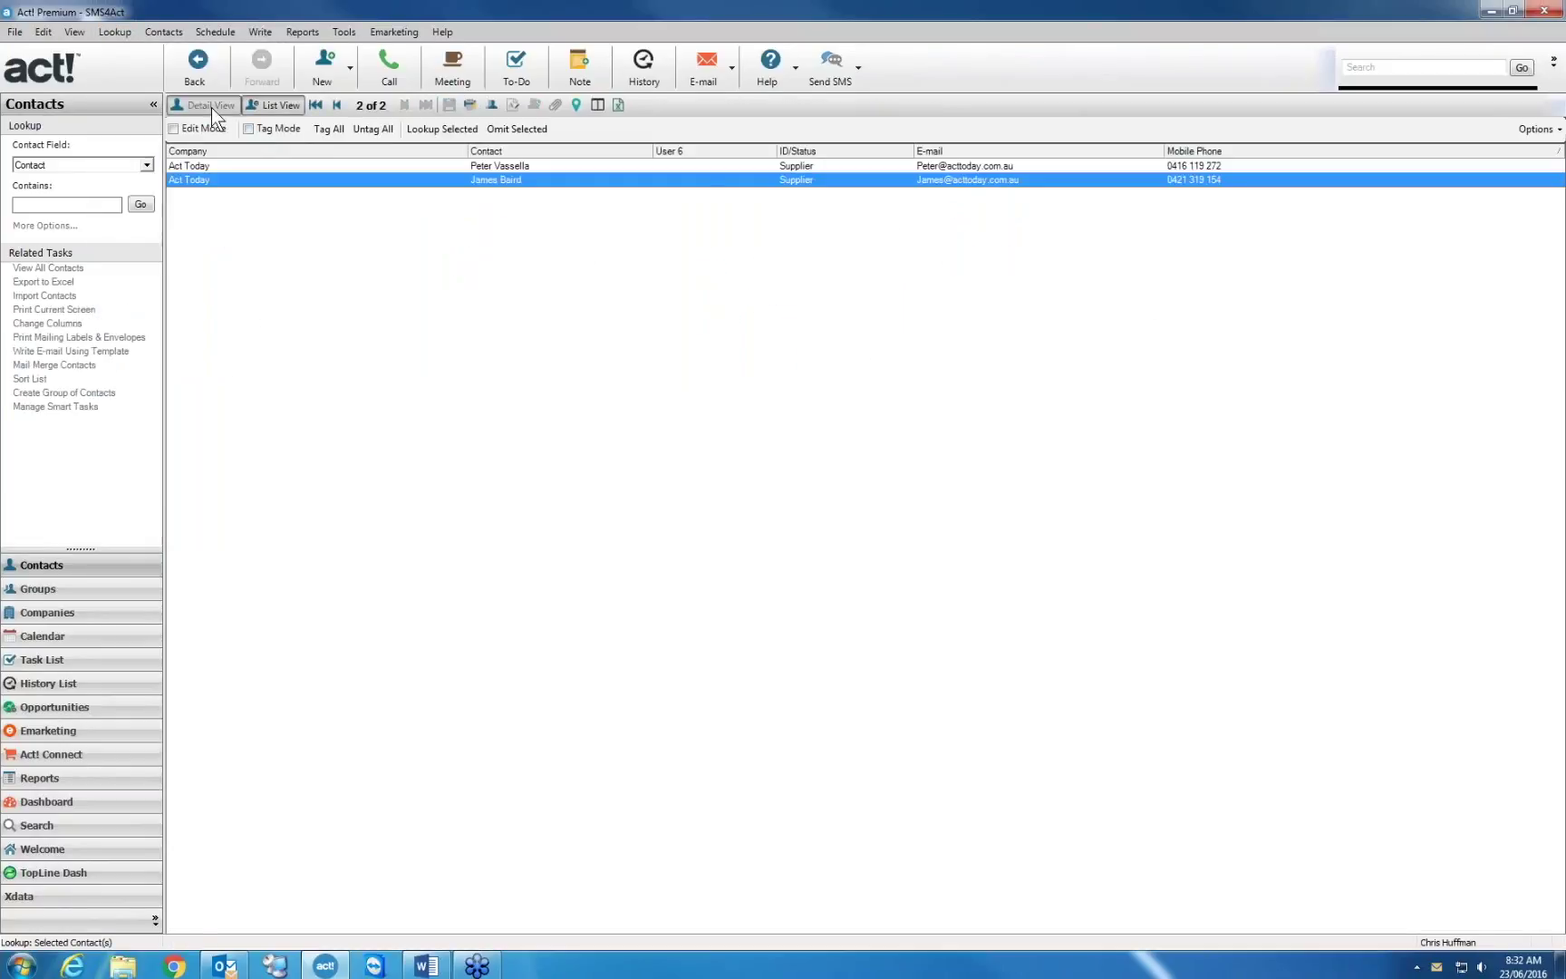
{"action": "left_click", "coordinate": [212, 106]}
Send 'this is a second test' after the greeting to both Current Lookup contacts, confirming with Yes
{"action": "left_click", "coordinate": [829, 70]}
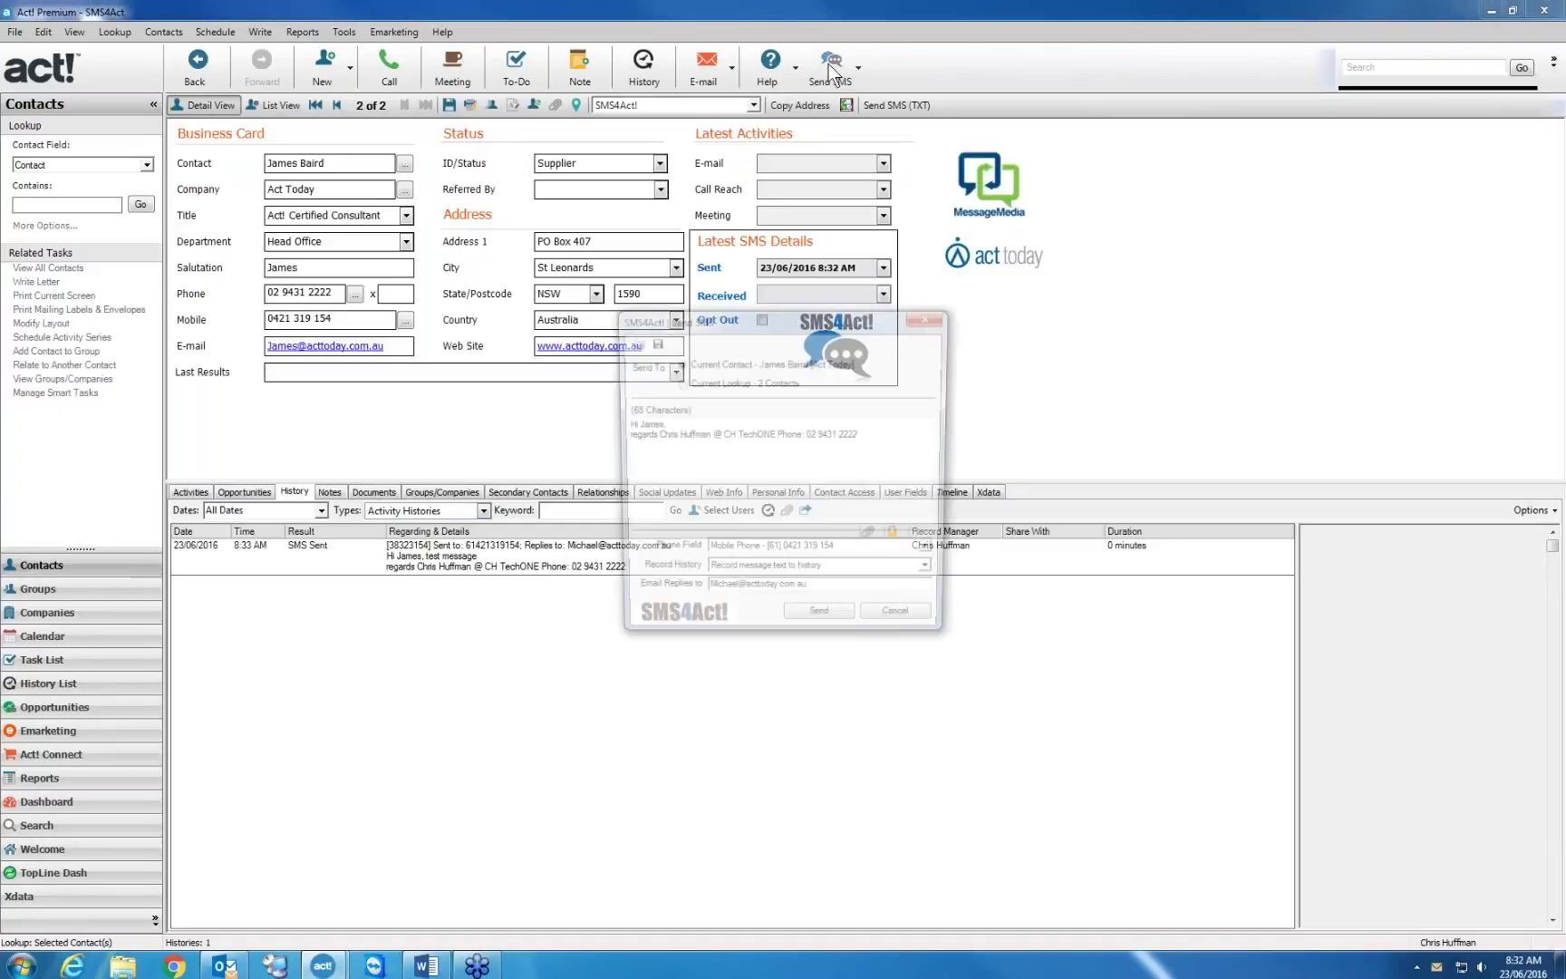
{"action": "left_click", "coordinate": [678, 382]}
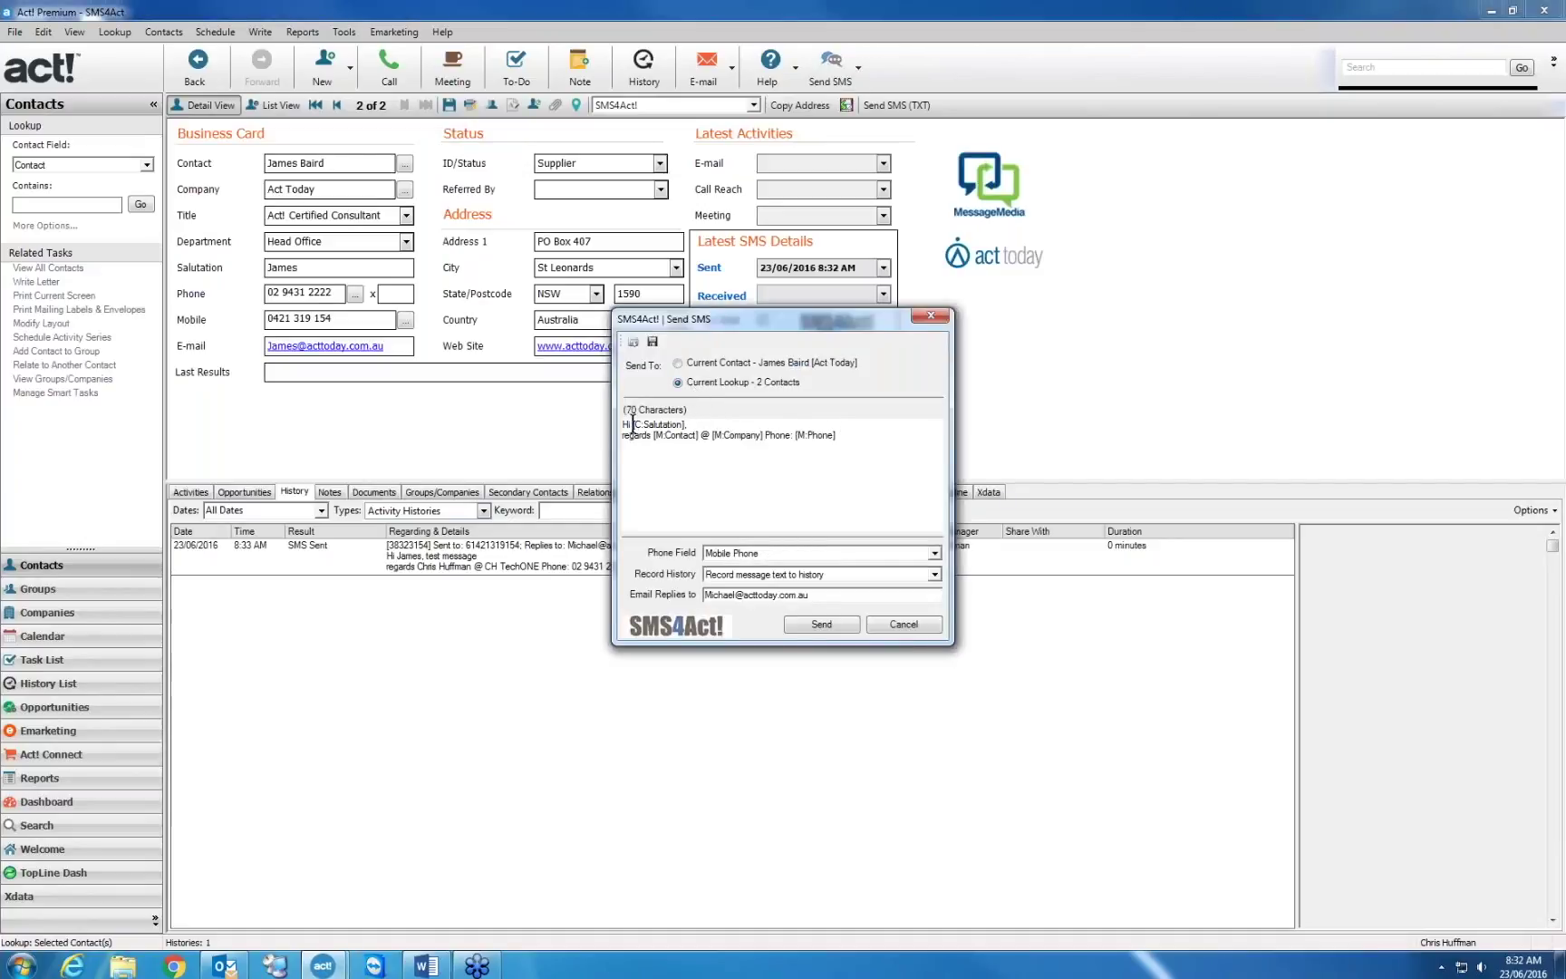
{"action": "left_click_drag", "start_coordinate": [632, 423], "coordinate": [683, 421]}
{"action": "left_click_drag", "start_coordinate": [653, 438], "coordinate": [838, 434]}
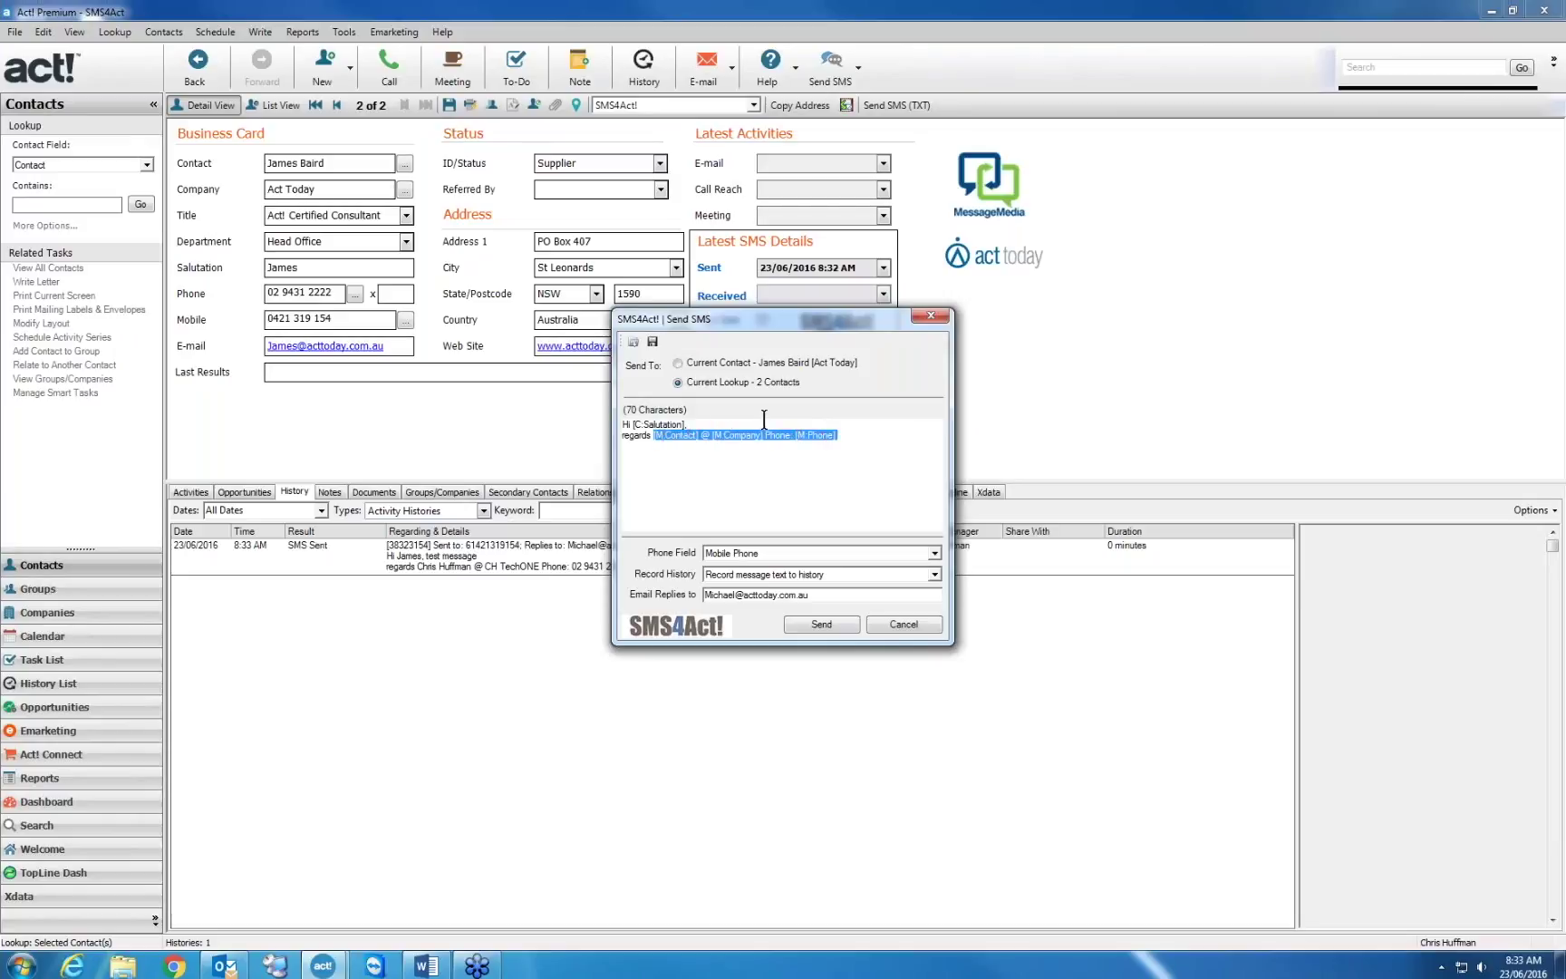
{"action": "left_click", "coordinate": [797, 437]}
{"action": "type", "text": "this i"}
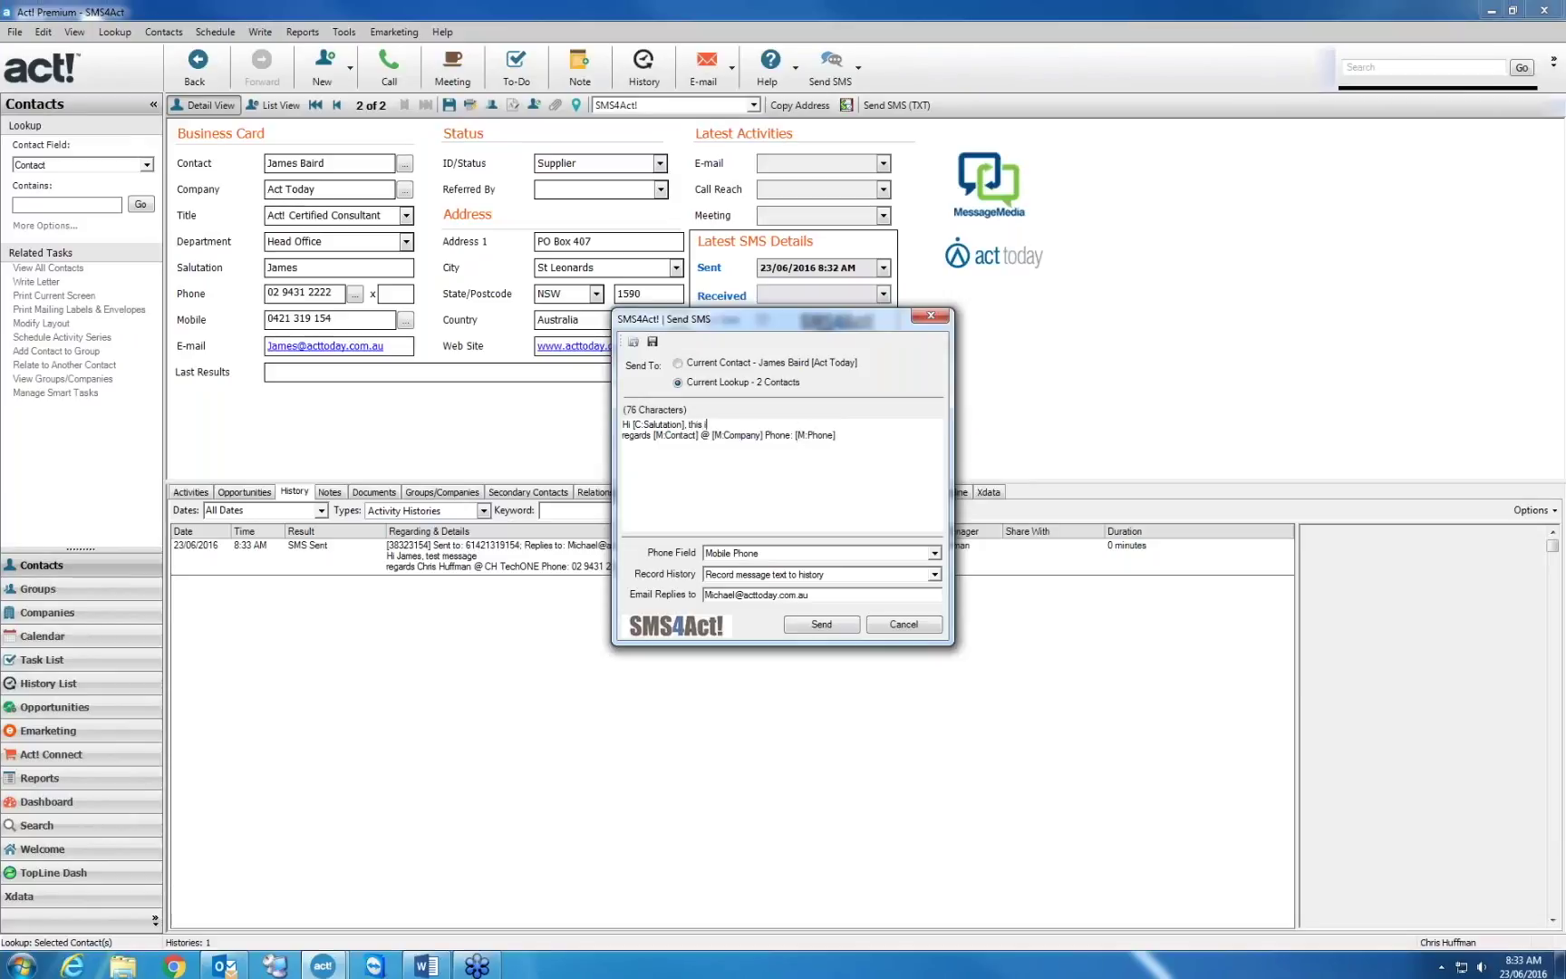
{"action": "type", "text": "s a second test"}
{"action": "left_click", "coordinate": [837, 621]}
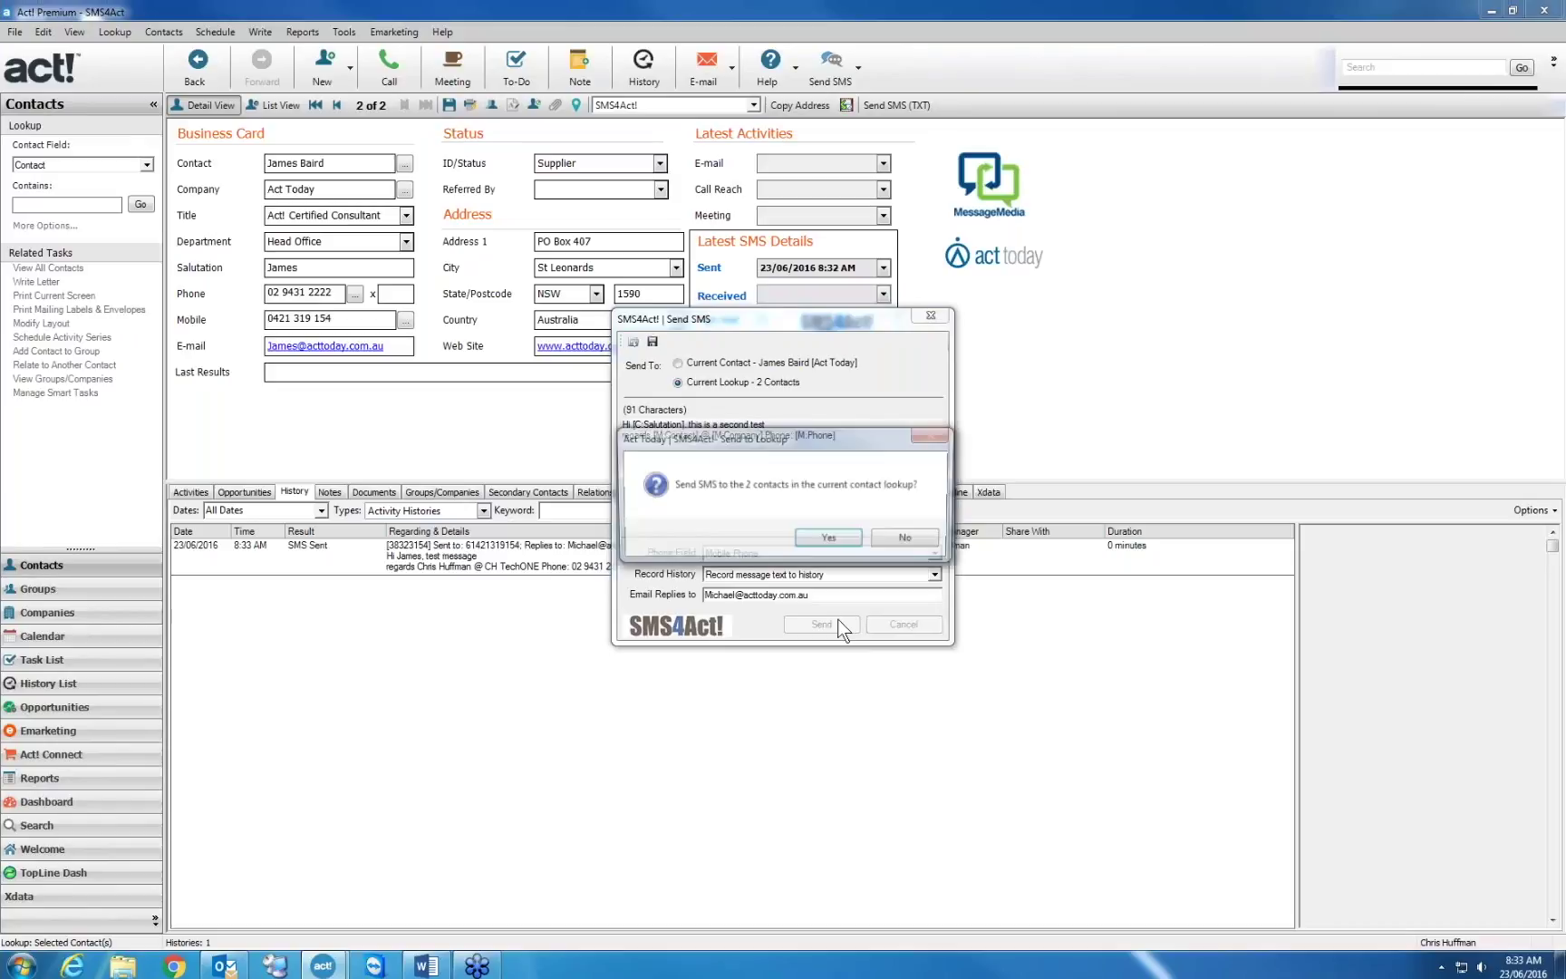
{"action": "left_click", "coordinate": [826, 539]}
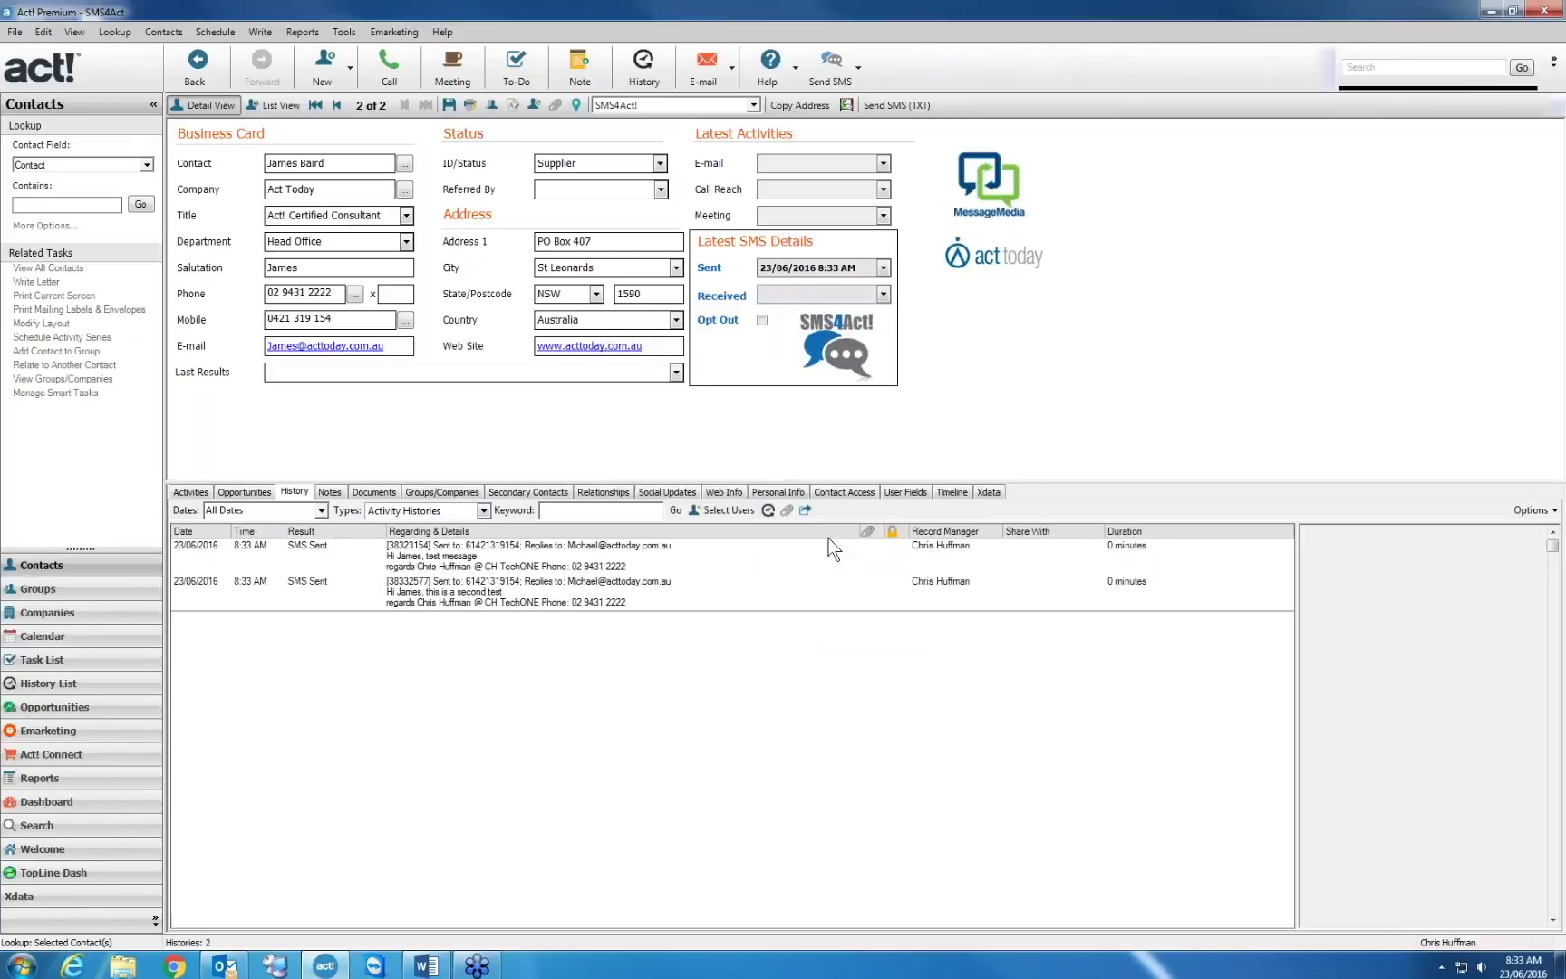
Inspect the new SMS Sent history row on both lookup contacts' records
{"action": "left_click", "coordinate": [647, 586]}
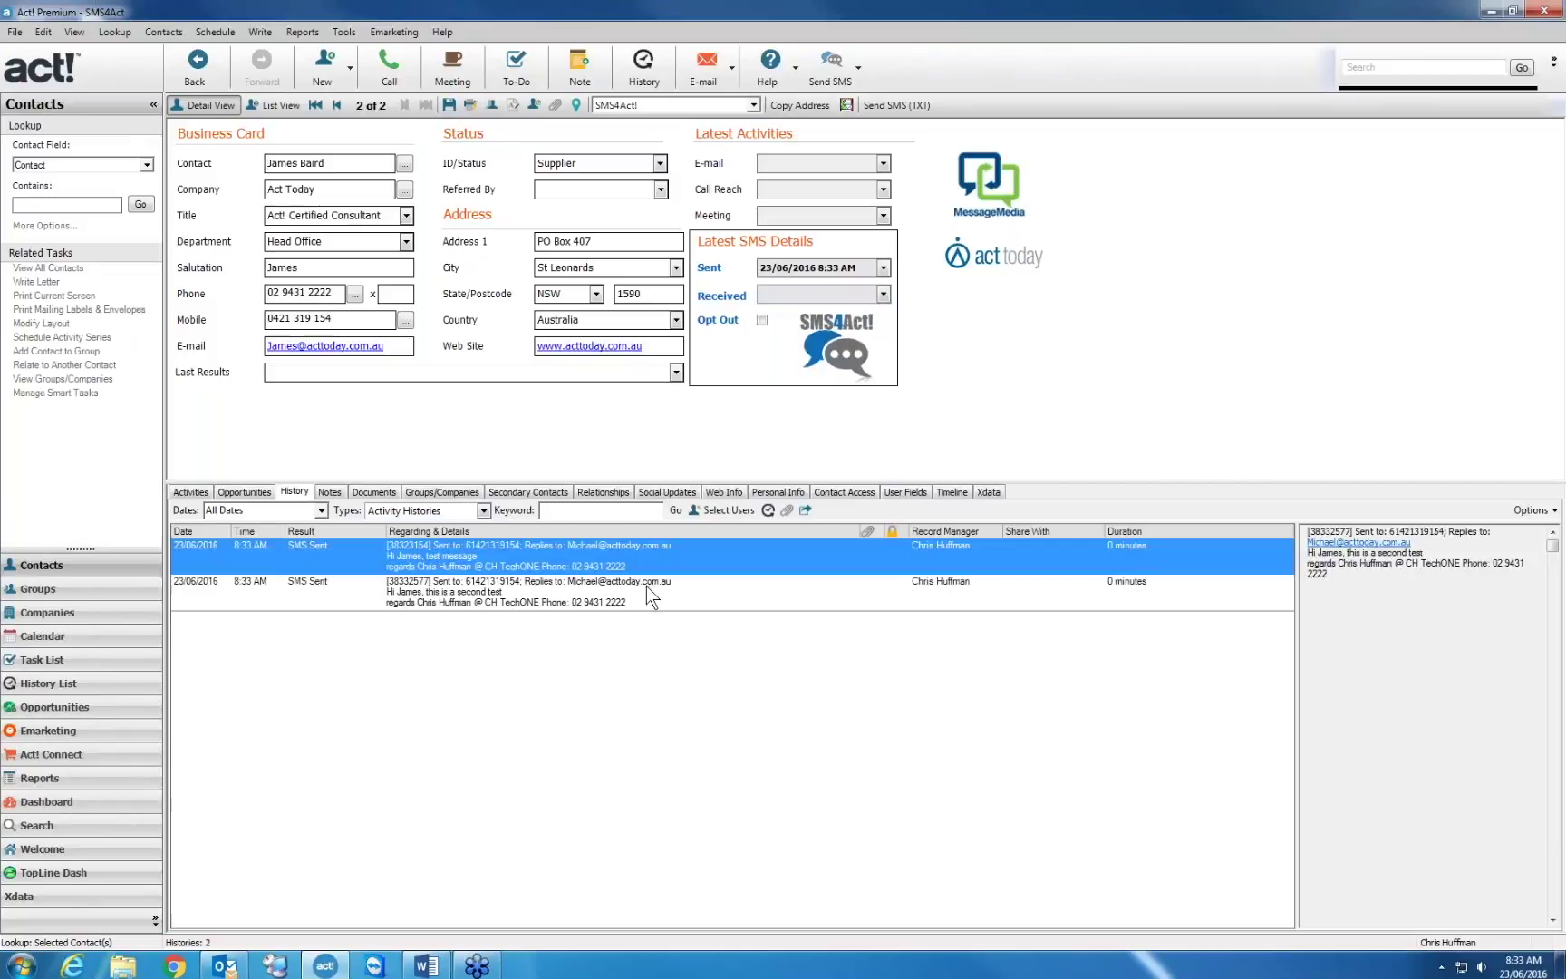
{"action": "left_click", "coordinate": [337, 105]}
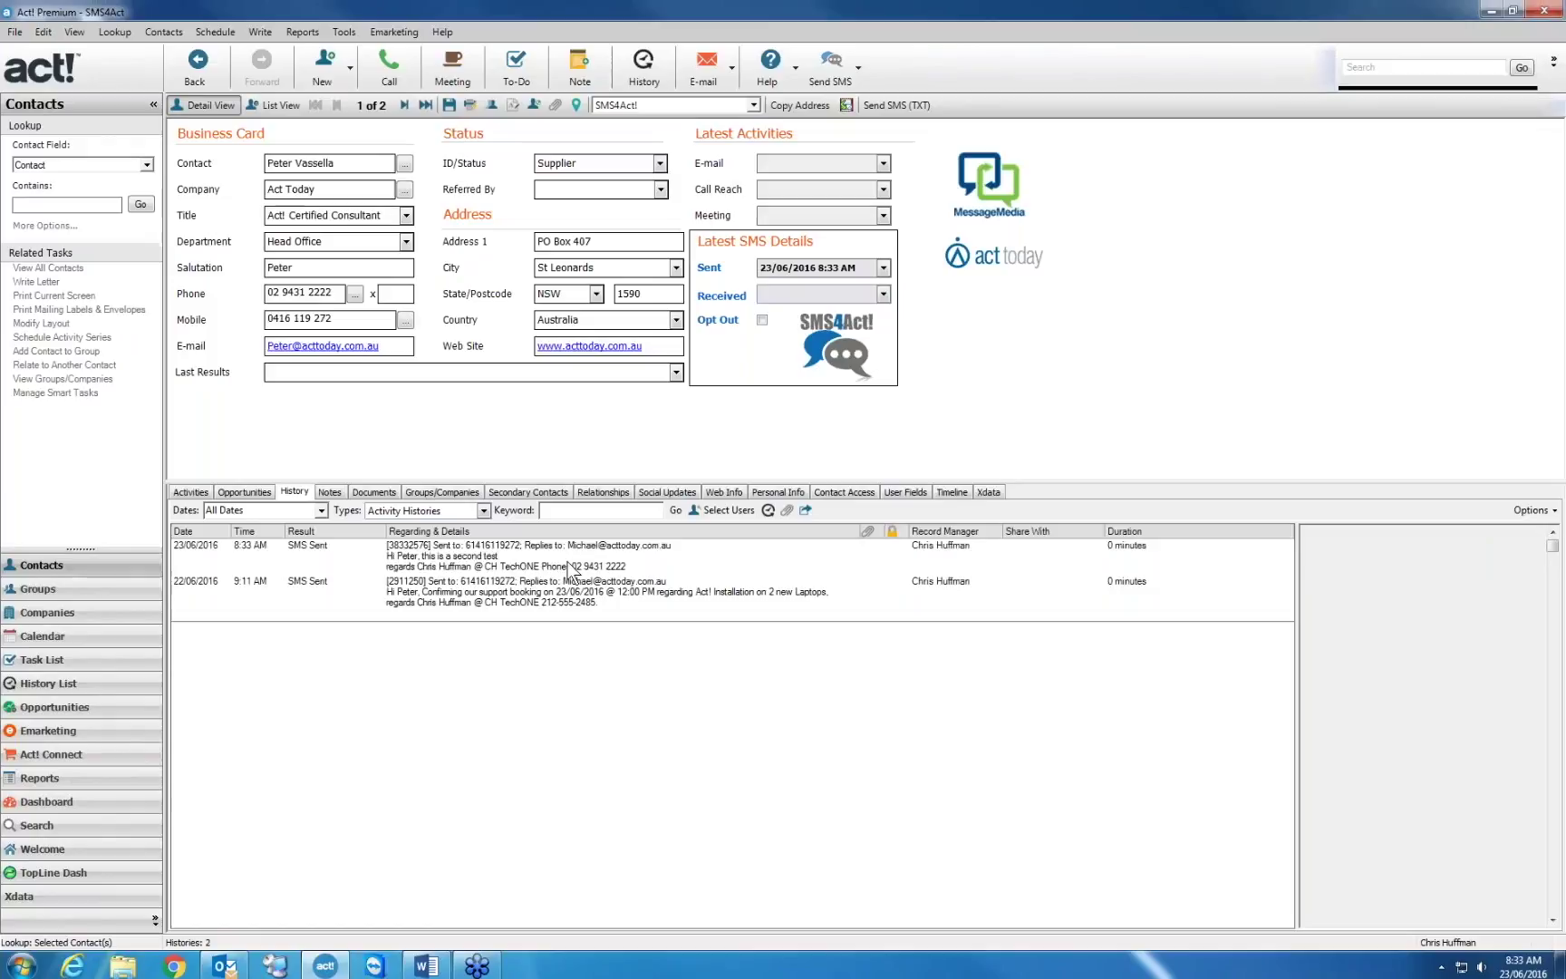
{"action": "left_click", "coordinate": [571, 567]}
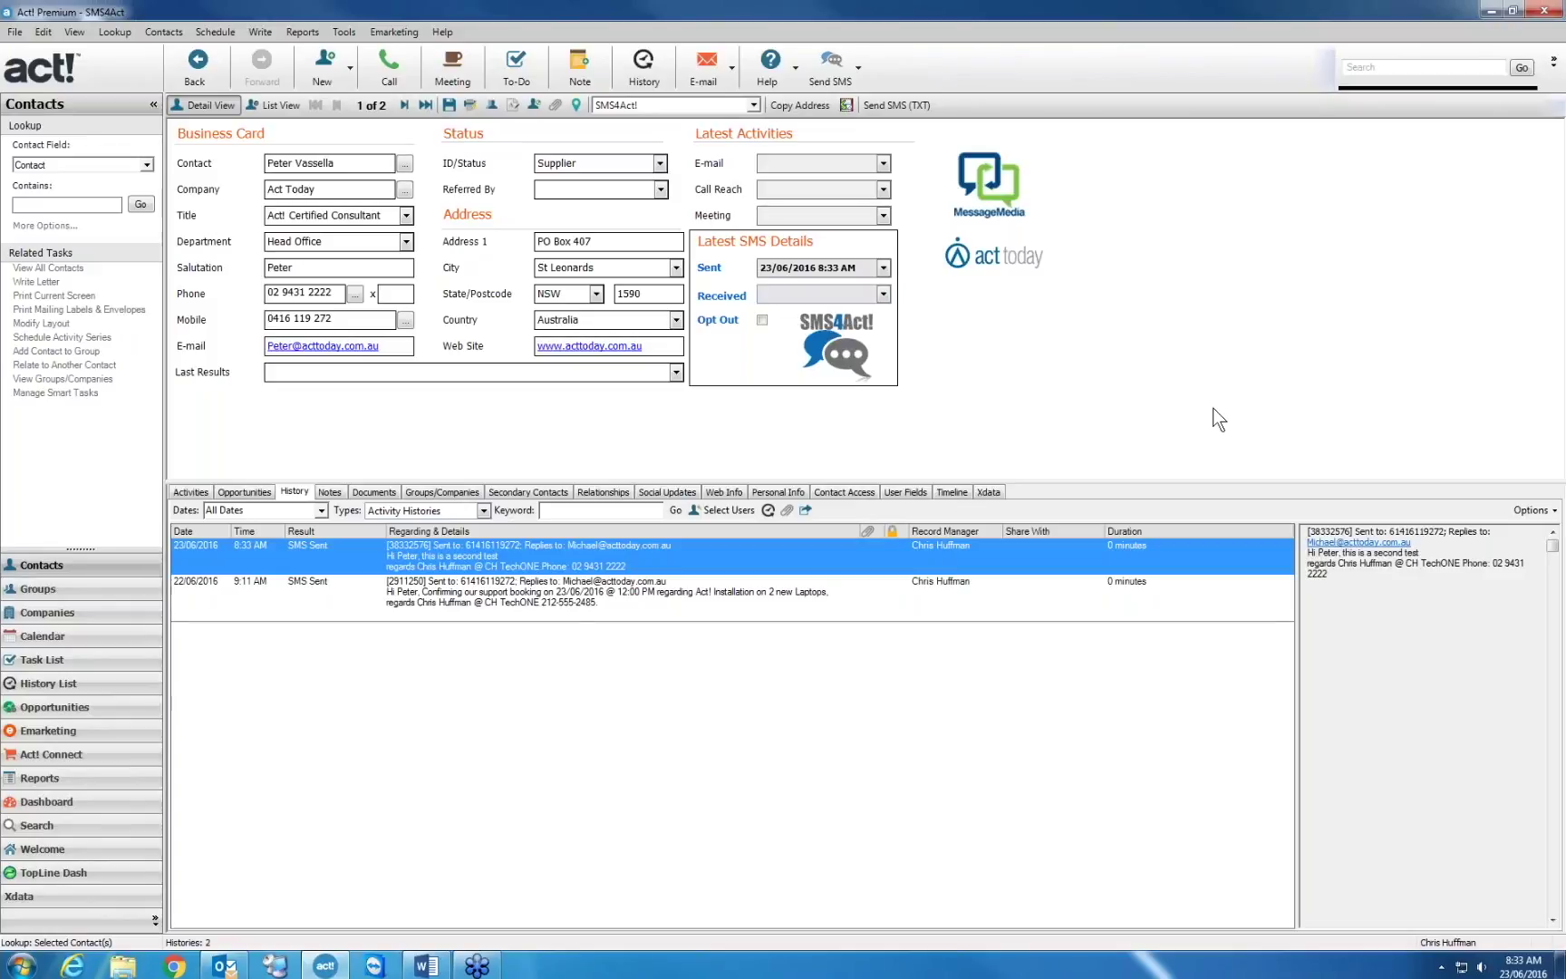
Look up the contacts whose names start with 'nurs'
{"action": "key", "text": "alt+l"}
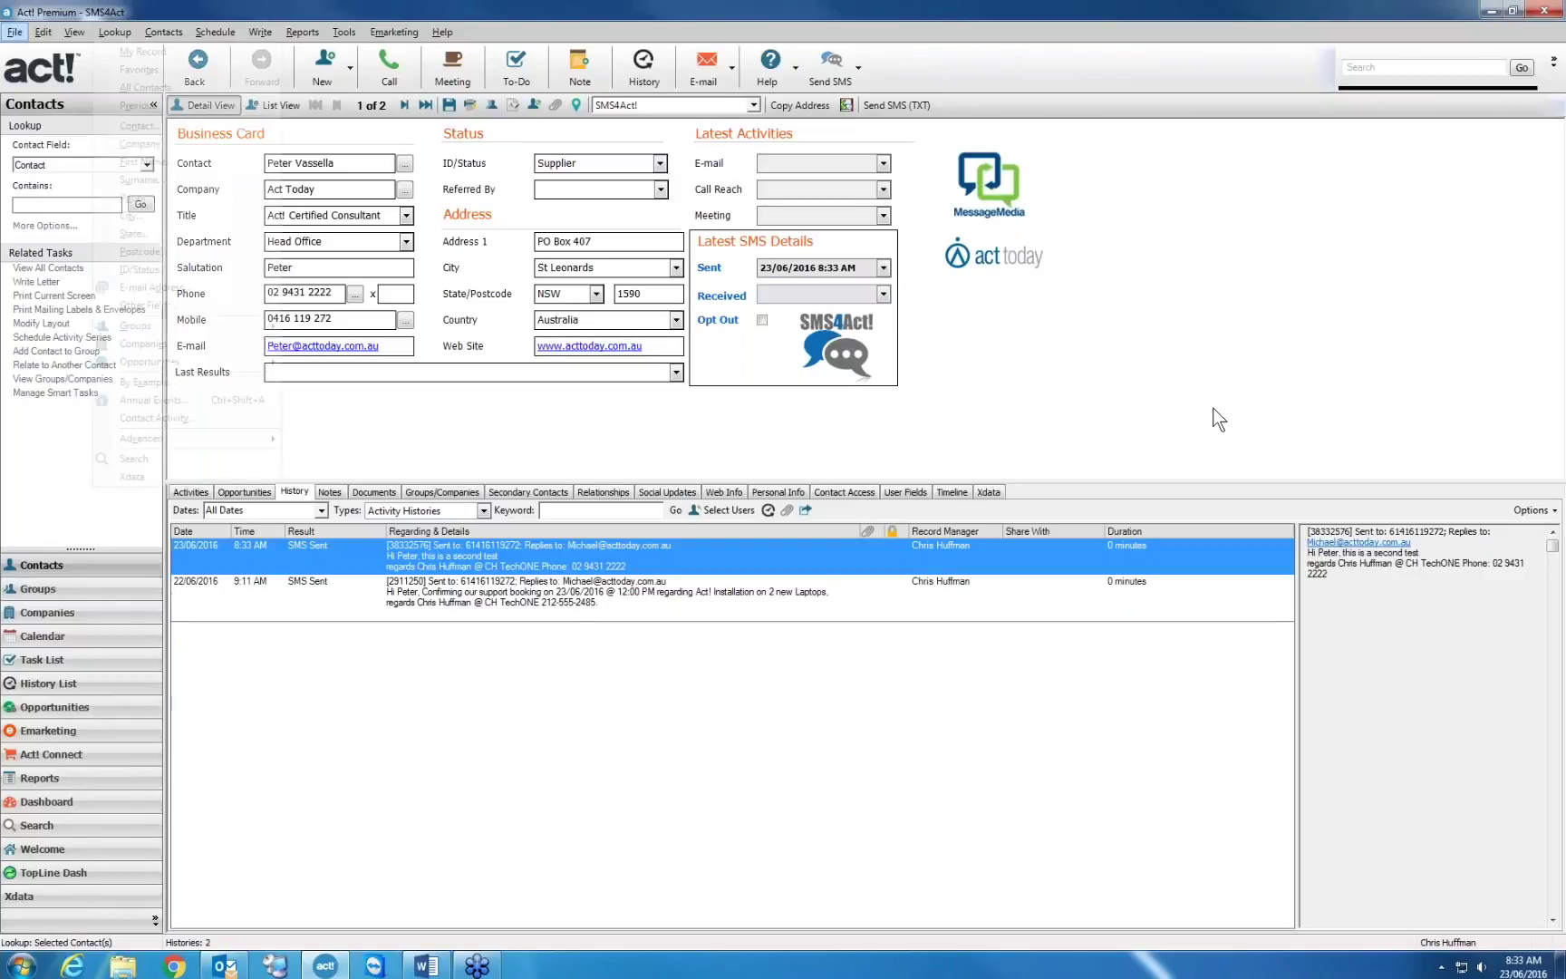
{"action": "key", "text": "c"}
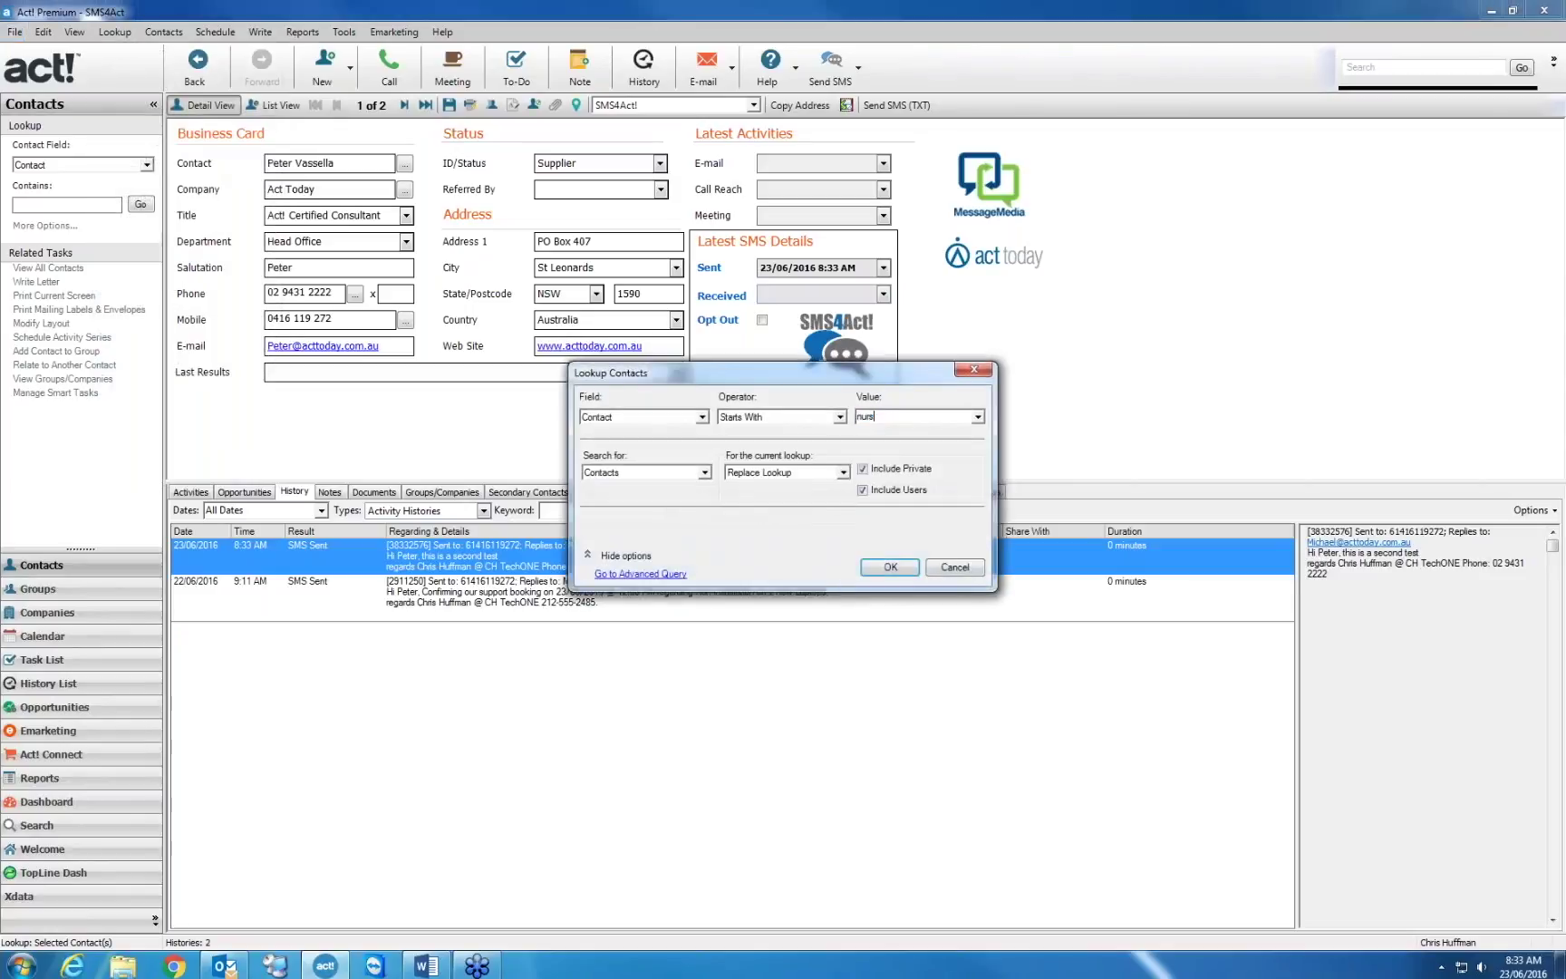
{"action": "key", "text": "Return"}
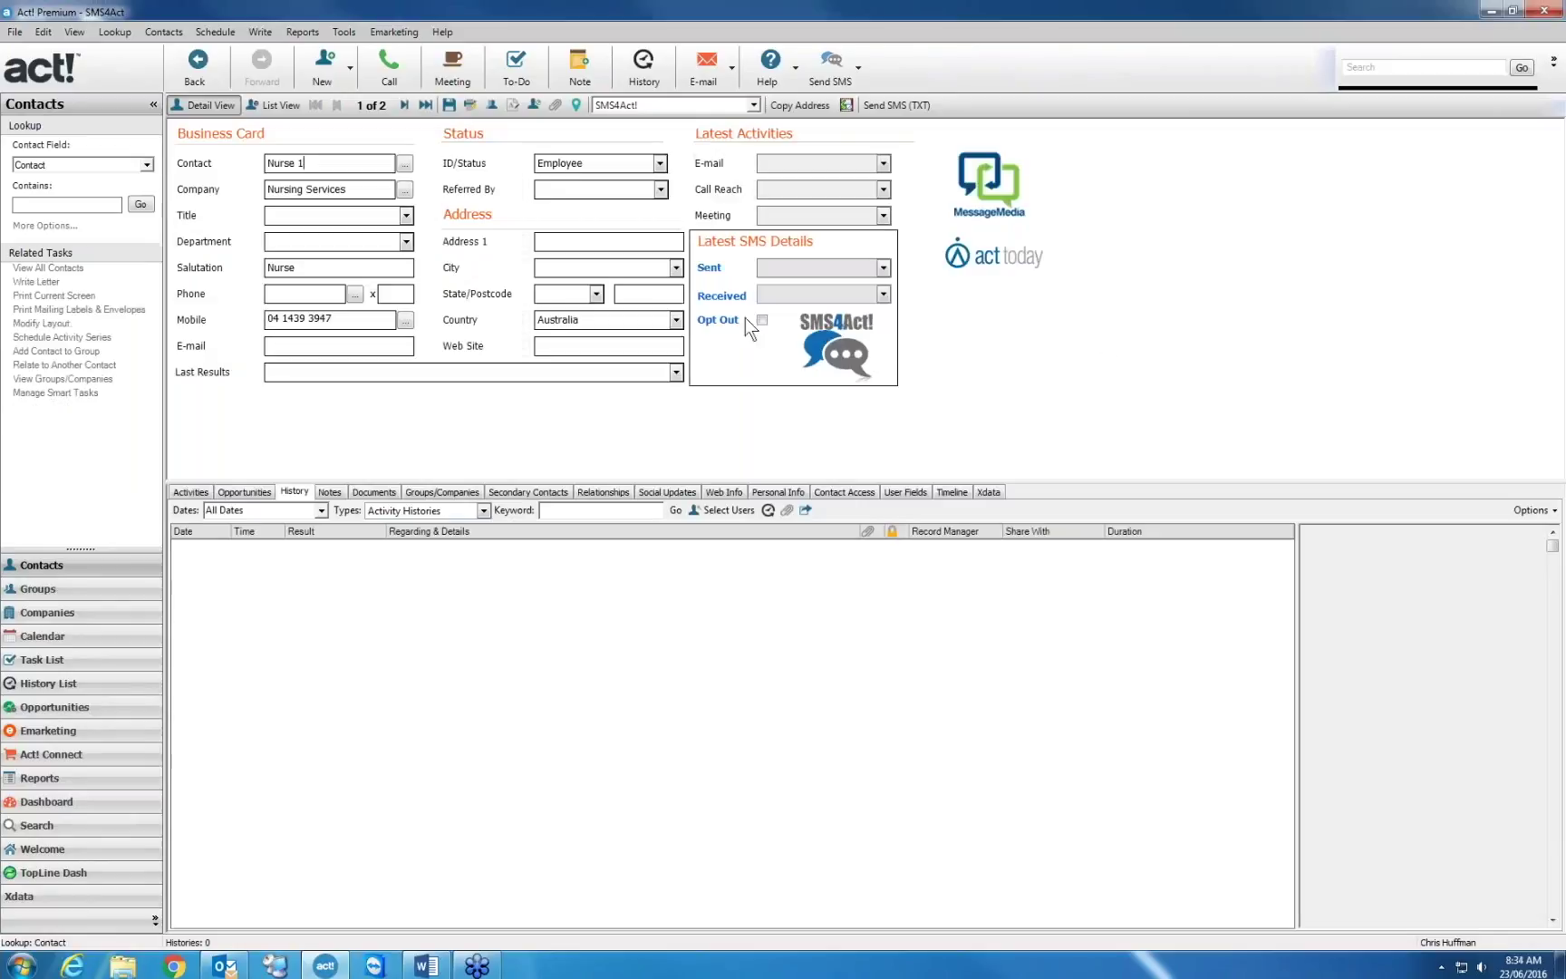
Send Nurse 1 the Nursing.sms template about the urgent call out, confirming with Yes
{"action": "left_click", "coordinate": [828, 72]}
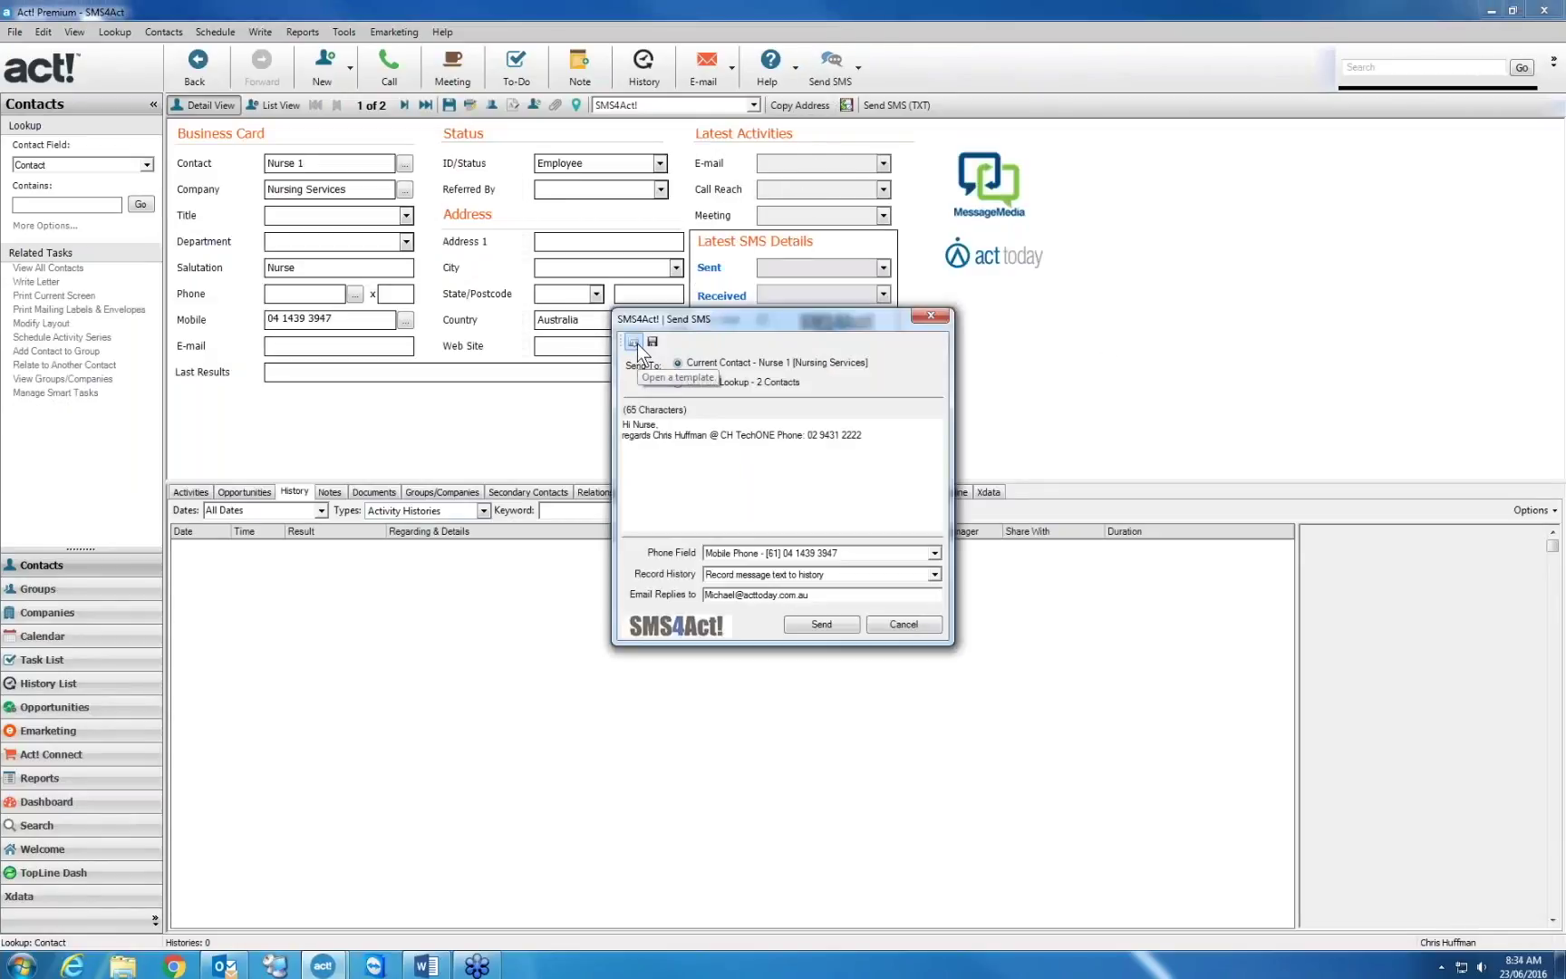
{"action": "left_click", "coordinate": [635, 342]}
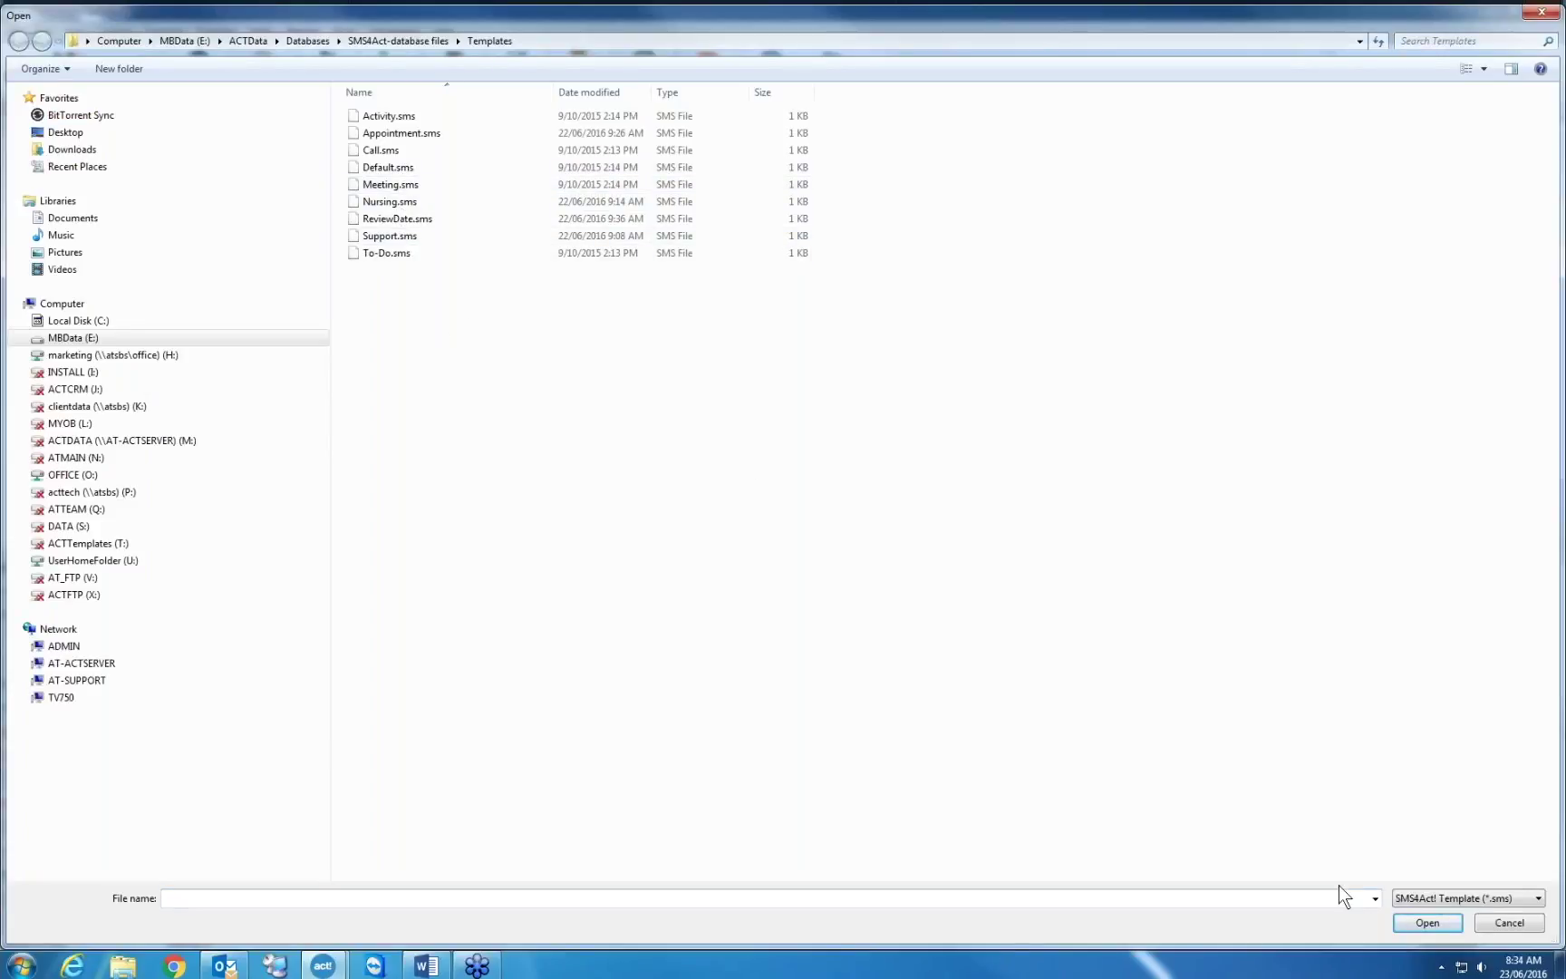
{"action": "left_click", "coordinate": [408, 203]}
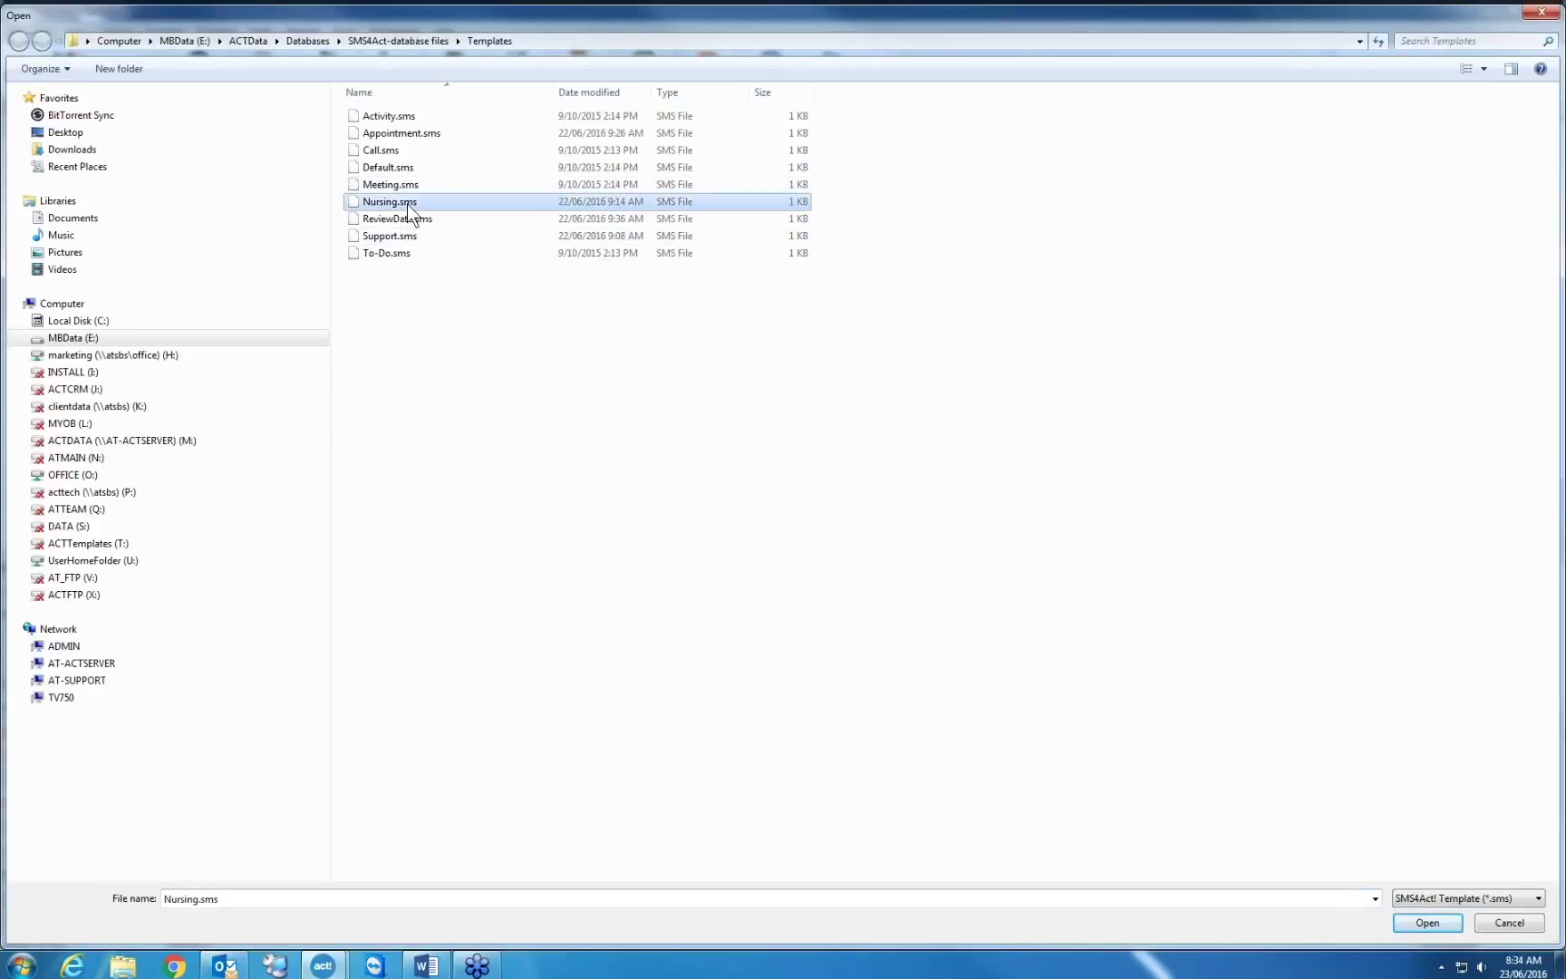
{"action": "double_click", "coordinate": [407, 203]}
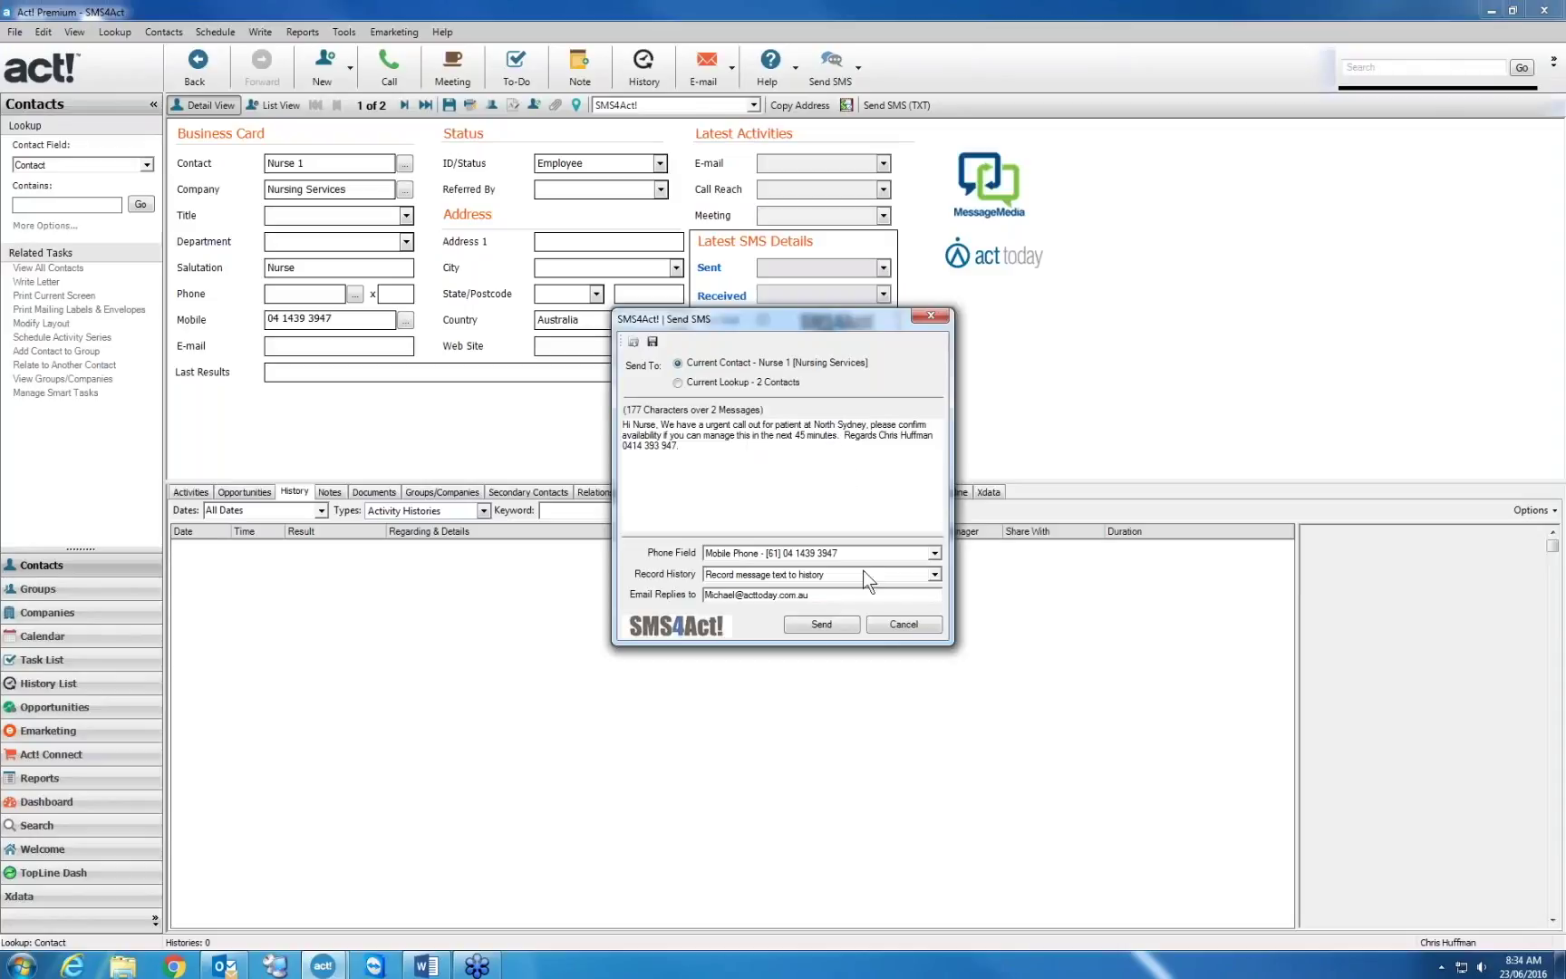
{"action": "left_click", "coordinate": [845, 622]}
{"action": "left_click", "coordinate": [844, 622]}
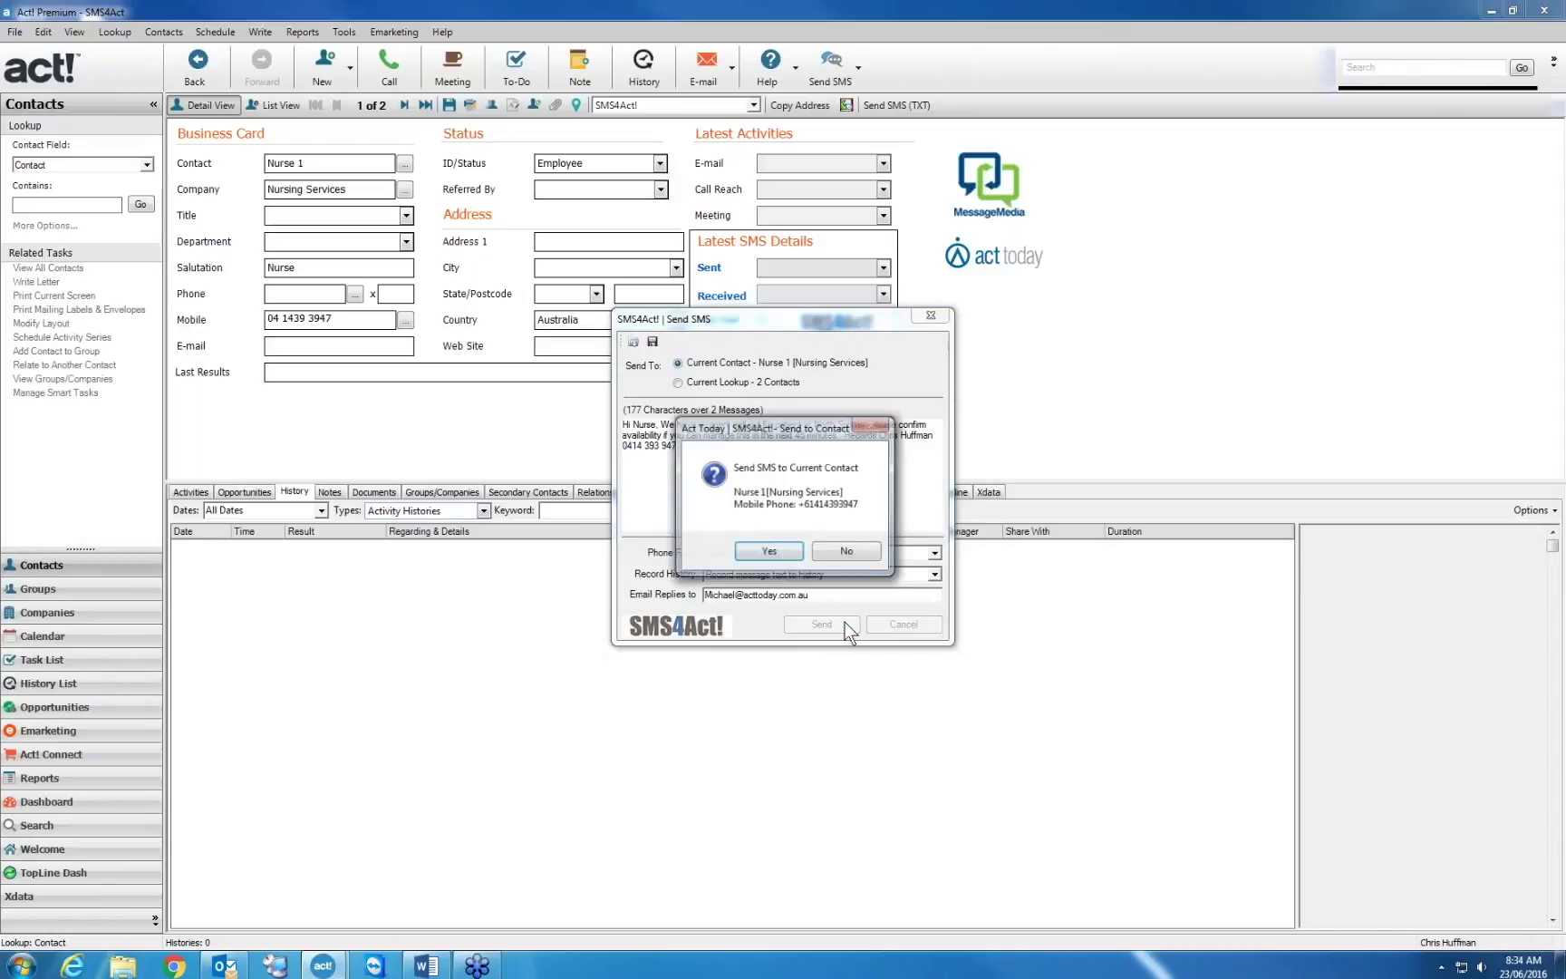
{"action": "left_click", "coordinate": [776, 551]}
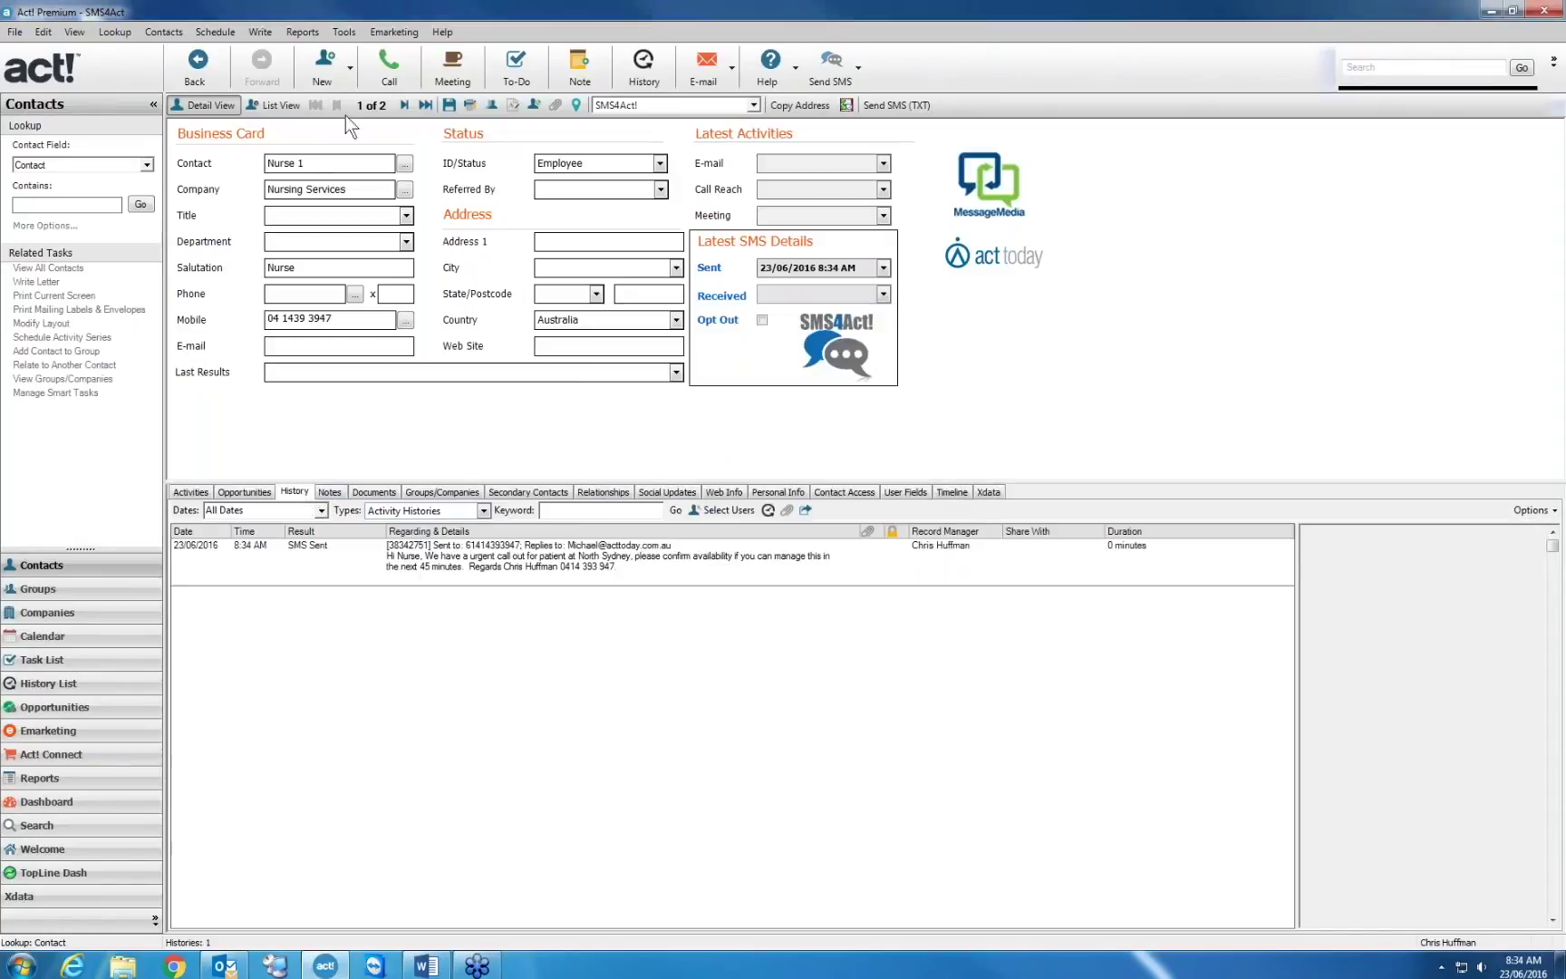
Move to the second nurse contact and view its Contact Access tab and Support Date field menu
{"action": "left_click", "coordinate": [404, 105]}
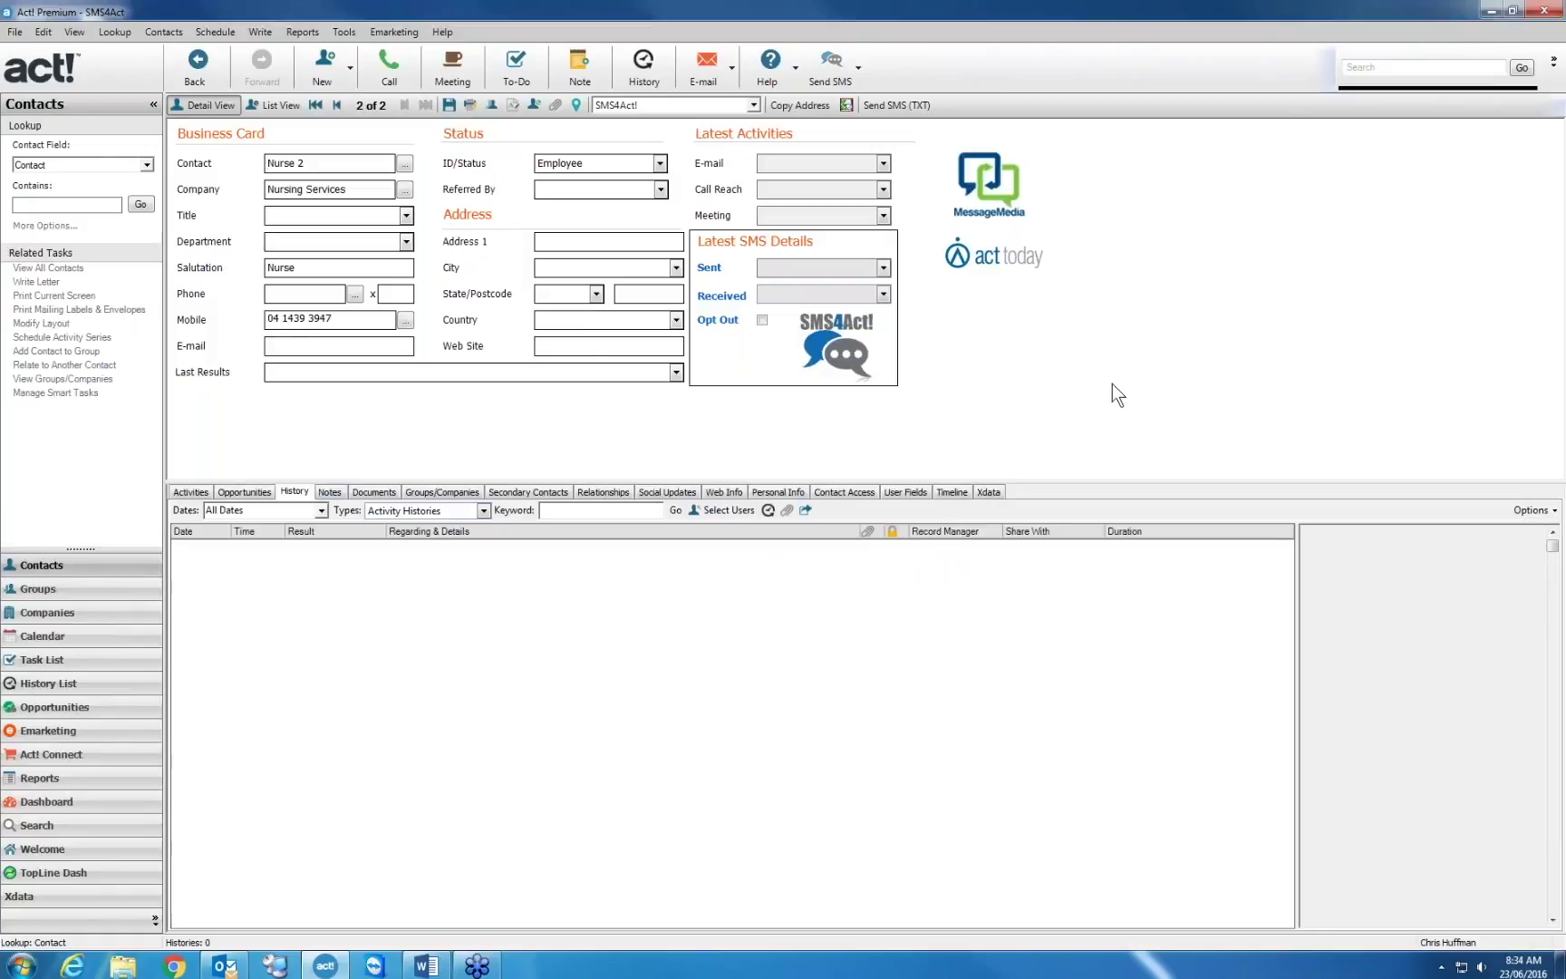
{"action": "left_click", "coordinate": [857, 488]}
{"action": "right_click", "coordinate": [603, 651]}
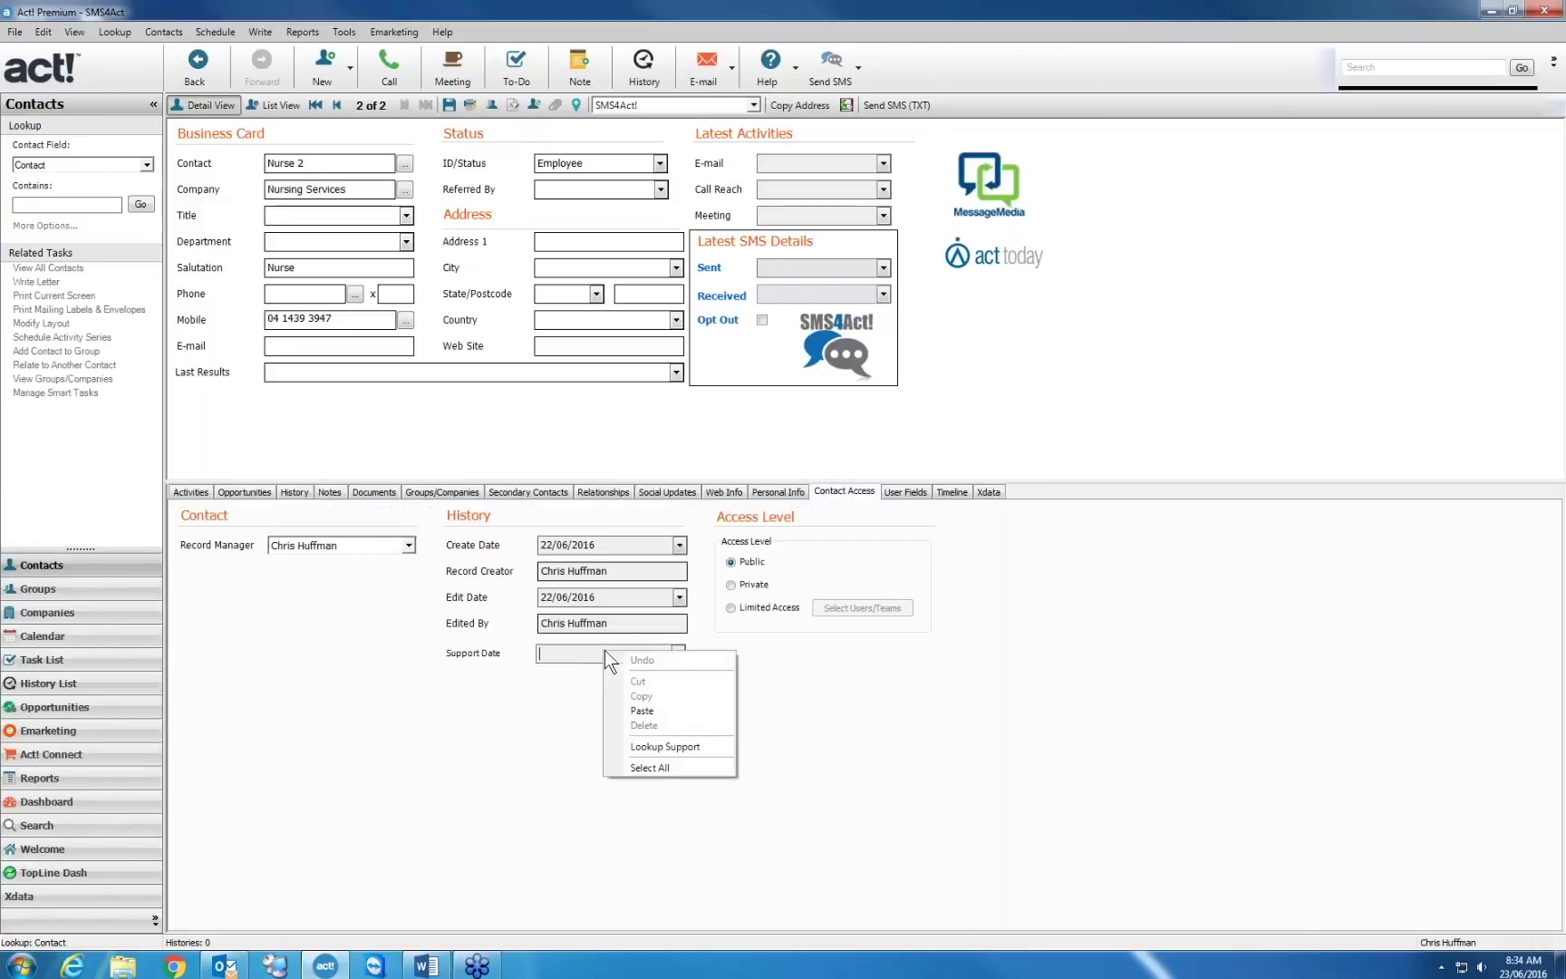
{"action": "left_click", "coordinate": [838, 712]}
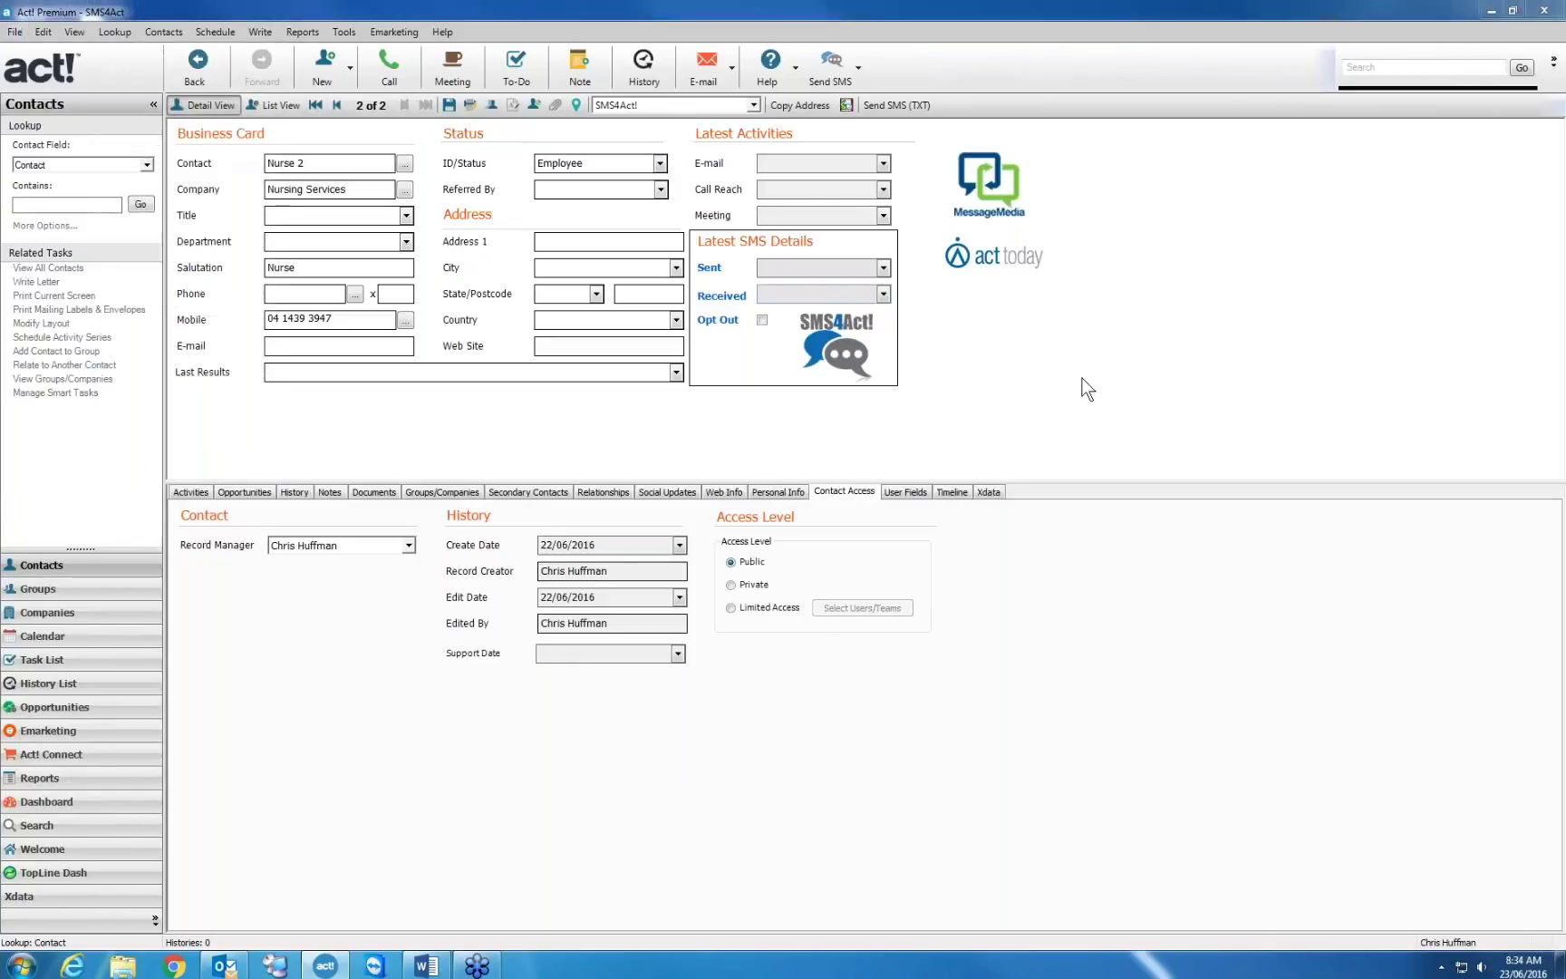
Look up contacts whose Review Date contains data
{"action": "left_click", "coordinate": [701, 416]}
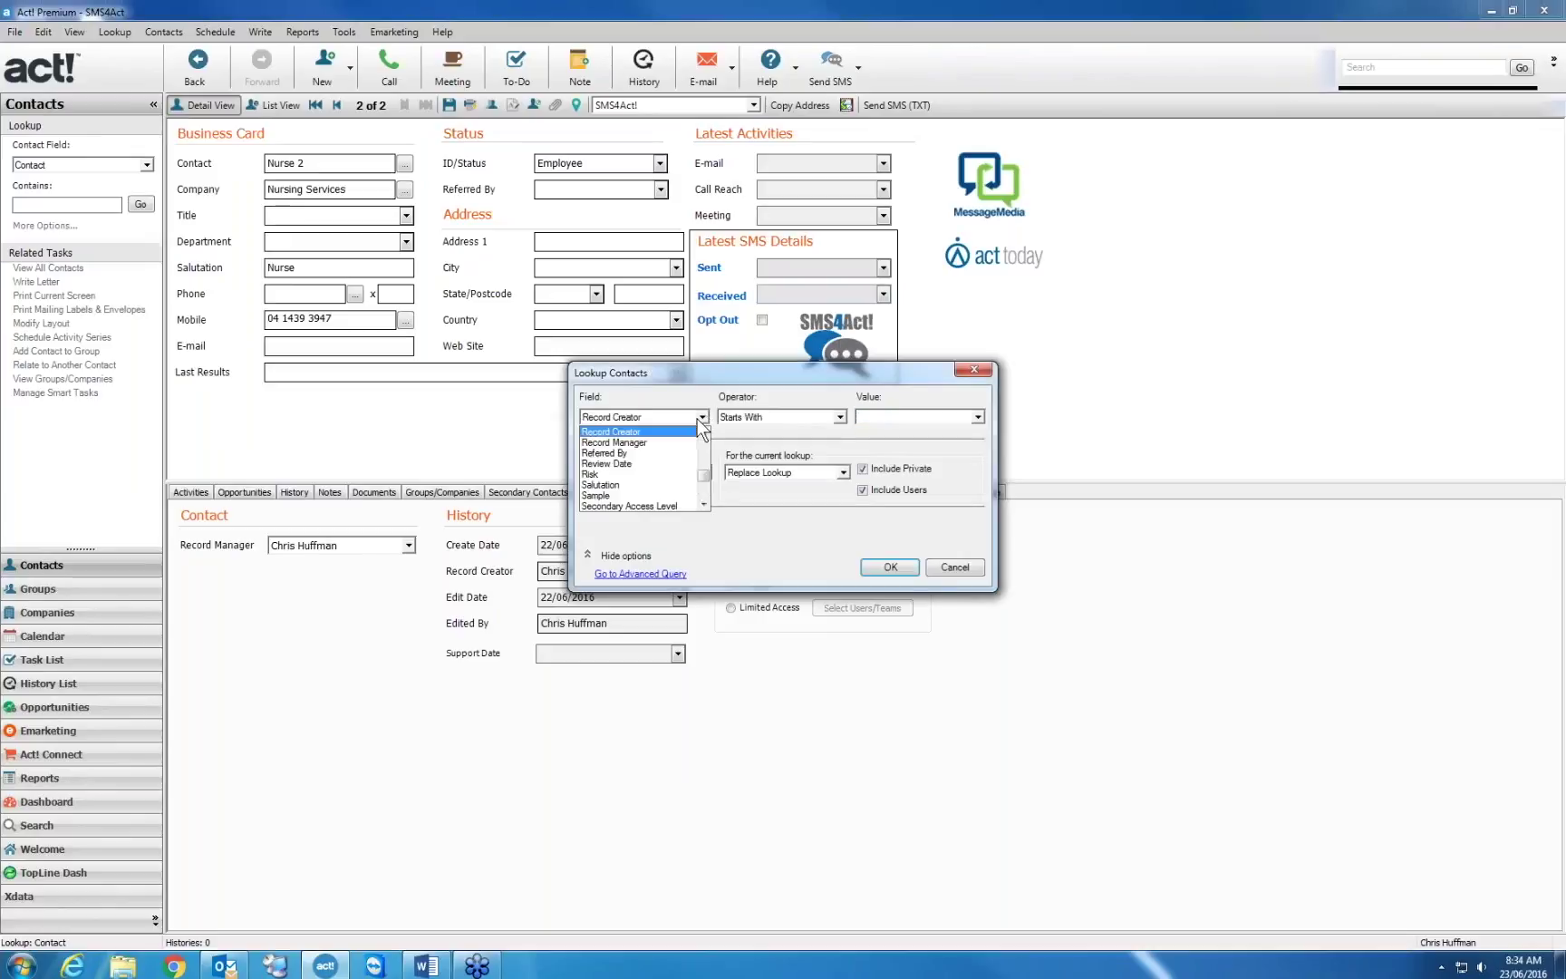
{"action": "left_click", "coordinate": [646, 462]}
{"action": "left_click", "coordinate": [839, 417]}
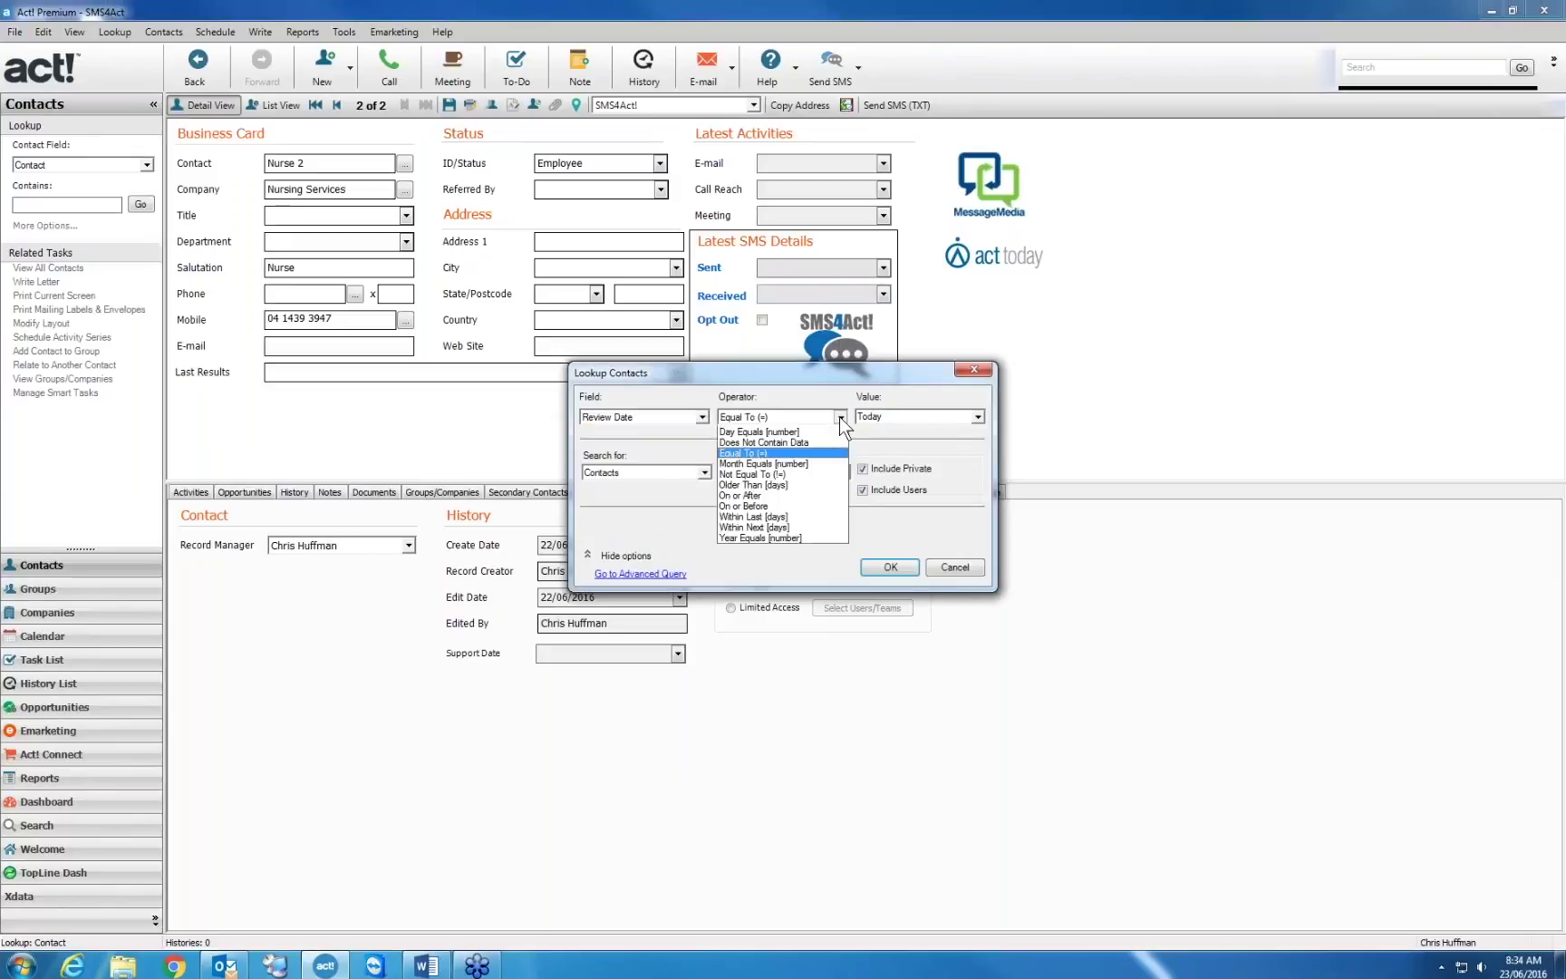
{"action": "left_click", "coordinate": [785, 441]}
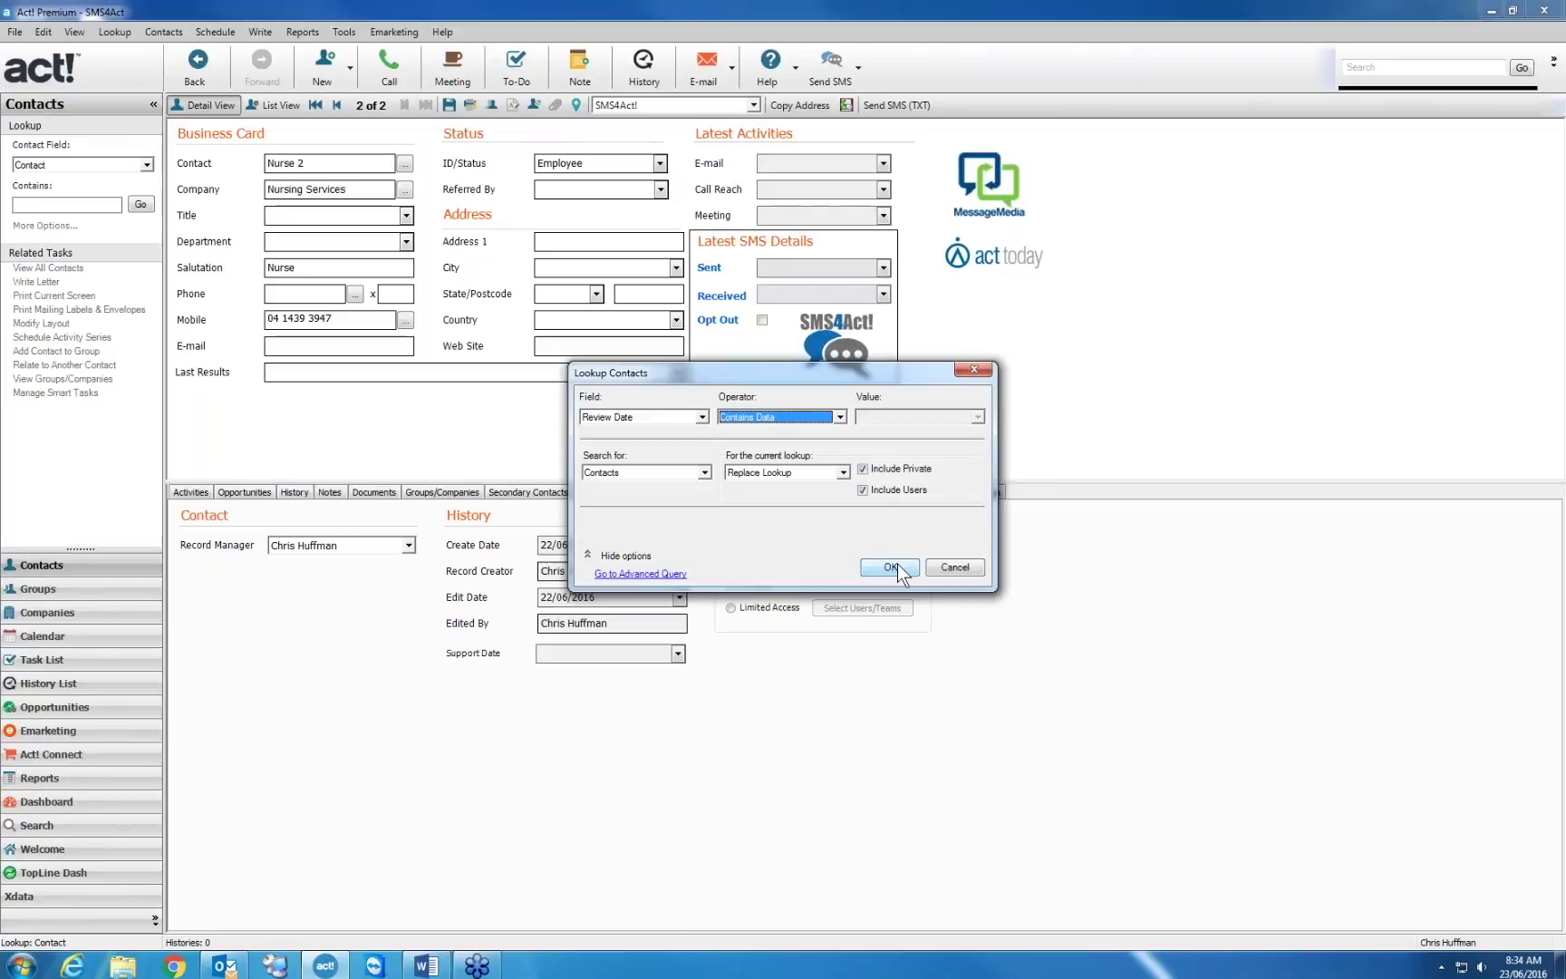
{"action": "left_click", "coordinate": [895, 566]}
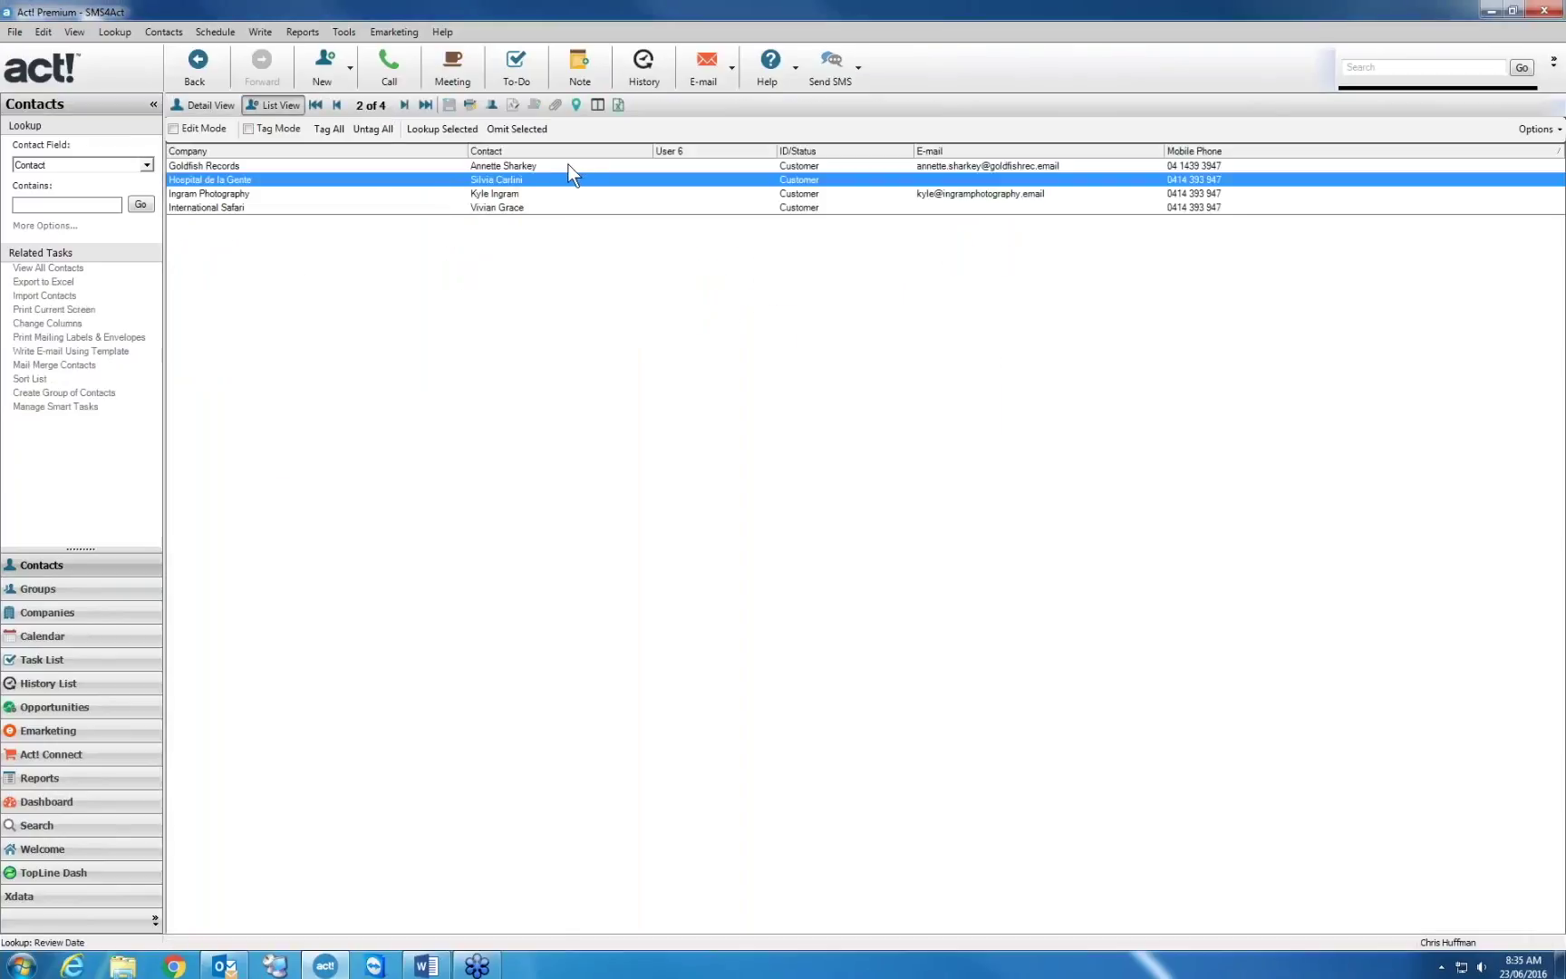
Add a Review Date column to the contact list via Customise Columns
{"action": "right_click", "coordinate": [614, 272]}
{"action": "left_click", "coordinate": [714, 520]}
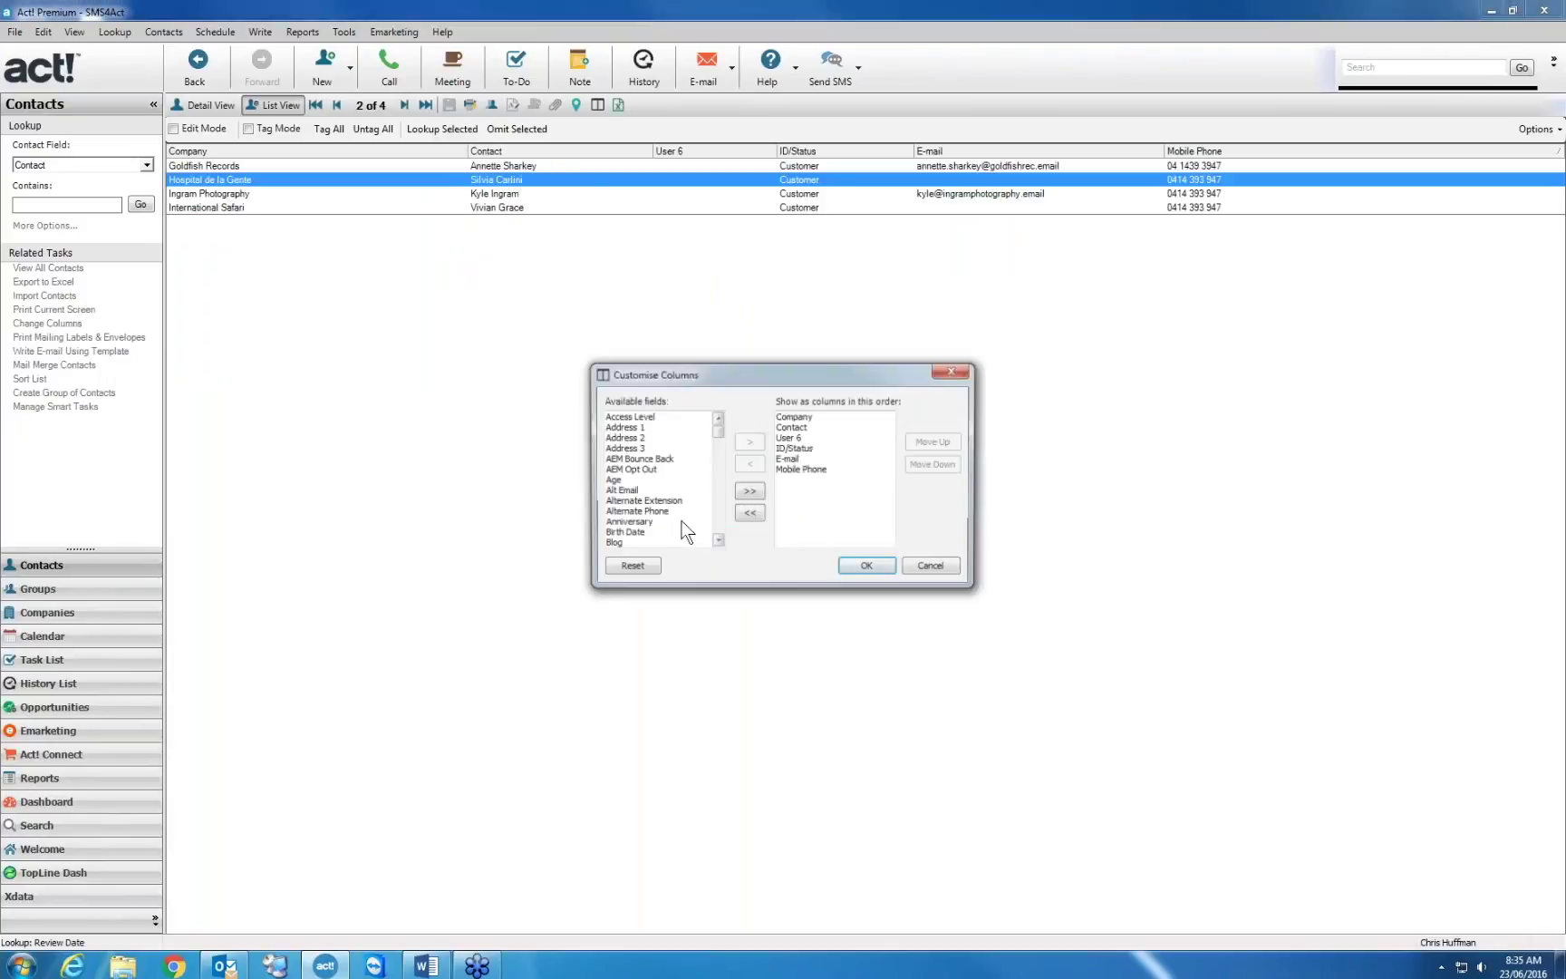
{"action": "left_click", "coordinate": [660, 506]}
{"action": "key", "text": "r"}
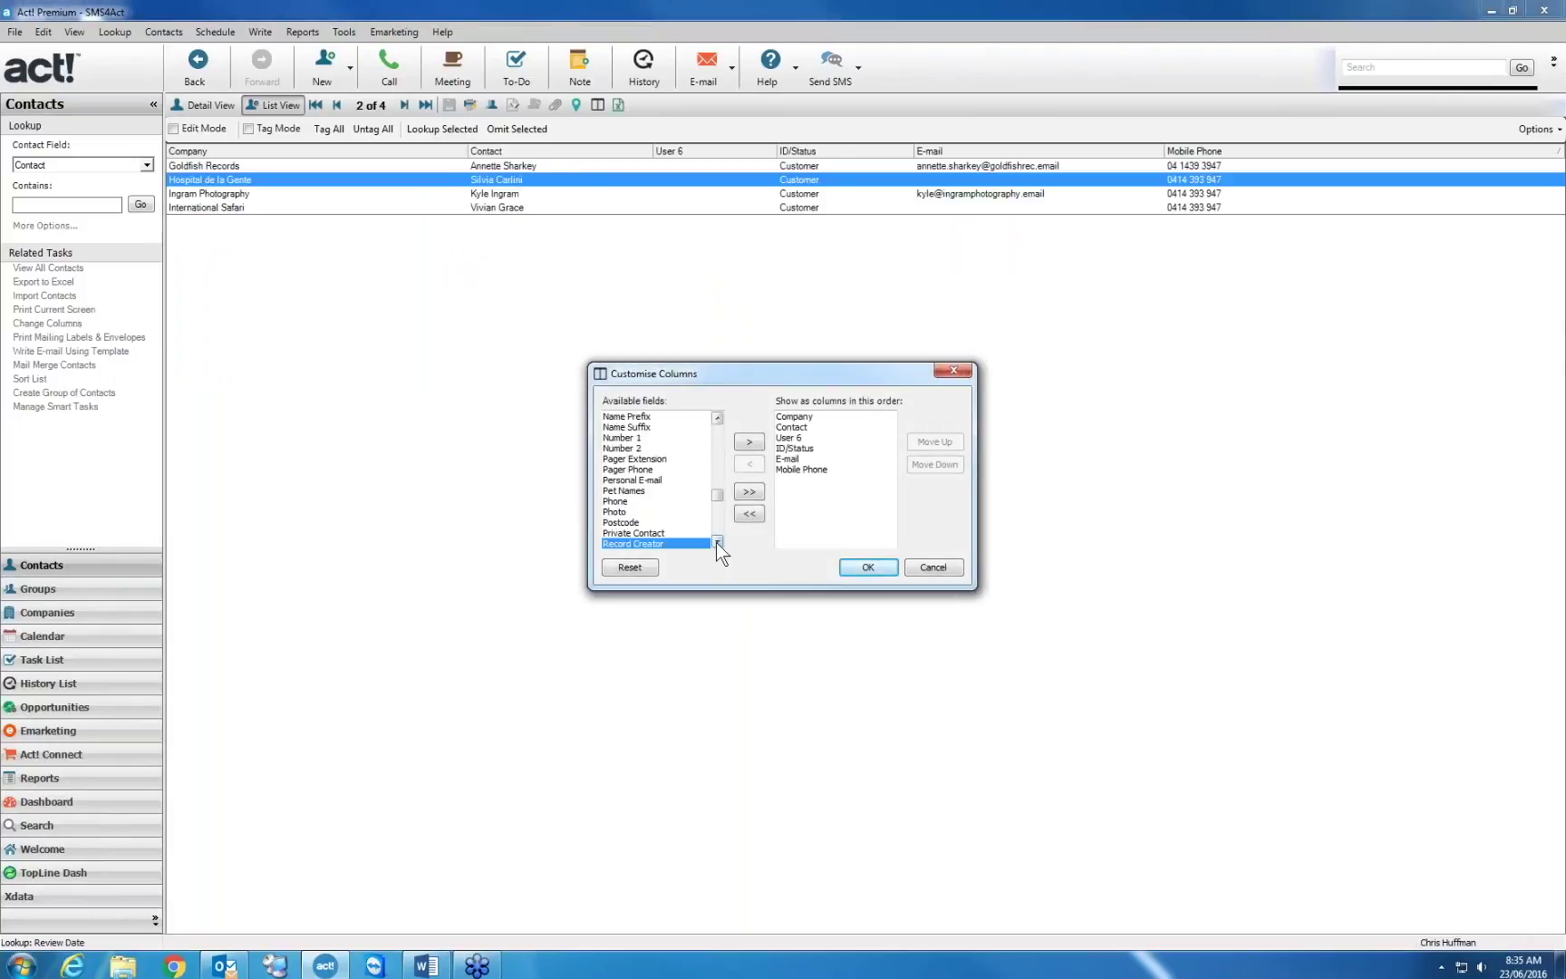
{"action": "scroll", "coordinate": [716, 542], "scroll_direction": "down", "scroll_amount": 3}
{"action": "left_click", "coordinate": [646, 510]}
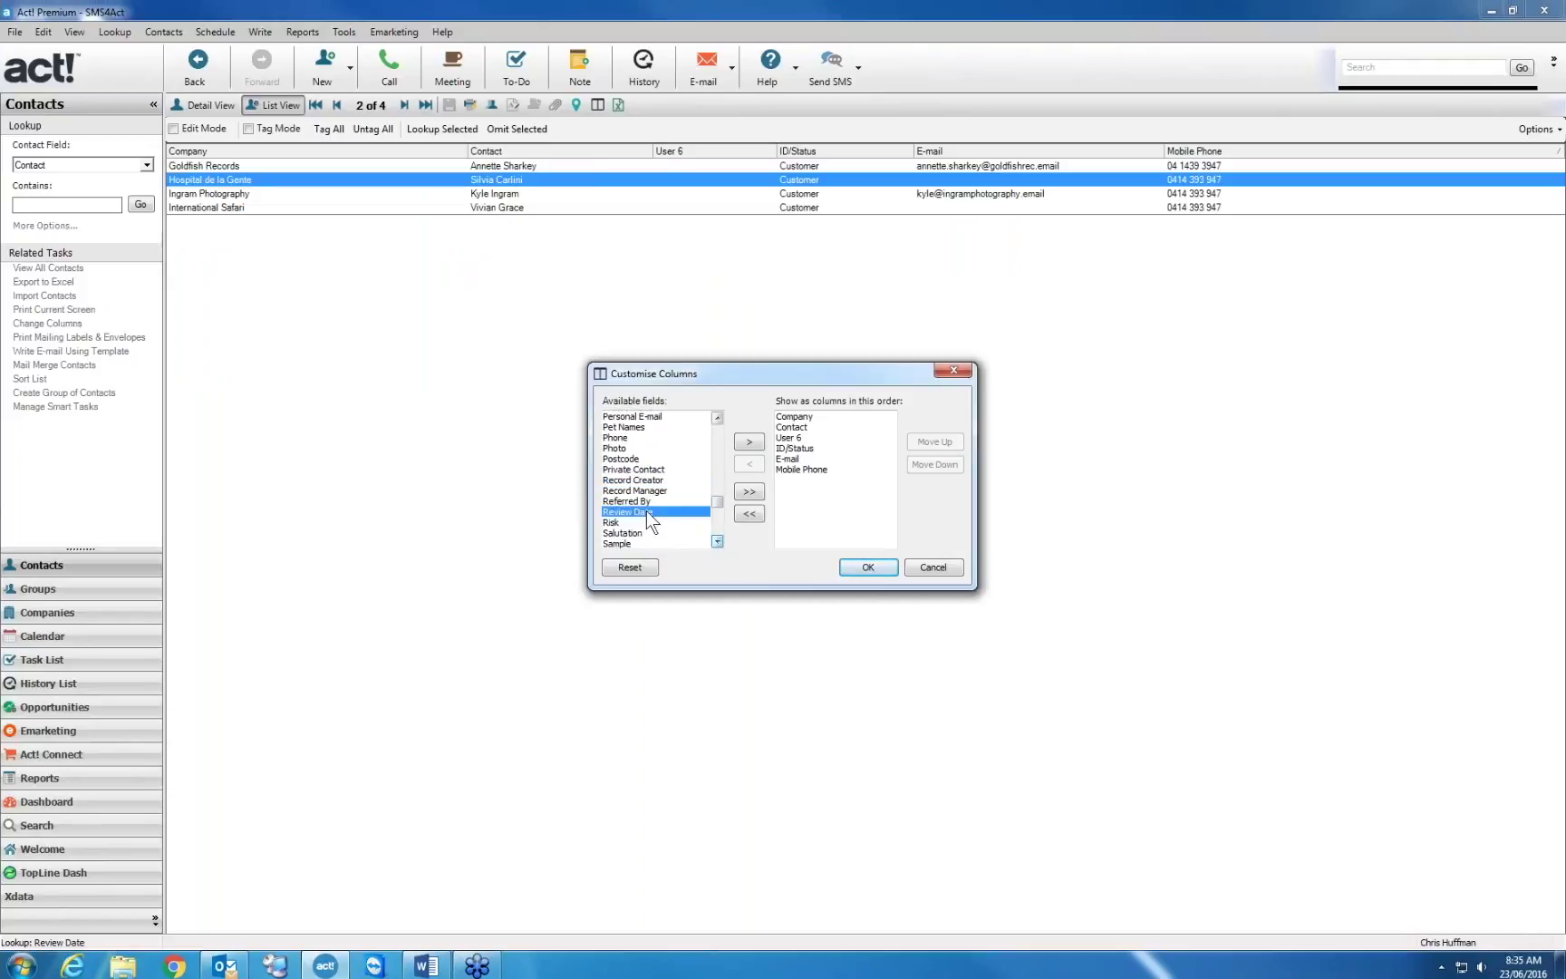
{"action": "left_click", "coordinate": [749, 441]}
{"action": "left_click", "coordinate": [866, 566]}
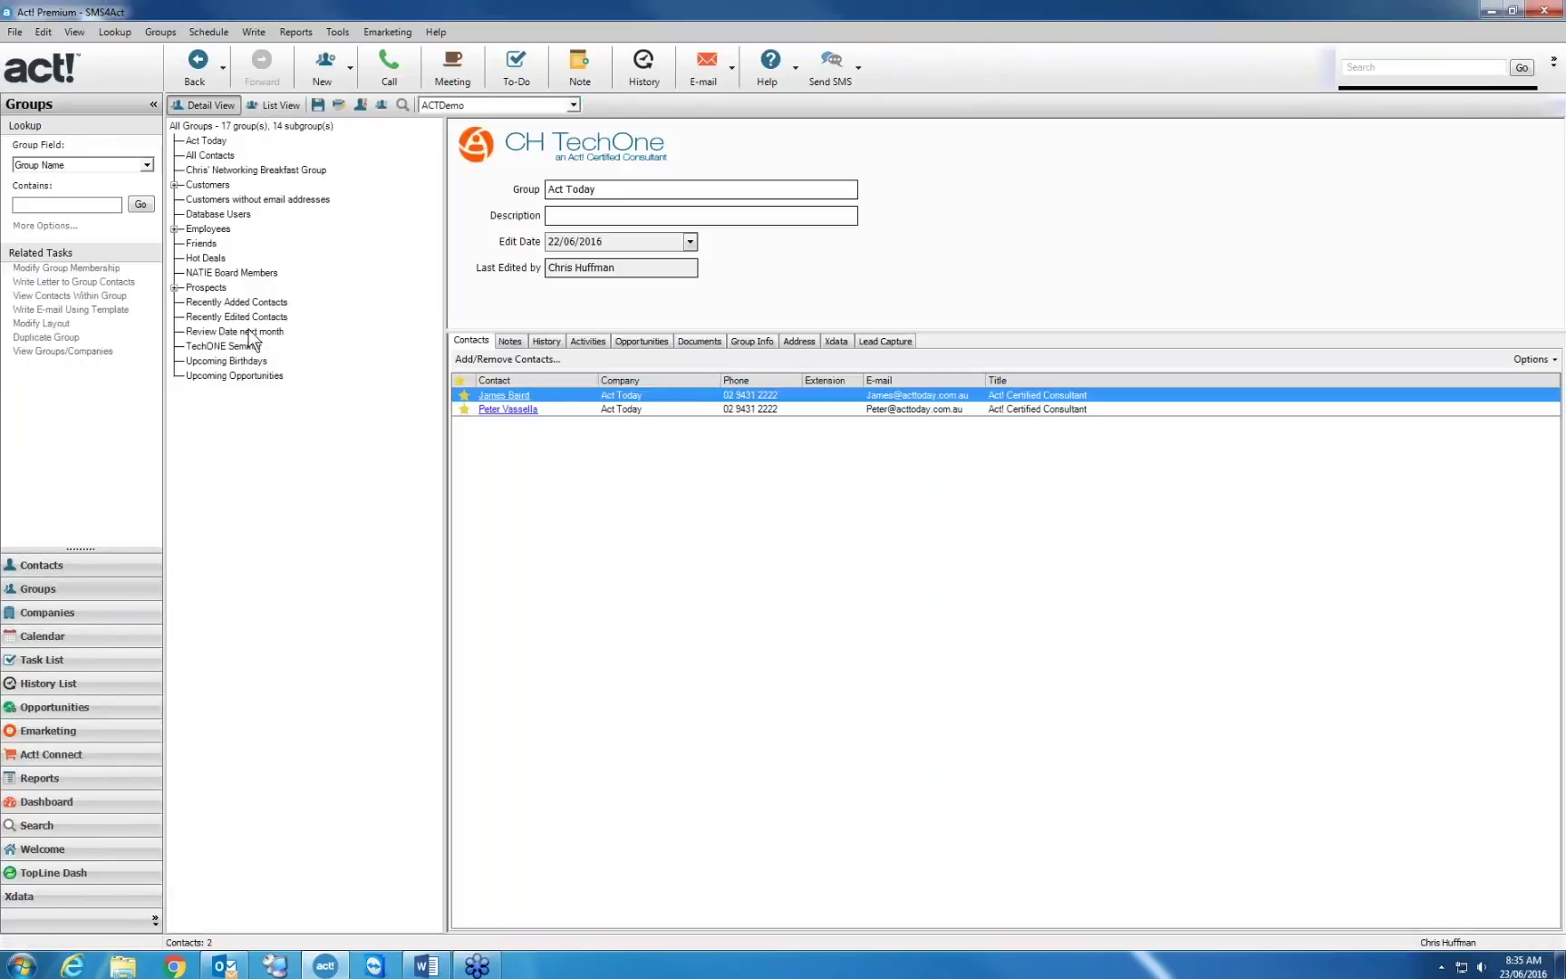
Select the 'Review Date next month' group and view its Review Date month-equals-7 criteria without changes
{"action": "left_click", "coordinate": [254, 332]}
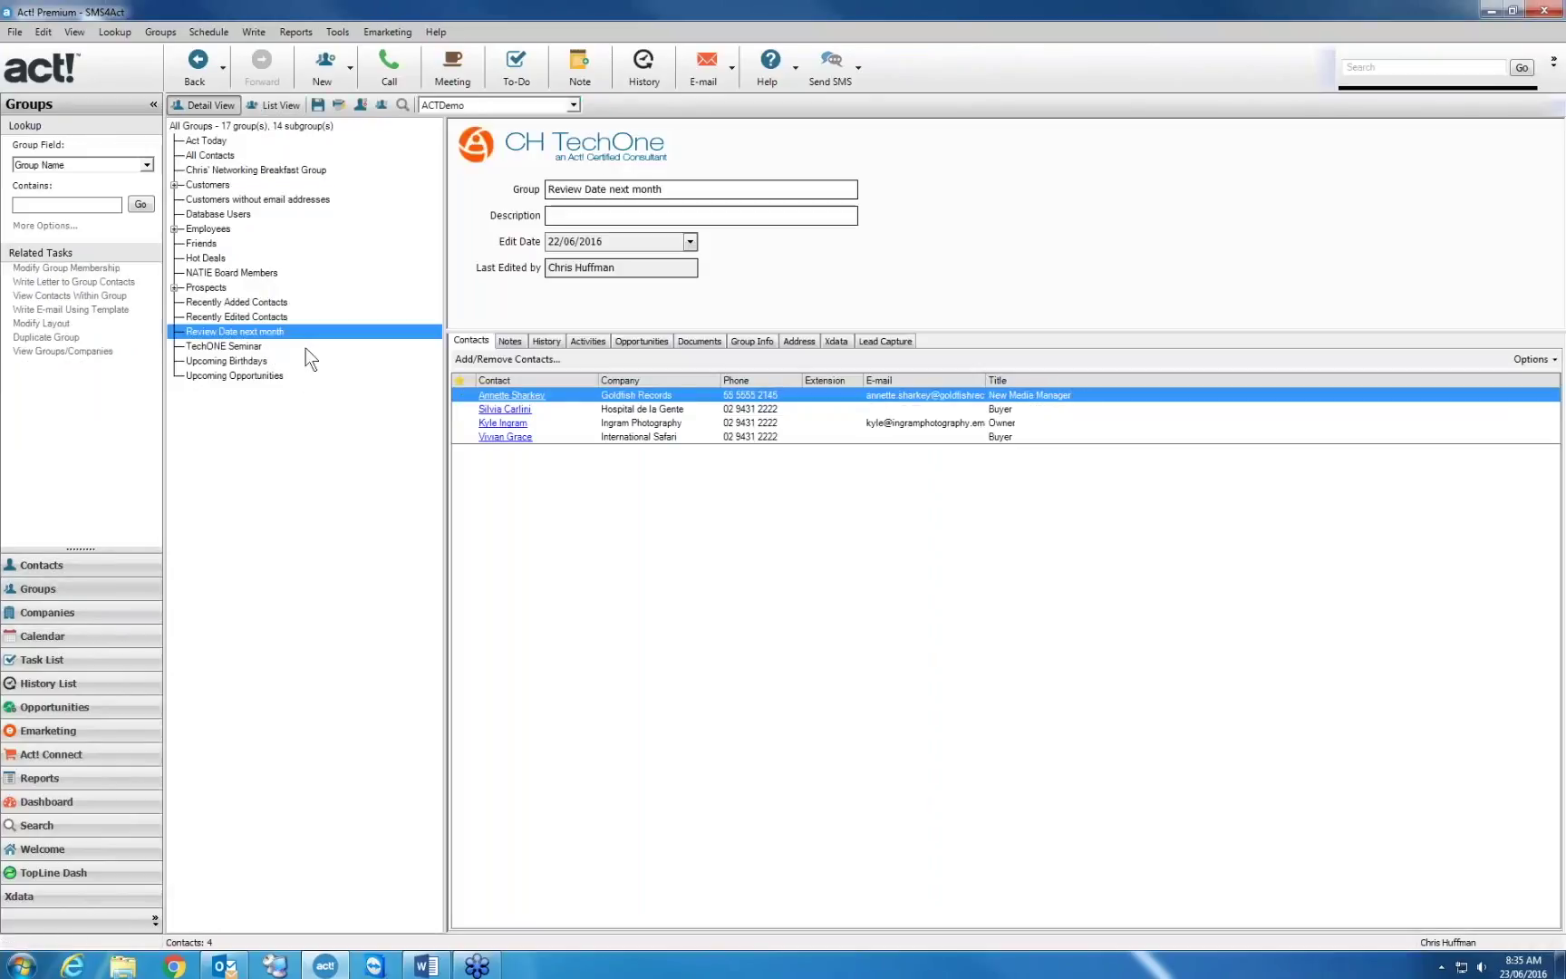
{"action": "left_click", "coordinate": [501, 357]}
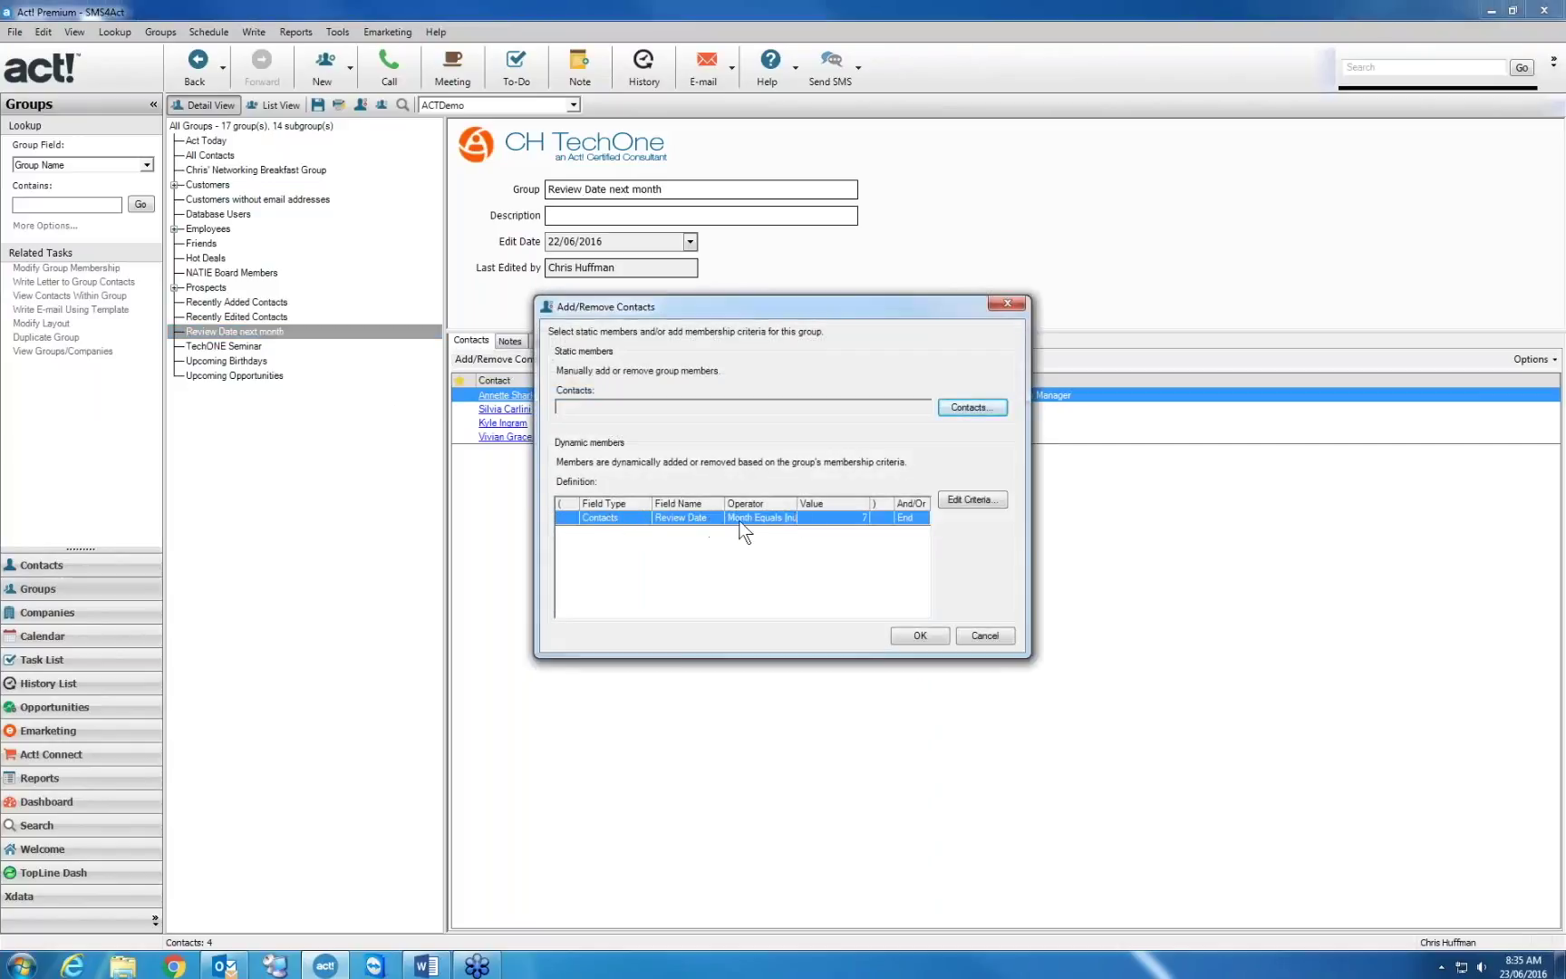
{"action": "left_click", "coordinate": [986, 634]}
Create a lookup from the 'Review Date next month' group and show it in Detail View
{"action": "right_click", "coordinate": [280, 333]}
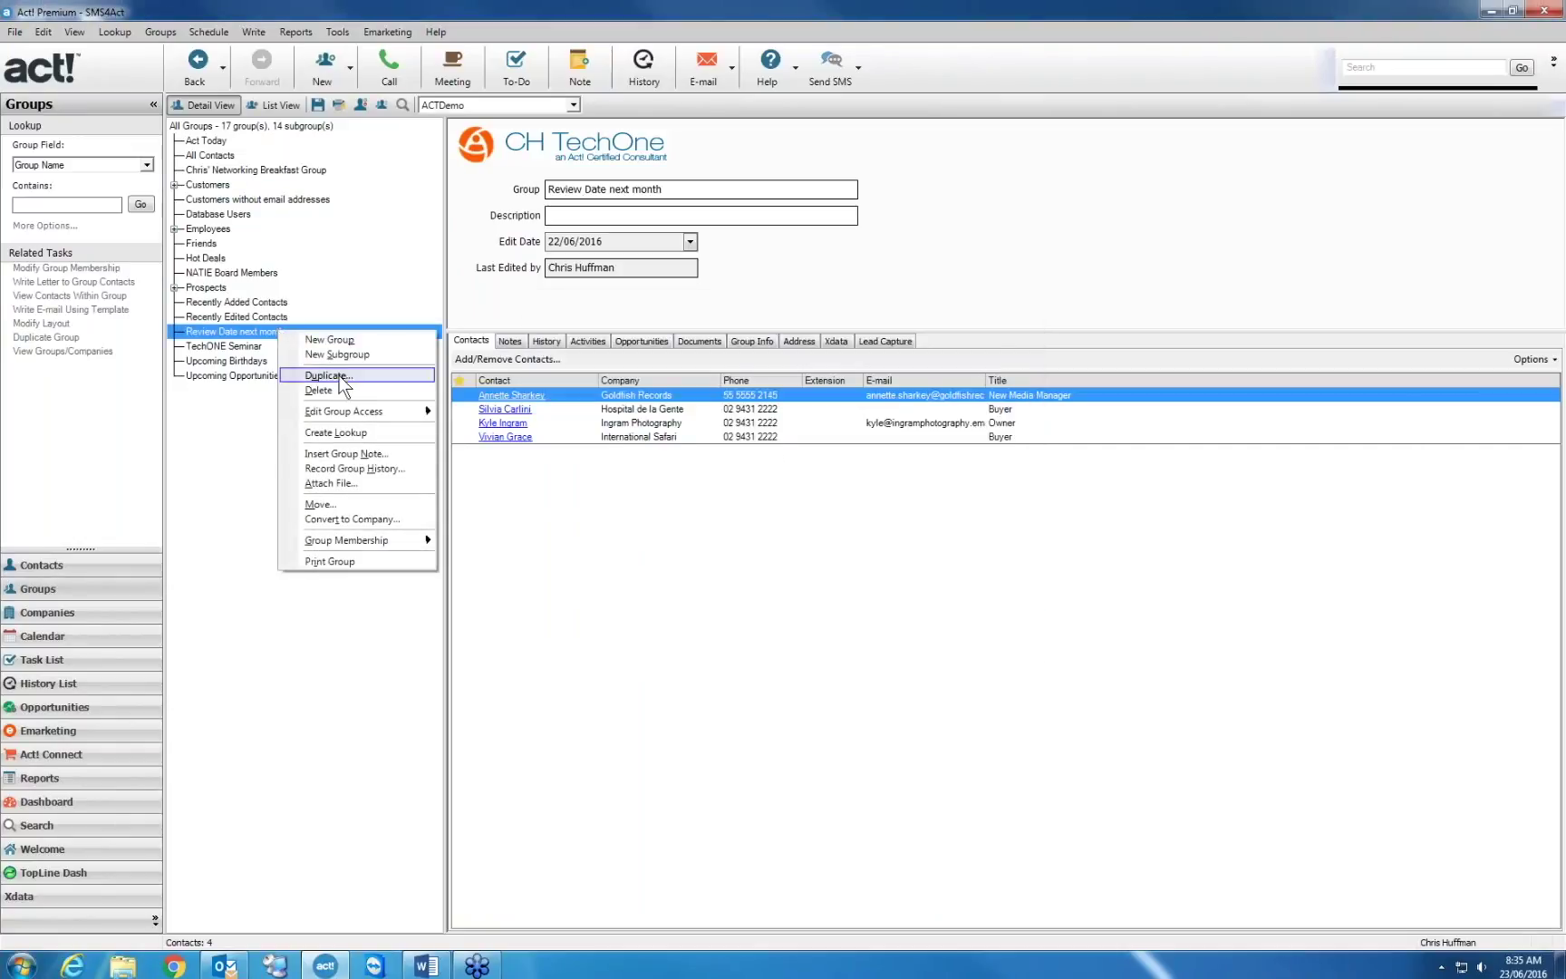
{"action": "left_click", "coordinate": [362, 431]}
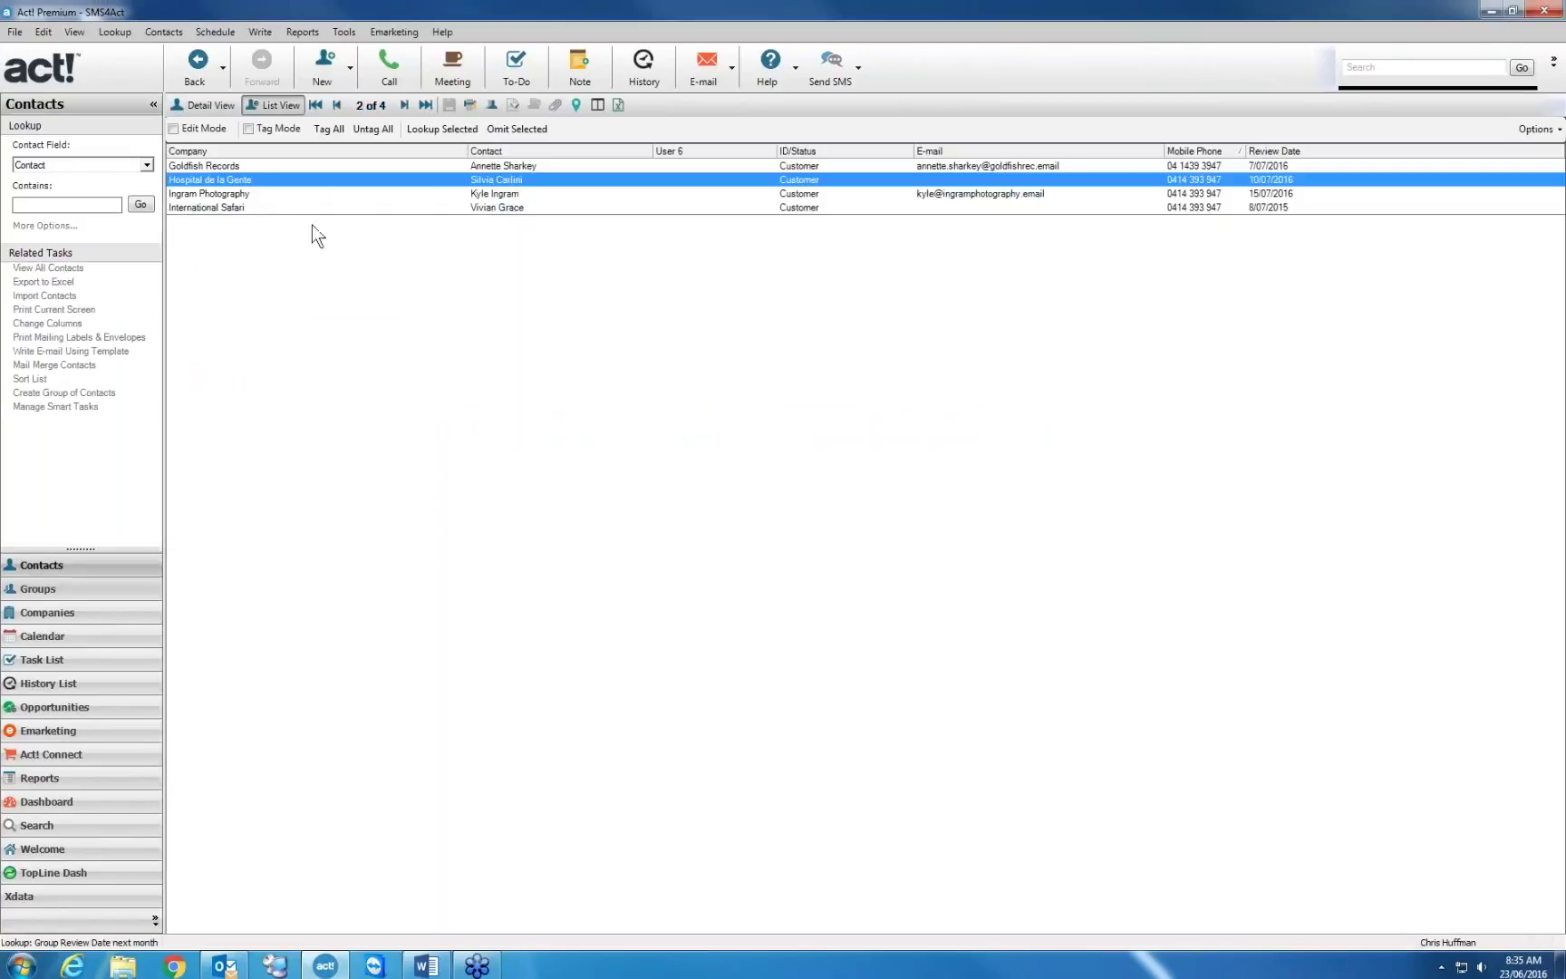
{"action": "left_click", "coordinate": [207, 103]}
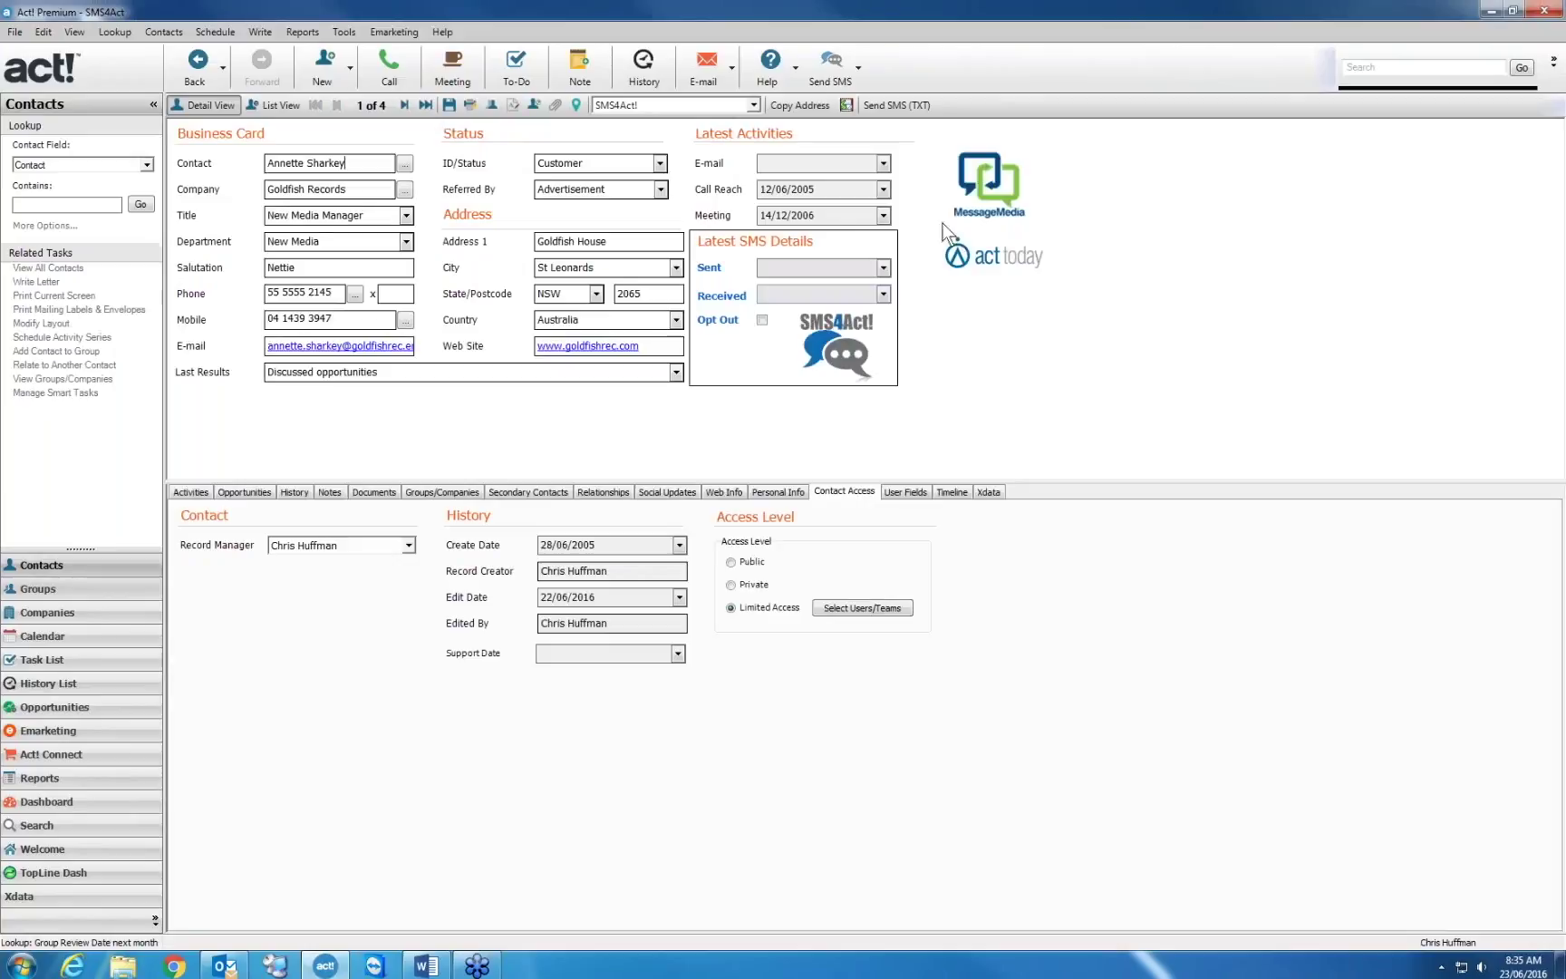
Send the ReviewDate.sms template to all 4 Current Lookup contacts, confirming with Yes
{"action": "left_click", "coordinate": [841, 78]}
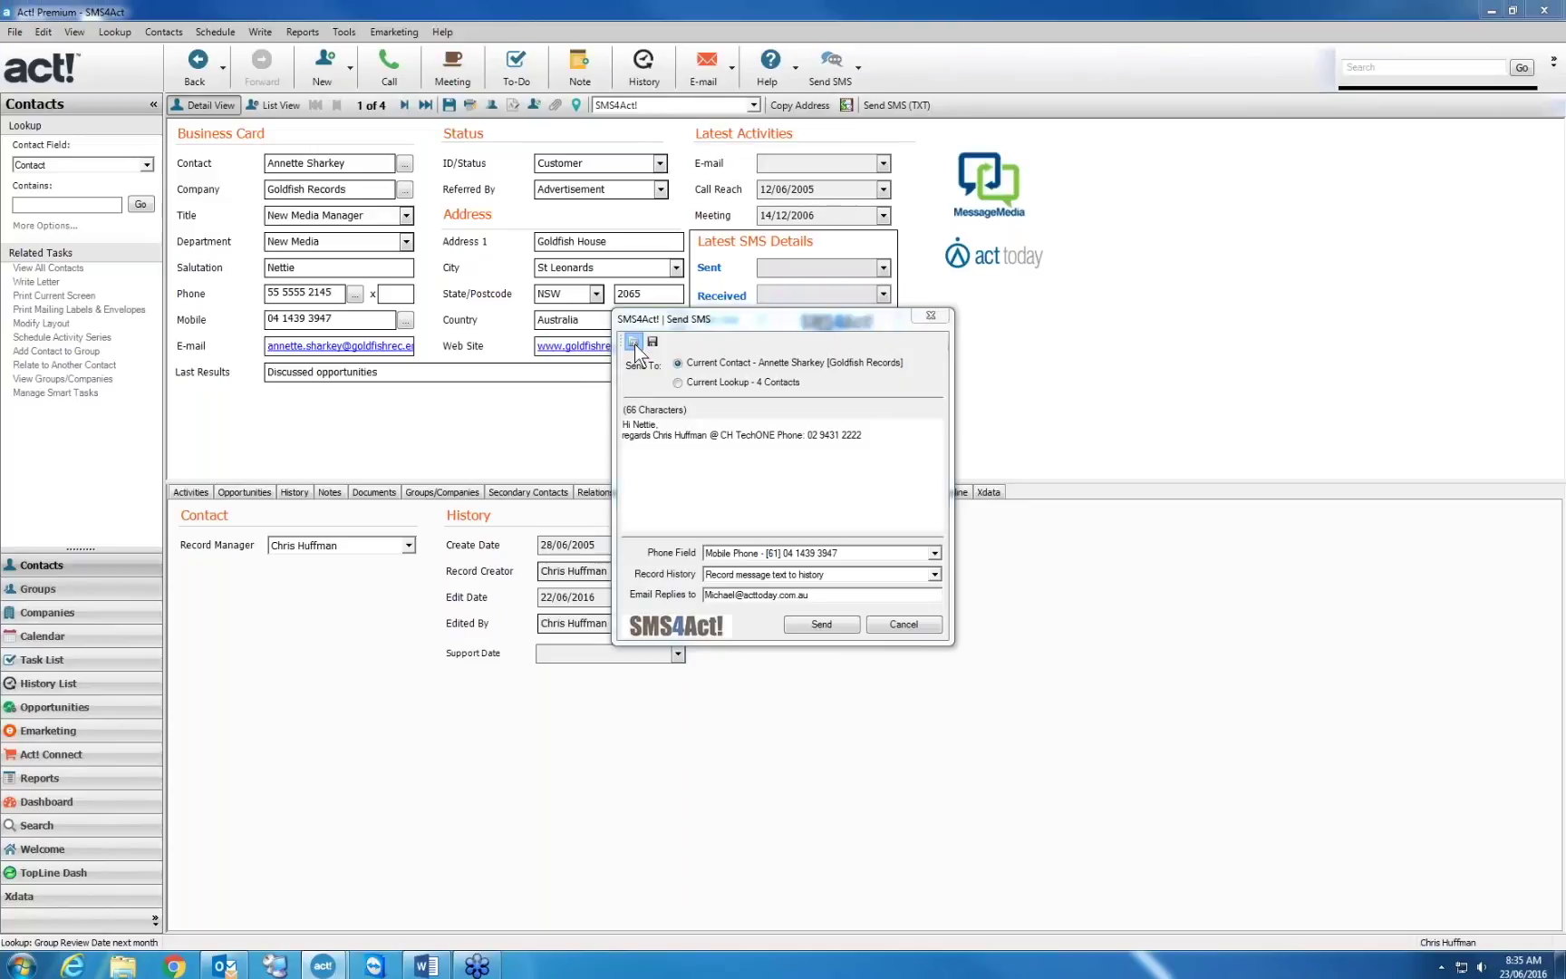
{"action": "left_click", "coordinate": [634, 342]}
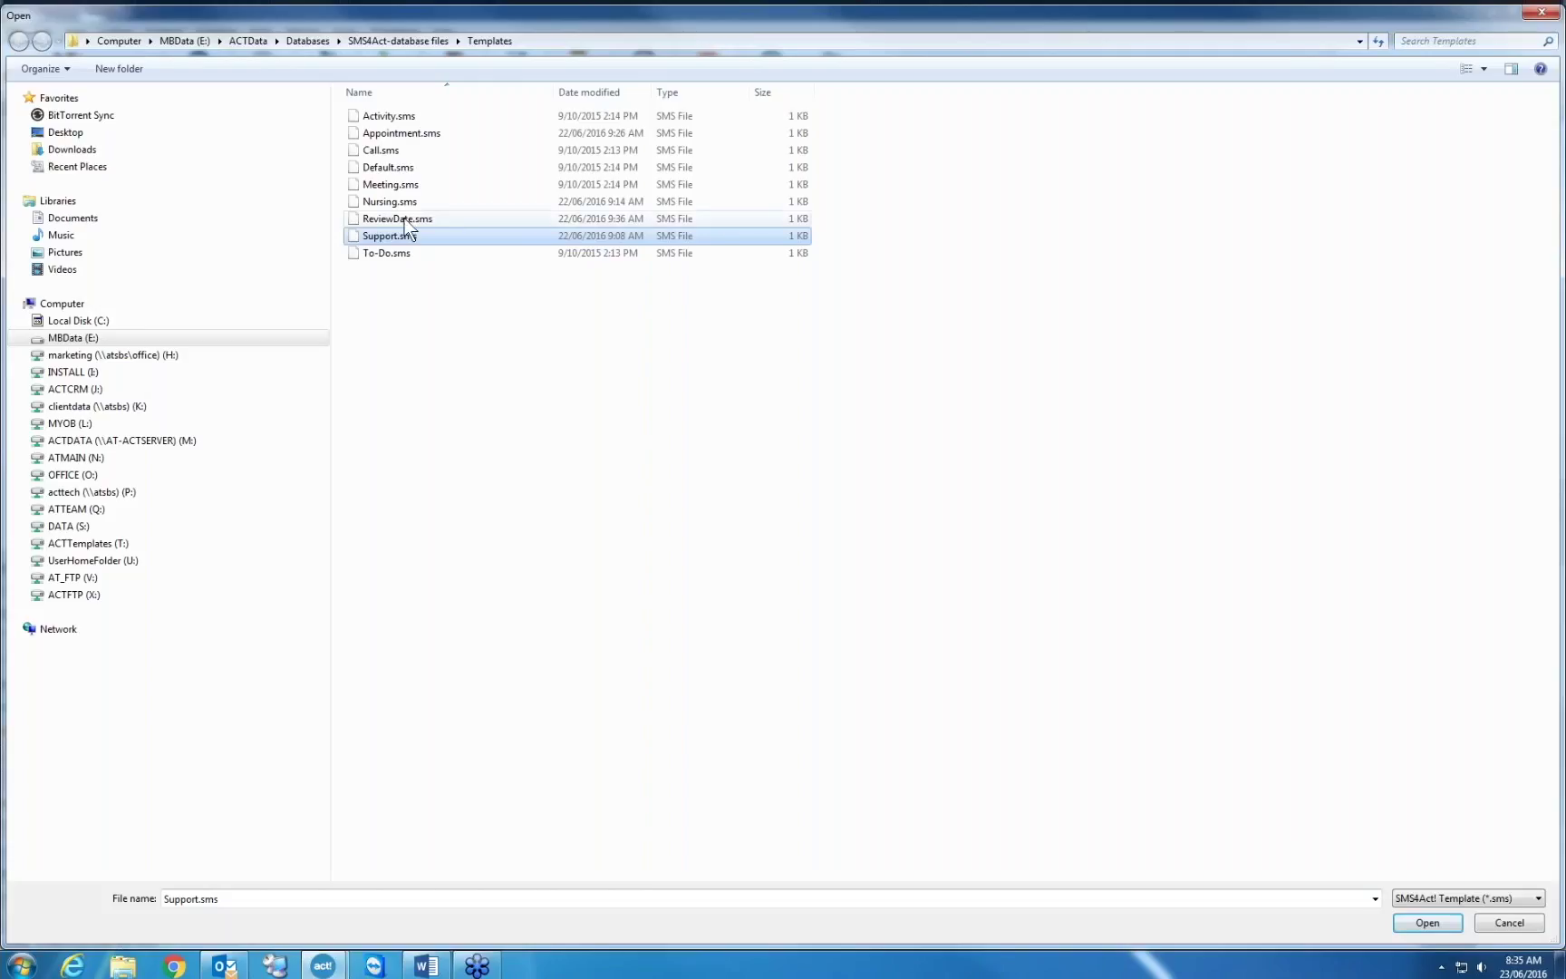
{"action": "double_click", "coordinate": [404, 219]}
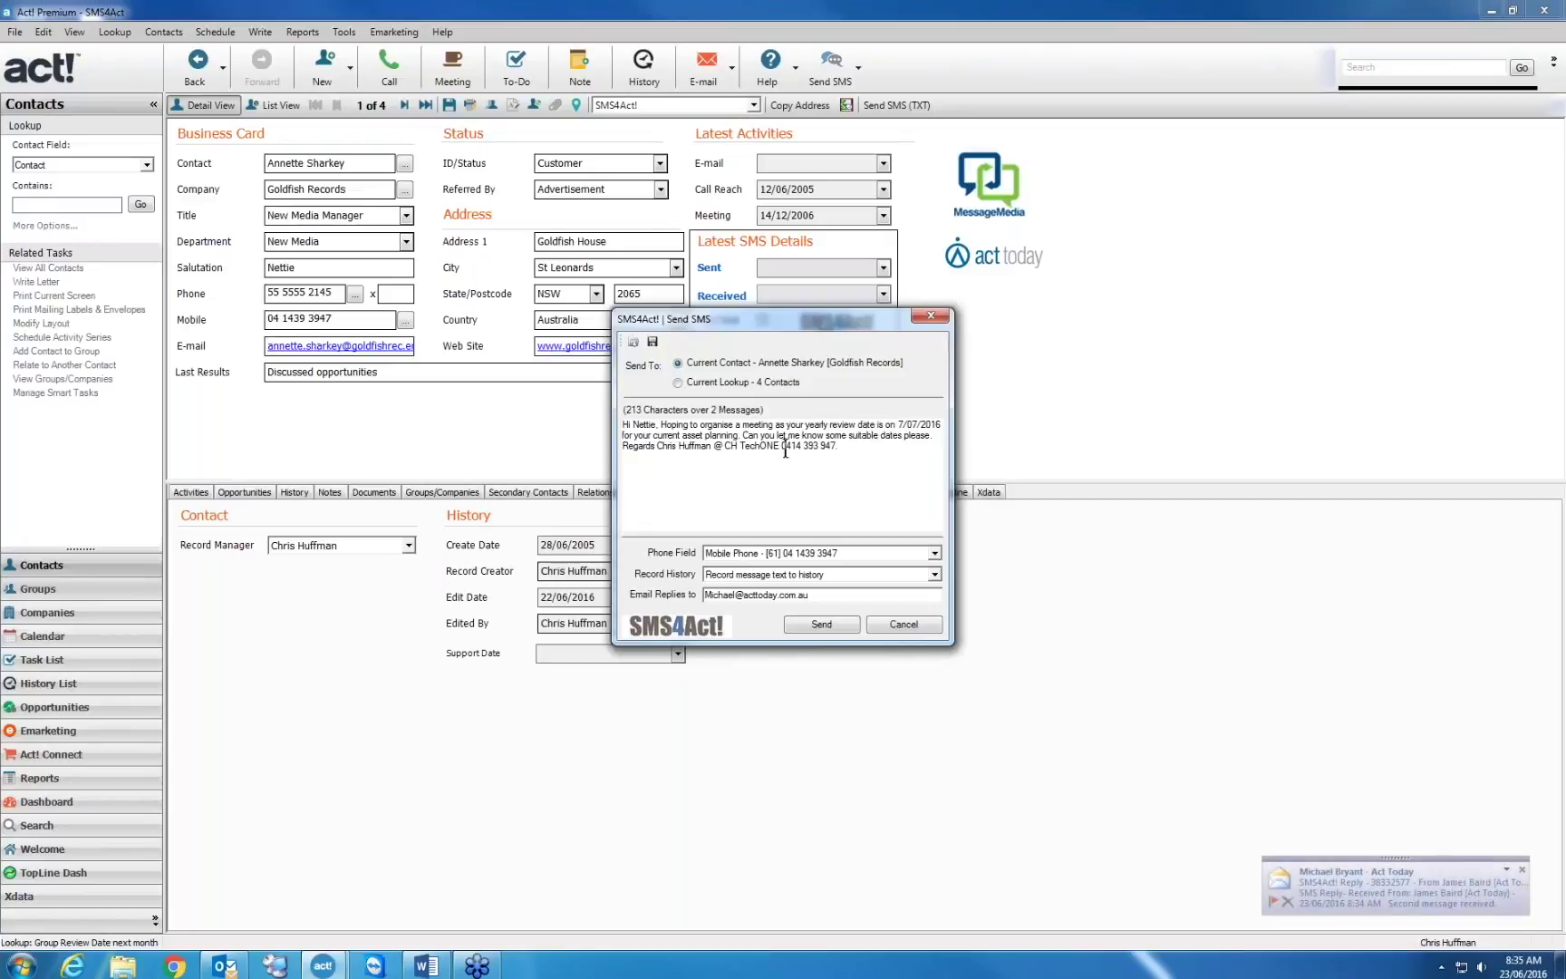
{"action": "left_click", "coordinate": [707, 383]}
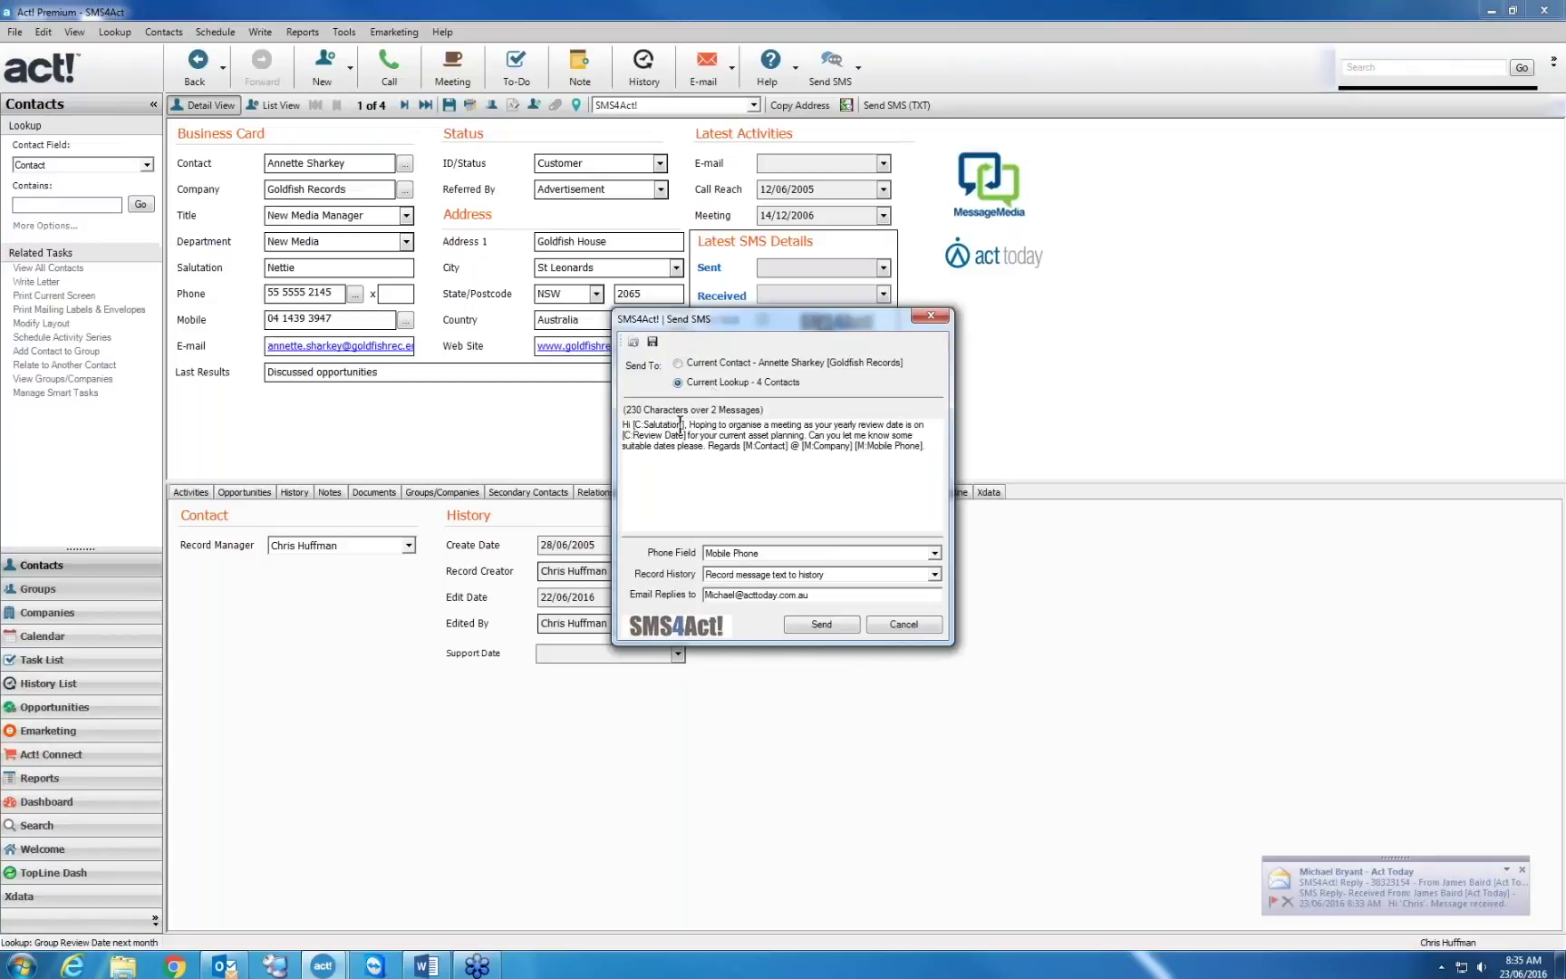
{"action": "left_click_drag", "start_coordinate": [687, 423], "coordinate": [629, 430]}
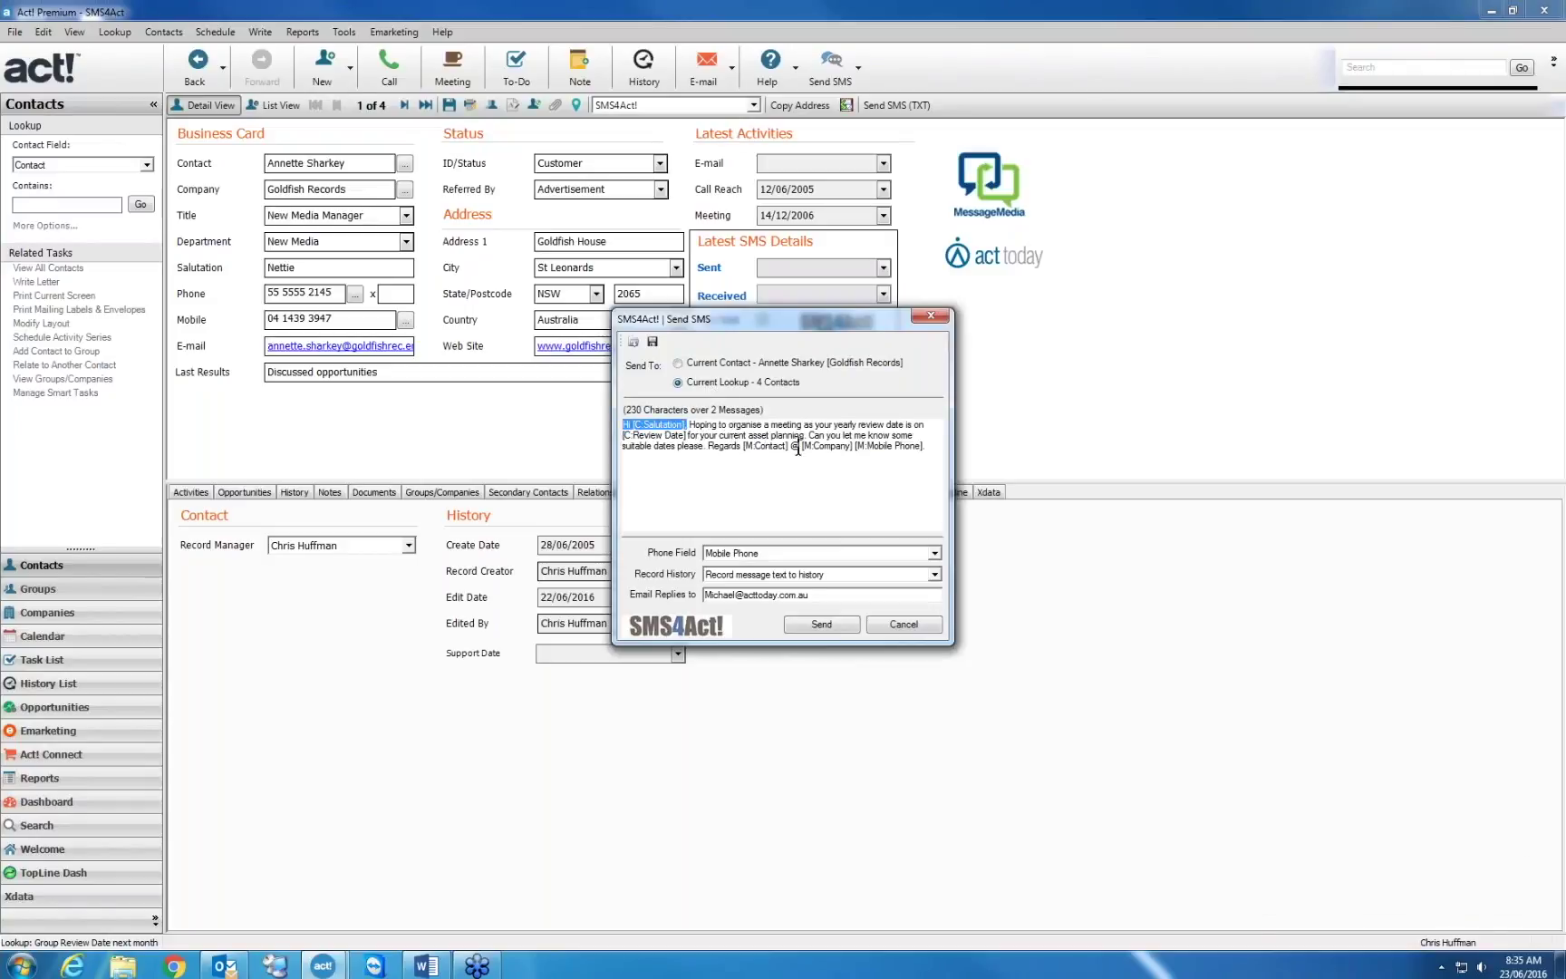
{"action": "left_click_drag", "start_coordinate": [686, 435], "coordinate": [914, 425]}
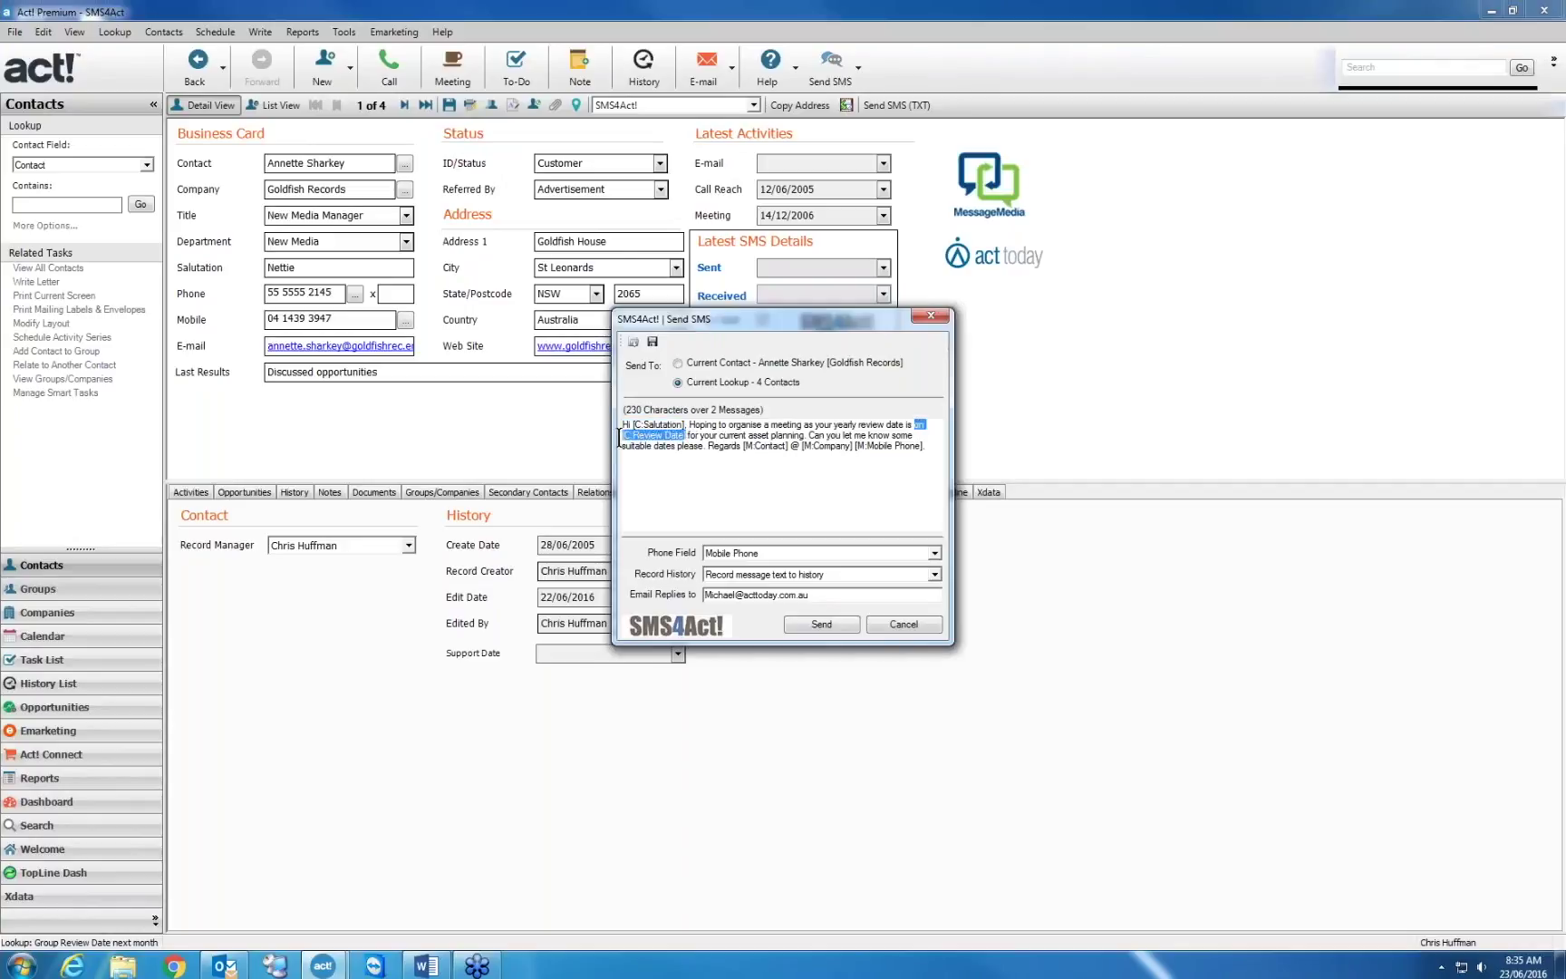
{"action": "left_click", "coordinate": [835, 623]}
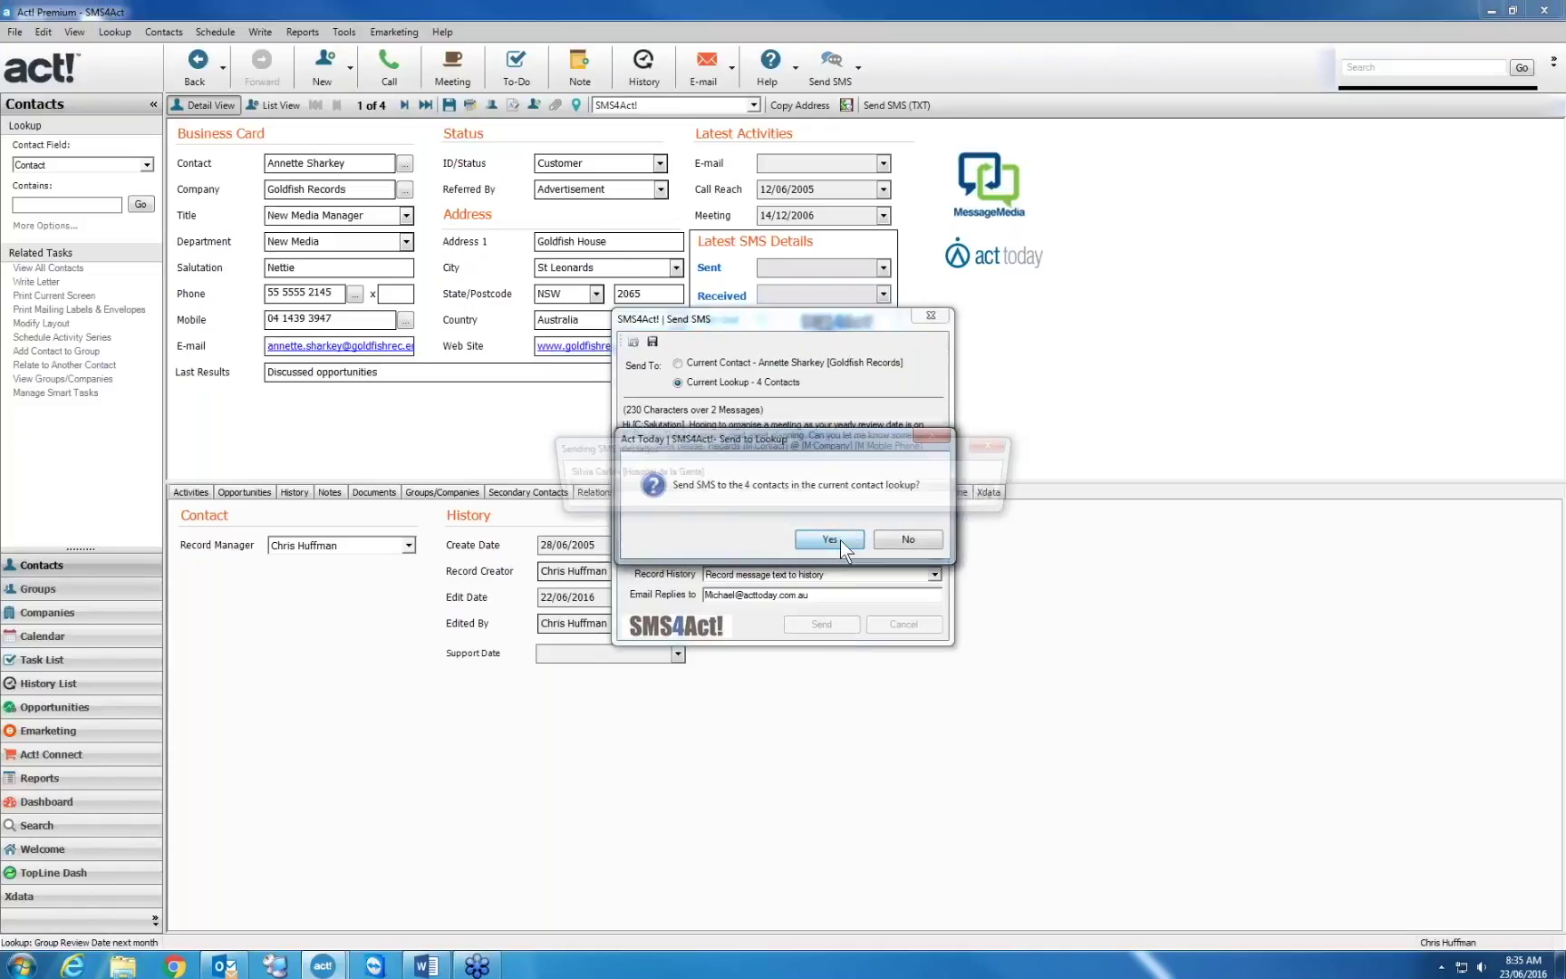
{"action": "left_click", "coordinate": [829, 539]}
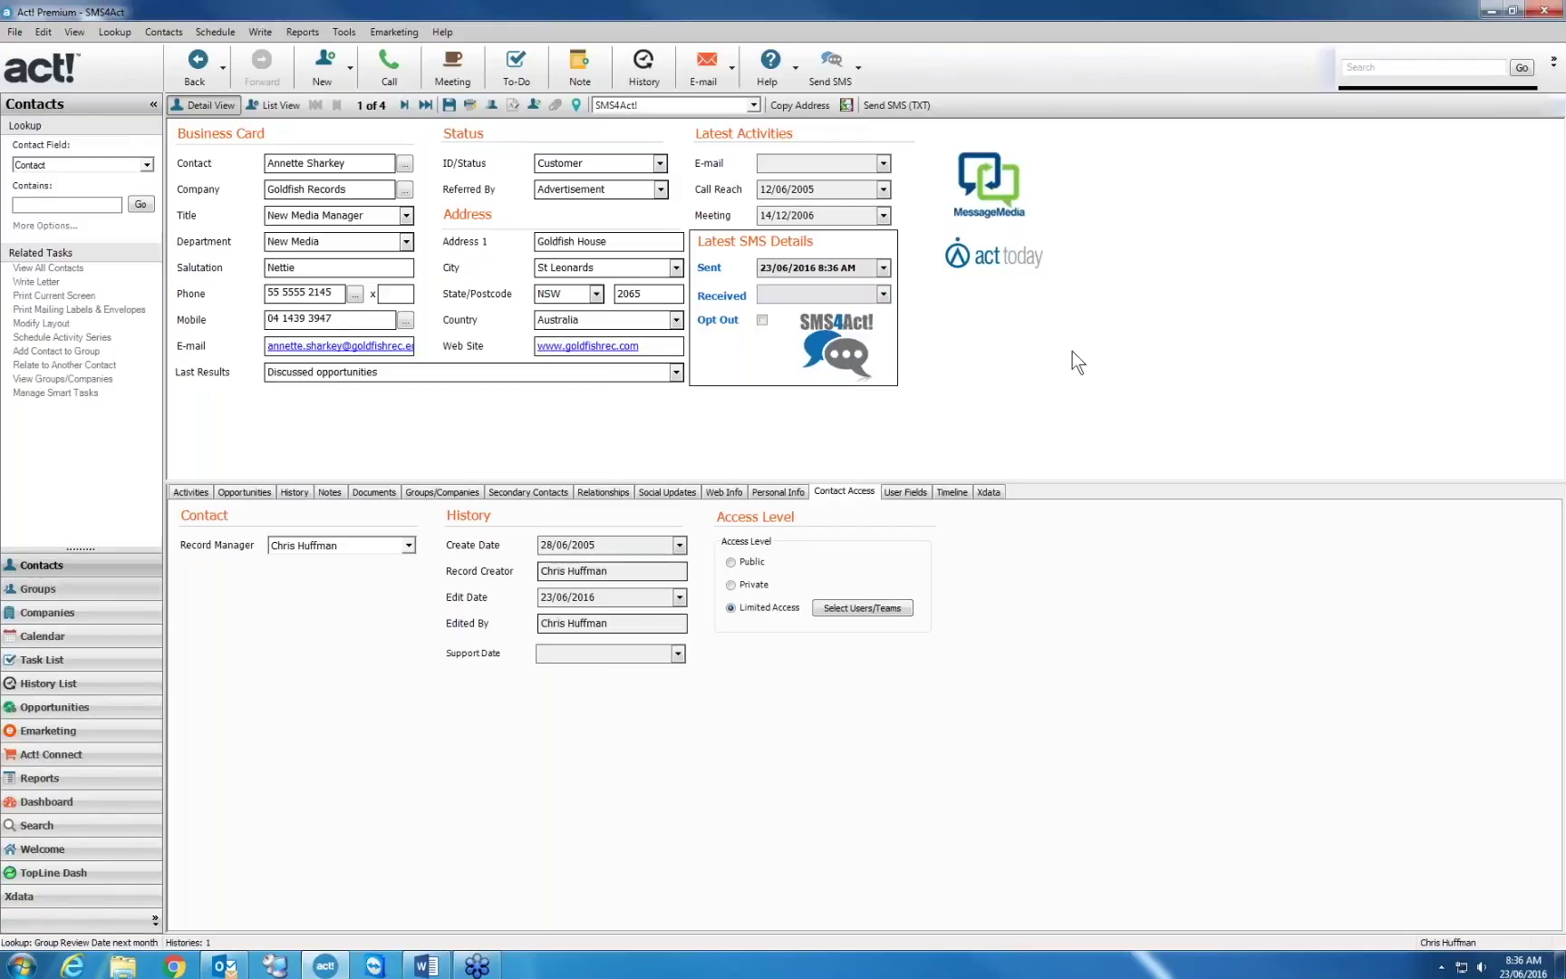
Look up all contacts whose ID/Status is Customer, giving 71 matches
{"action": "right_click", "coordinate": [582, 165]}
{"action": "left_click", "coordinate": [656, 258]}
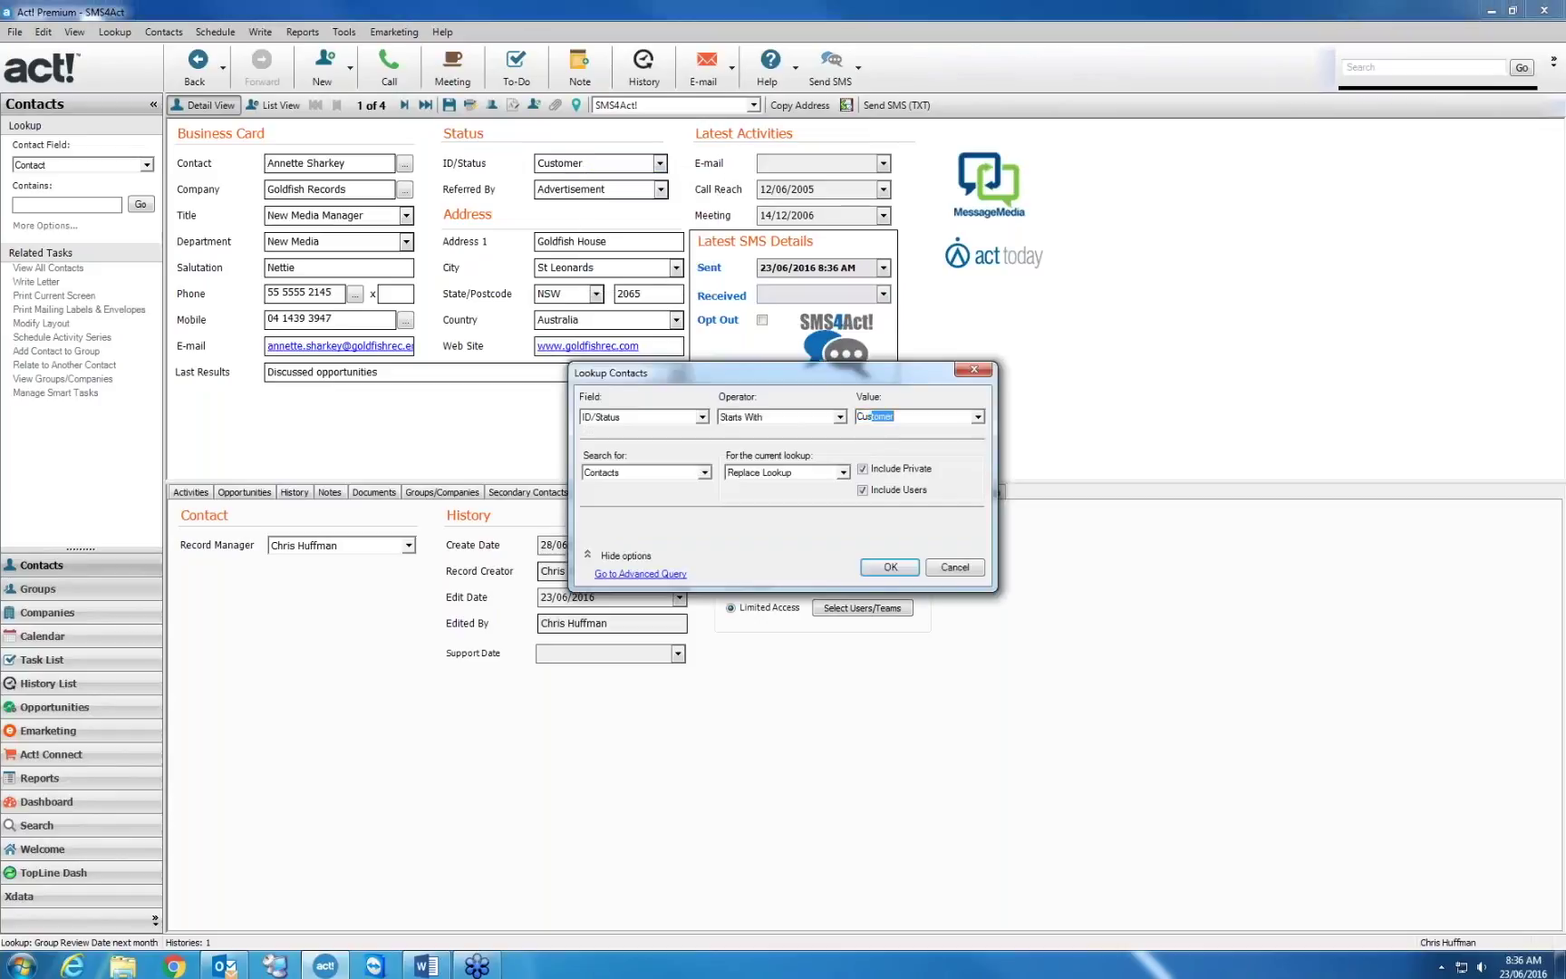
{"action": "key", "text": "BackSpace"}
{"action": "key", "text": "BackSpace"}
{"action": "key", "text": "BackSpace"}
{"action": "key", "text": "BackSpace"}
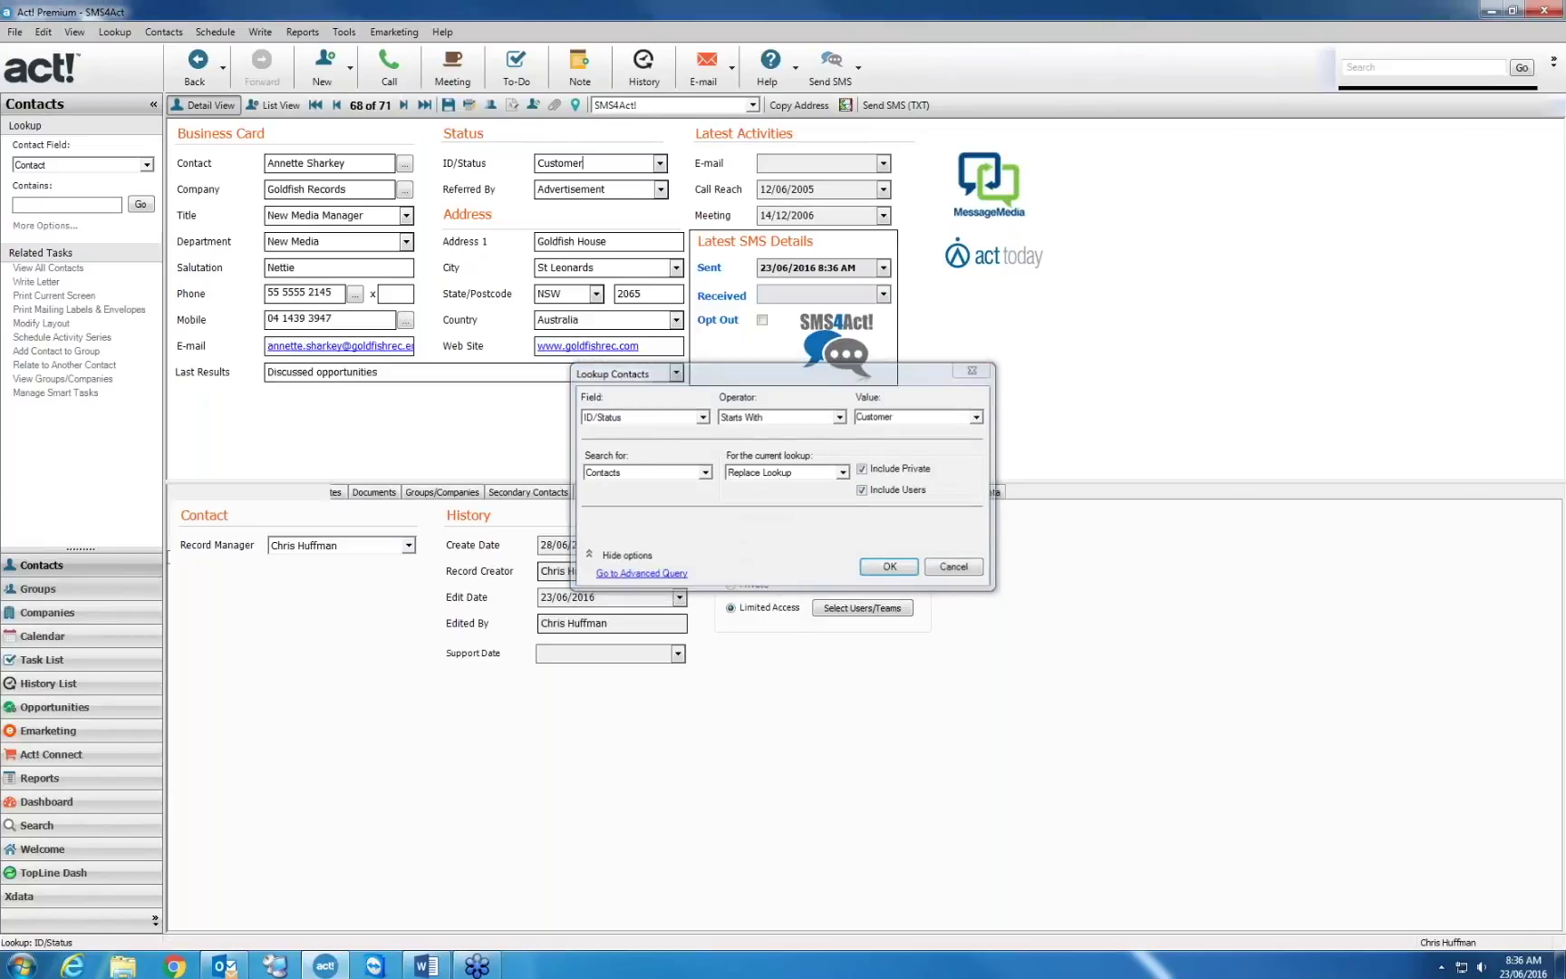
{"action": "key", "text": "Return"}
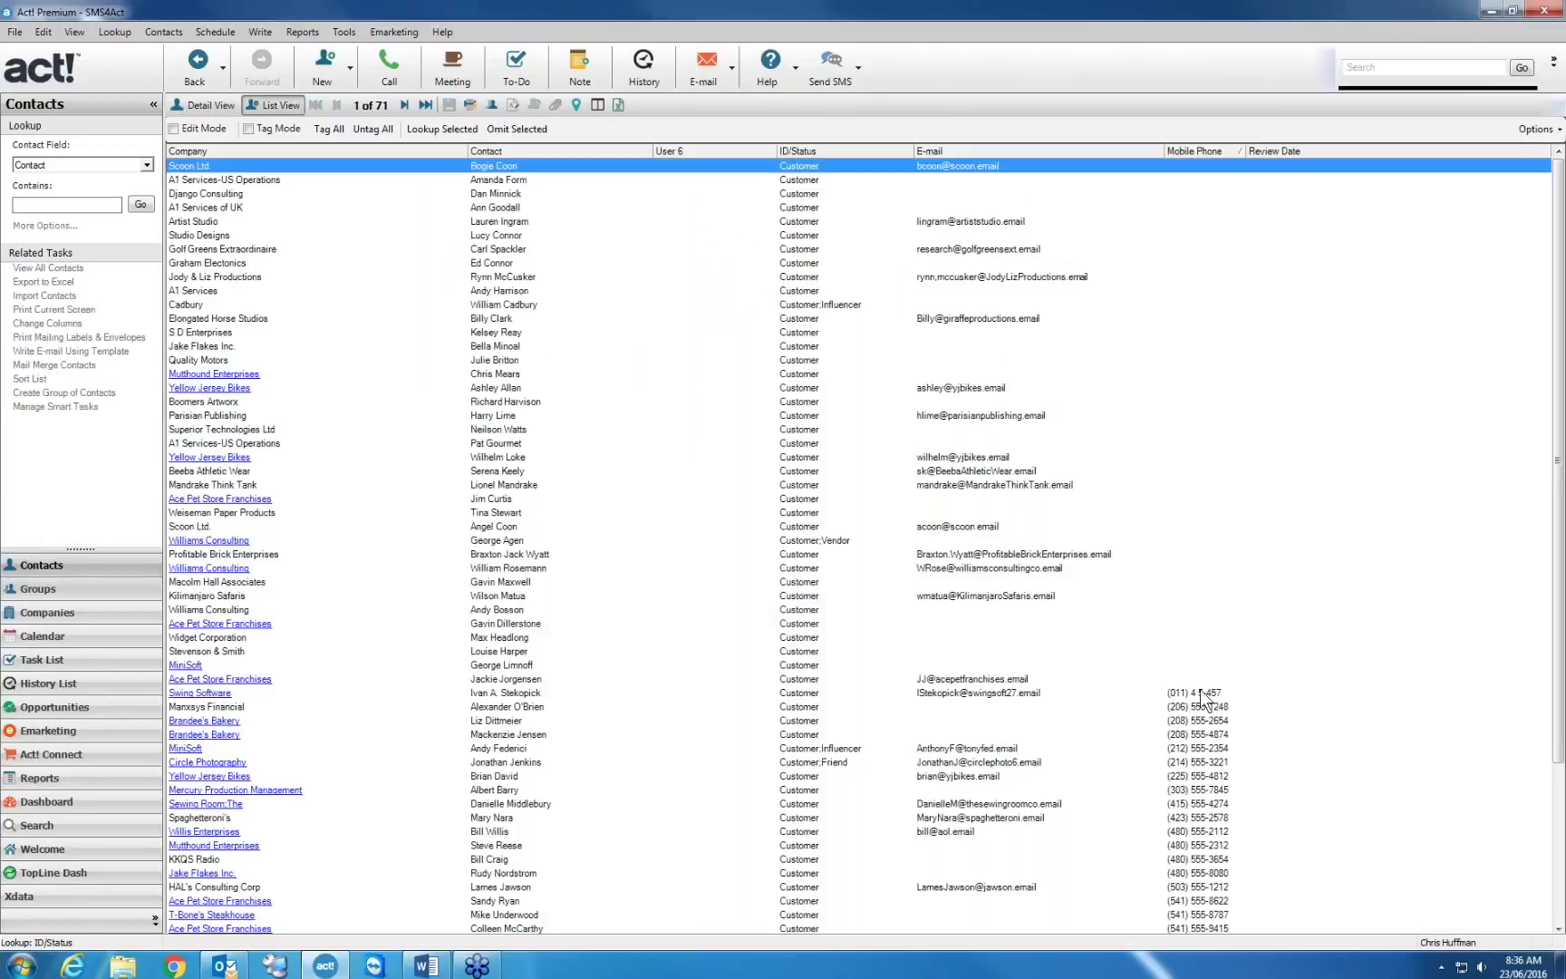
Omit the contacts from Scoon Ltd to Swing Software, leaving 32, and open the first one's details
{"action": "left_click", "coordinate": [1201, 692], "text": "shift"}
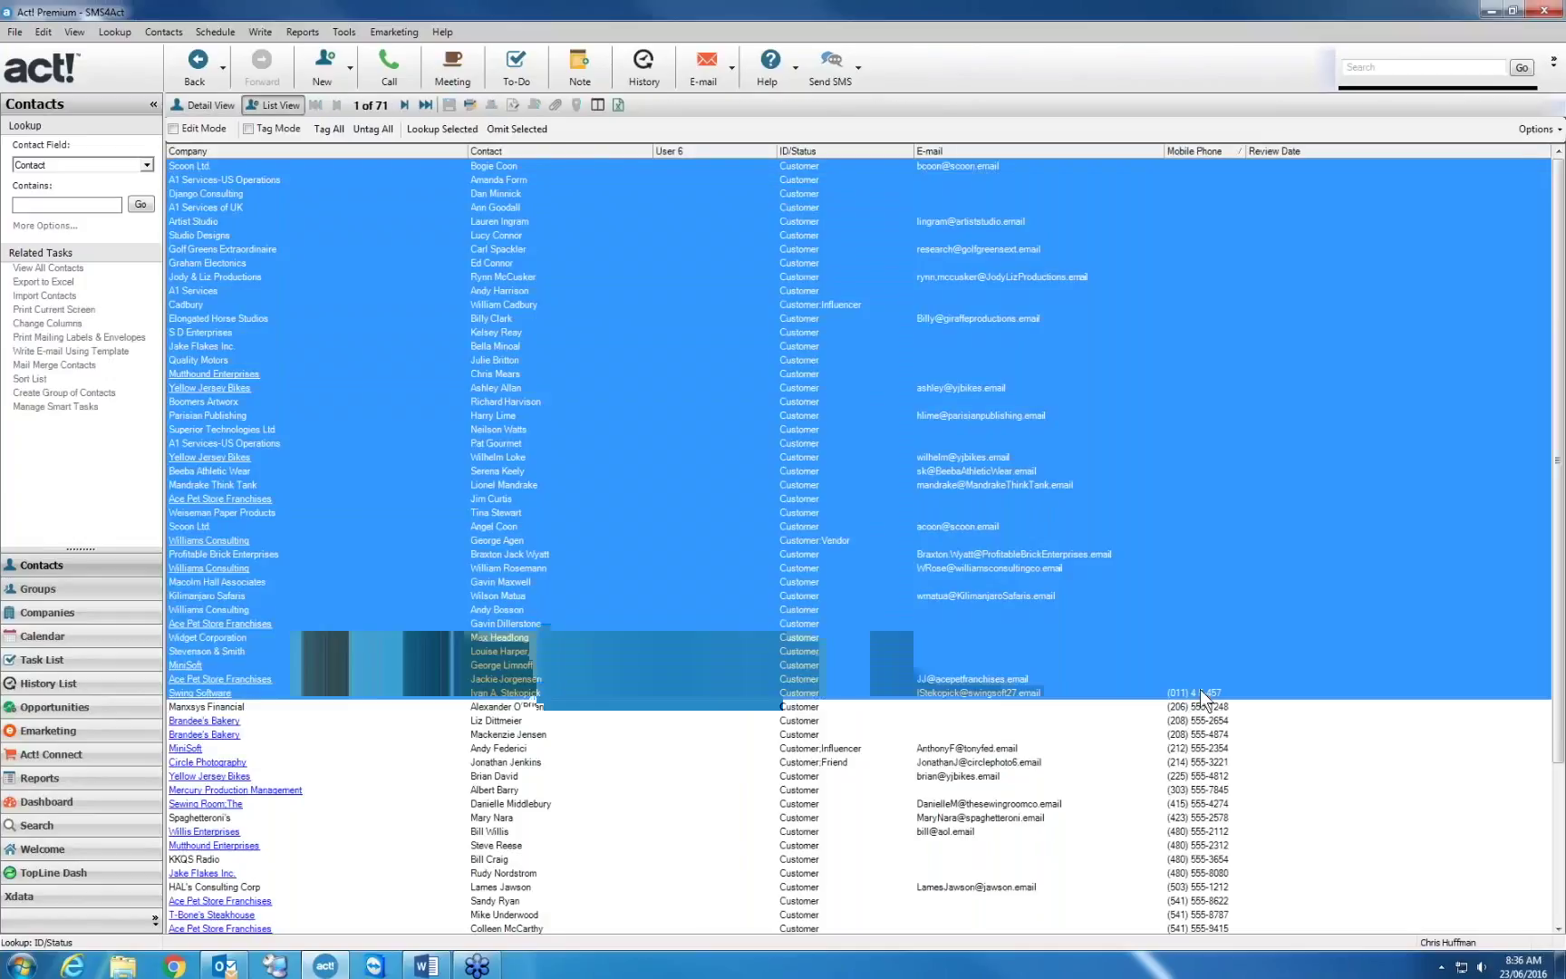
{"action": "left_click", "coordinate": [513, 129]}
{"action": "double_click", "coordinate": [392, 155]}
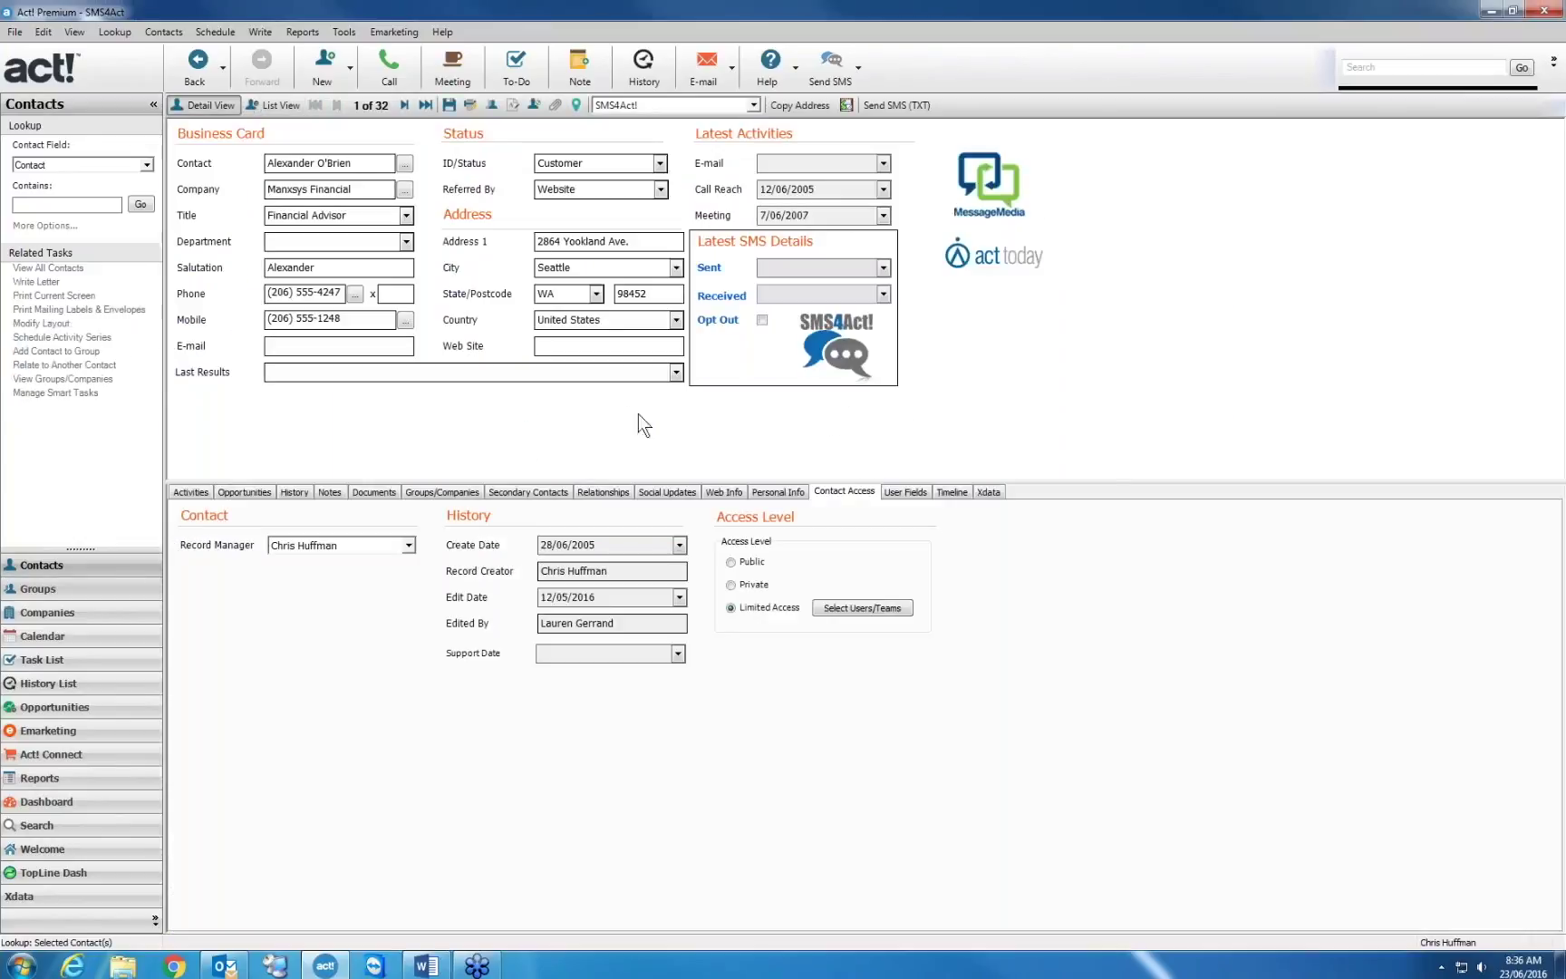
Open the SMS4Act! template editor and load the ReviewDate.sms template
{"action": "left_click", "coordinate": [859, 68]}
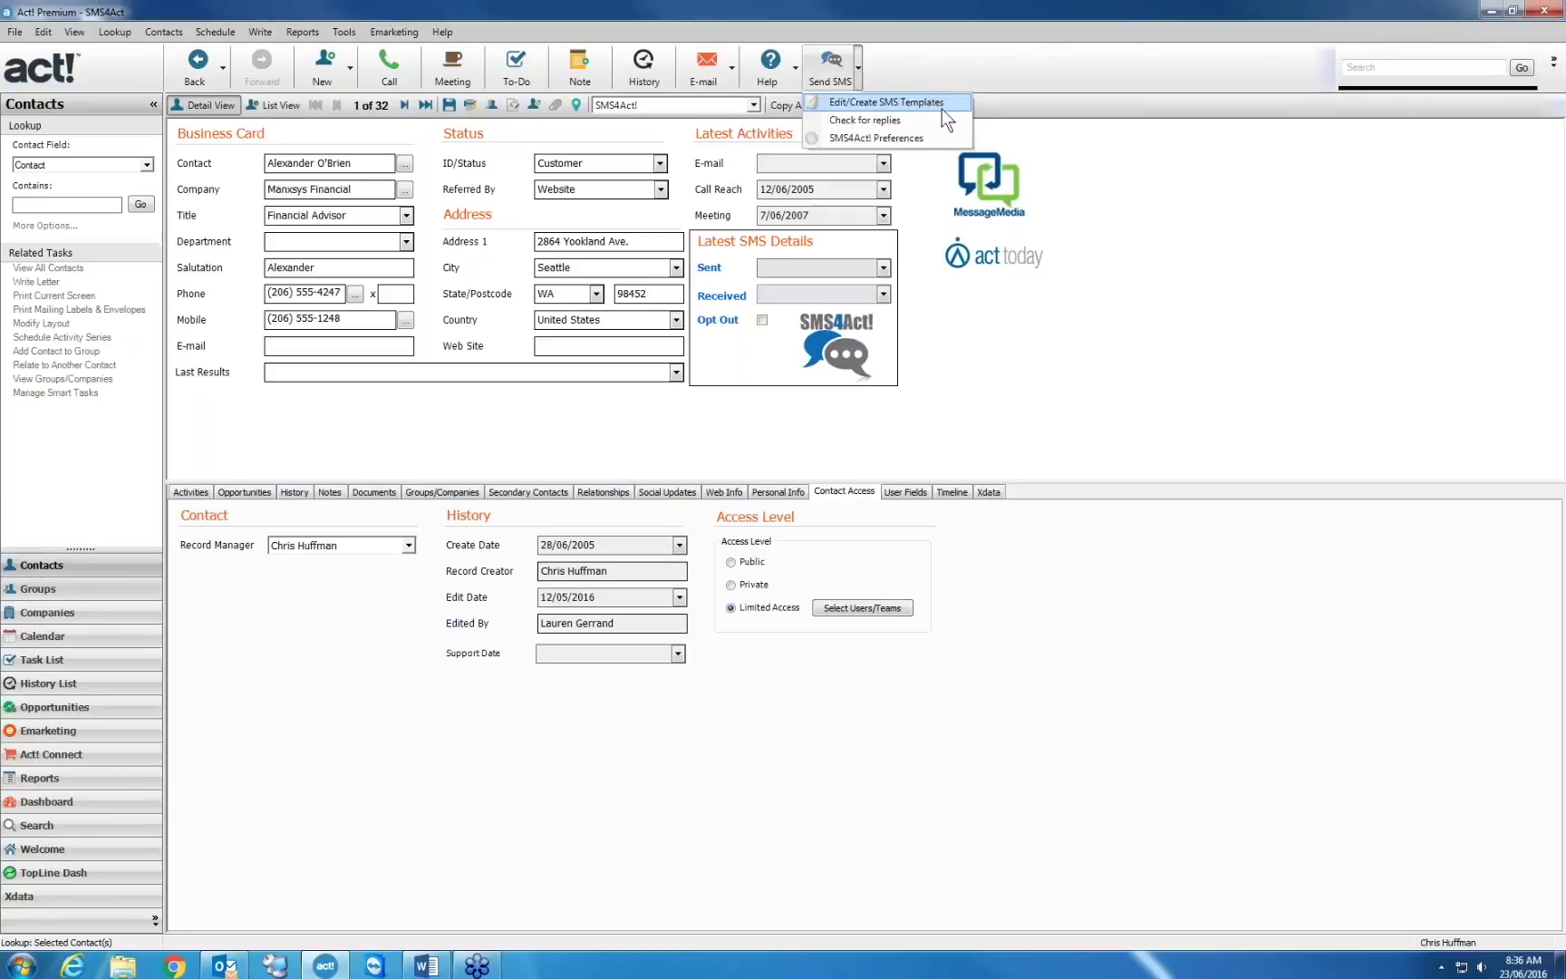
{"action": "left_click", "coordinate": [944, 102]}
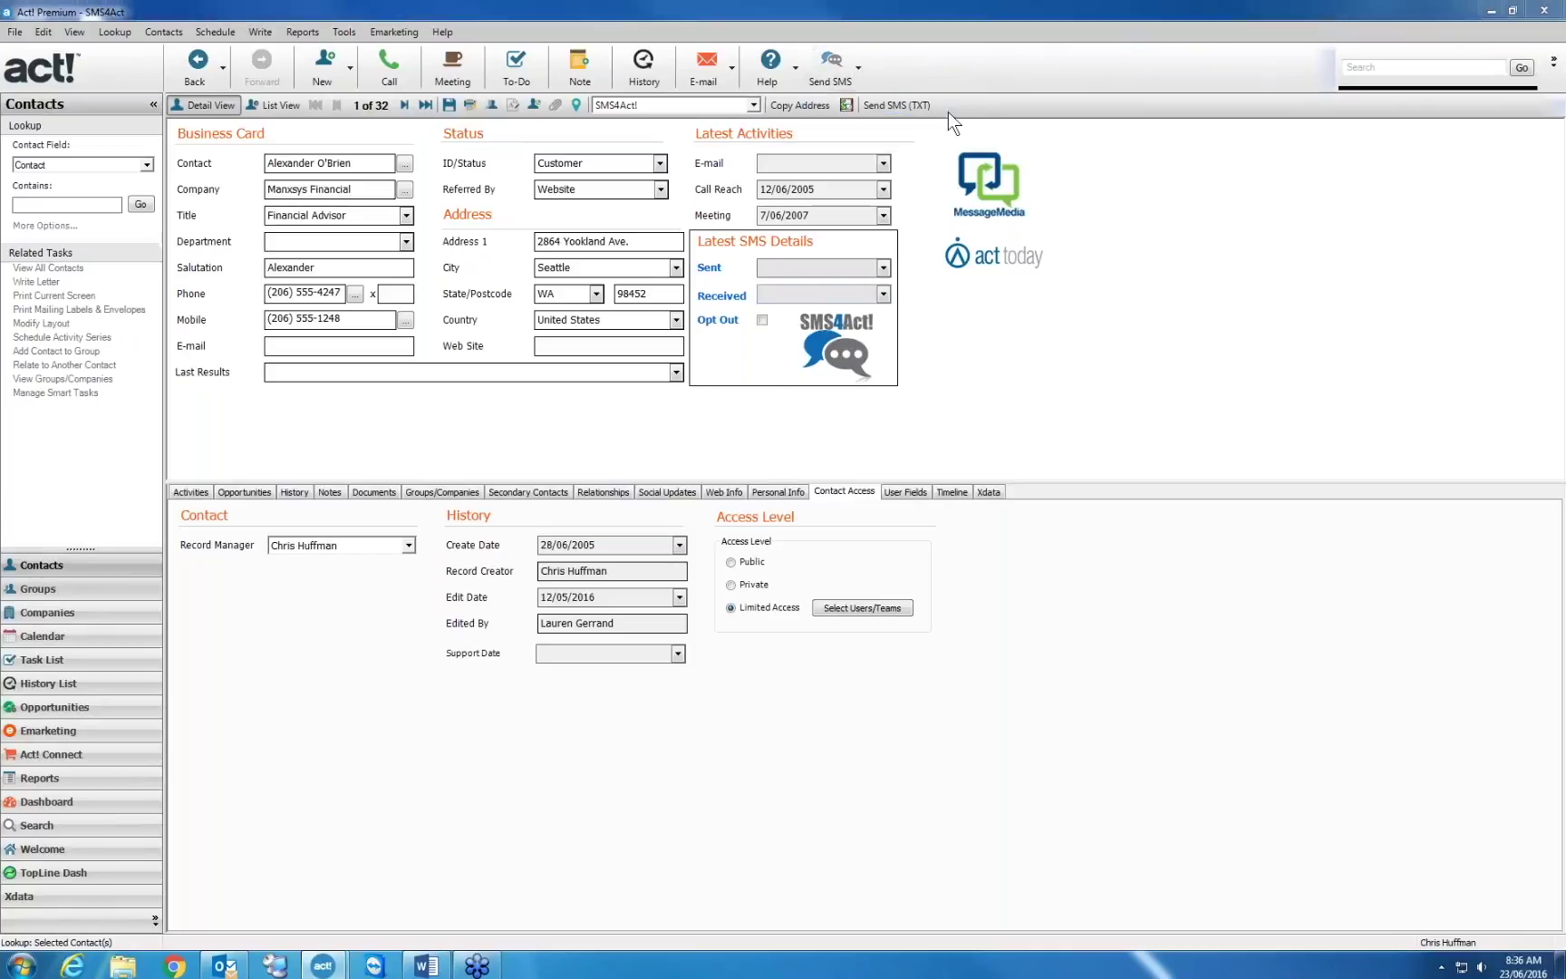
{"action": "left_click_drag", "start_coordinate": [803, 338], "coordinate": [985, 149]}
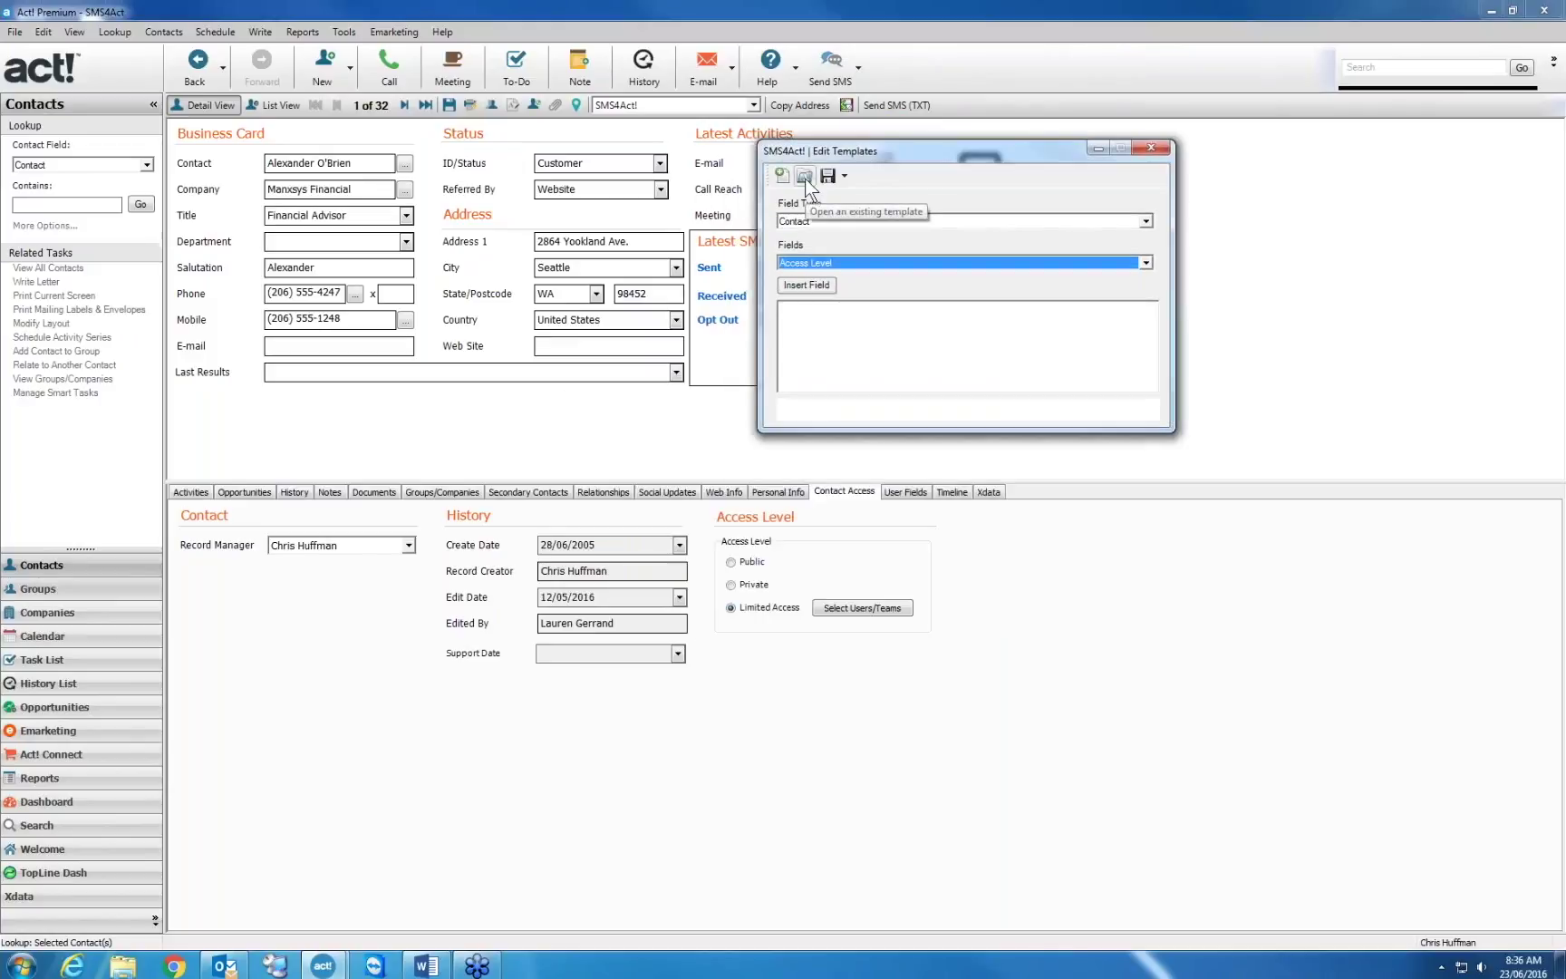
{"action": "left_click", "coordinate": [805, 178]}
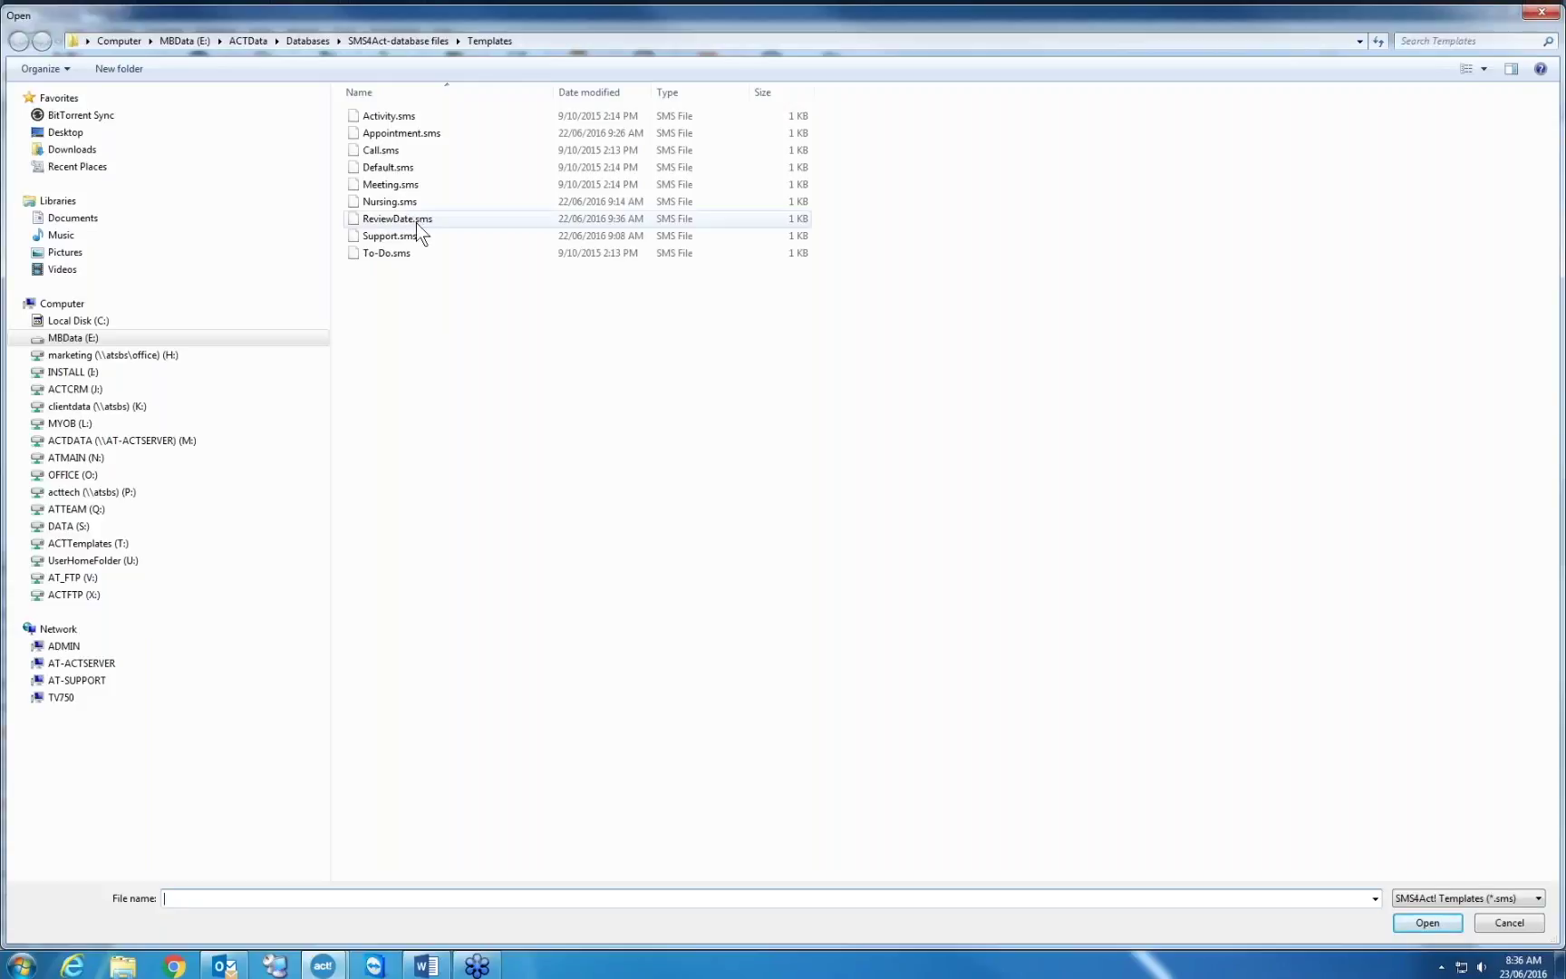
{"action": "left_click", "coordinate": [416, 223]}
{"action": "double_click", "coordinate": [416, 223]}
Select the Salutation merge field and list the Contact, My Record and Activity field types
{"action": "double_click", "coordinate": [827, 308]}
{"action": "left_click_drag", "start_coordinate": [827, 308], "coordinate": [791, 308]}
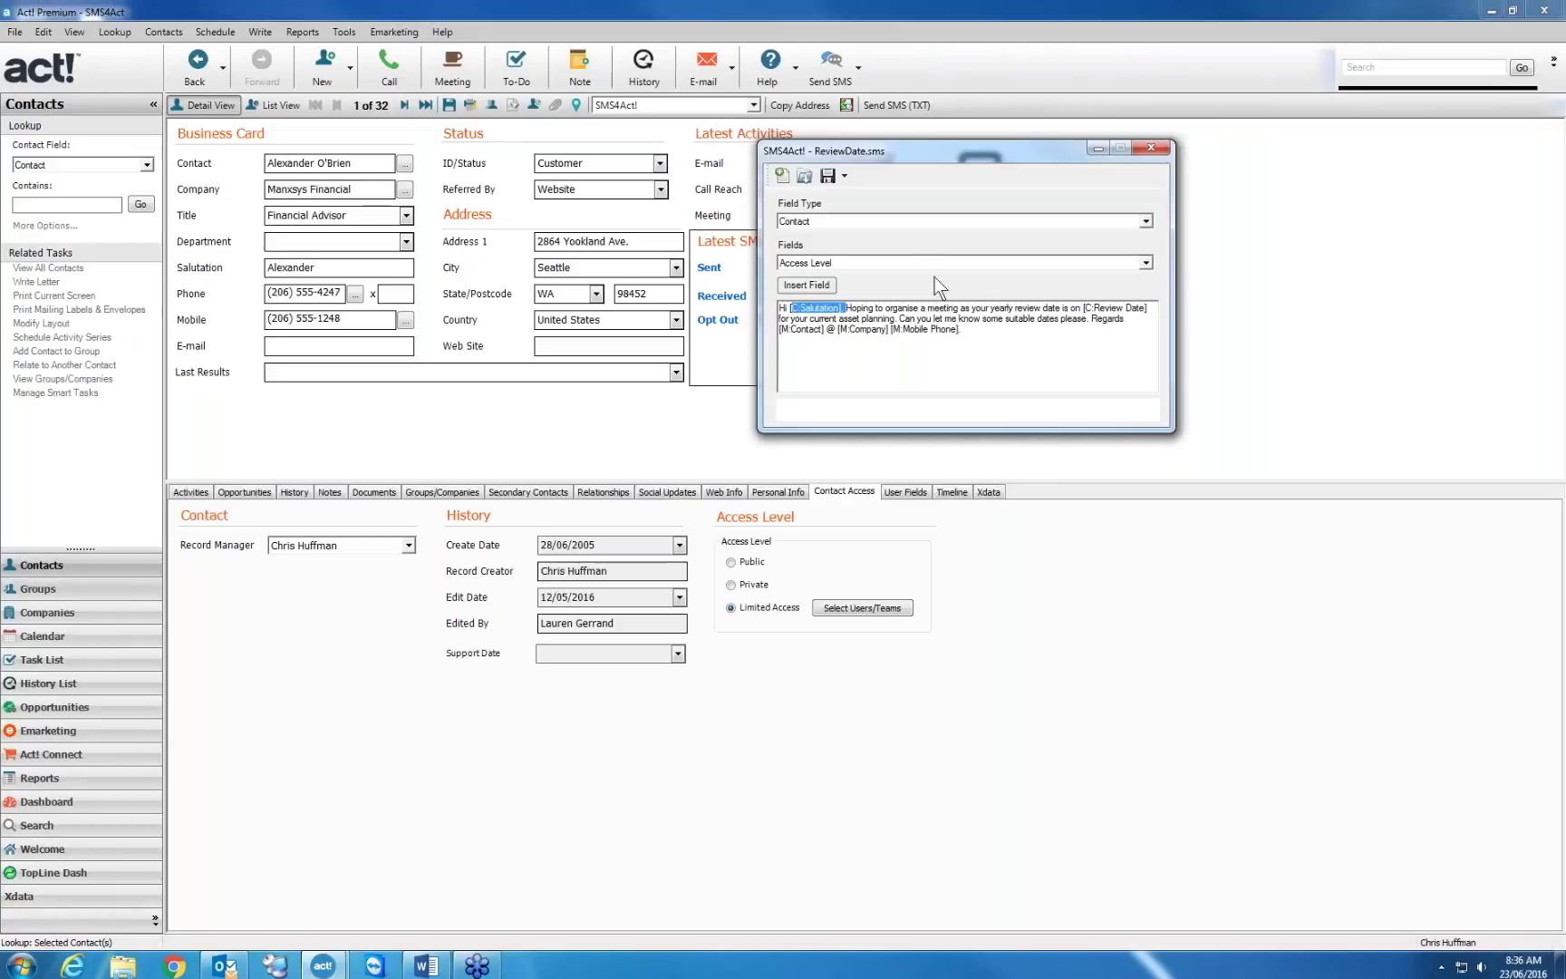
{"action": "left_click", "coordinate": [889, 220]}
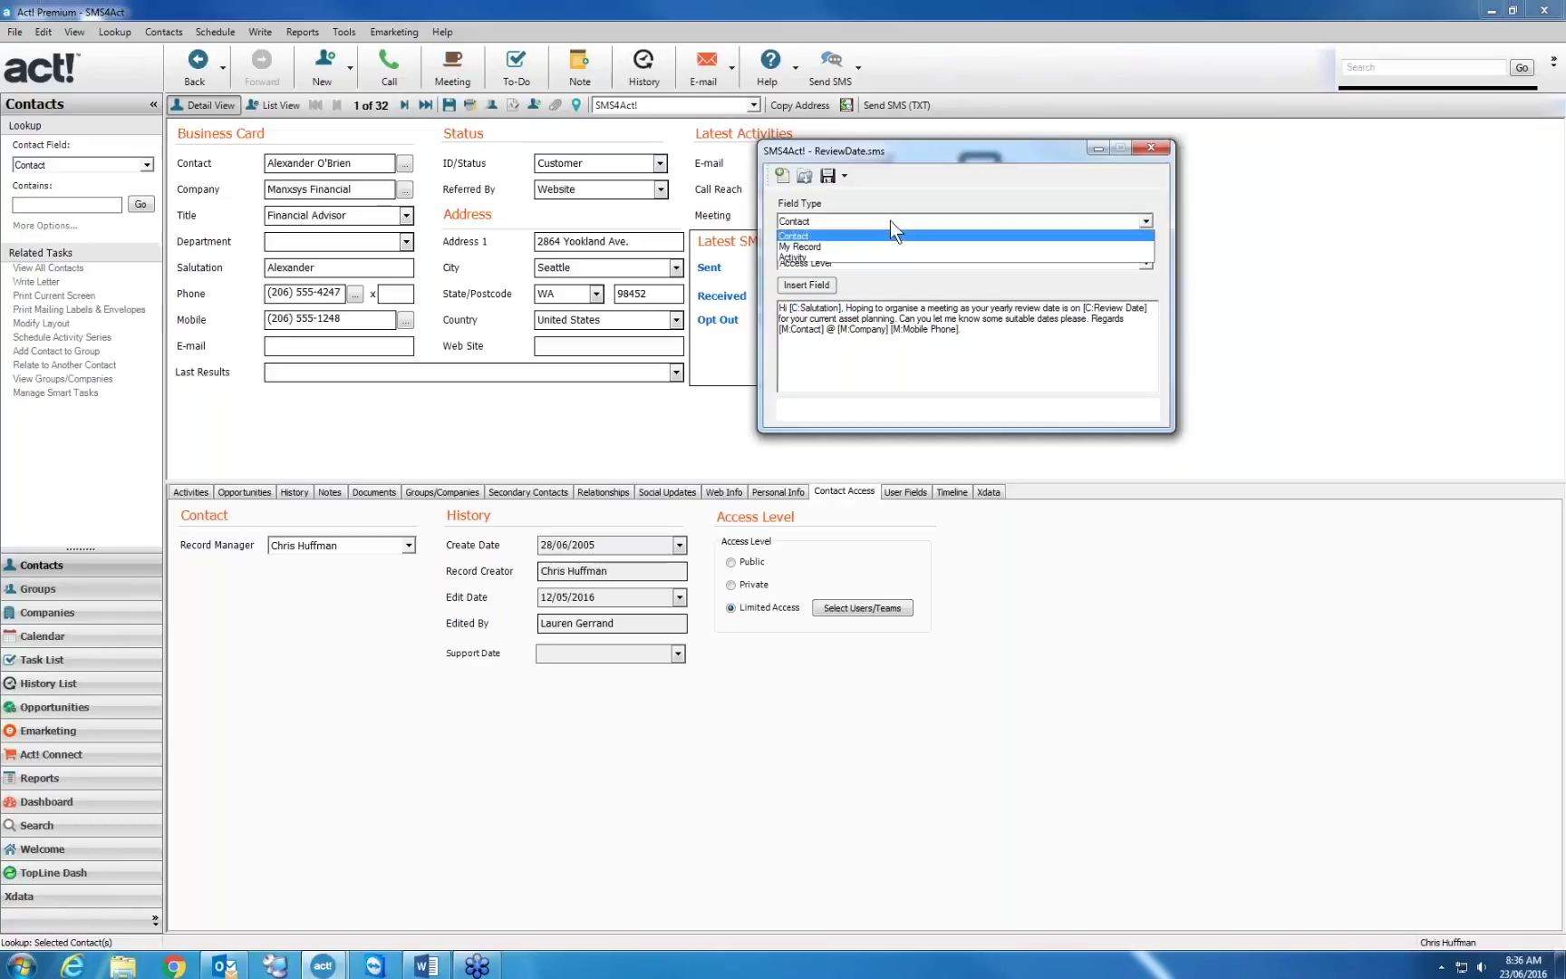
Insert the My Record field AEM Opt Out at the end of the message
{"action": "left_click", "coordinate": [825, 245]}
{"action": "left_click", "coordinate": [979, 340]}
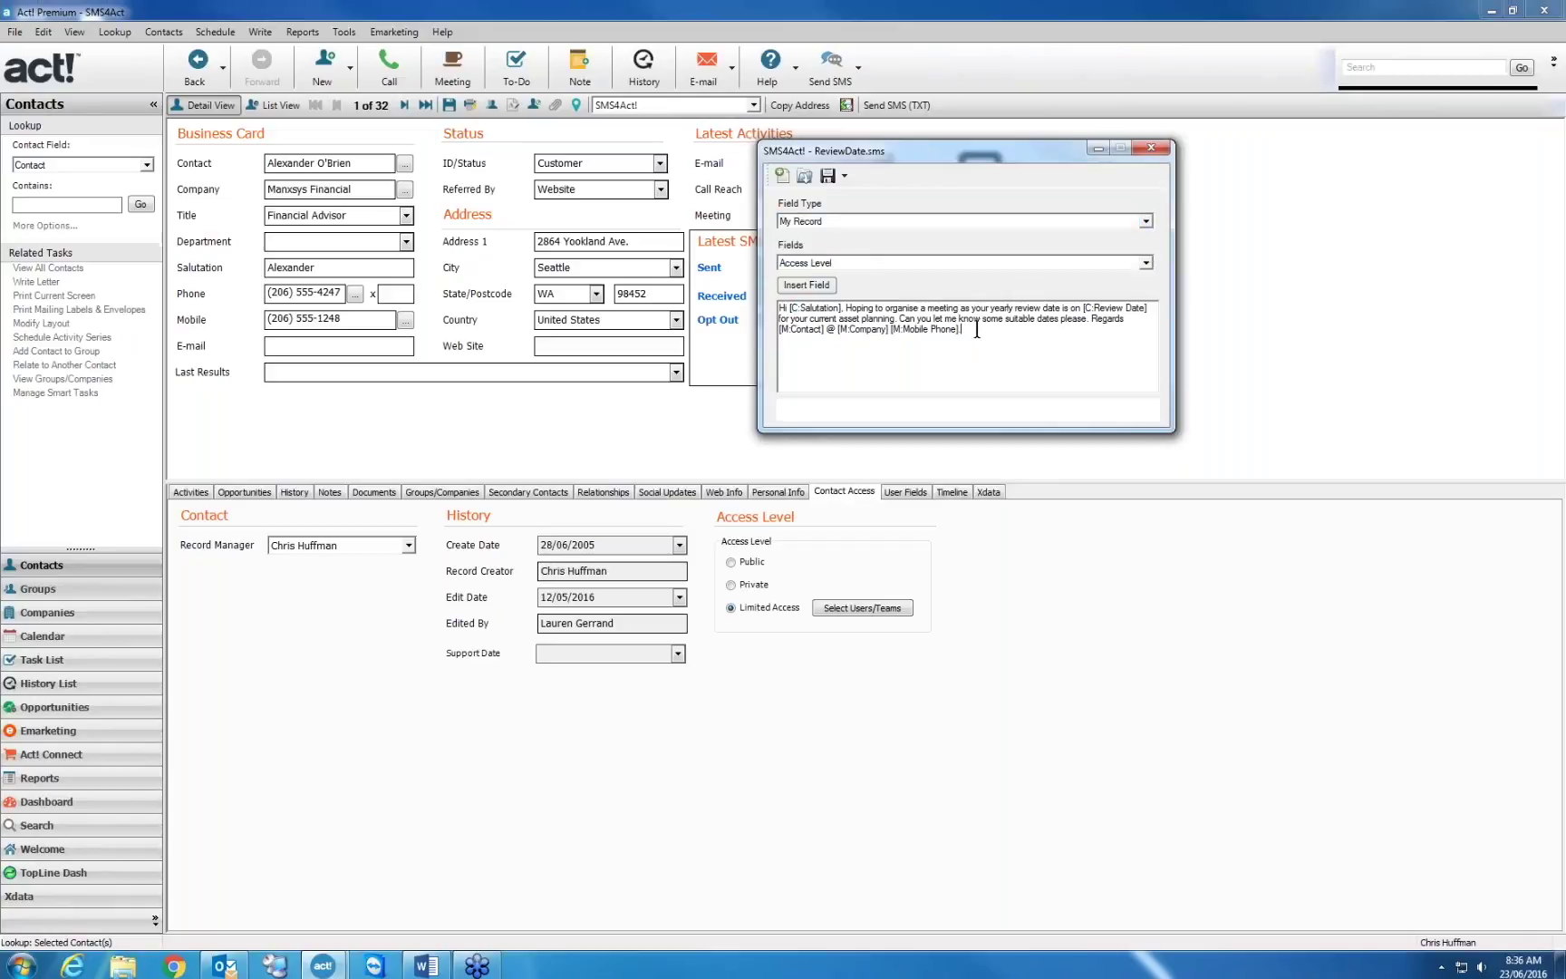
{"action": "left_click", "coordinate": [892, 266]}
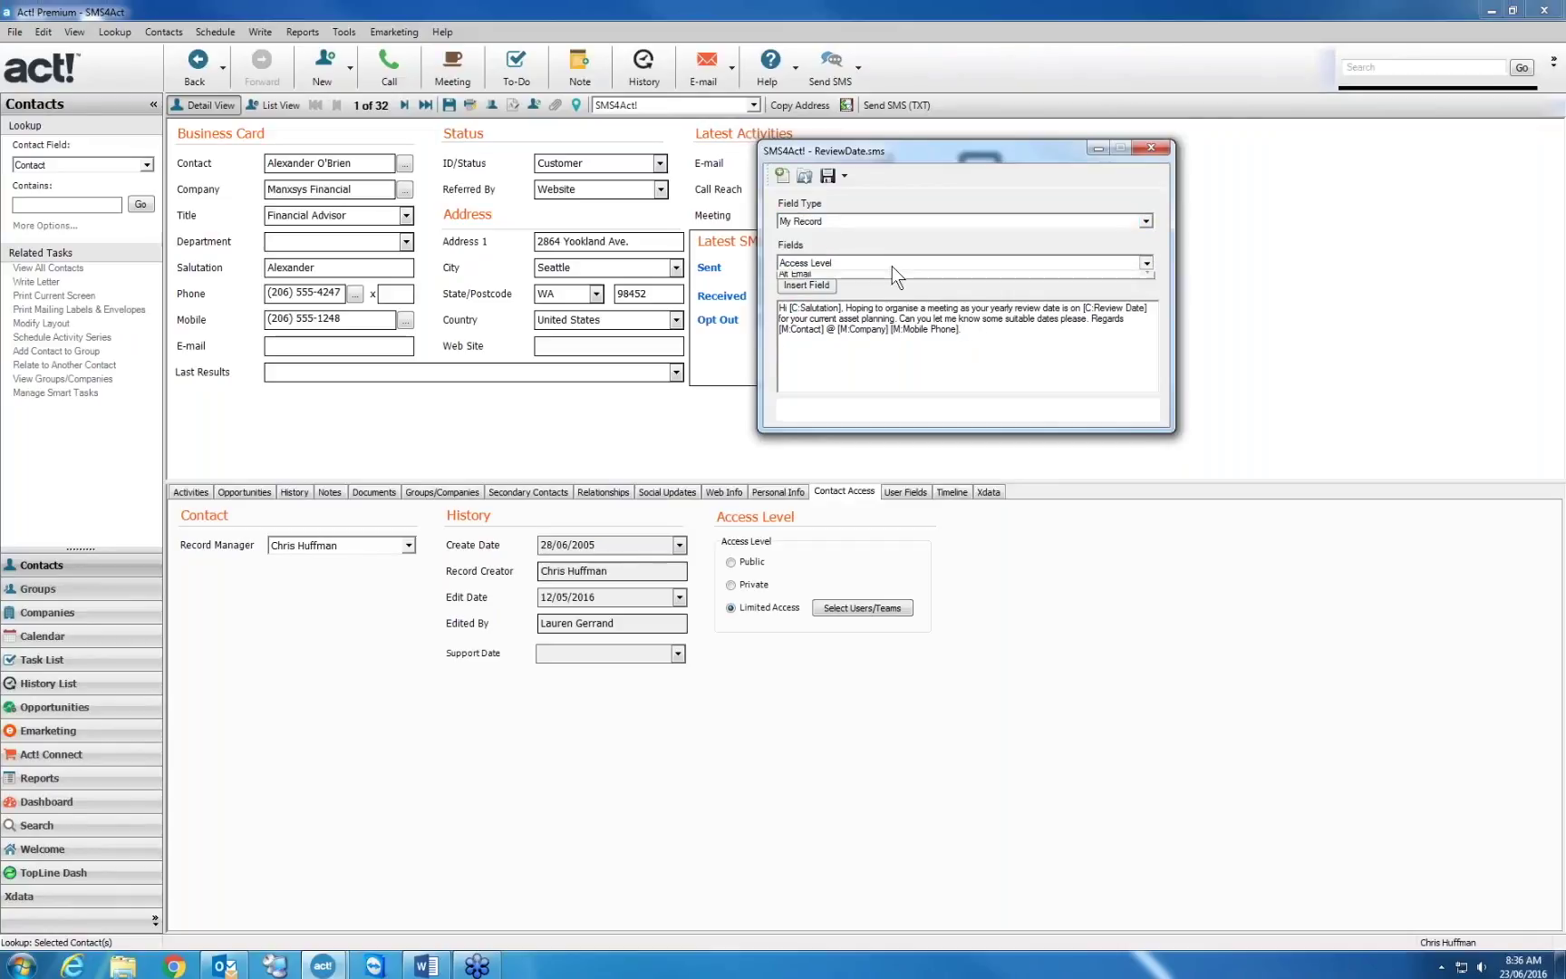
{"action": "left_click", "coordinate": [856, 333]}
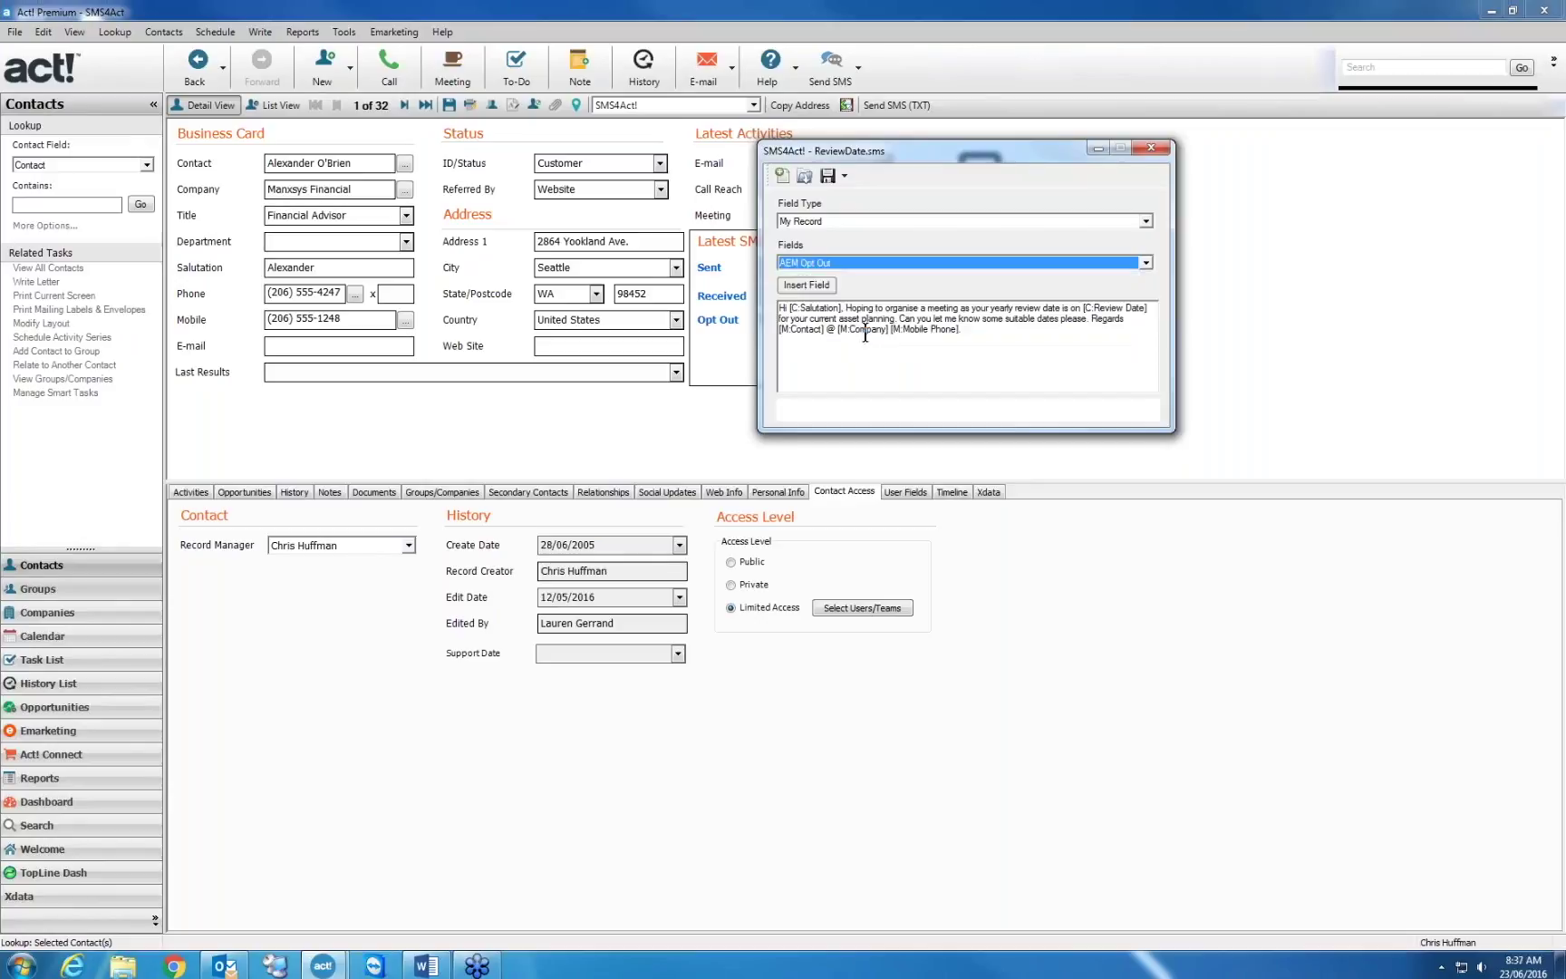
{"action": "left_click", "coordinate": [975, 350]}
{"action": "left_click", "coordinate": [807, 284]}
Delete the inserted AEM Opt Out field from the message
{"action": "left_click_drag", "start_coordinate": [778, 350], "coordinate": [789, 351]}
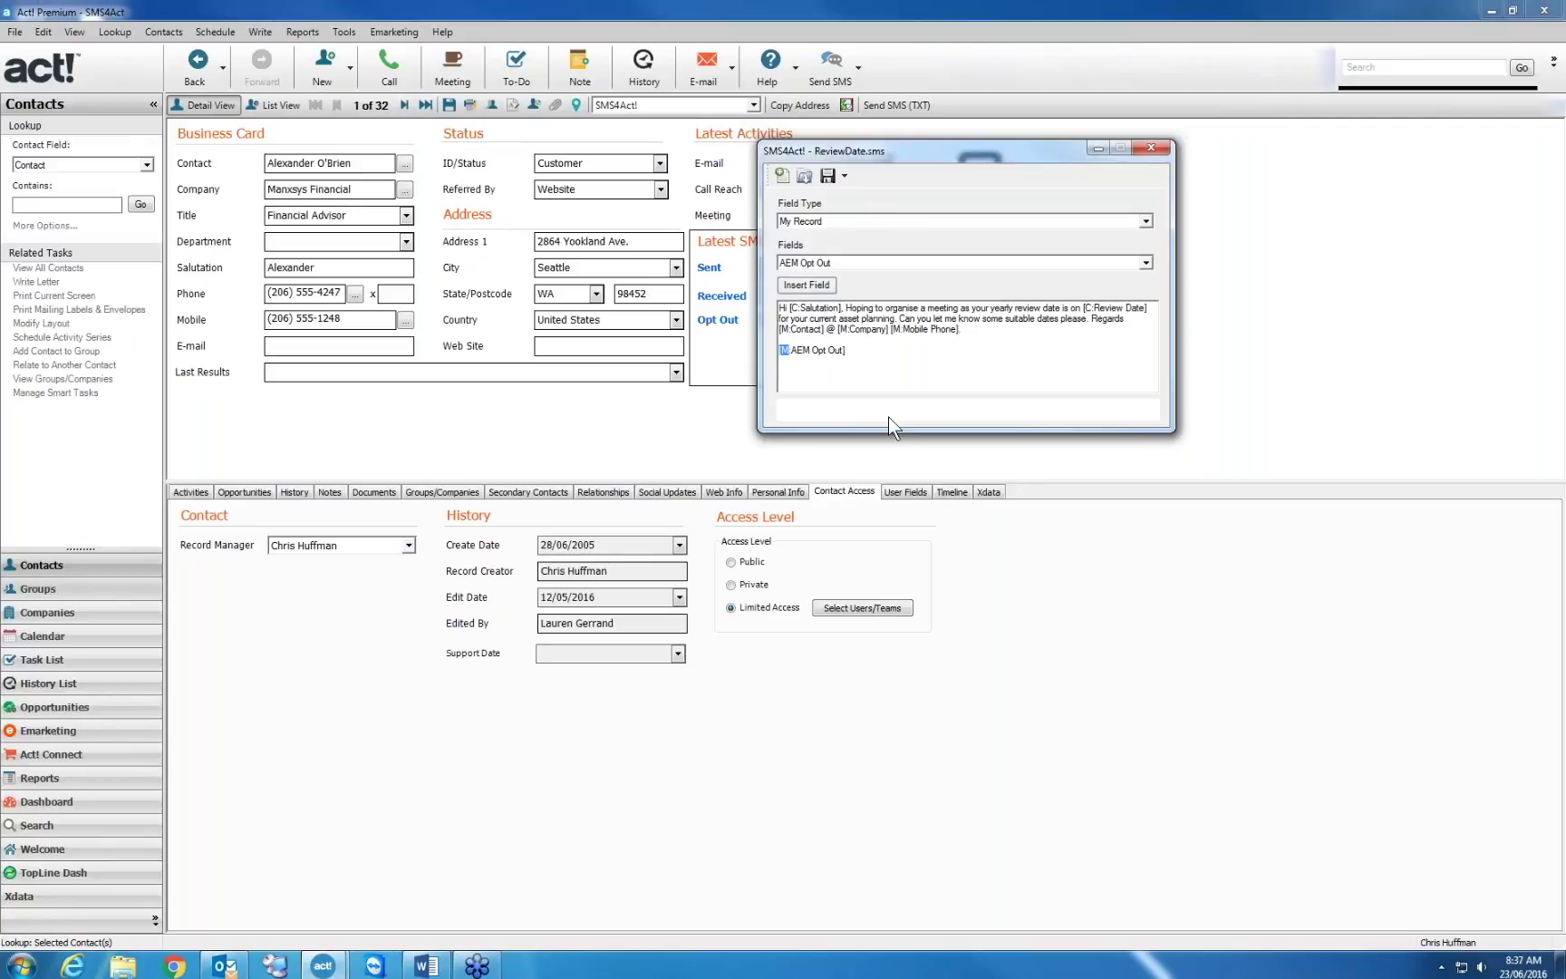
{"action": "left_click_drag", "start_coordinate": [855, 351], "coordinate": [771, 354]}
{"action": "key", "text": "Delete"}
{"action": "left_click", "coordinate": [863, 264]}
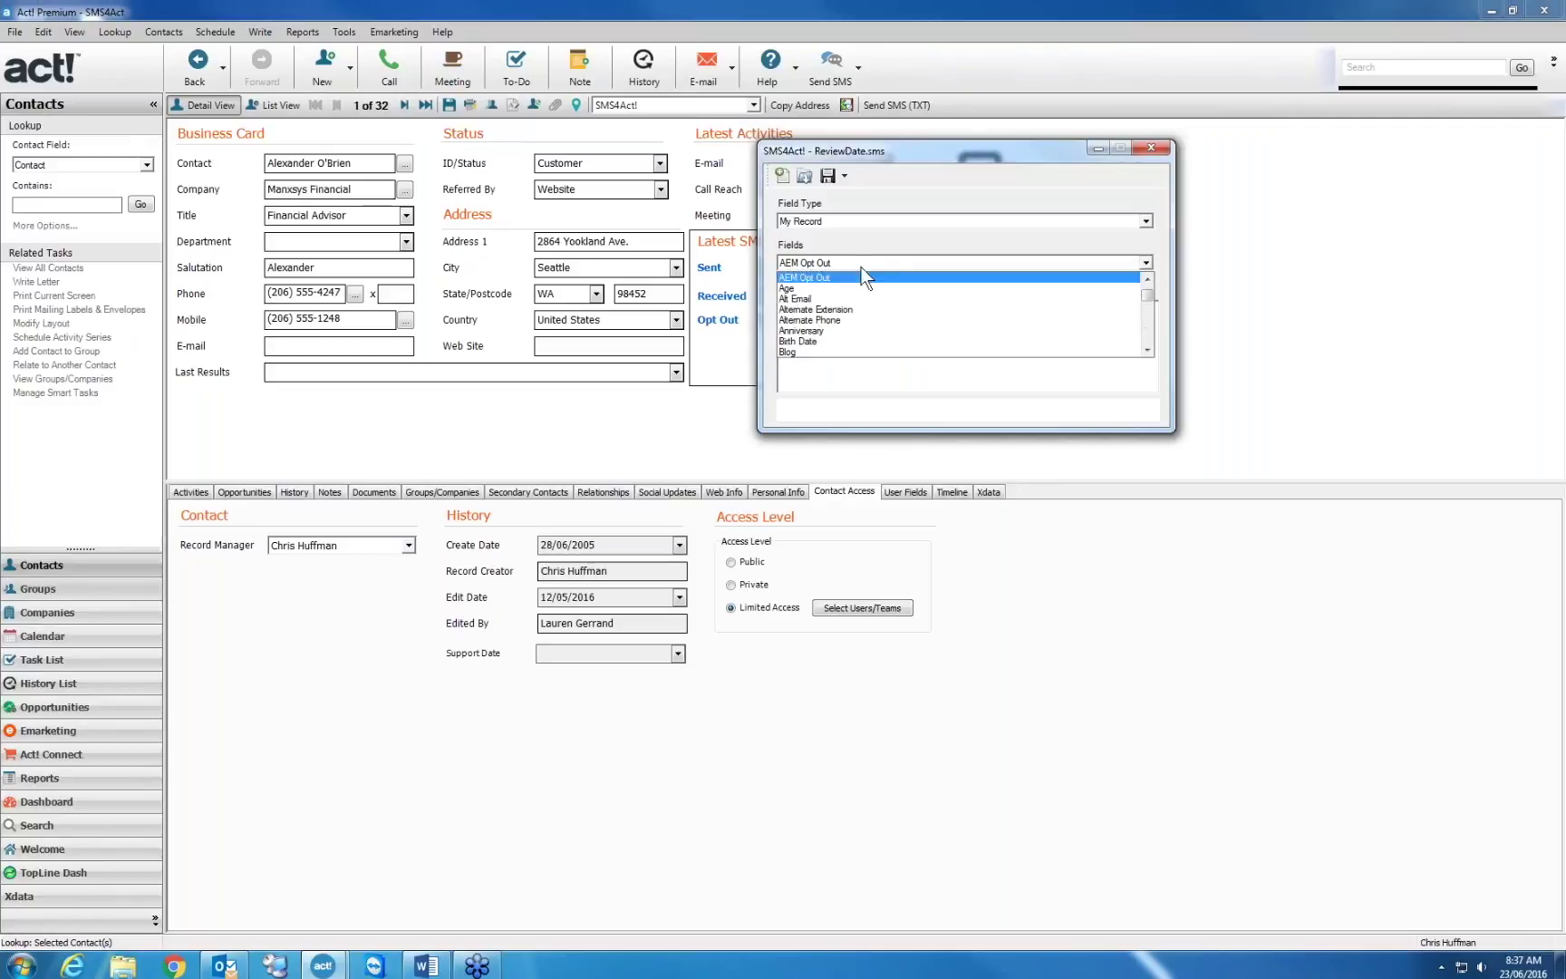
{"action": "left_click", "coordinate": [852, 225]}
Pick the Activity End Time field, then close the editor without saving changes
{"action": "left_click", "coordinate": [851, 223]}
{"action": "left_click", "coordinate": [833, 257]}
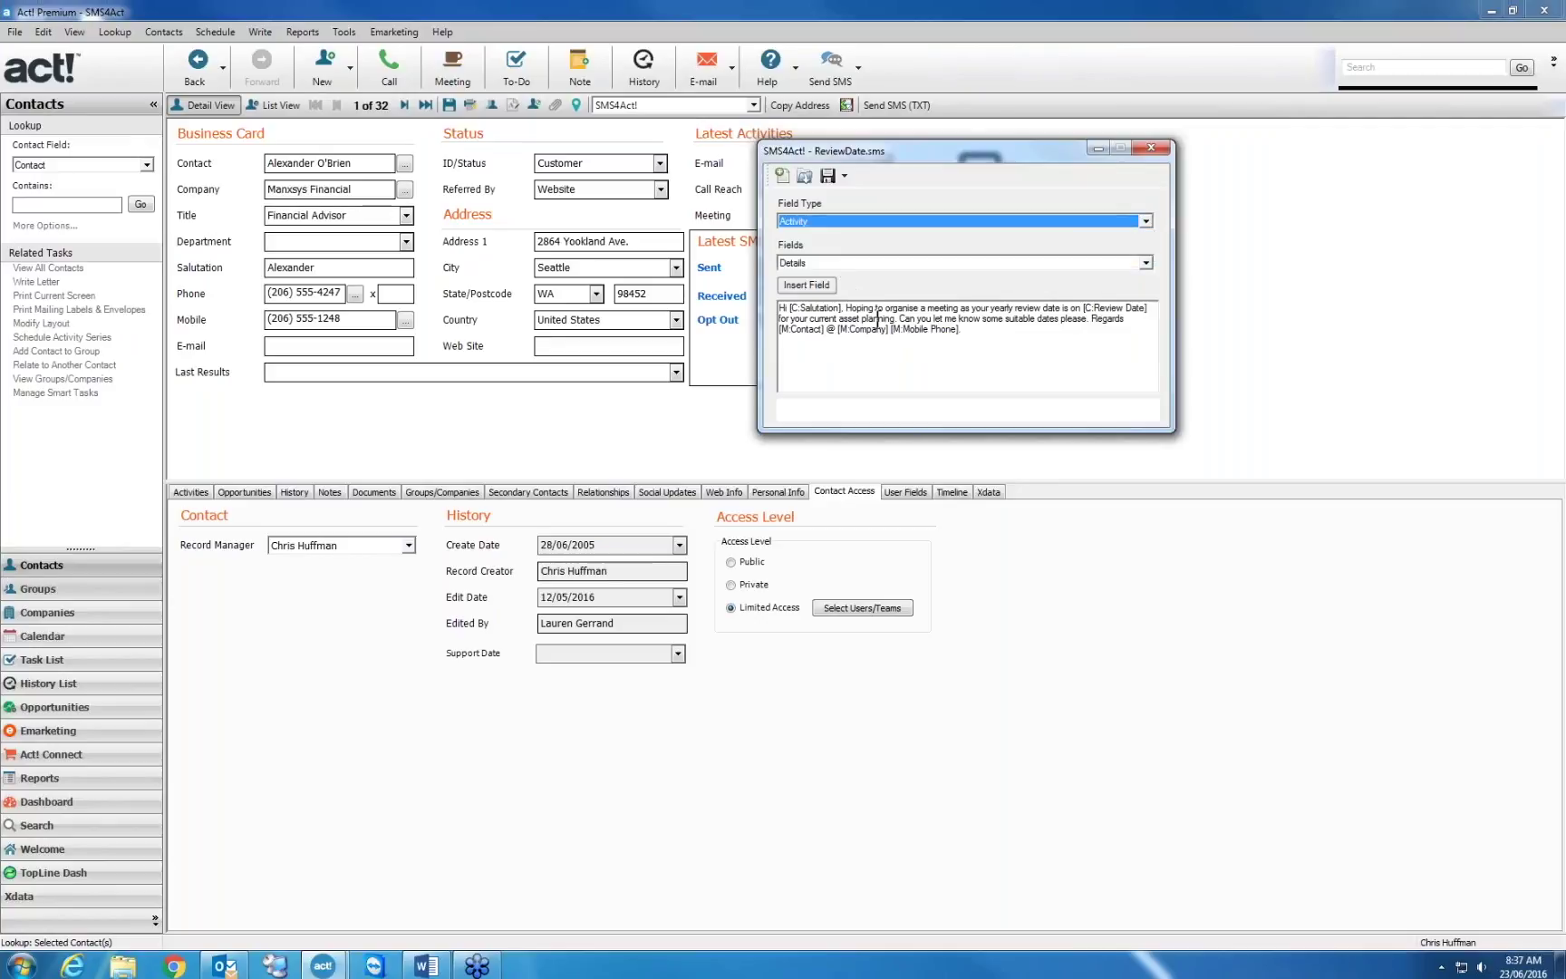
{"action": "left_click", "coordinate": [938, 265]}
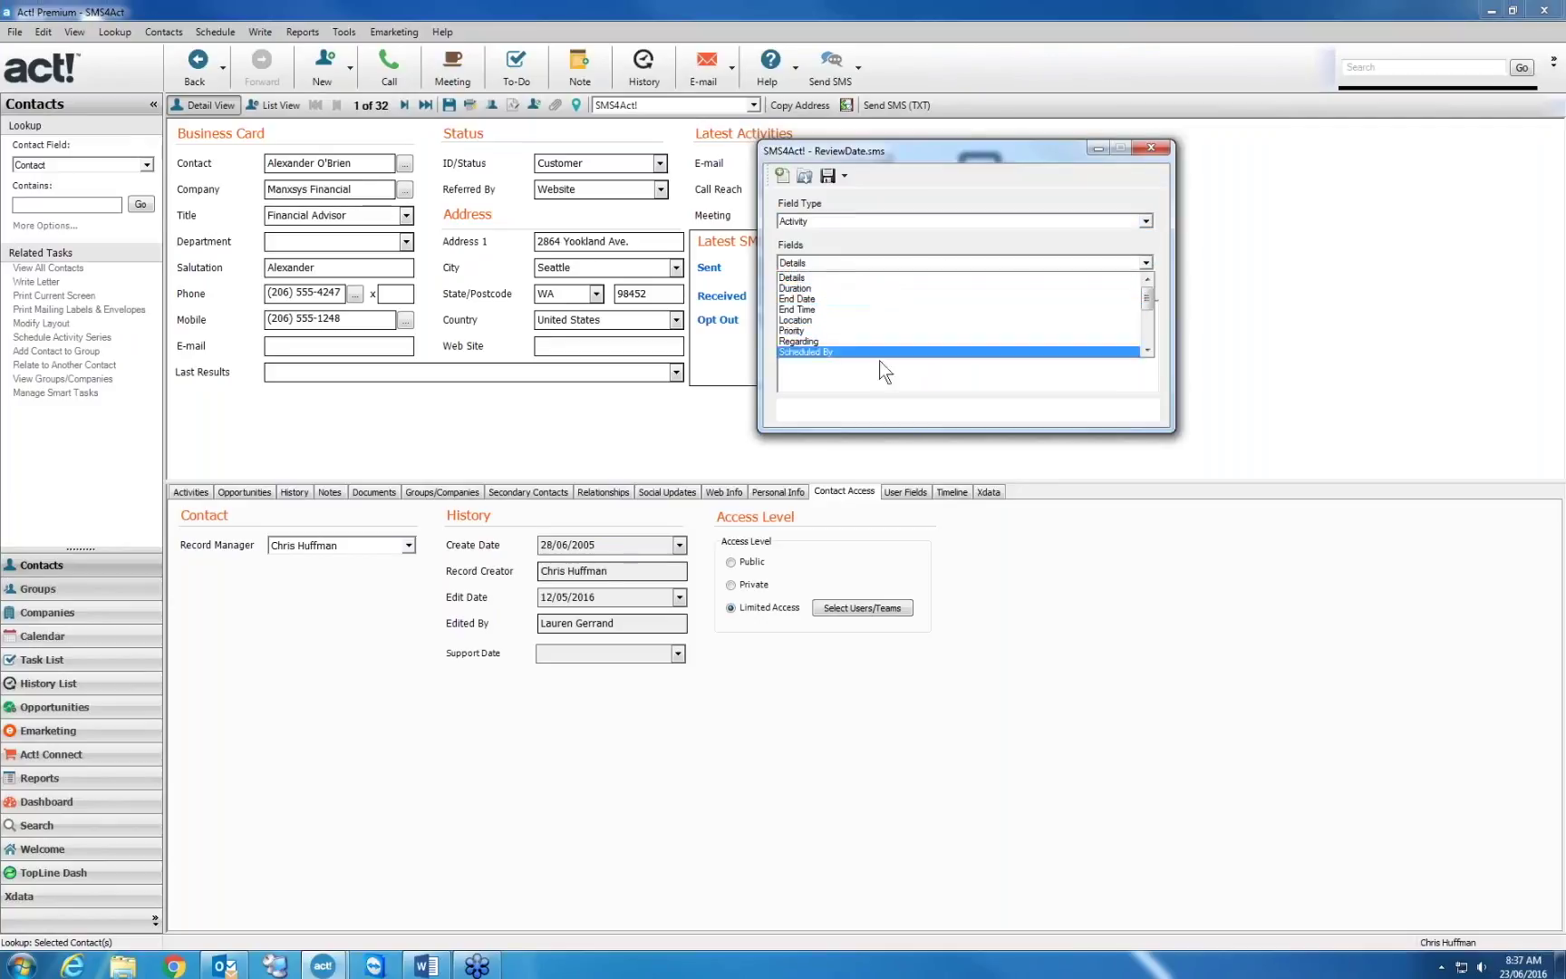
{"action": "mouse_move", "coordinate": [1142, 302]}
{"action": "left_mouse_down"}
{"action": "mouse_move", "coordinate": [1142, 336]}
{"action": "mouse_move", "coordinate": [1142, 292]}
{"action": "left_mouse_up"}
{"action": "left_click", "coordinate": [1045, 311]}
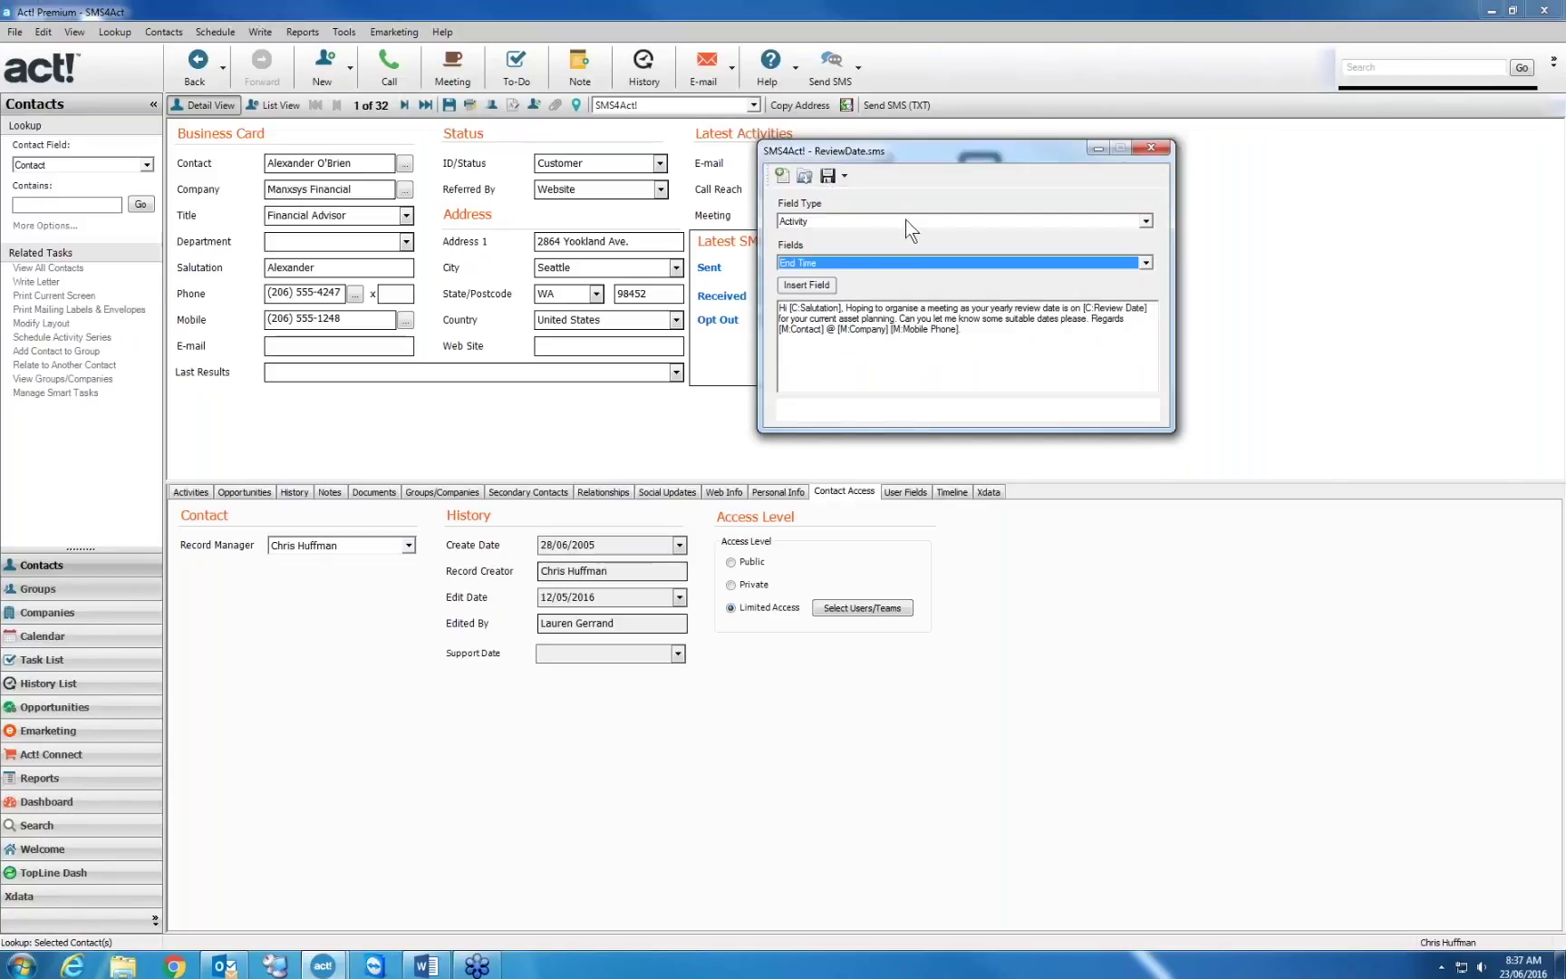
{"action": "left_click", "coordinate": [1151, 148]}
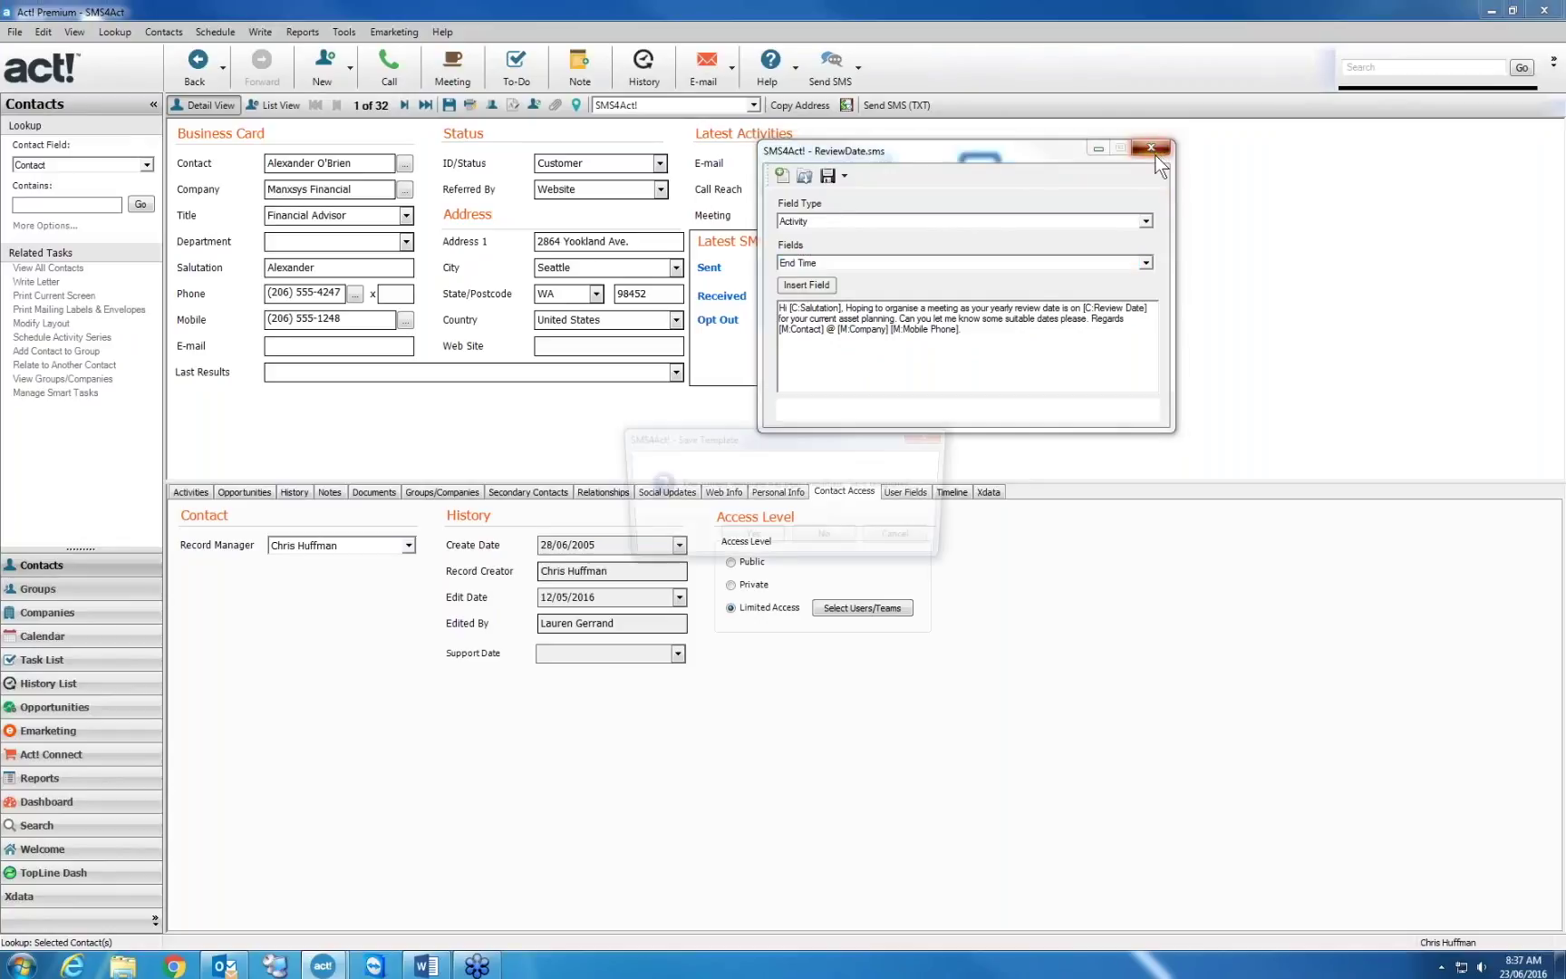
{"action": "left_click", "coordinate": [828, 539]}
Look up the contact by typing the start of their name
{"action": "key", "text": "alt+l"}
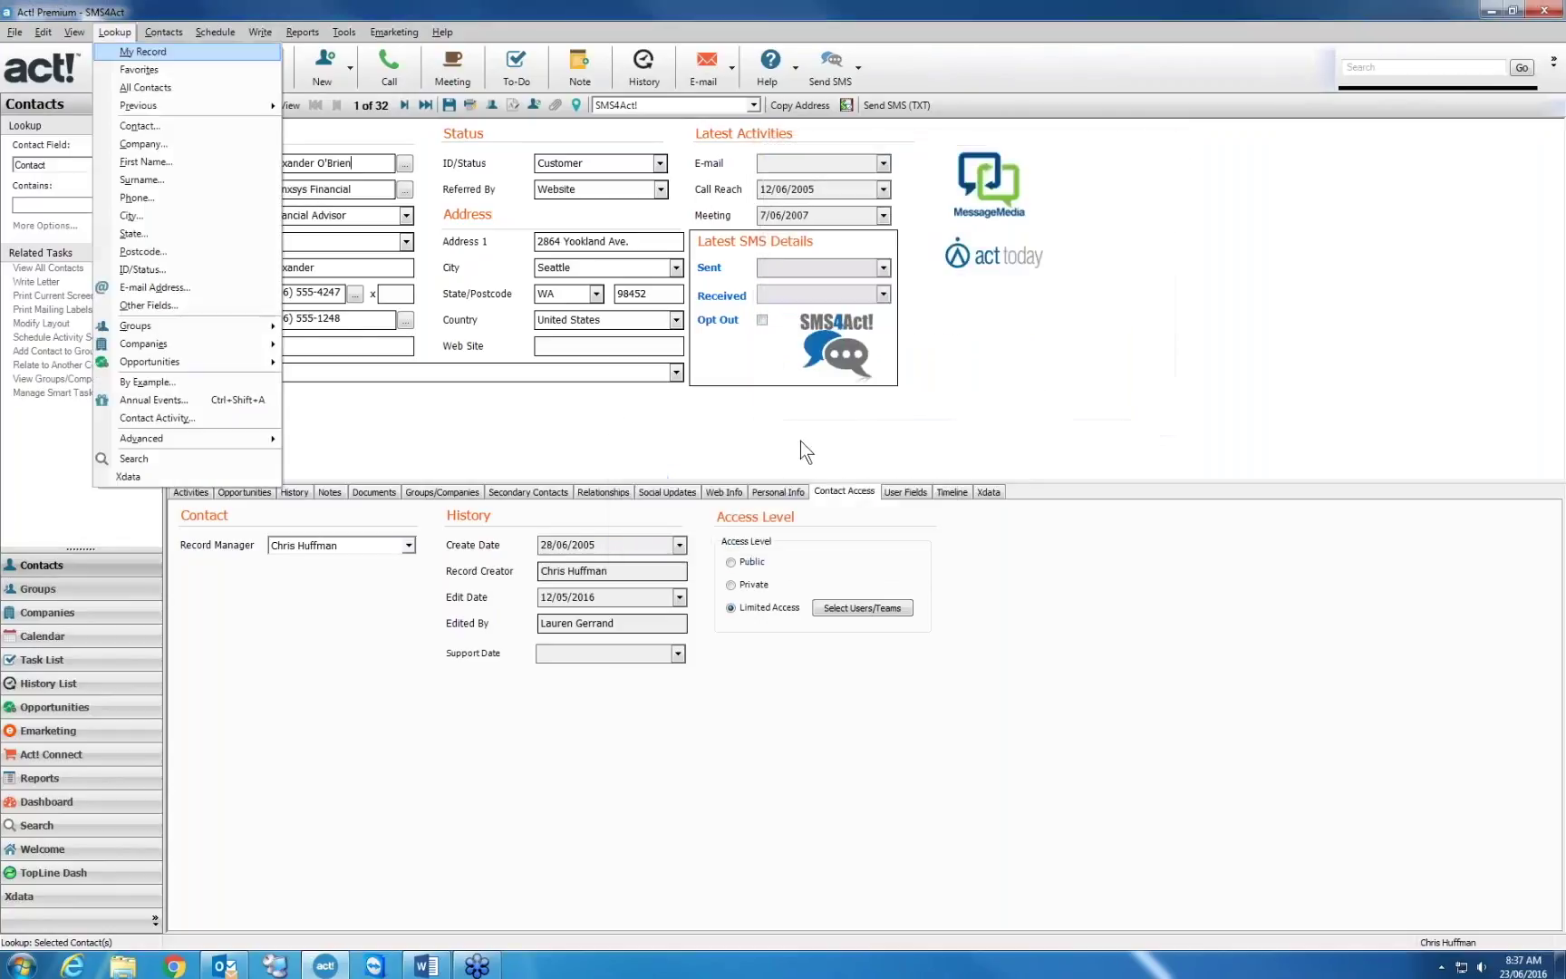
{"action": "key", "text": "Return"}
{"action": "type", "text": "jam"}
{"action": "key", "text": "Return"}
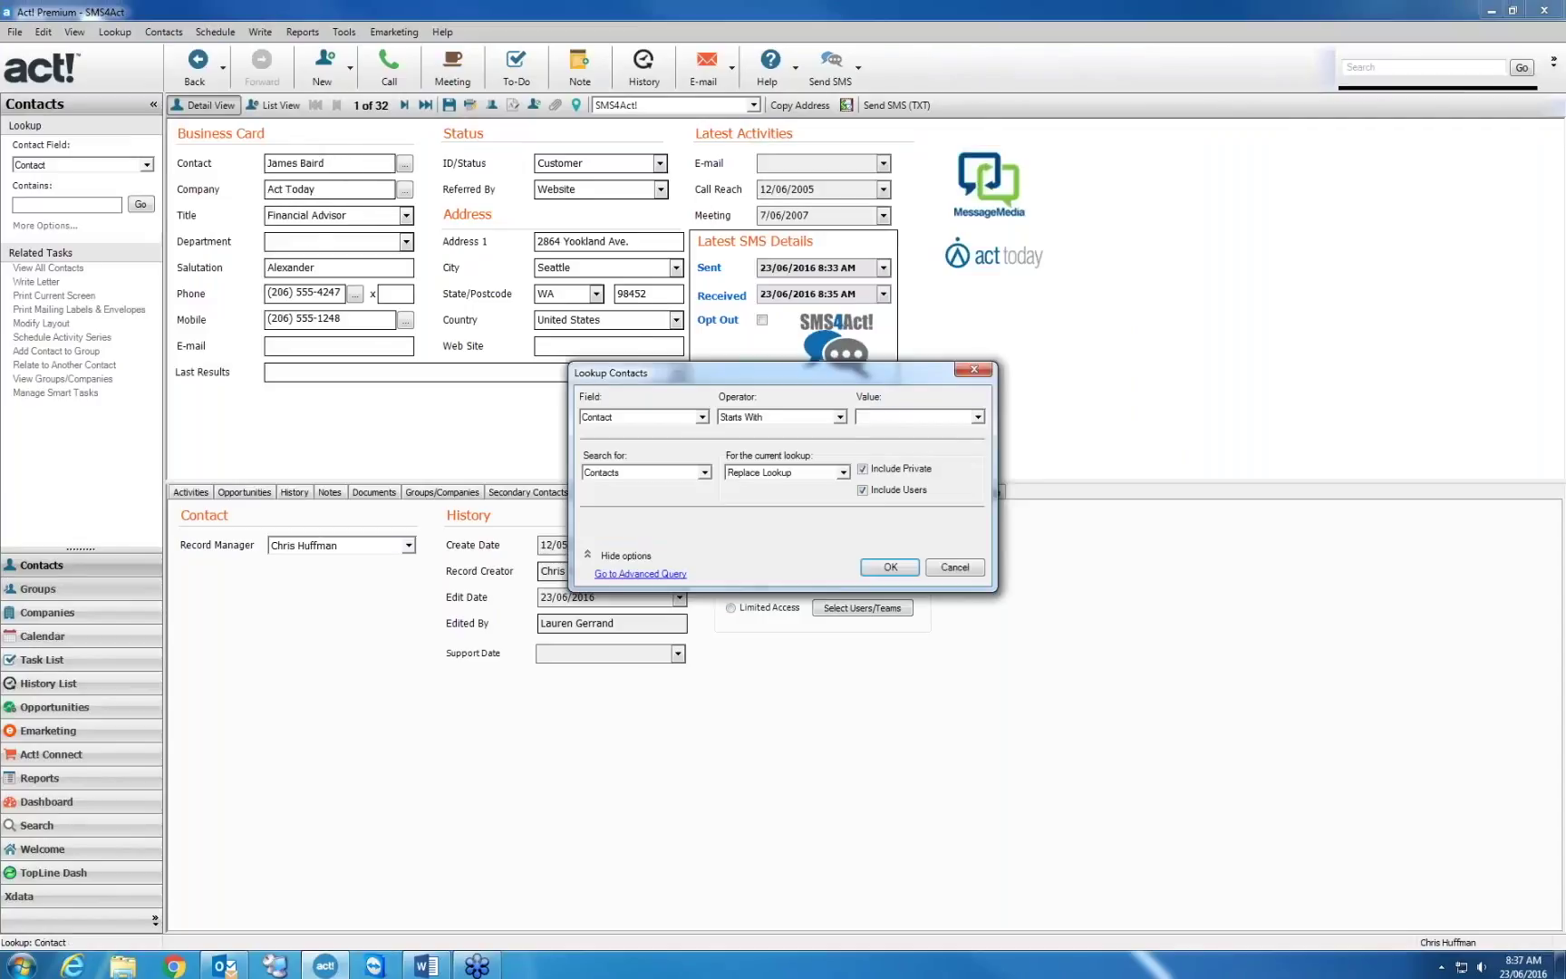
Schedule a Friday 1:30 PM Contract Negotiations meeting with the details 'details go here'
{"action": "left_click", "coordinate": [42, 639]}
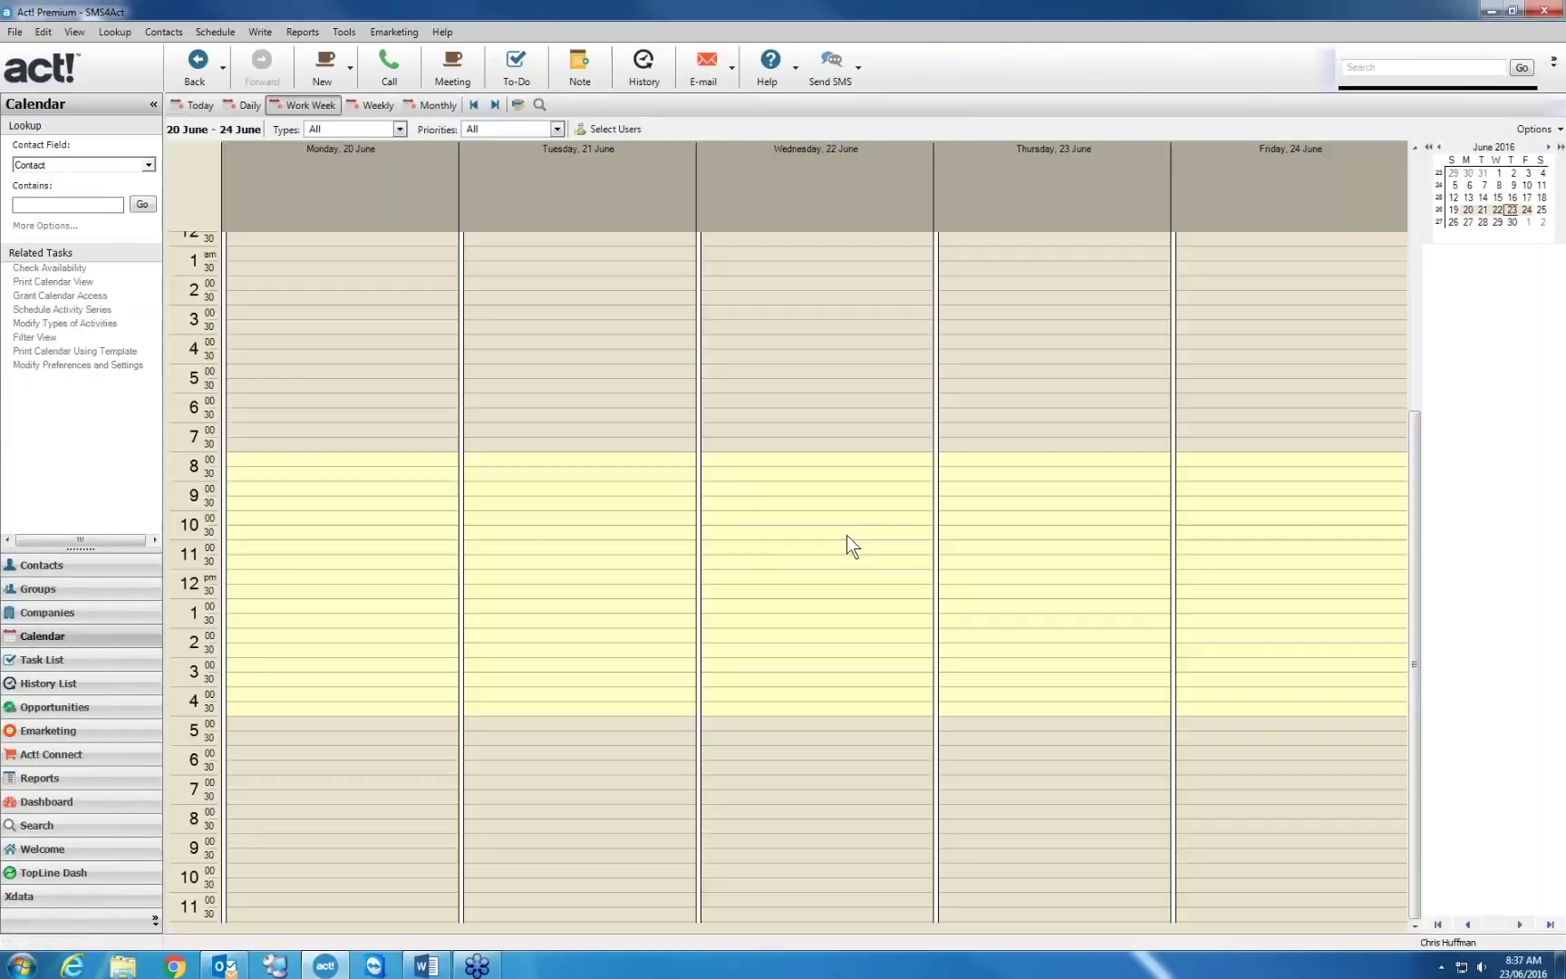
{"action": "left_click_drag", "start_coordinate": [1210, 618], "coordinate": [1210, 640]}
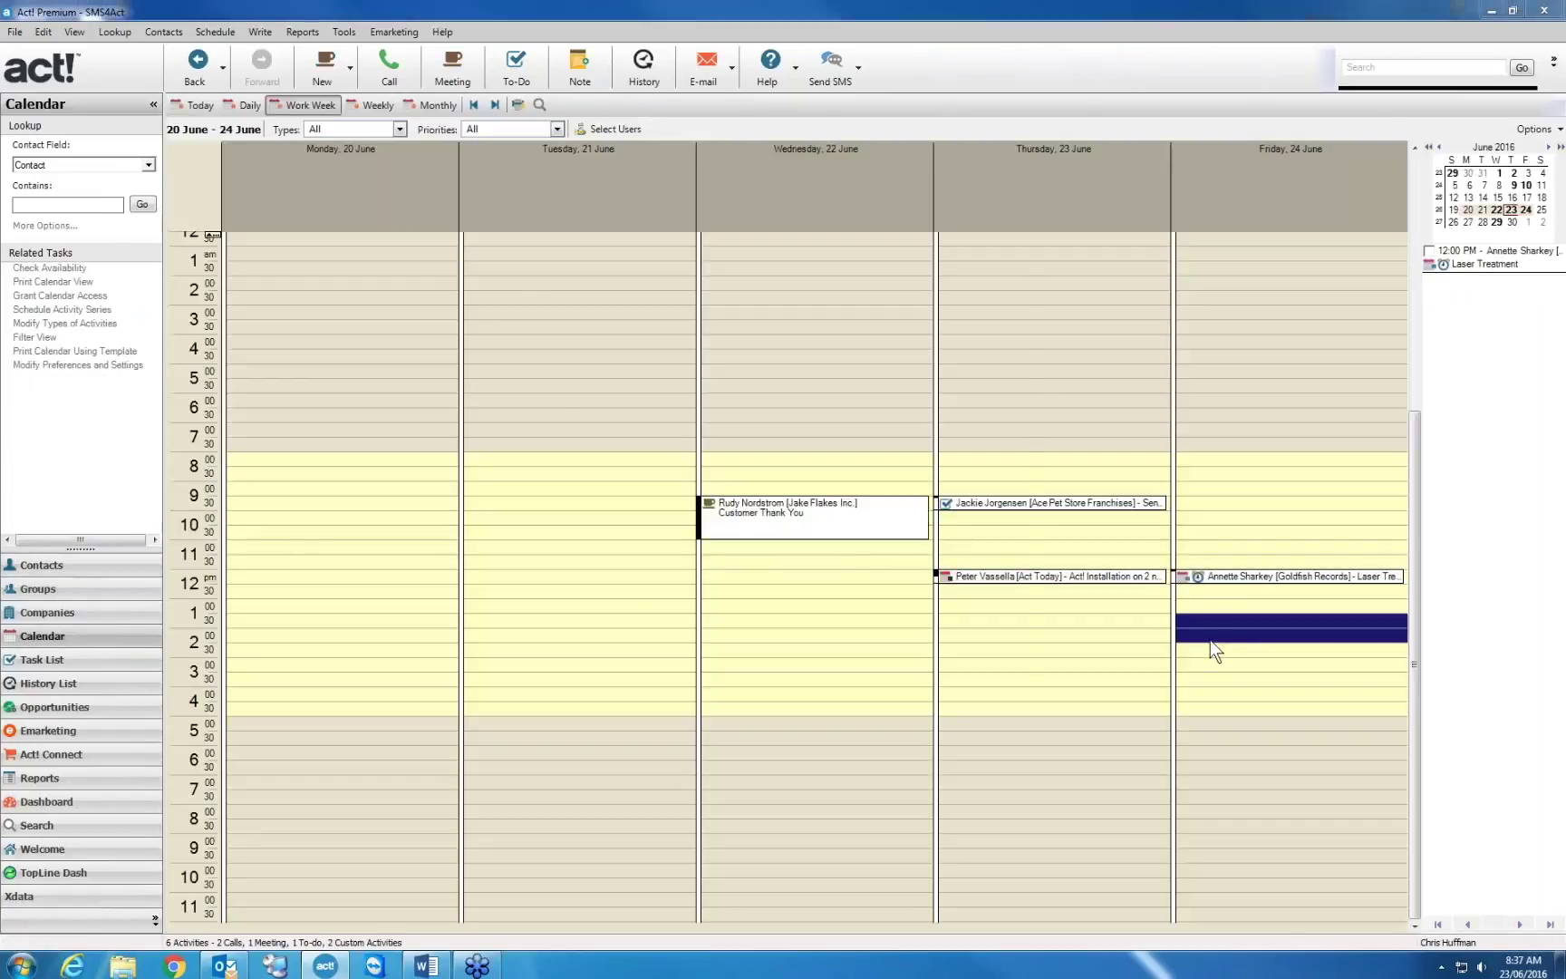
{"action": "double_click", "coordinate": [1209, 640]}
{"action": "left_click", "coordinate": [999, 543]}
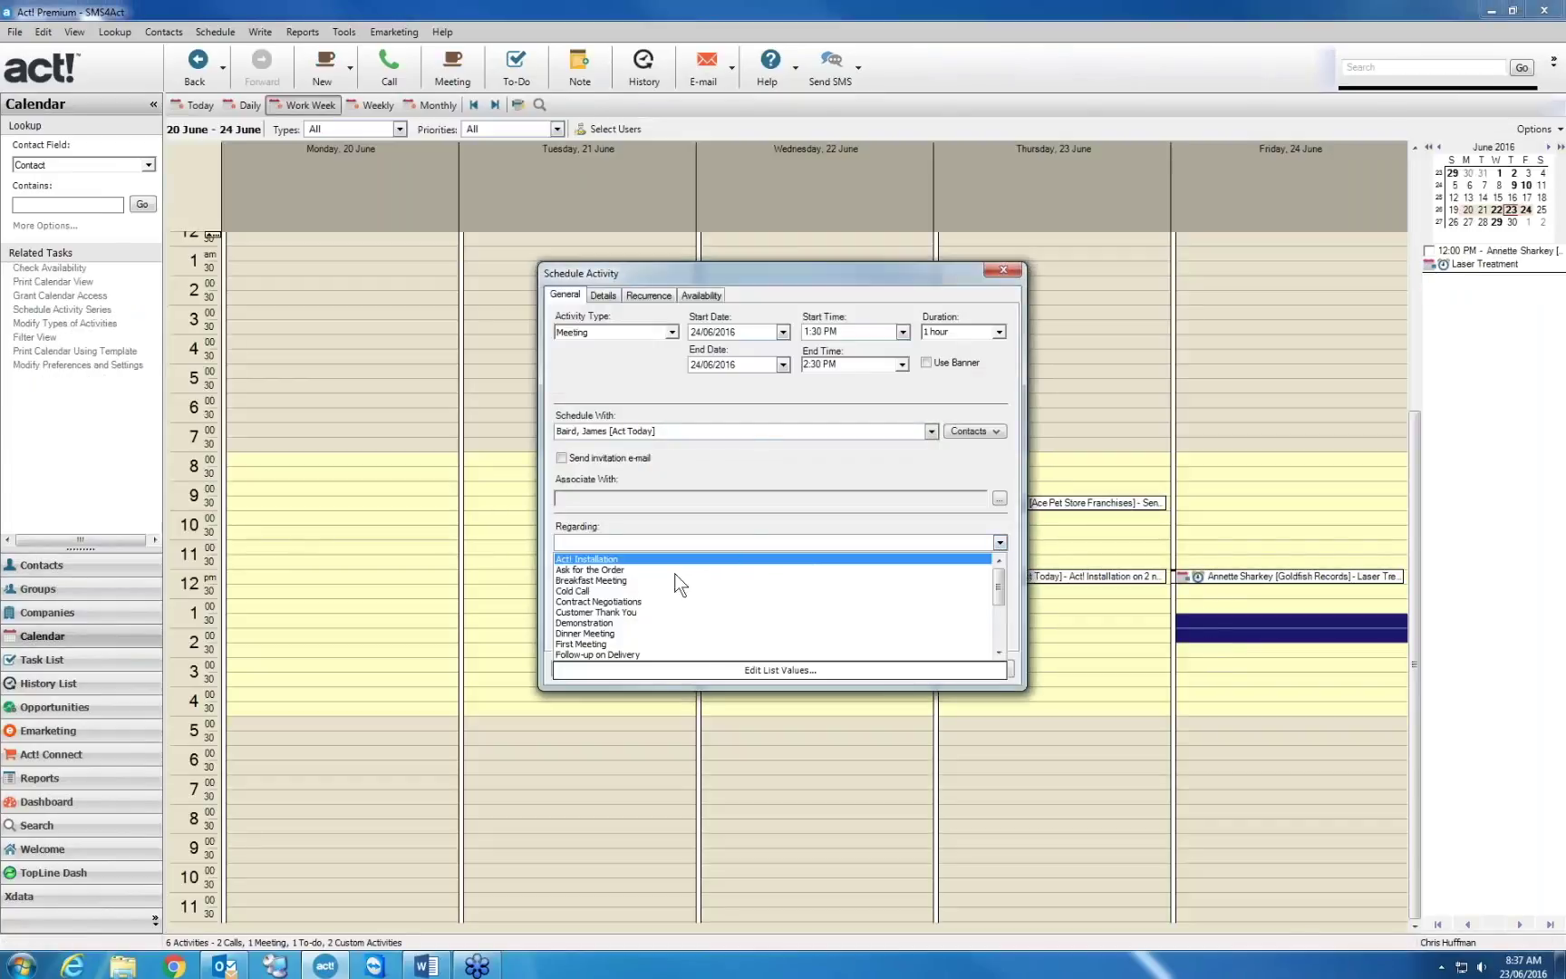
{"action": "left_click", "coordinate": [635, 602]}
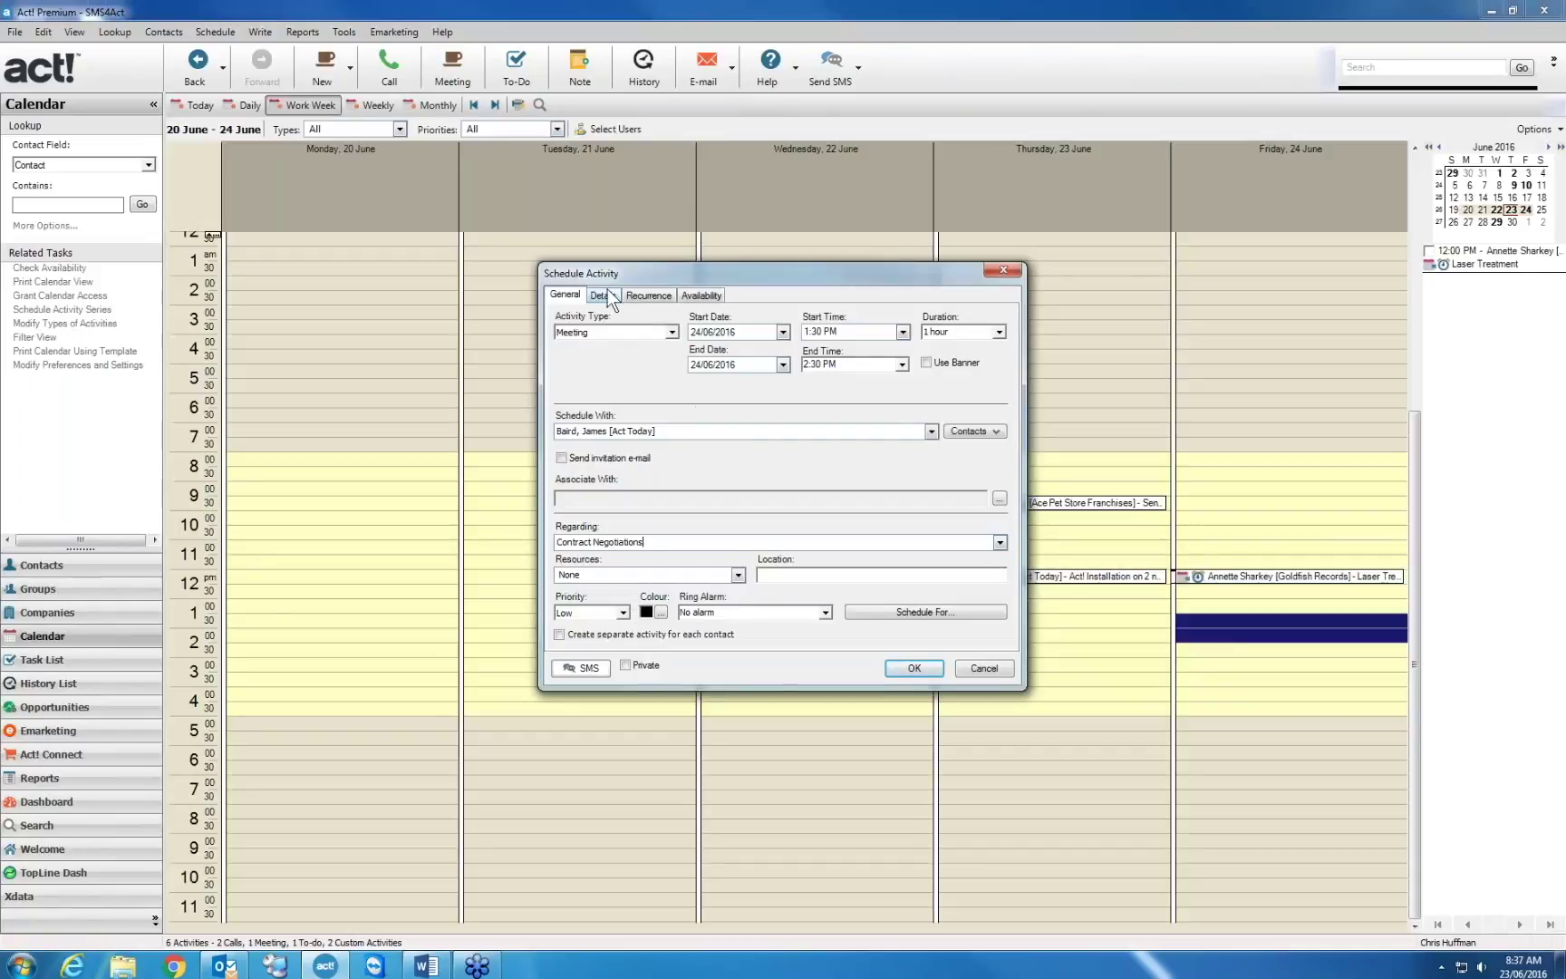
{"action": "left_click", "coordinate": [607, 294]}
{"action": "left_click", "coordinate": [633, 358]}
{"action": "type", "text": "details go here"}
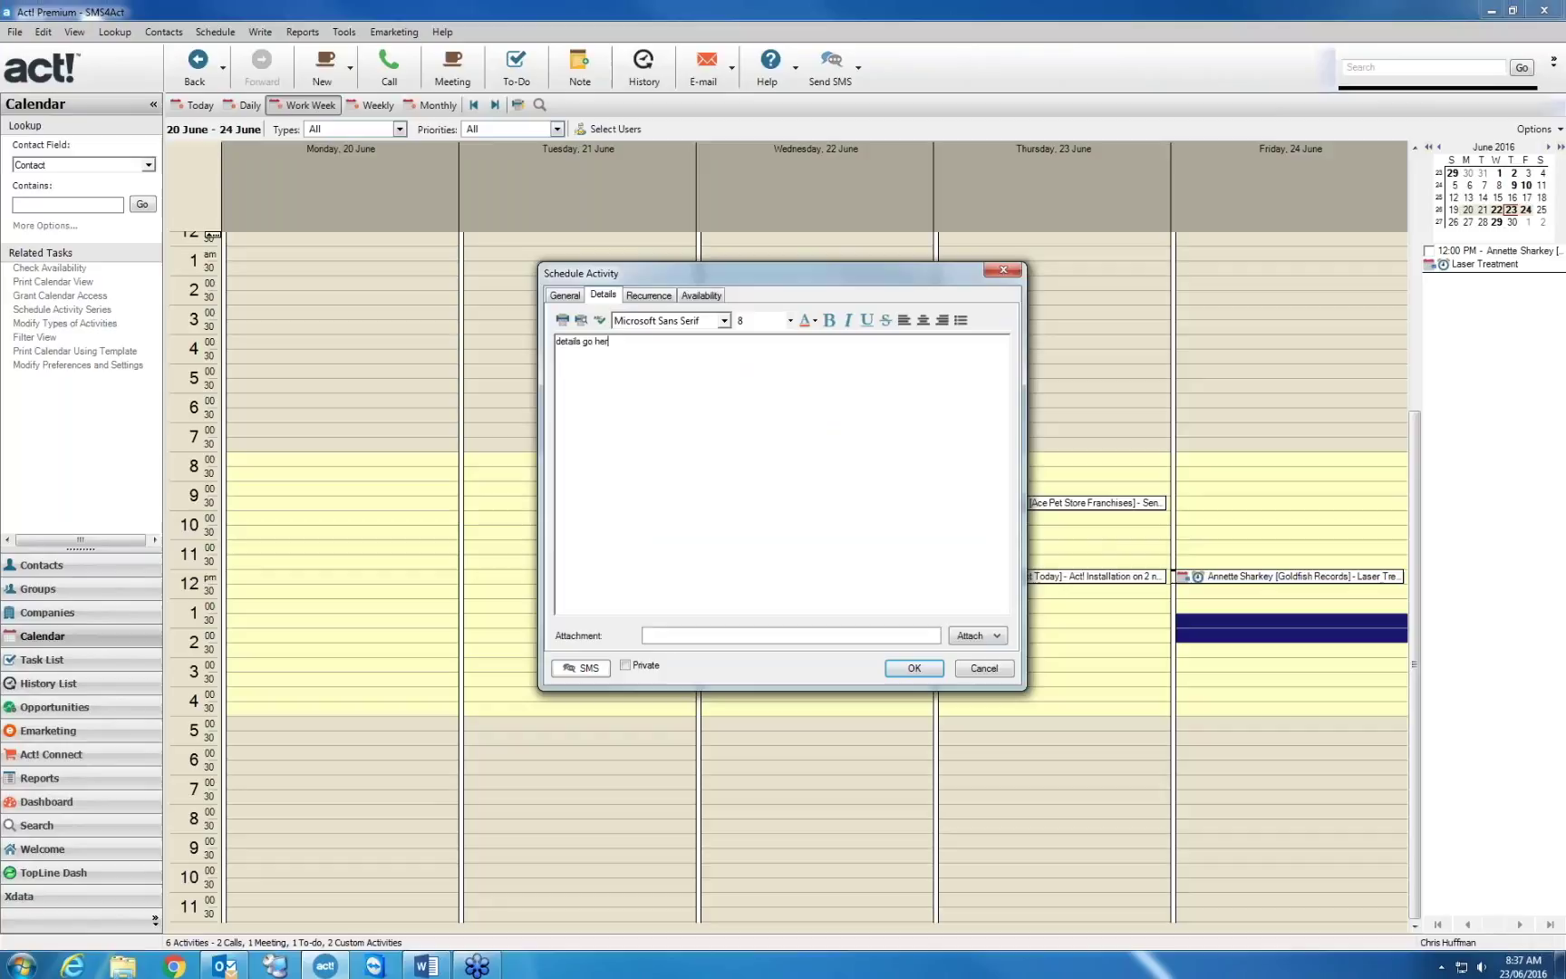
Send the meeting's confirmation SMS to the contact and save the meeting
{"action": "left_click", "coordinate": [579, 666]}
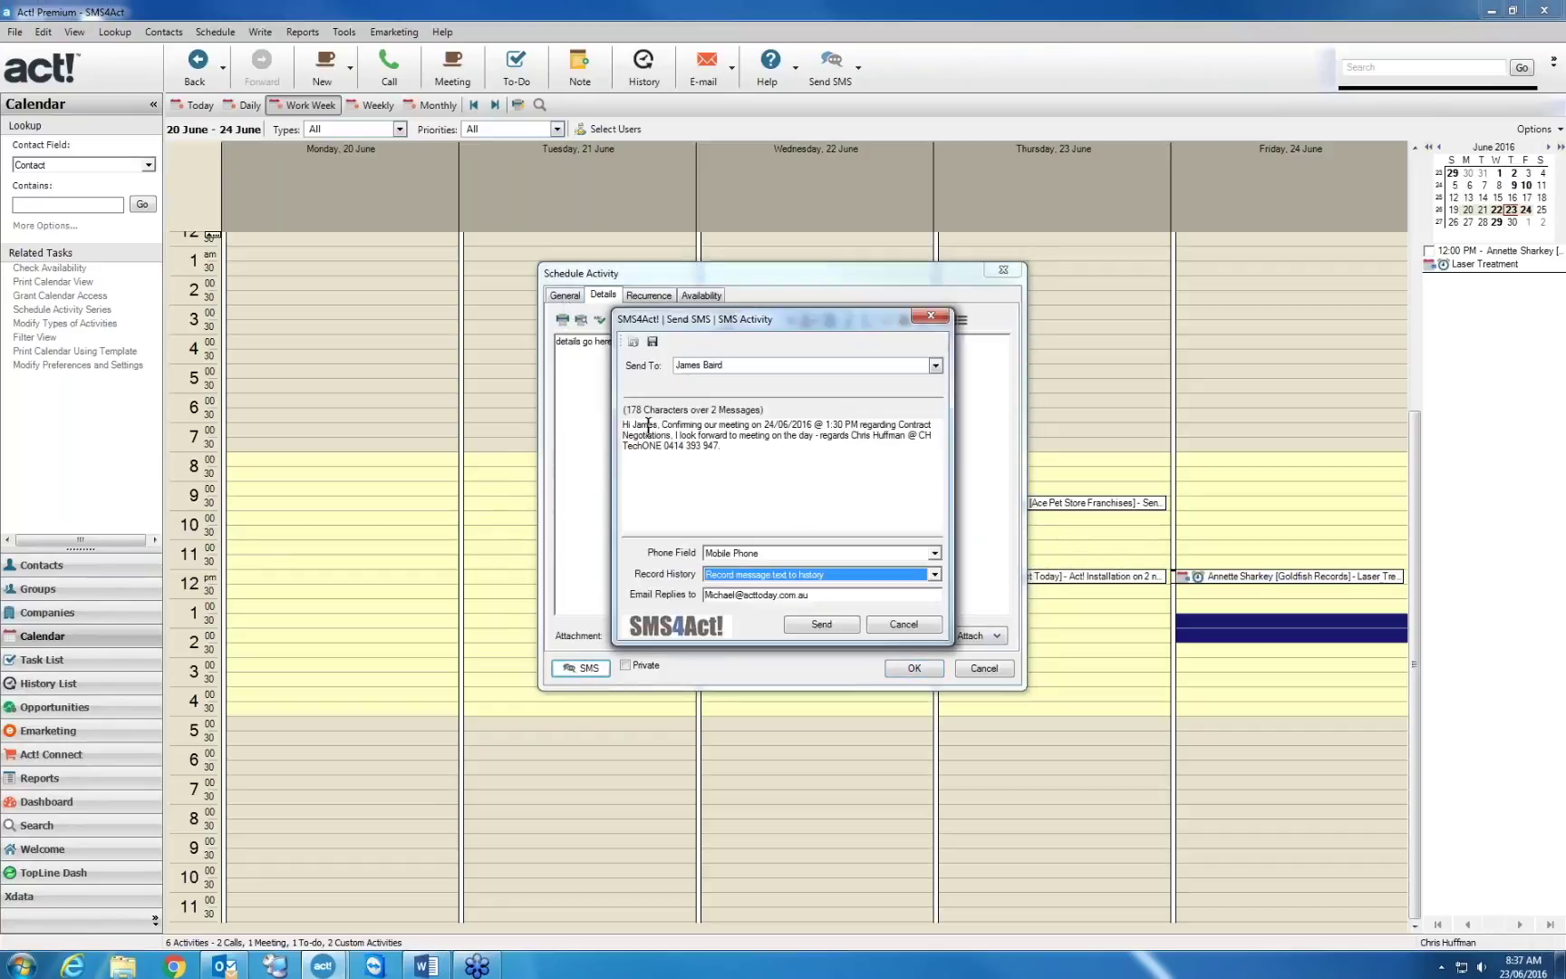
{"action": "left_click_drag", "start_coordinate": [658, 423], "coordinate": [622, 424]}
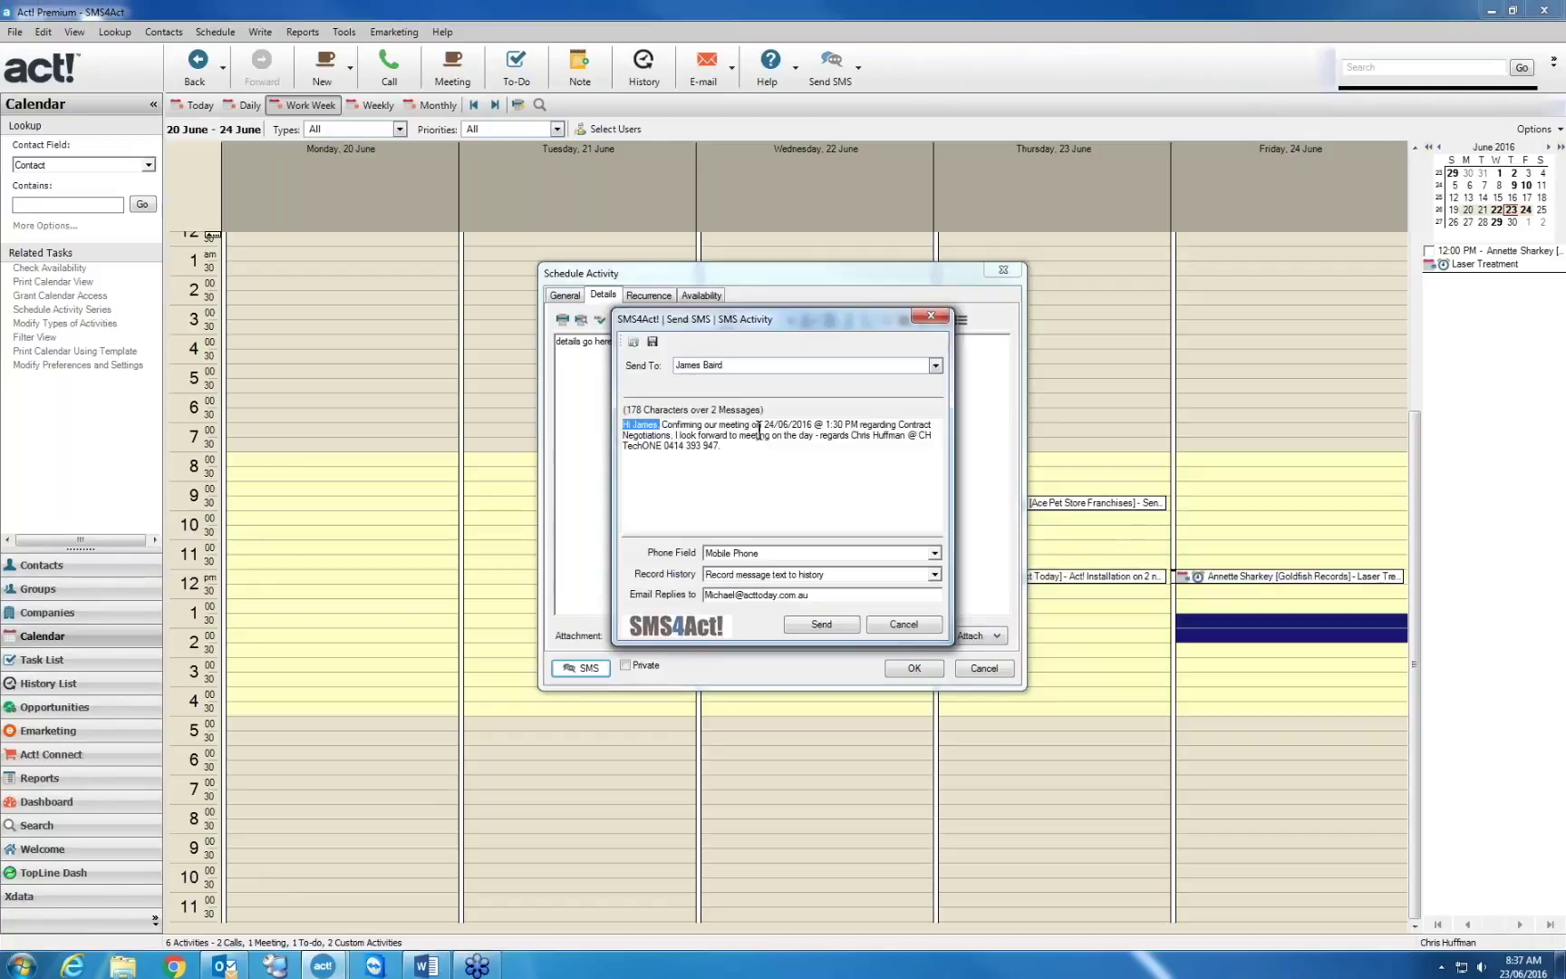
{"action": "mouse_move", "coordinate": [814, 424]}
{"action": "left_mouse_down"}
{"action": "mouse_move", "coordinate": [754, 423]}
{"action": "mouse_move", "coordinate": [826, 423]}
{"action": "left_mouse_up"}
{"action": "left_click", "coordinate": [824, 623]}
{"action": "left_click", "coordinate": [839, 541]}
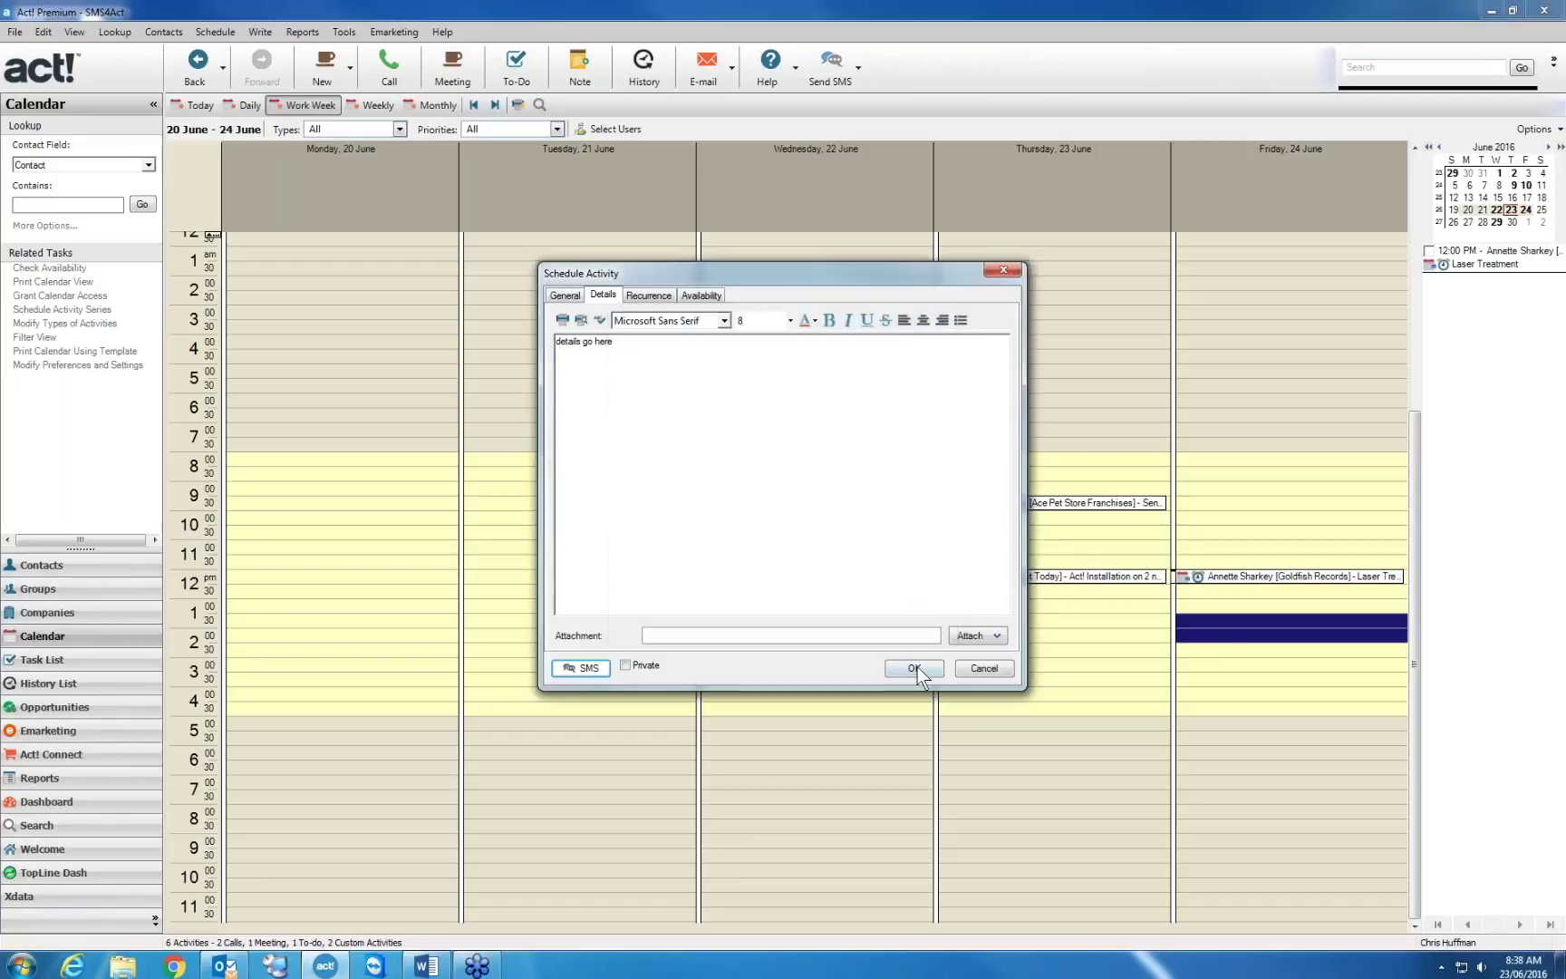
{"action": "left_click", "coordinate": [914, 668]}
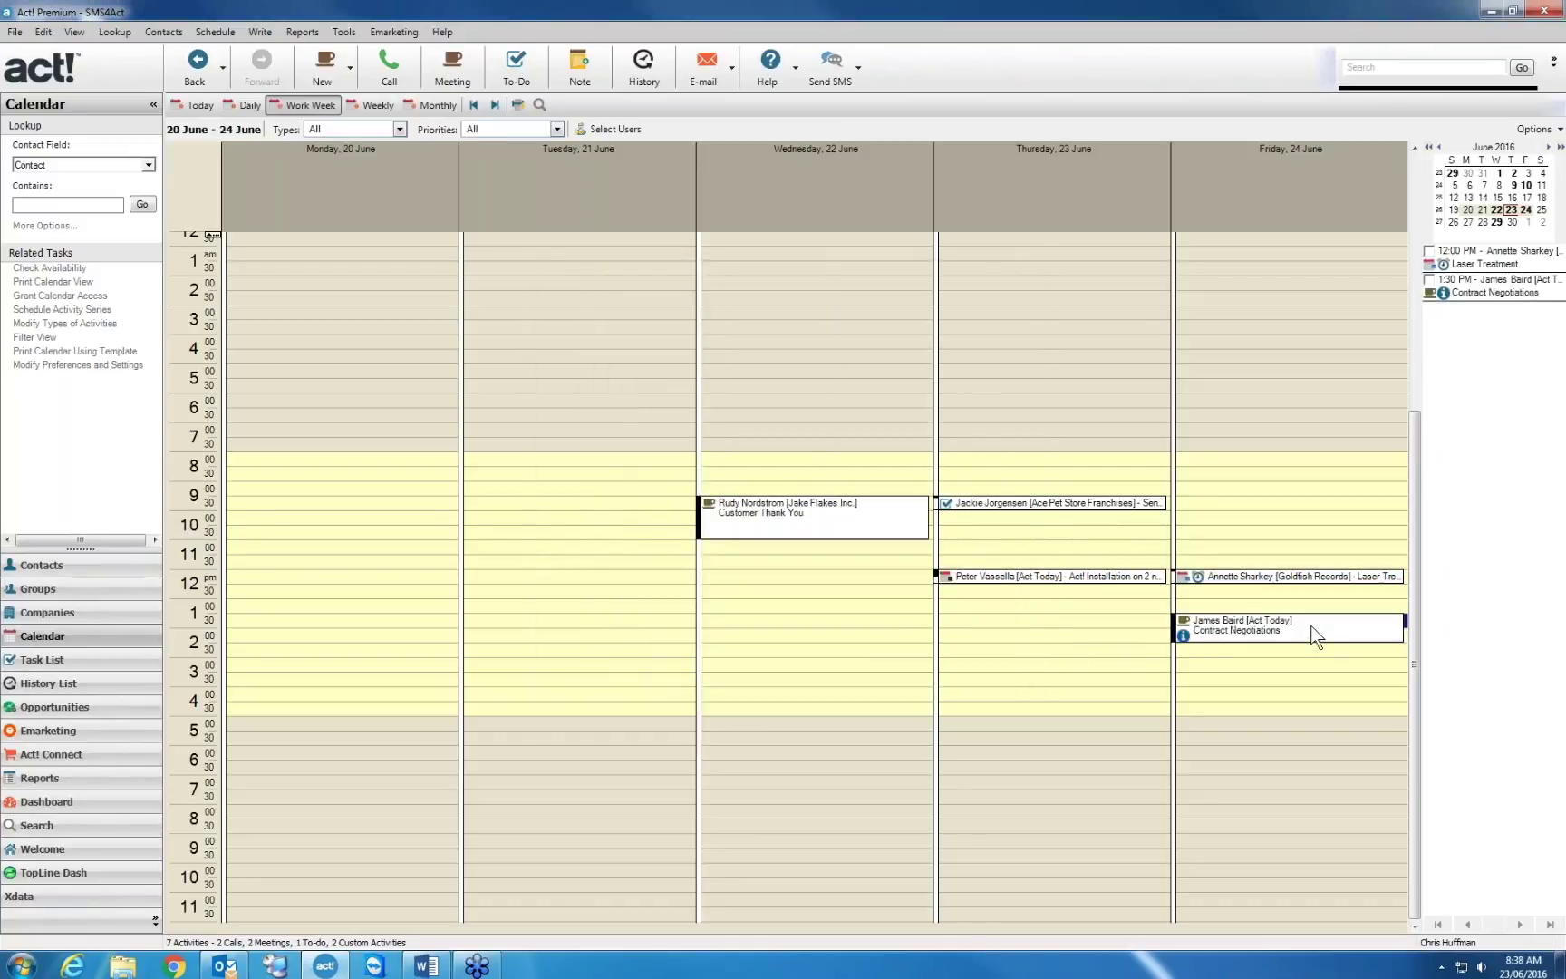
{"action": "mouse_move", "coordinate": [1315, 636]}
{"action": "left_click", "coordinate": [1315, 637]}
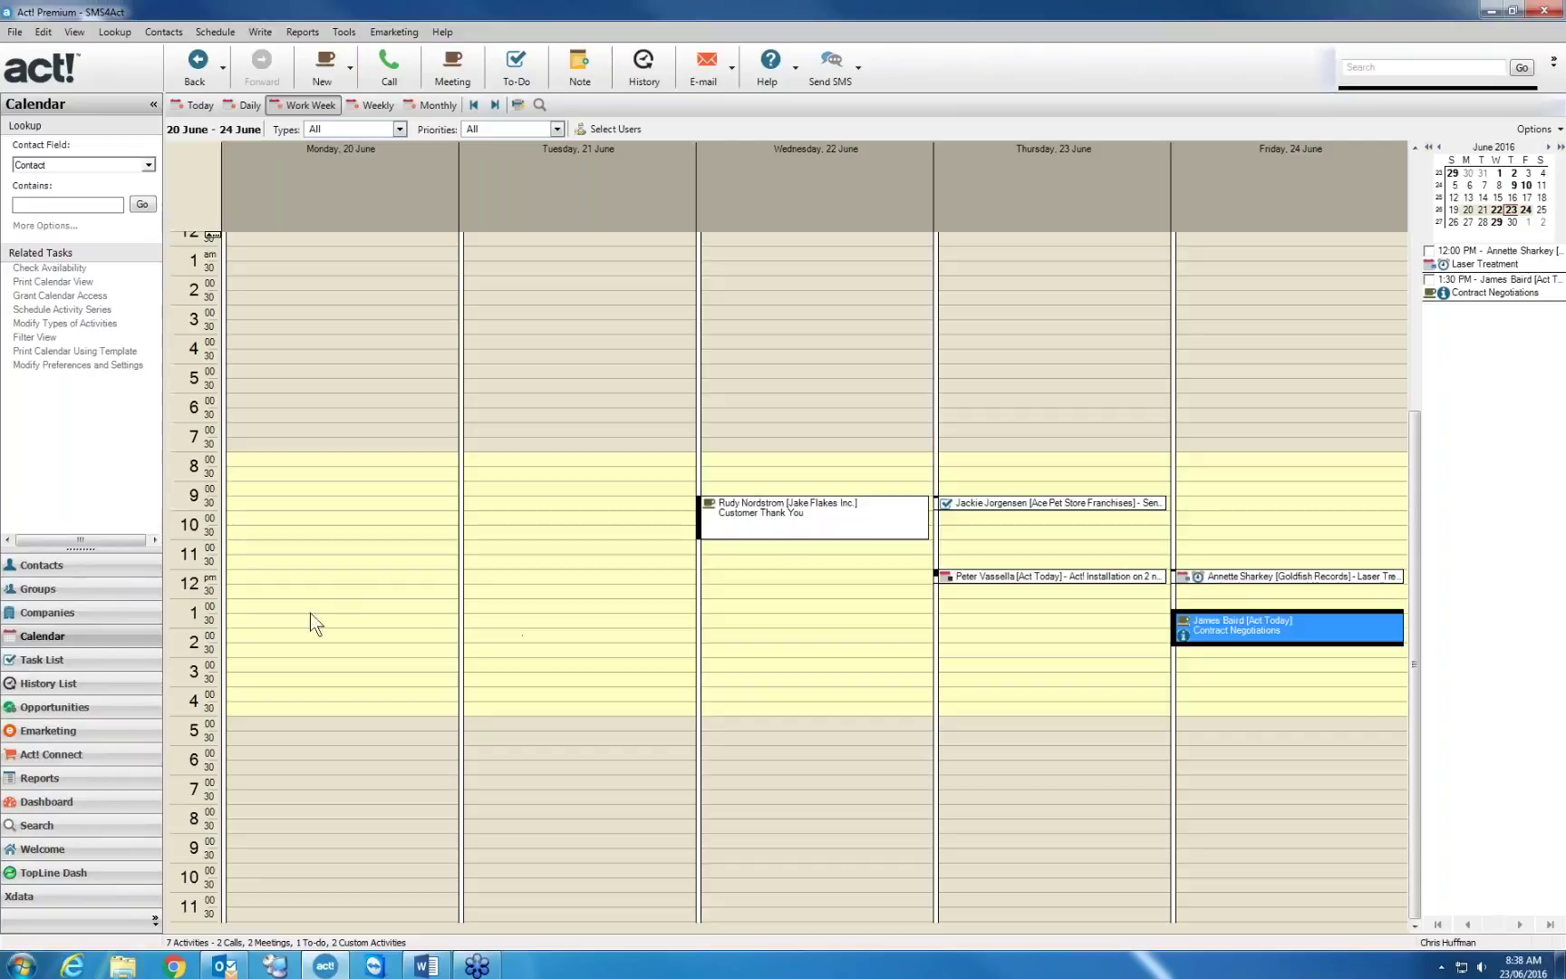
{"action": "left_click", "coordinate": [63, 569]}
Show the contact's History, select the 8:34 AM SMS reply, and switch to Outlook
{"action": "left_click", "coordinate": [290, 493]}
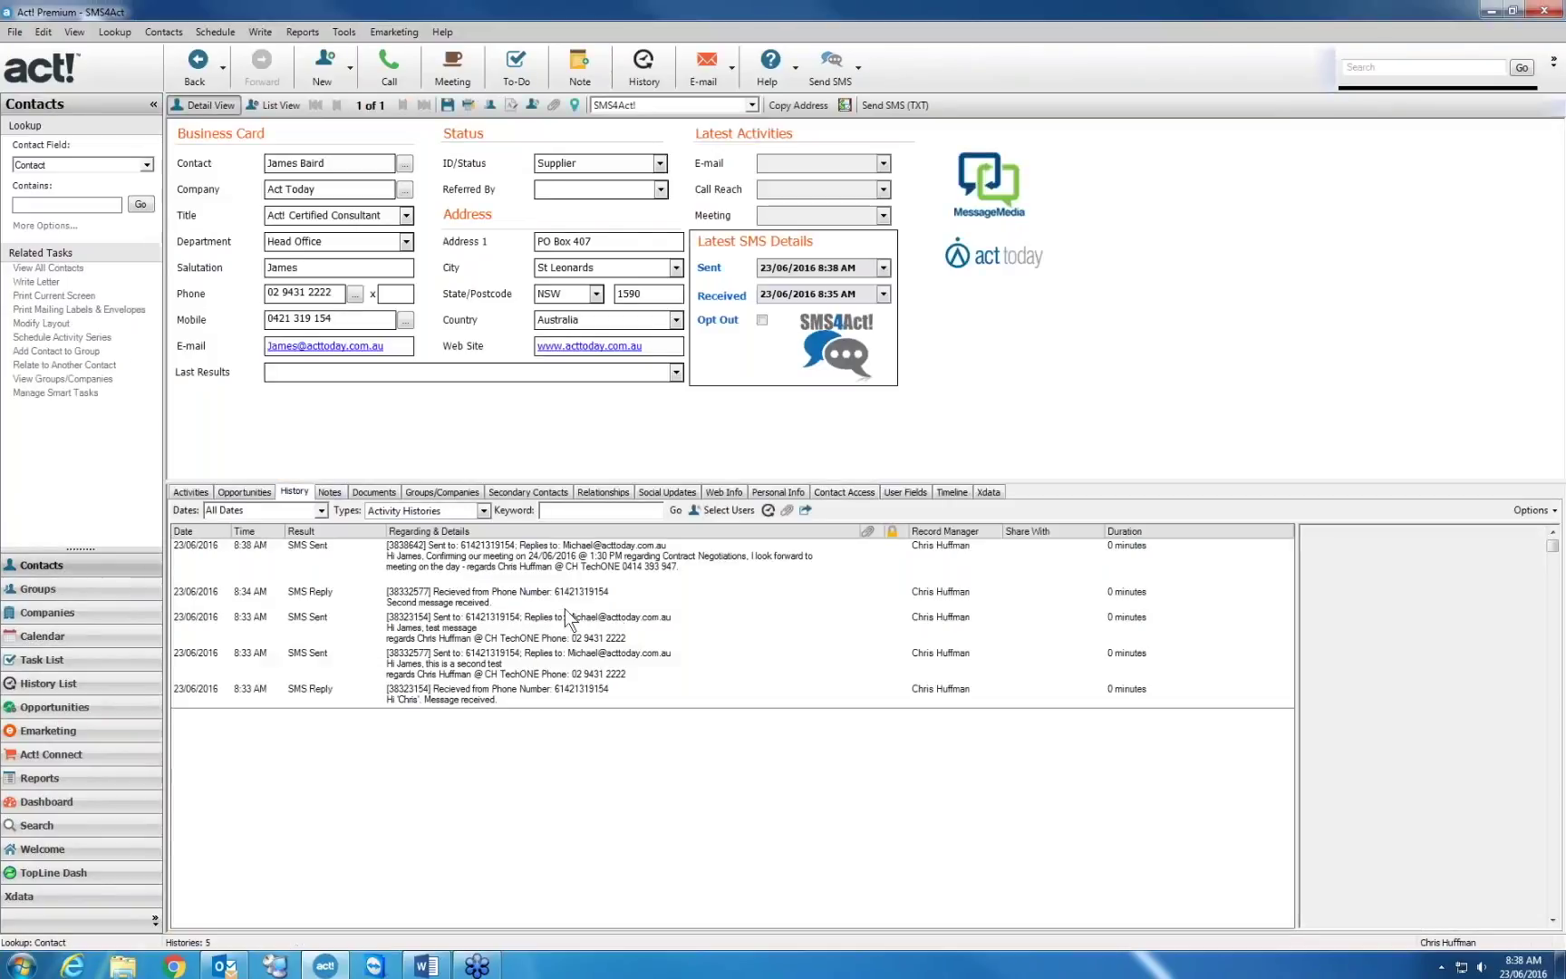
{"action": "left_click", "coordinate": [521, 601]}
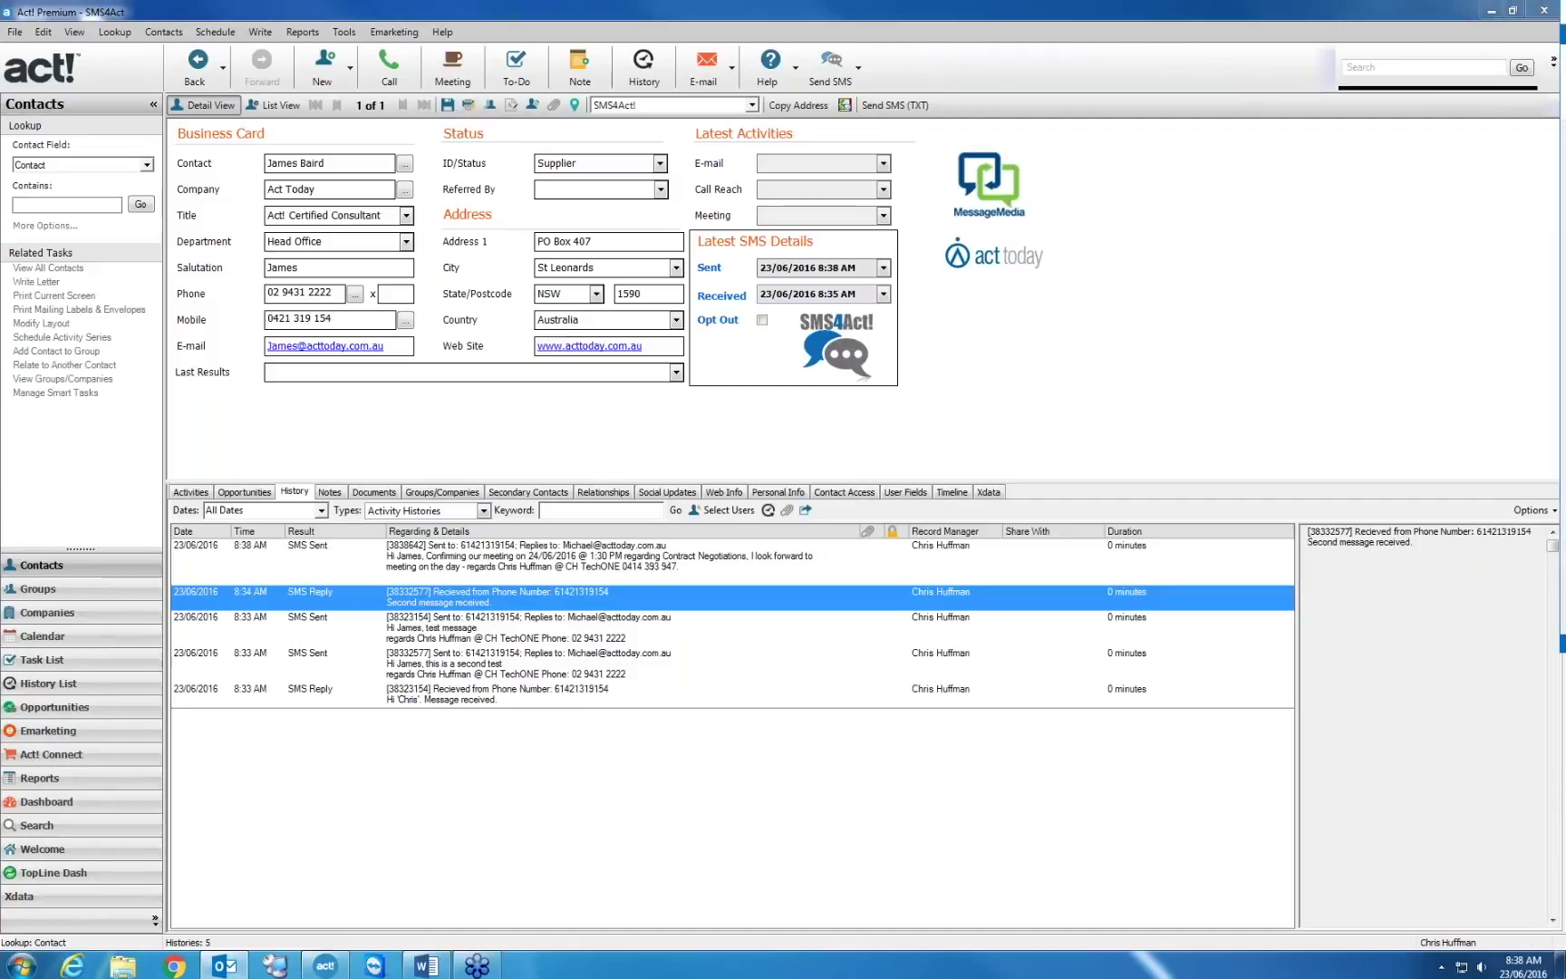
{"action": "key", "text": "alt+Tab"}
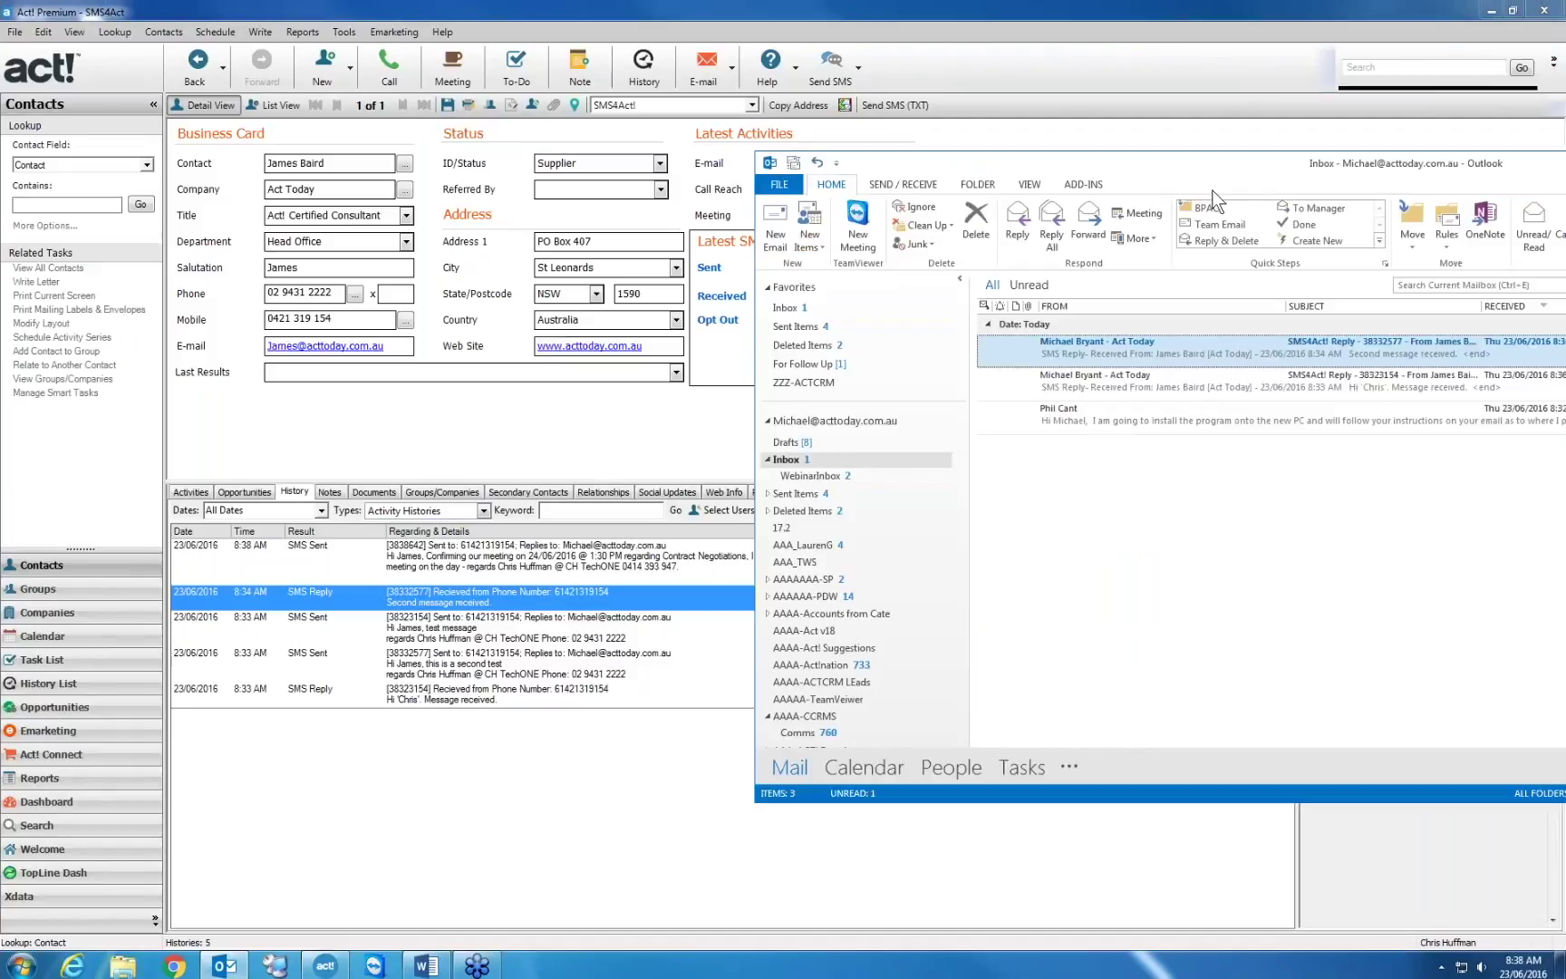
Read the forwarded SMS reply in Outlook's reading pane, then close Outlook, cancelling the save prompt
{"action": "left_click_drag", "start_coordinate": [1212, 190], "coordinate": [424, 209]}
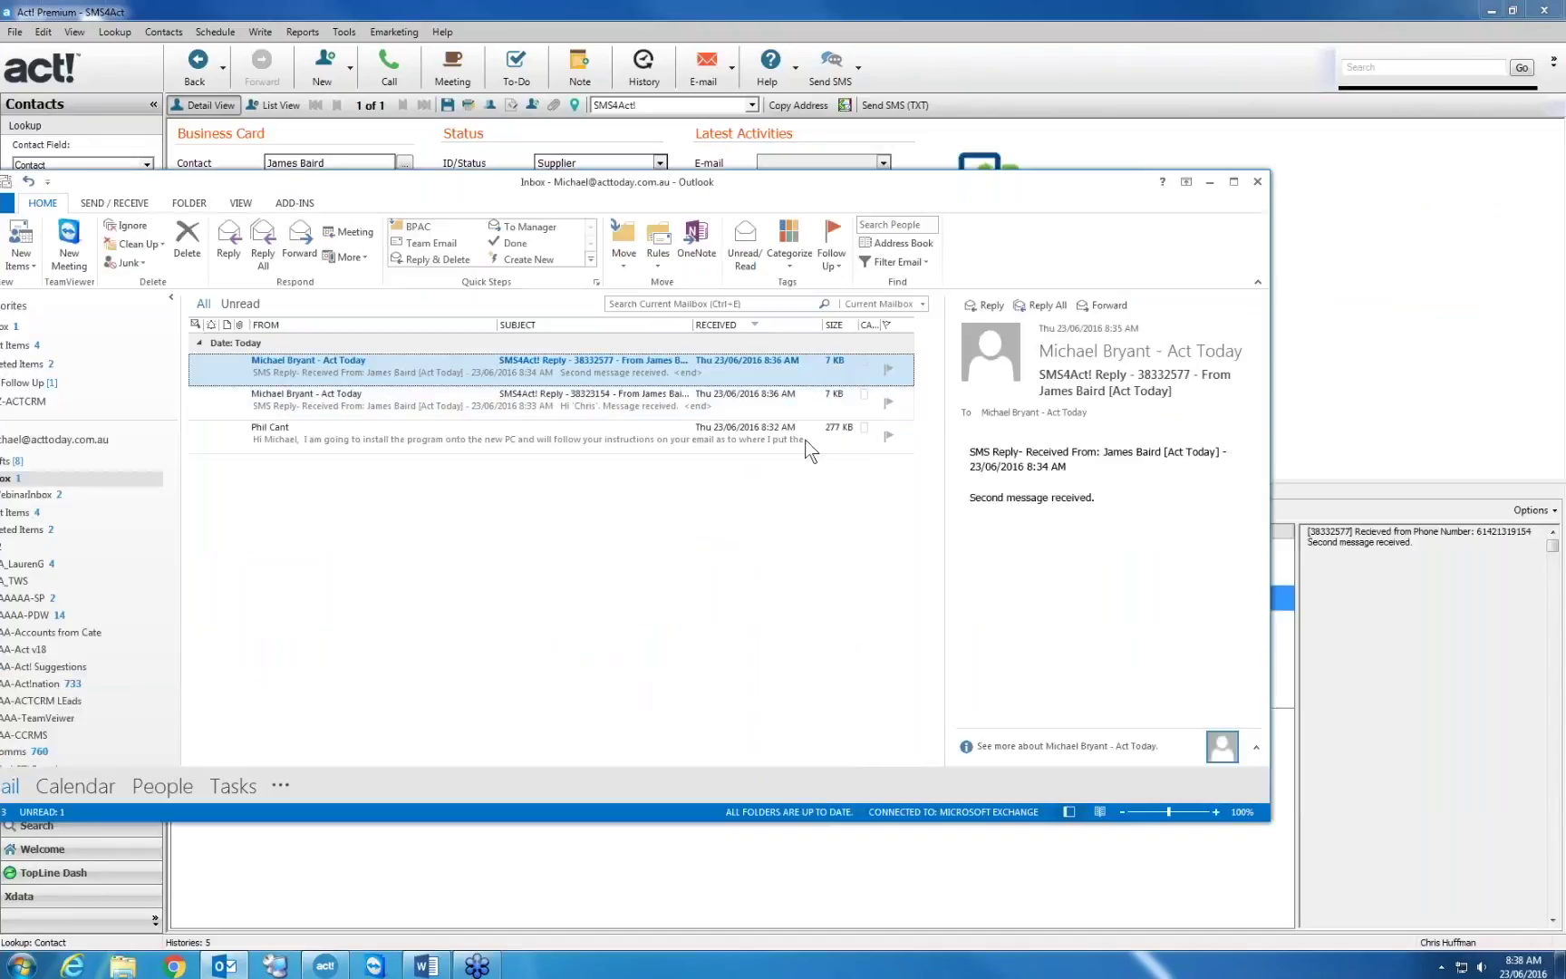
{"action": "left_click_drag", "start_coordinate": [1104, 493], "coordinate": [947, 494]}
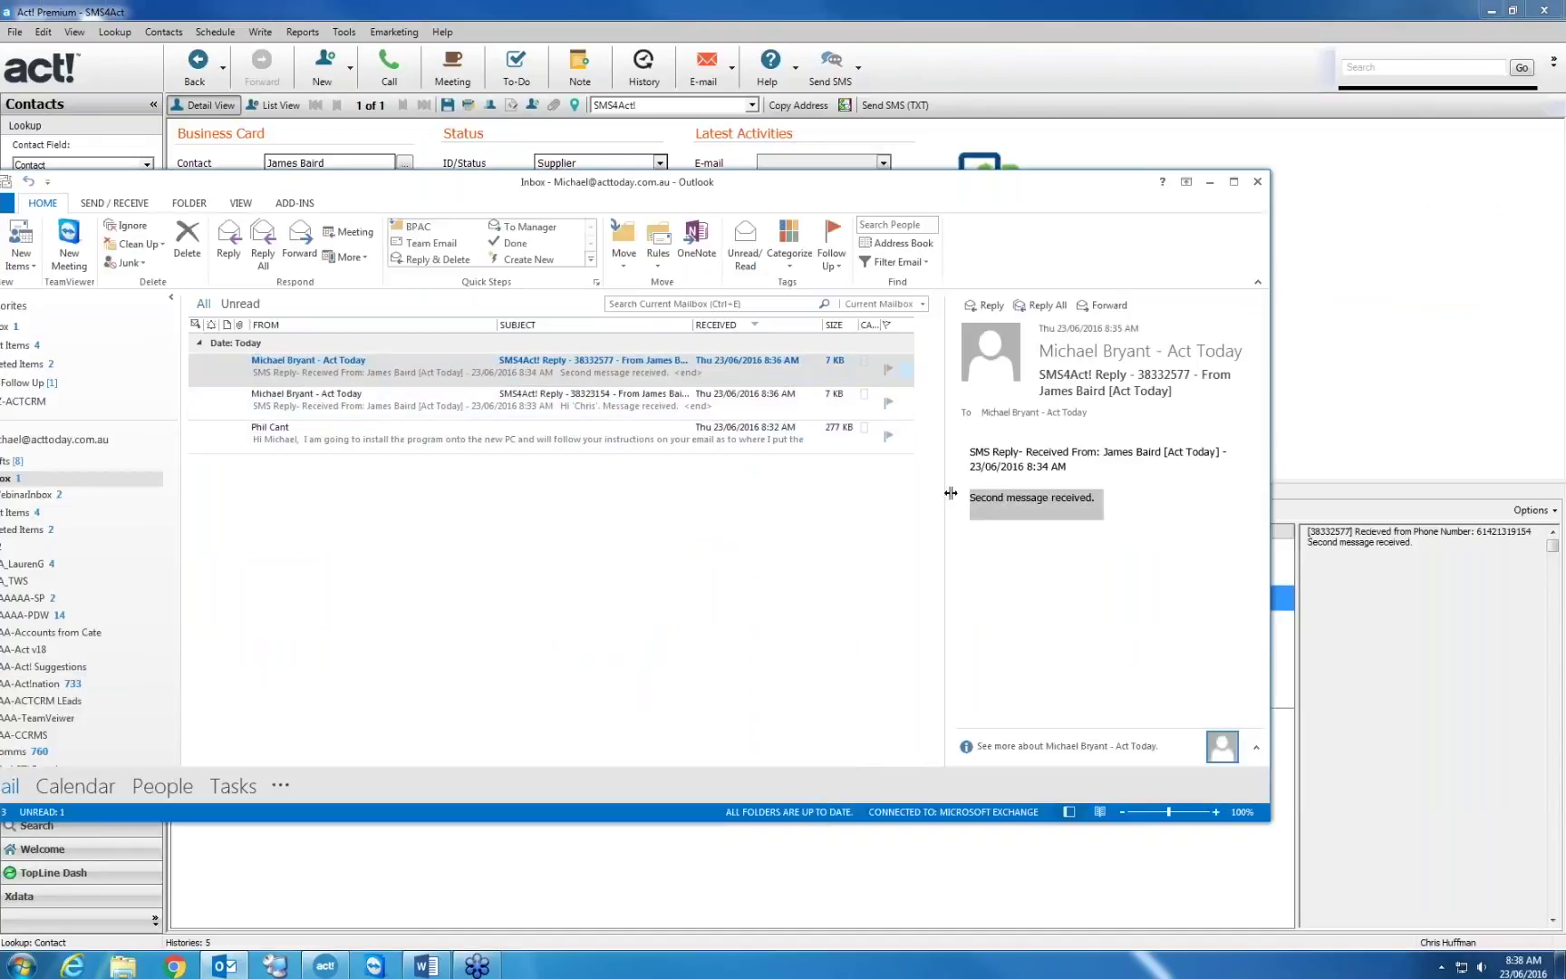
{"action": "left_click", "coordinate": [1260, 187]}
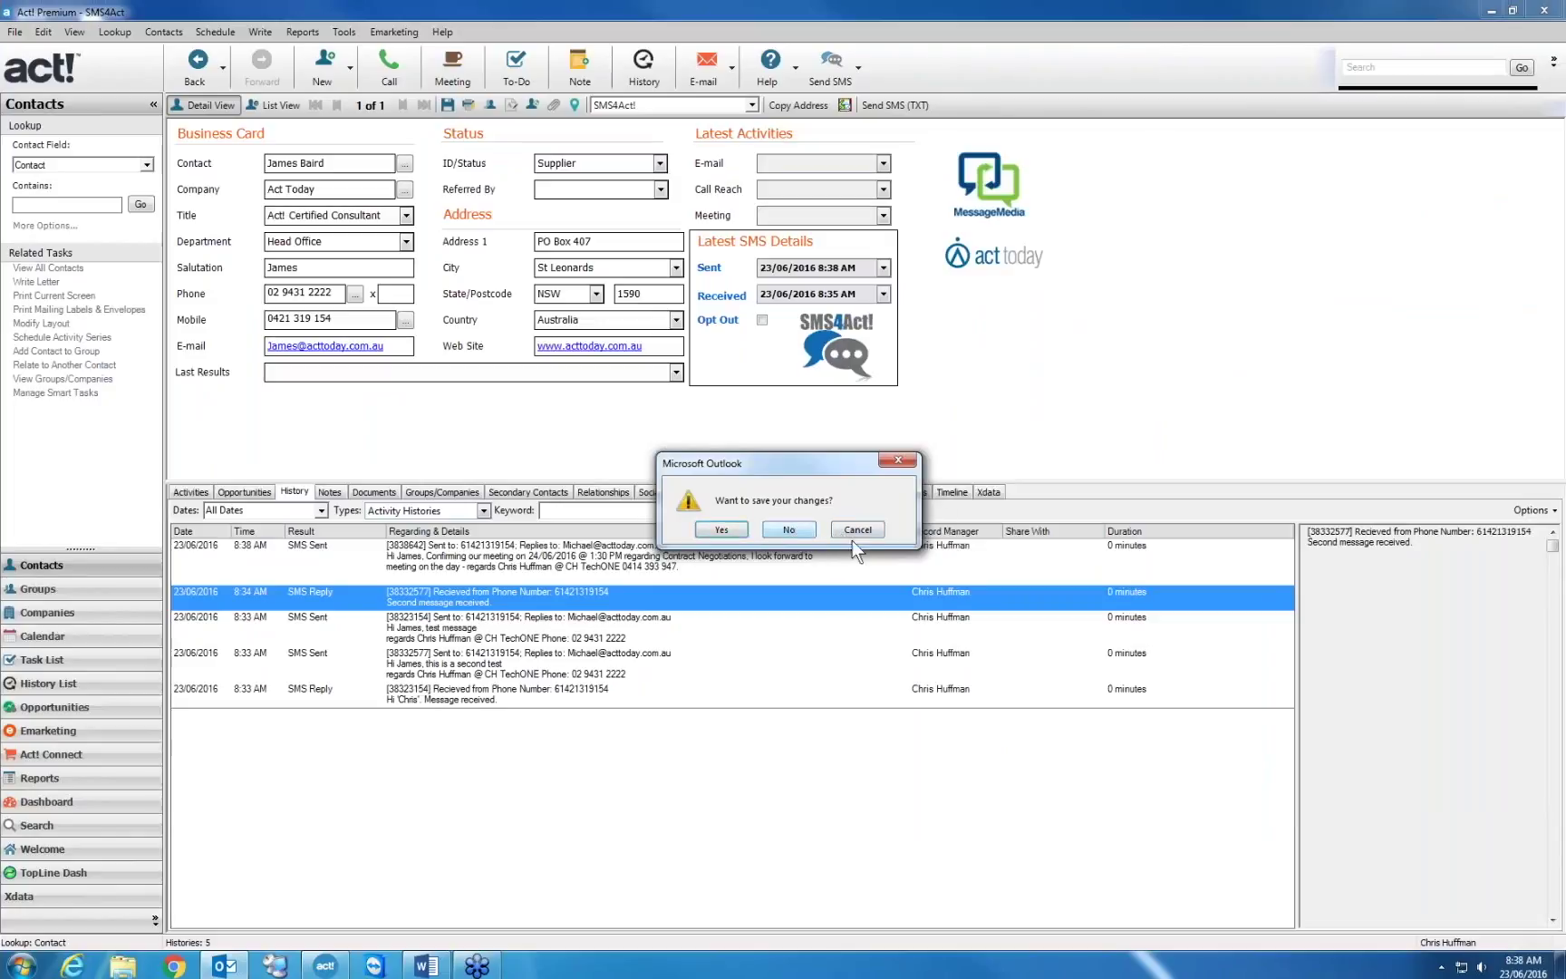
{"action": "left_click", "coordinate": [856, 530]}
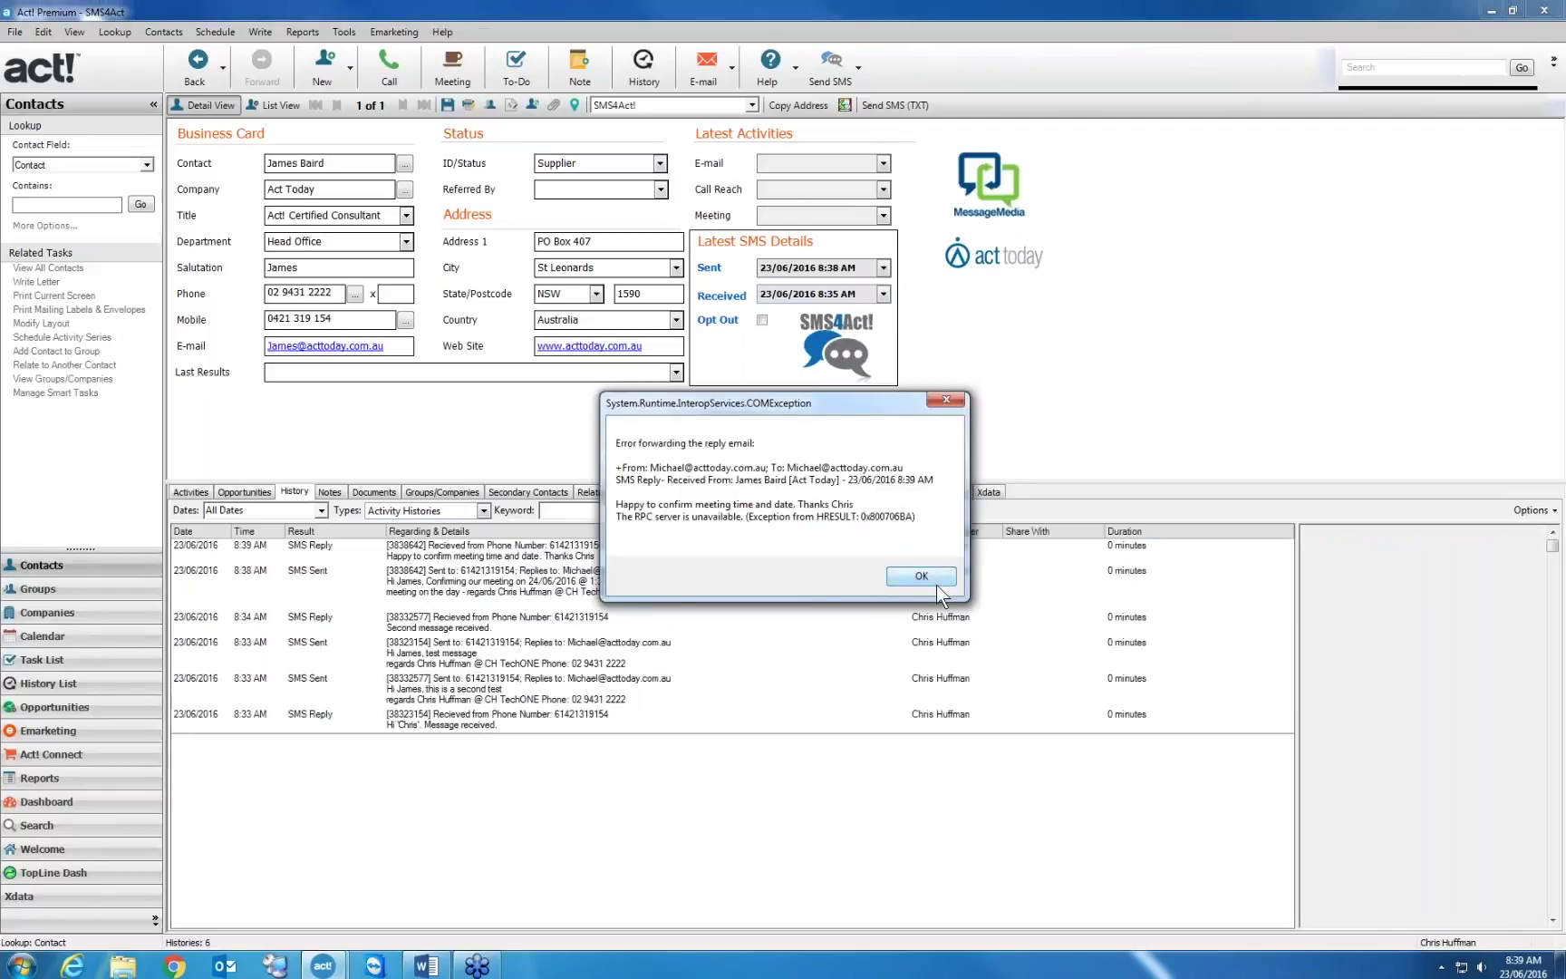
Dismiss the COMException reply-forwarding error with OK
{"action": "left_click", "coordinate": [936, 584]}
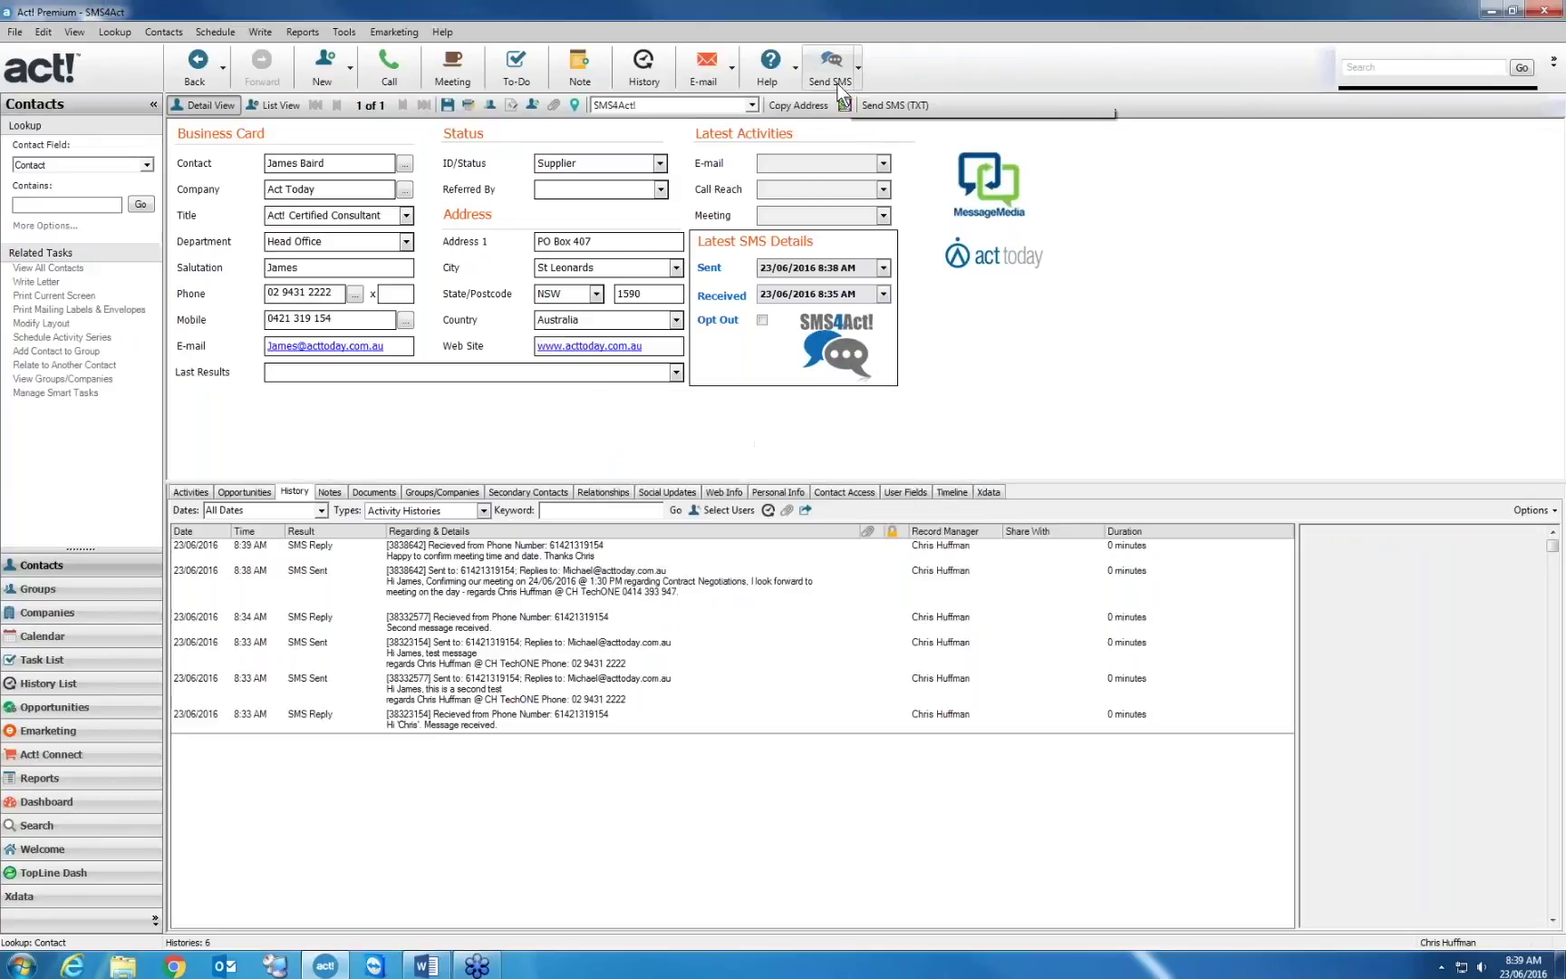
Open the SMS4Act! settings and check the SMS account's status and remaining credit
{"action": "left_click", "coordinate": [857, 67]}
{"action": "left_click", "coordinate": [882, 137]}
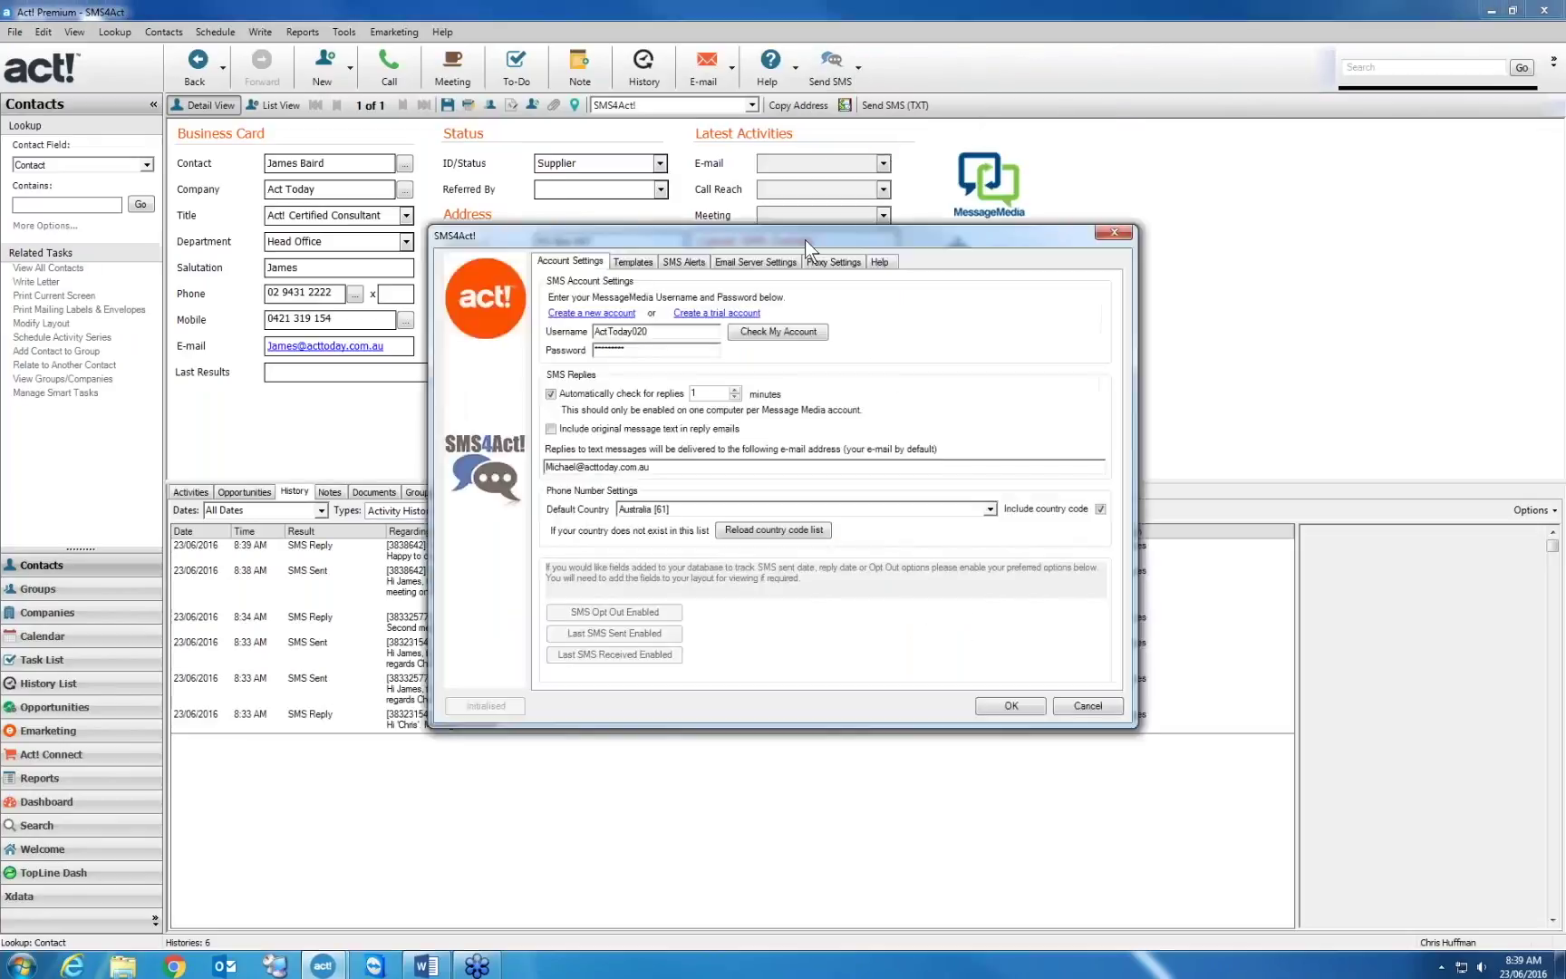
{"action": "left_click_drag", "start_coordinate": [804, 240], "coordinate": [986, 109]}
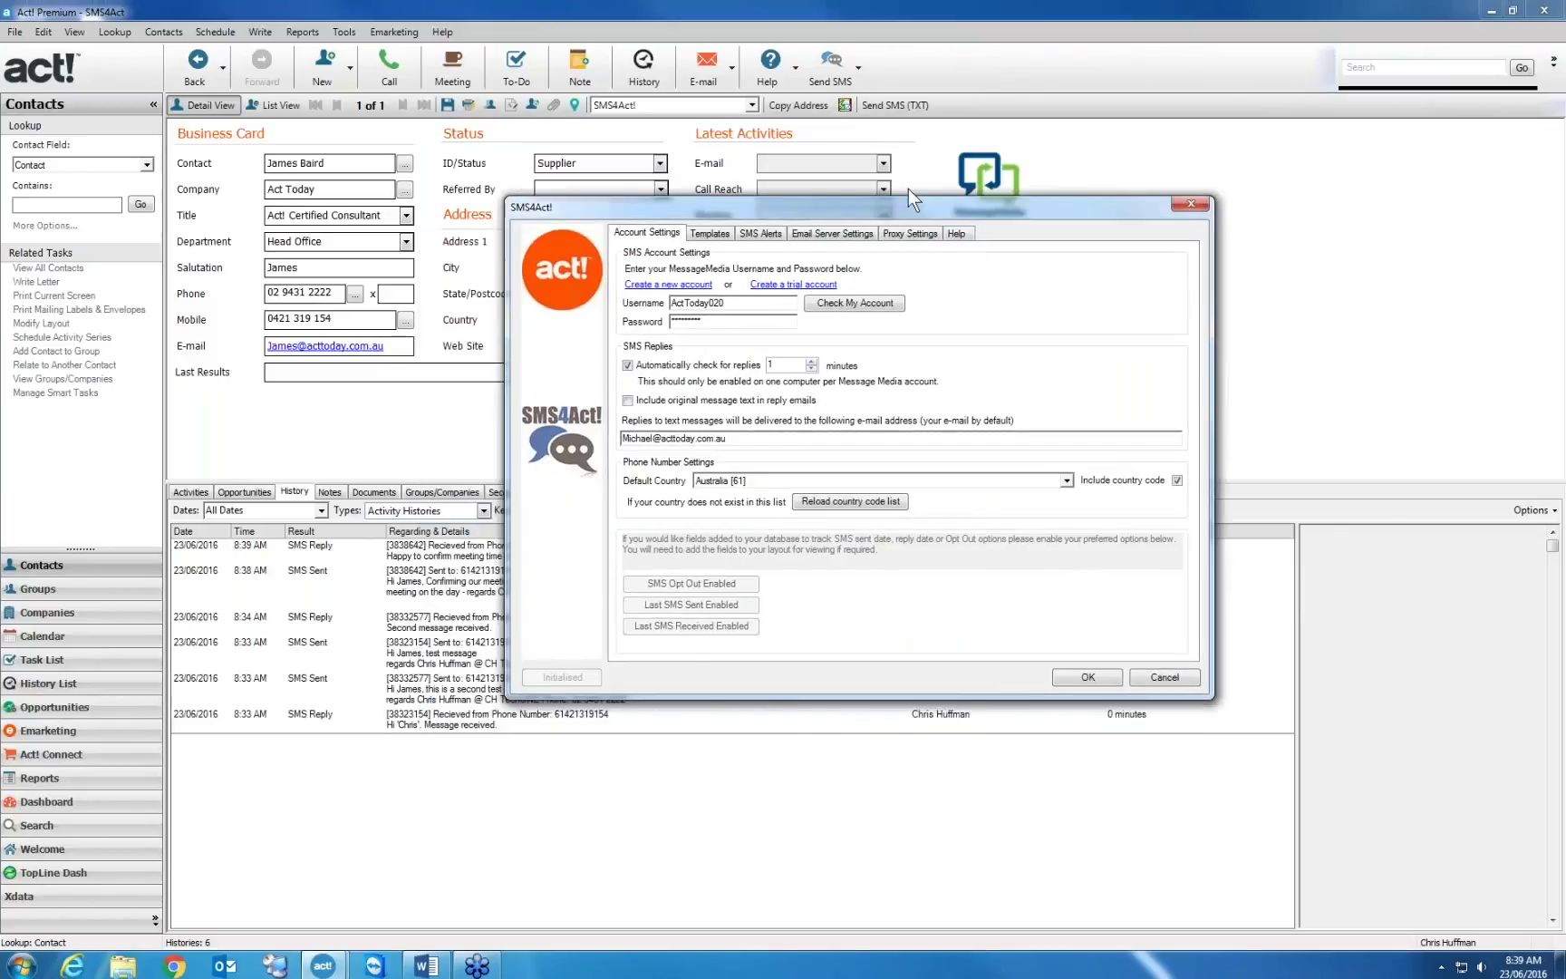
{"action": "left_click_drag", "start_coordinate": [823, 199], "coordinate": [764, 211]}
{"action": "left_click", "coordinate": [964, 204]}
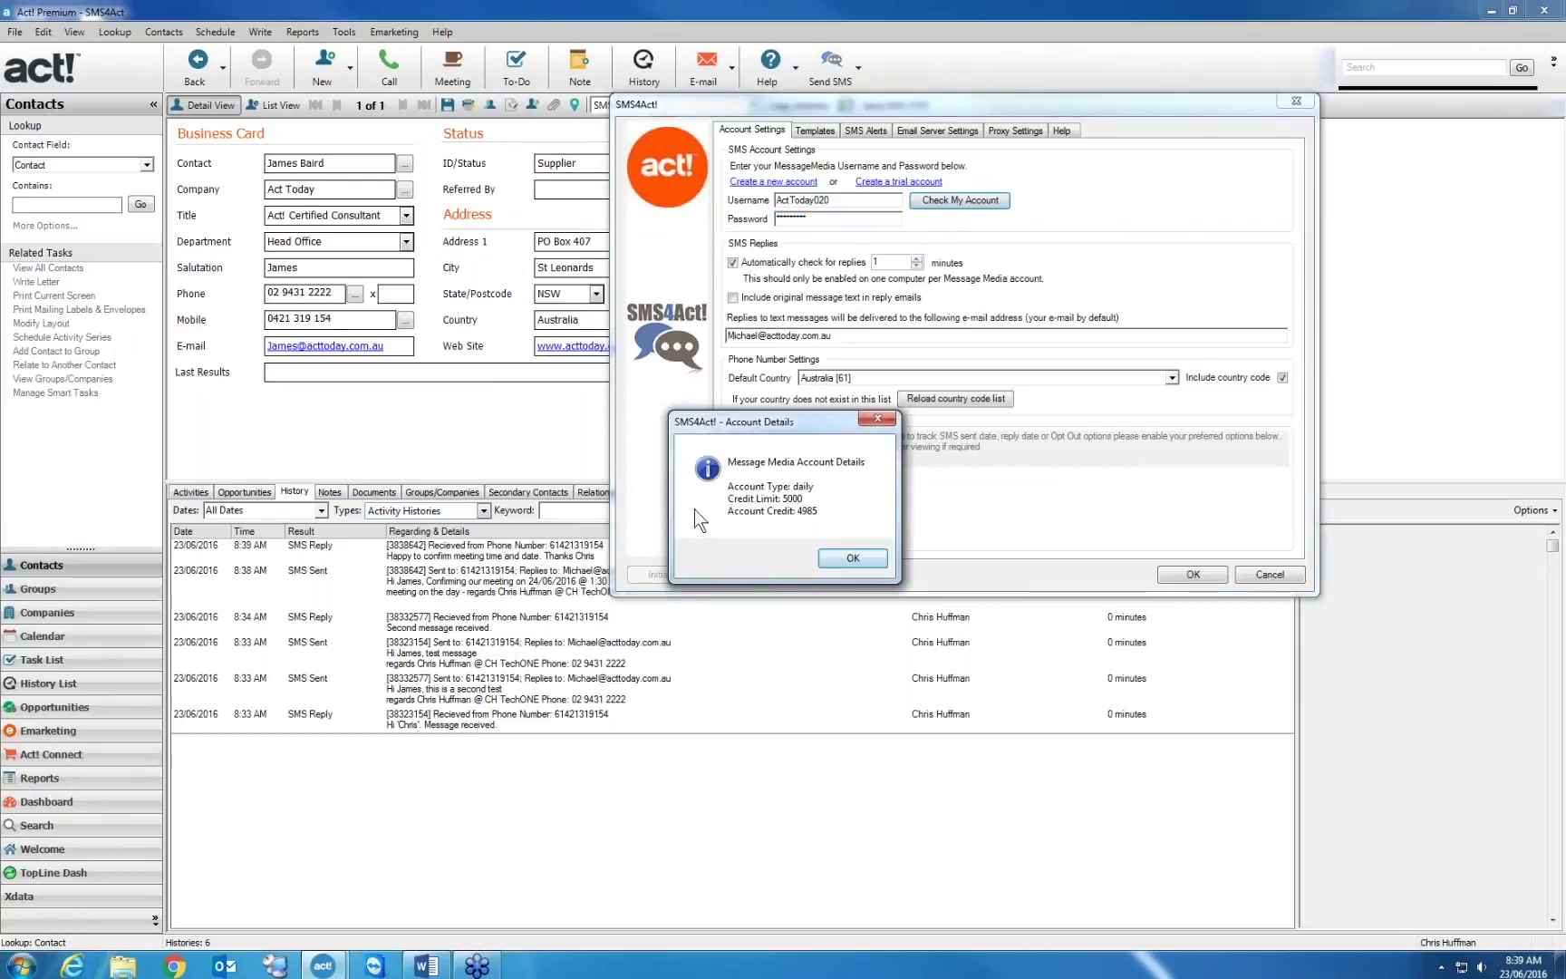
{"action": "left_click", "coordinate": [853, 557]}
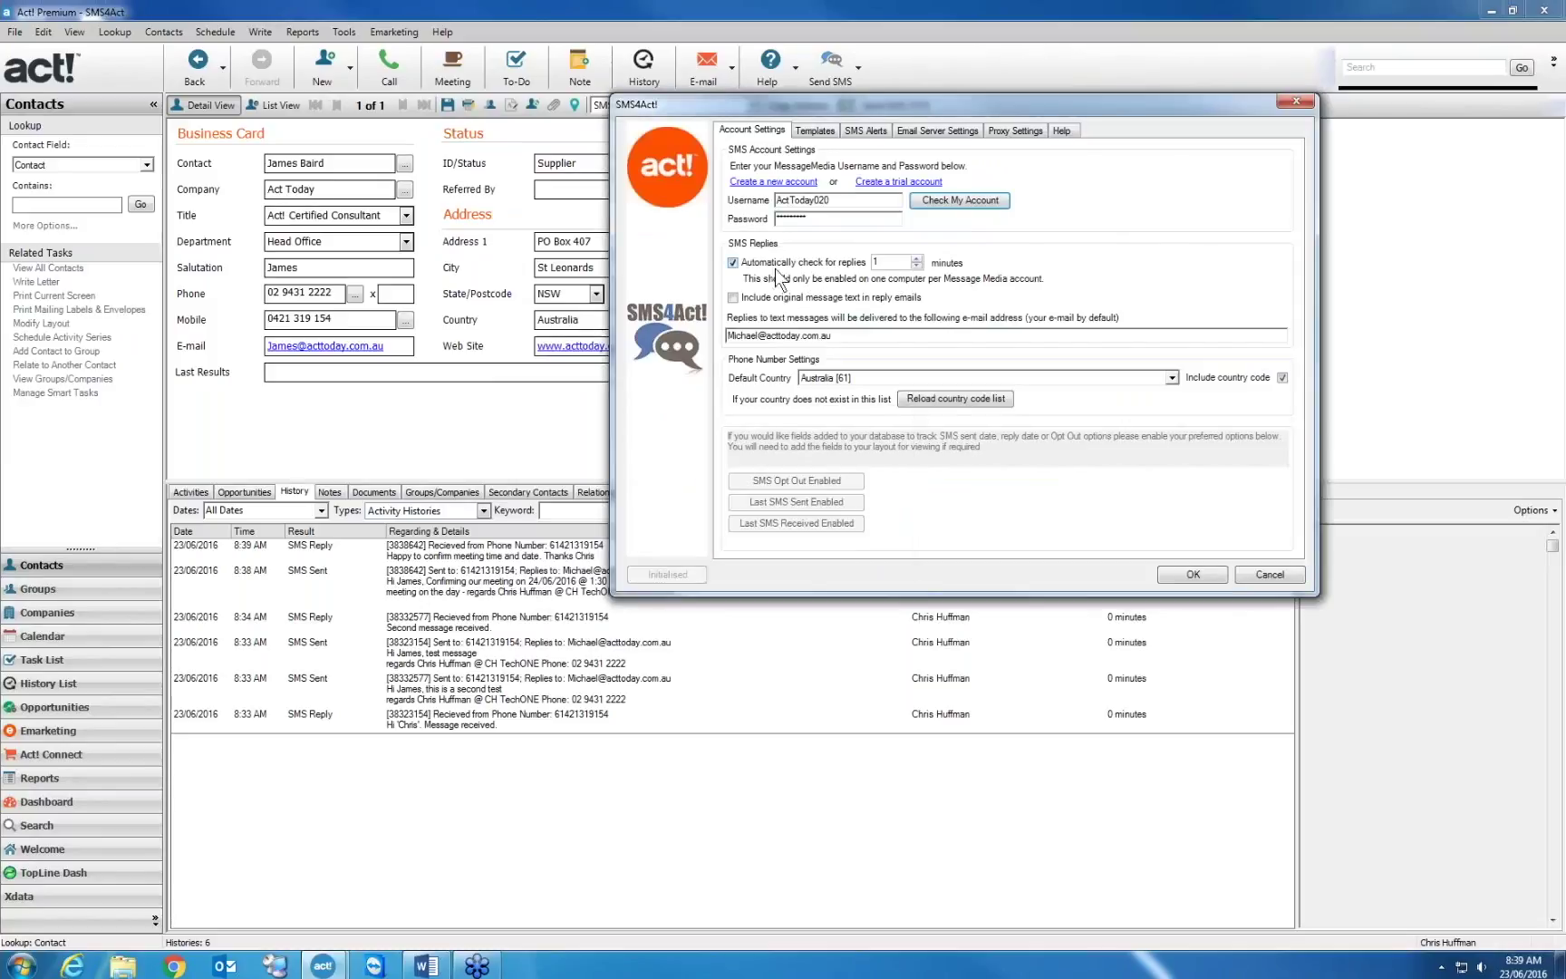
Try reply options, cancel the settings without saving, and look up your own My Record
{"action": "left_click", "coordinate": [916, 257]}
{"action": "left_click", "coordinate": [916, 258]}
{"action": "left_click", "coordinate": [916, 257]}
{"action": "left_click", "coordinate": [916, 258]}
{"action": "left_click", "coordinate": [733, 298]}
{"action": "left_click_drag", "start_coordinate": [861, 336], "coordinate": [712, 328]}
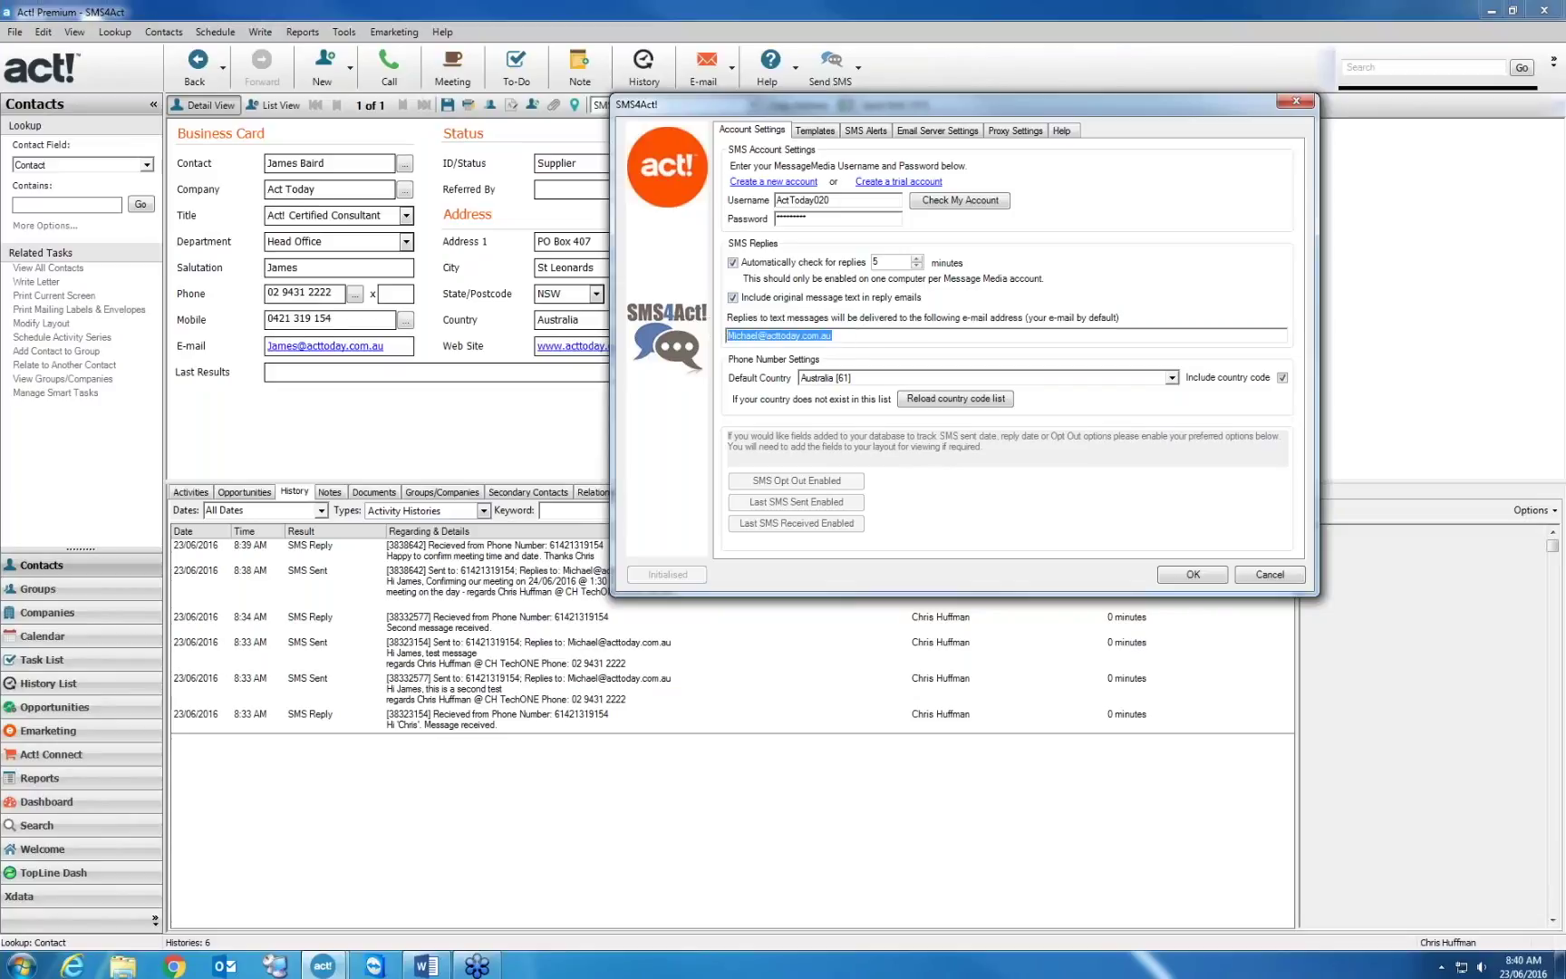
{"action": "left_click", "coordinate": [1289, 580]}
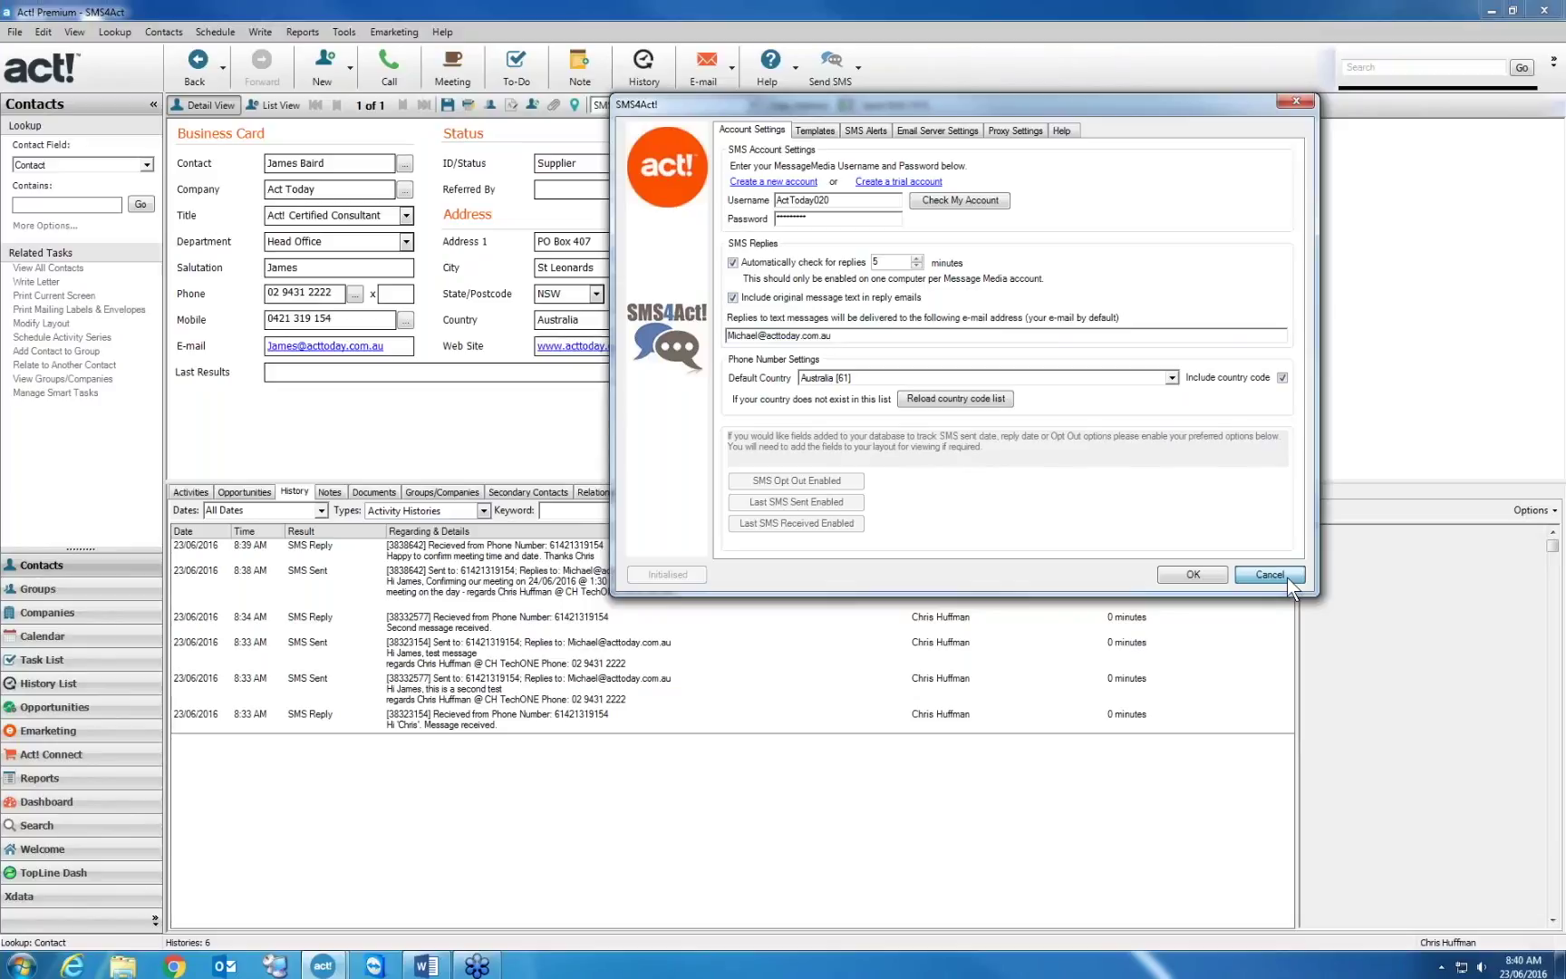
{"action": "key", "text": "alt+l"}
{"action": "key", "text": "m"}
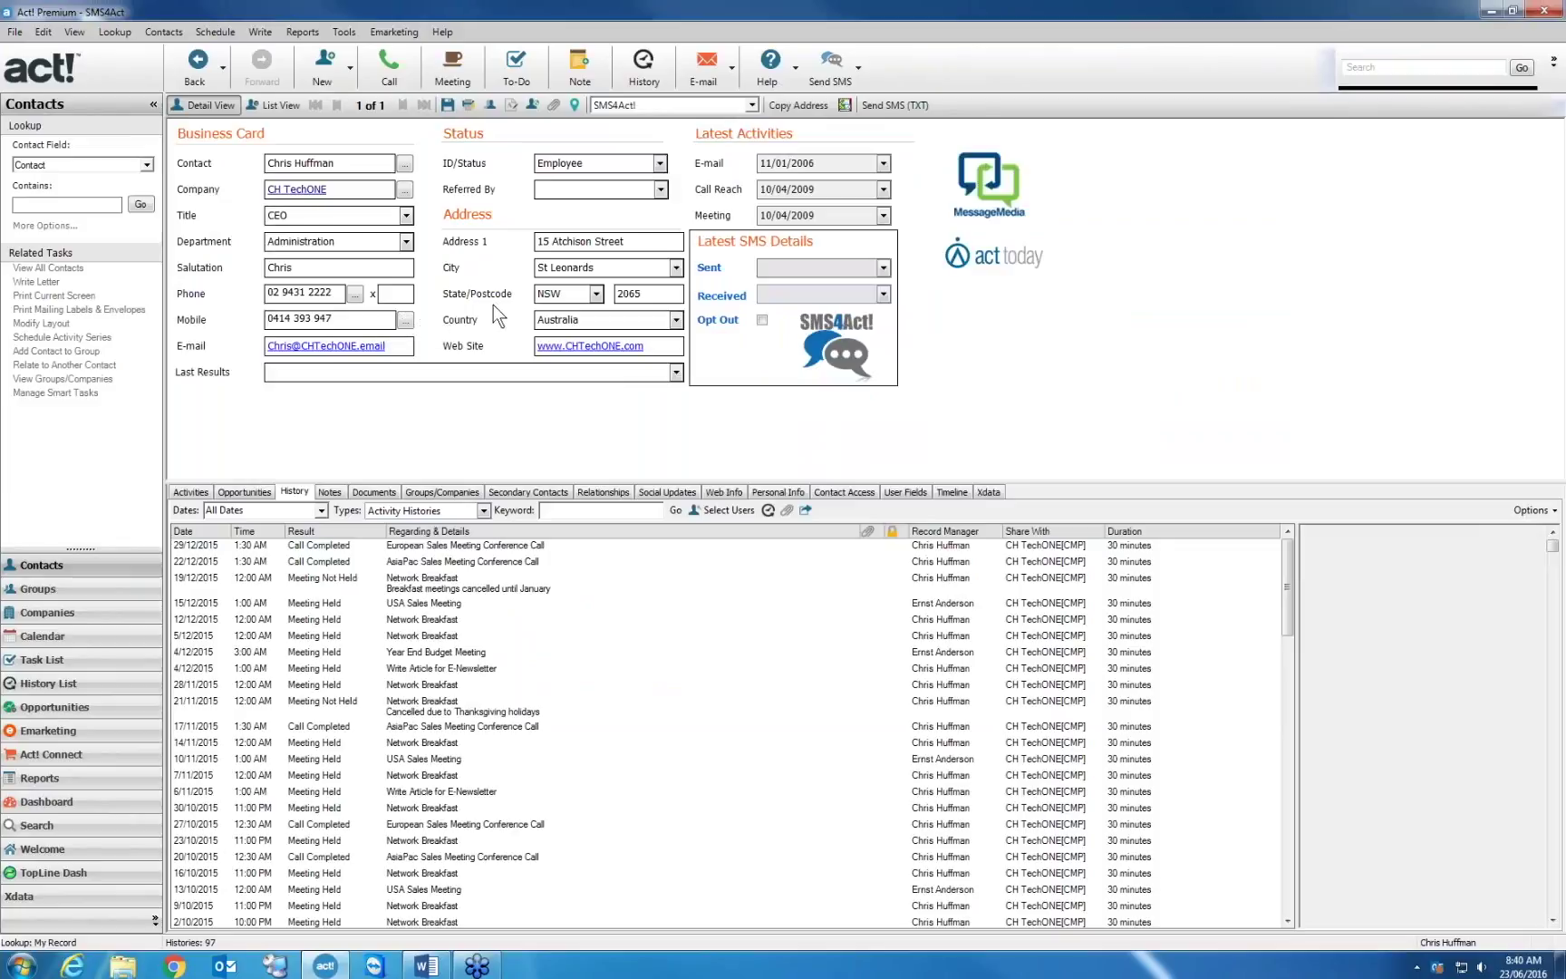
{"action": "left_click", "coordinate": [550, 319]}
{"action": "left_click", "coordinate": [355, 294]}
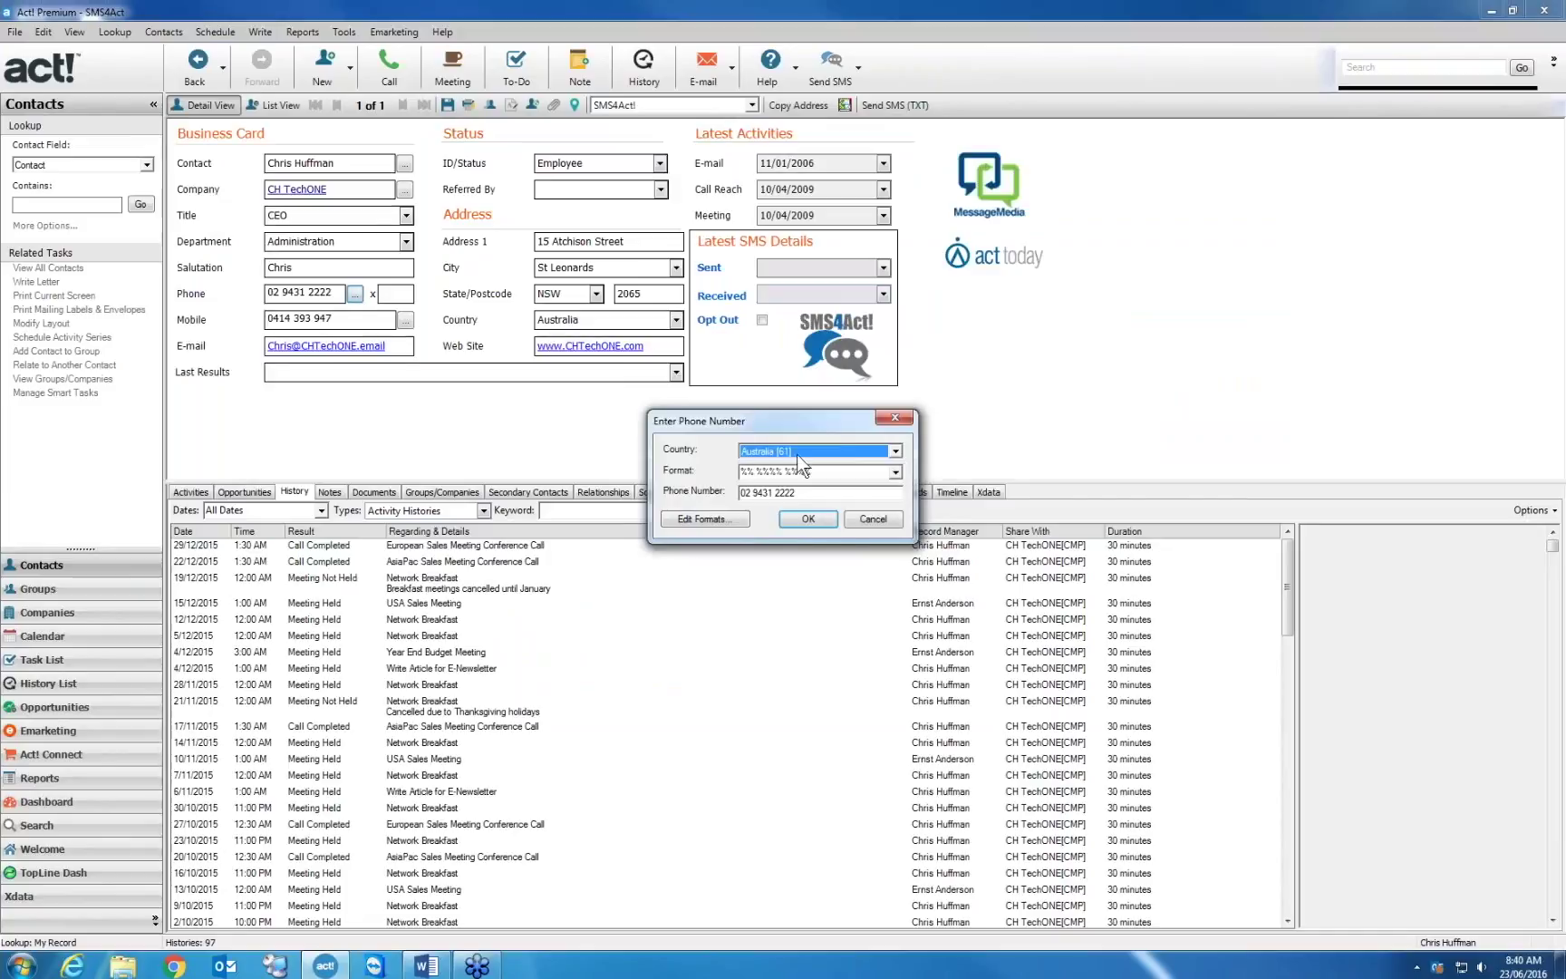
{"action": "left_click", "coordinate": [873, 520]}
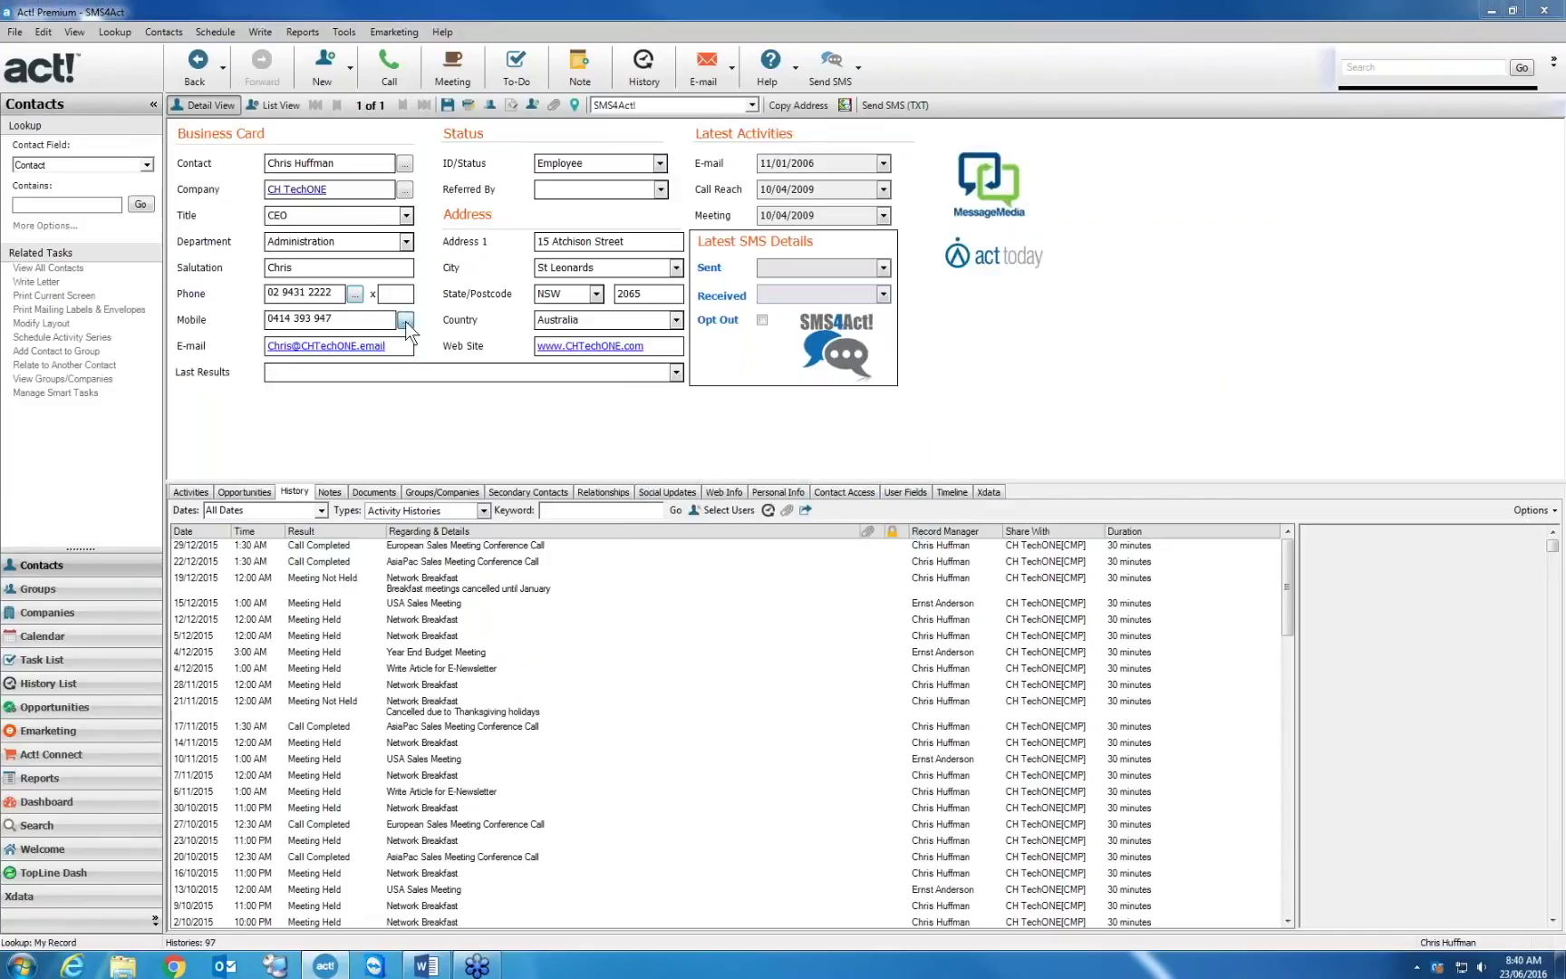
{"action": "left_click", "coordinate": [405, 320]}
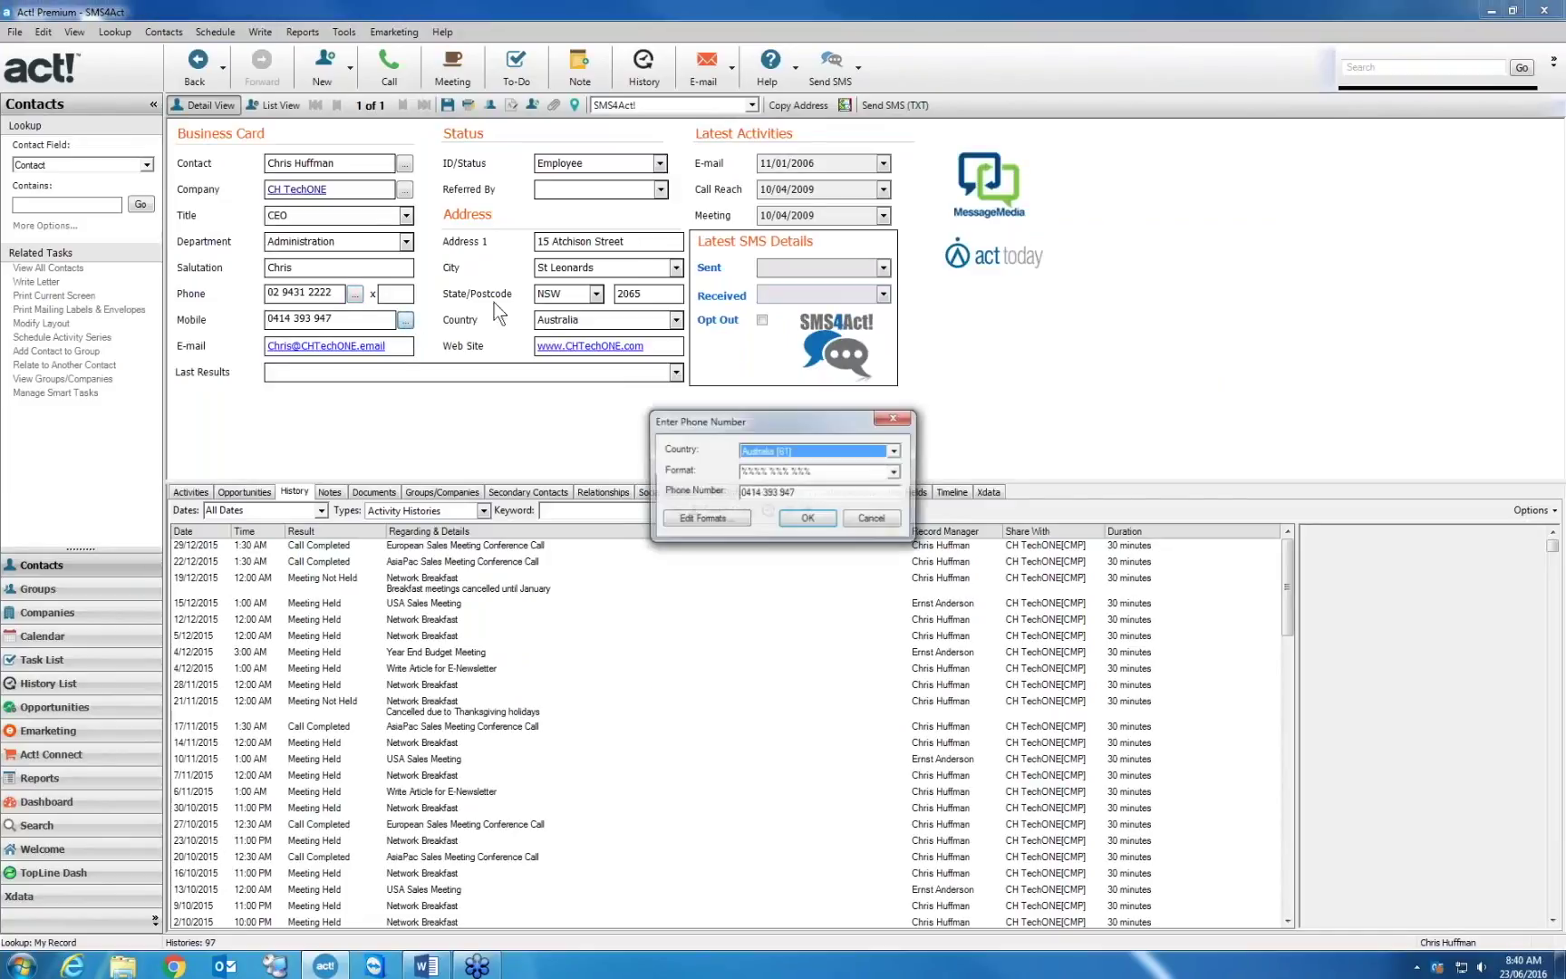
{"action": "left_click", "coordinate": [873, 519]}
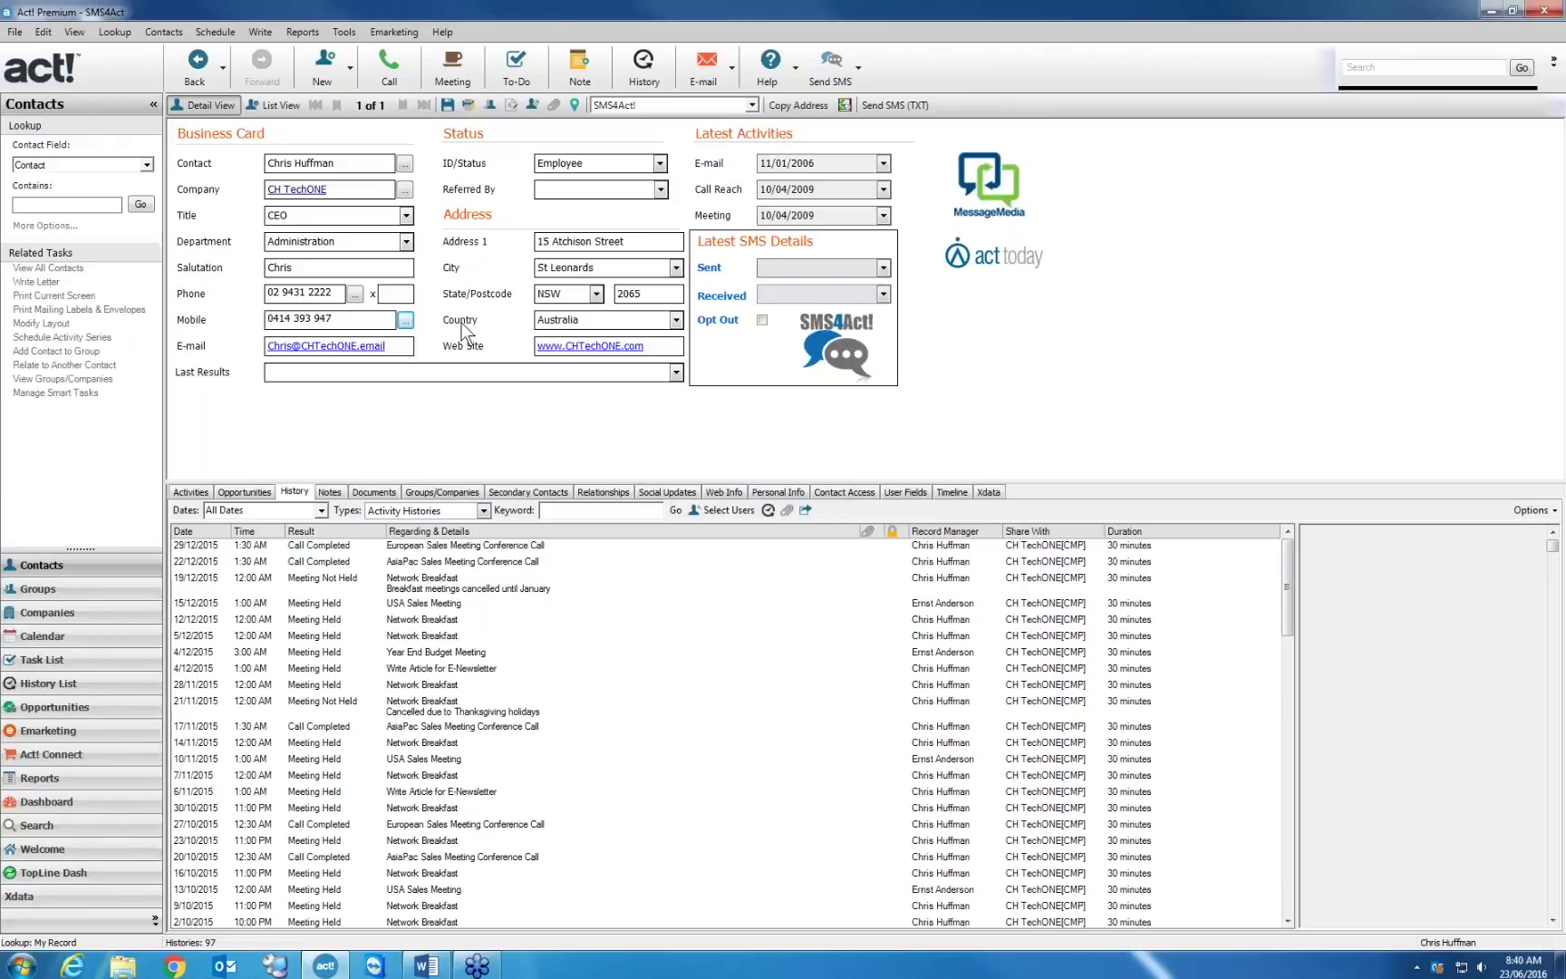
{"action": "left_click", "coordinate": [857, 67]}
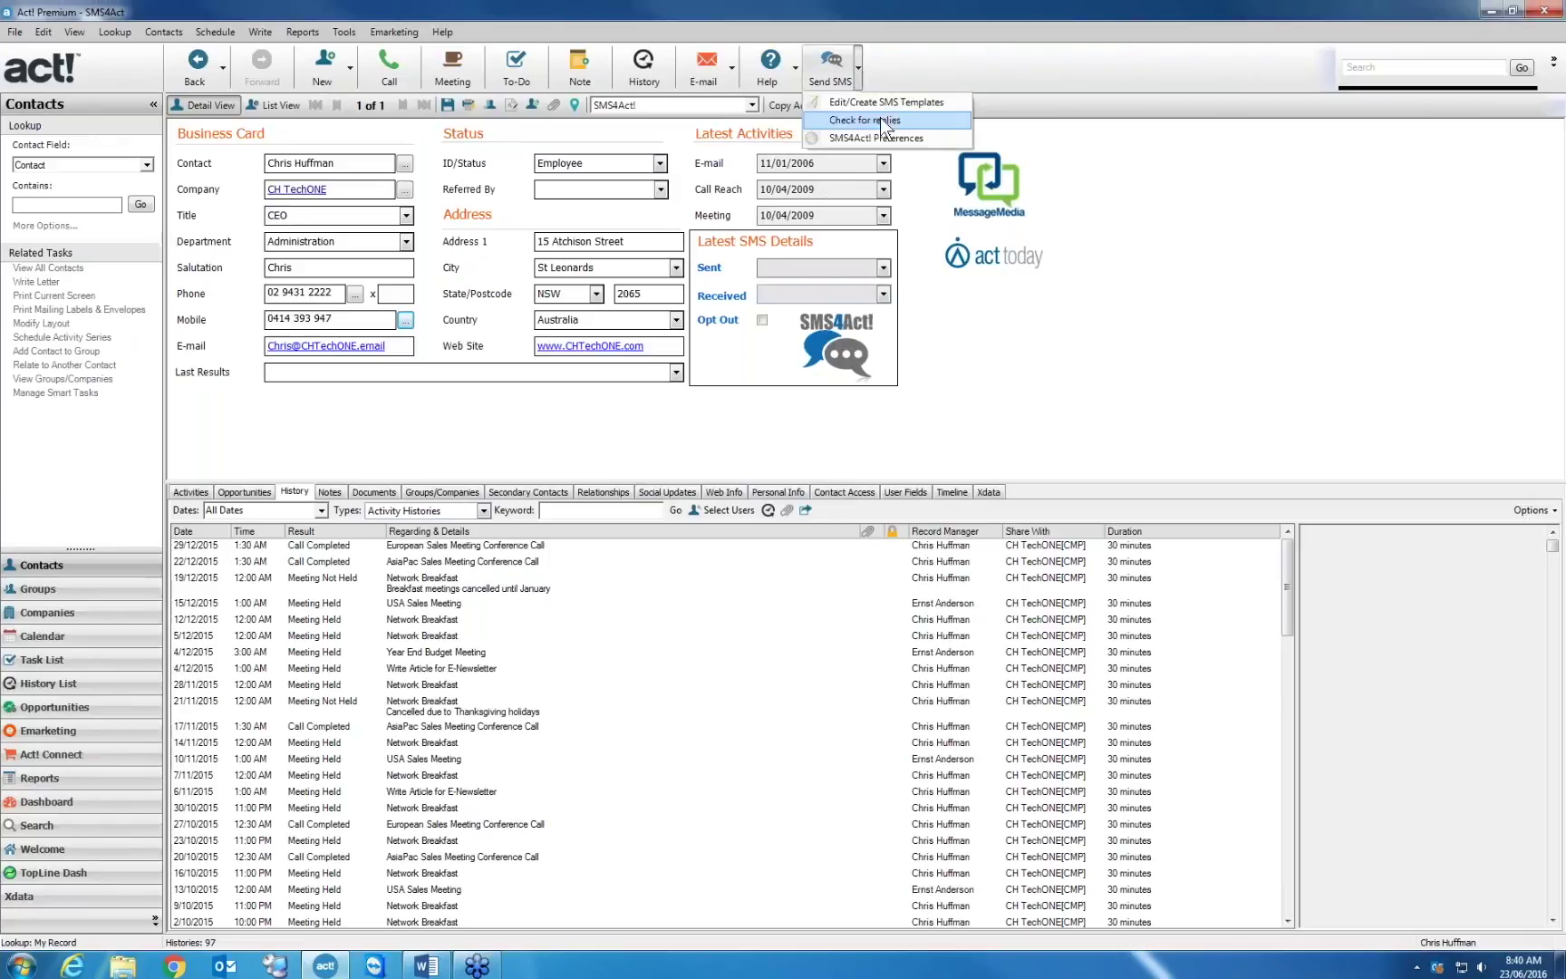
{"action": "left_click", "coordinate": [883, 119]}
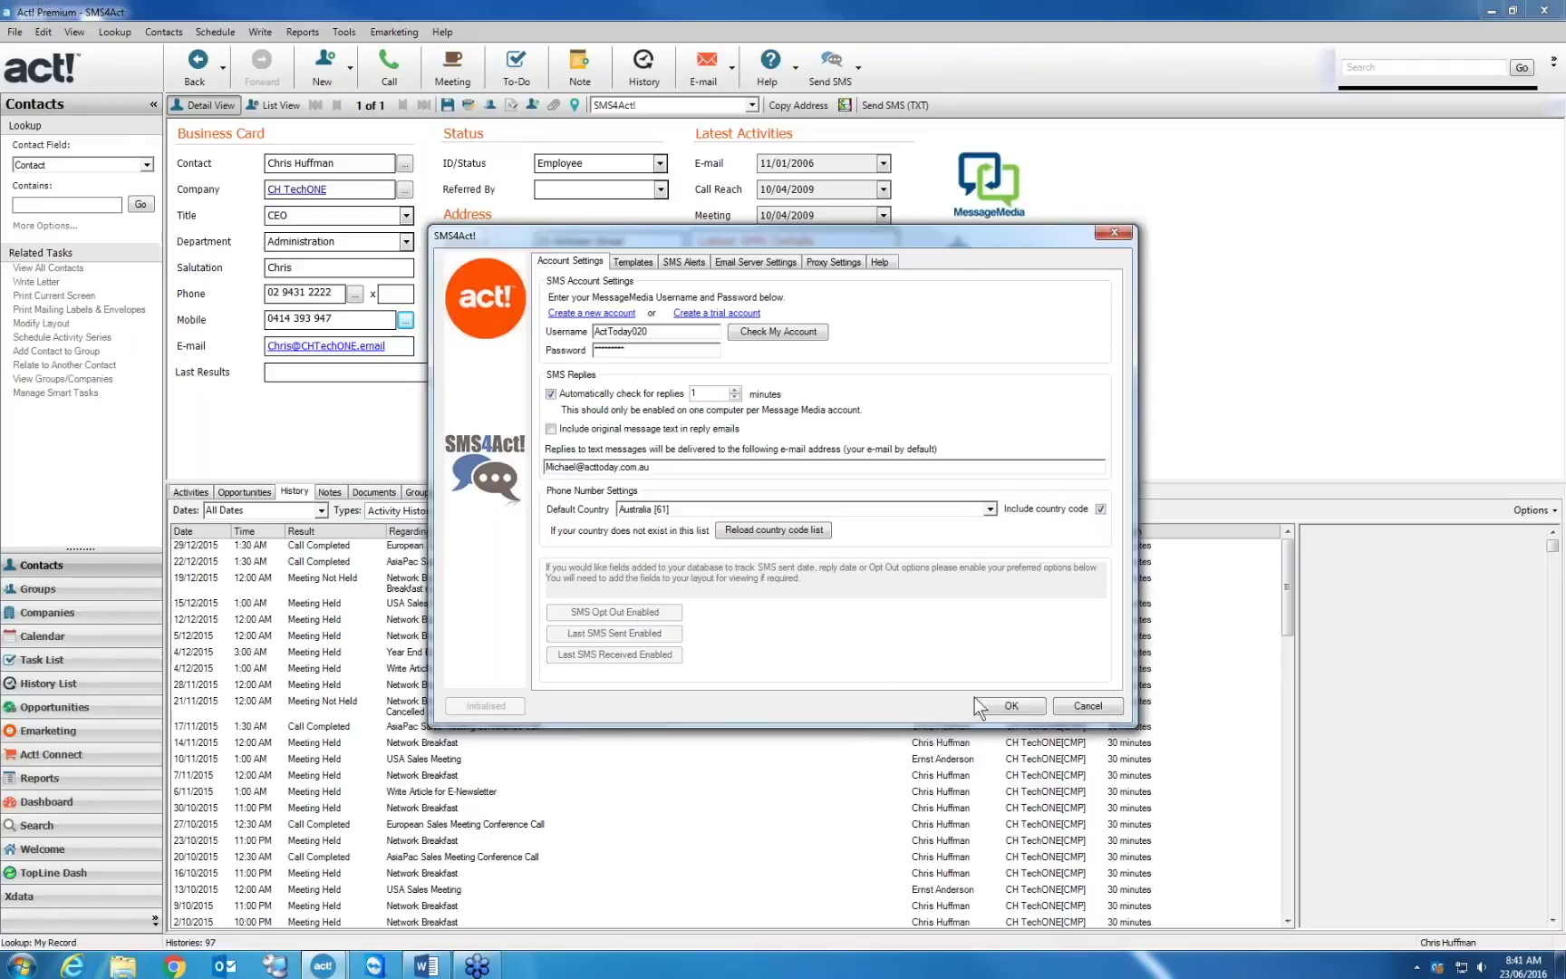
{"action": "left_click", "coordinate": [1082, 705]}
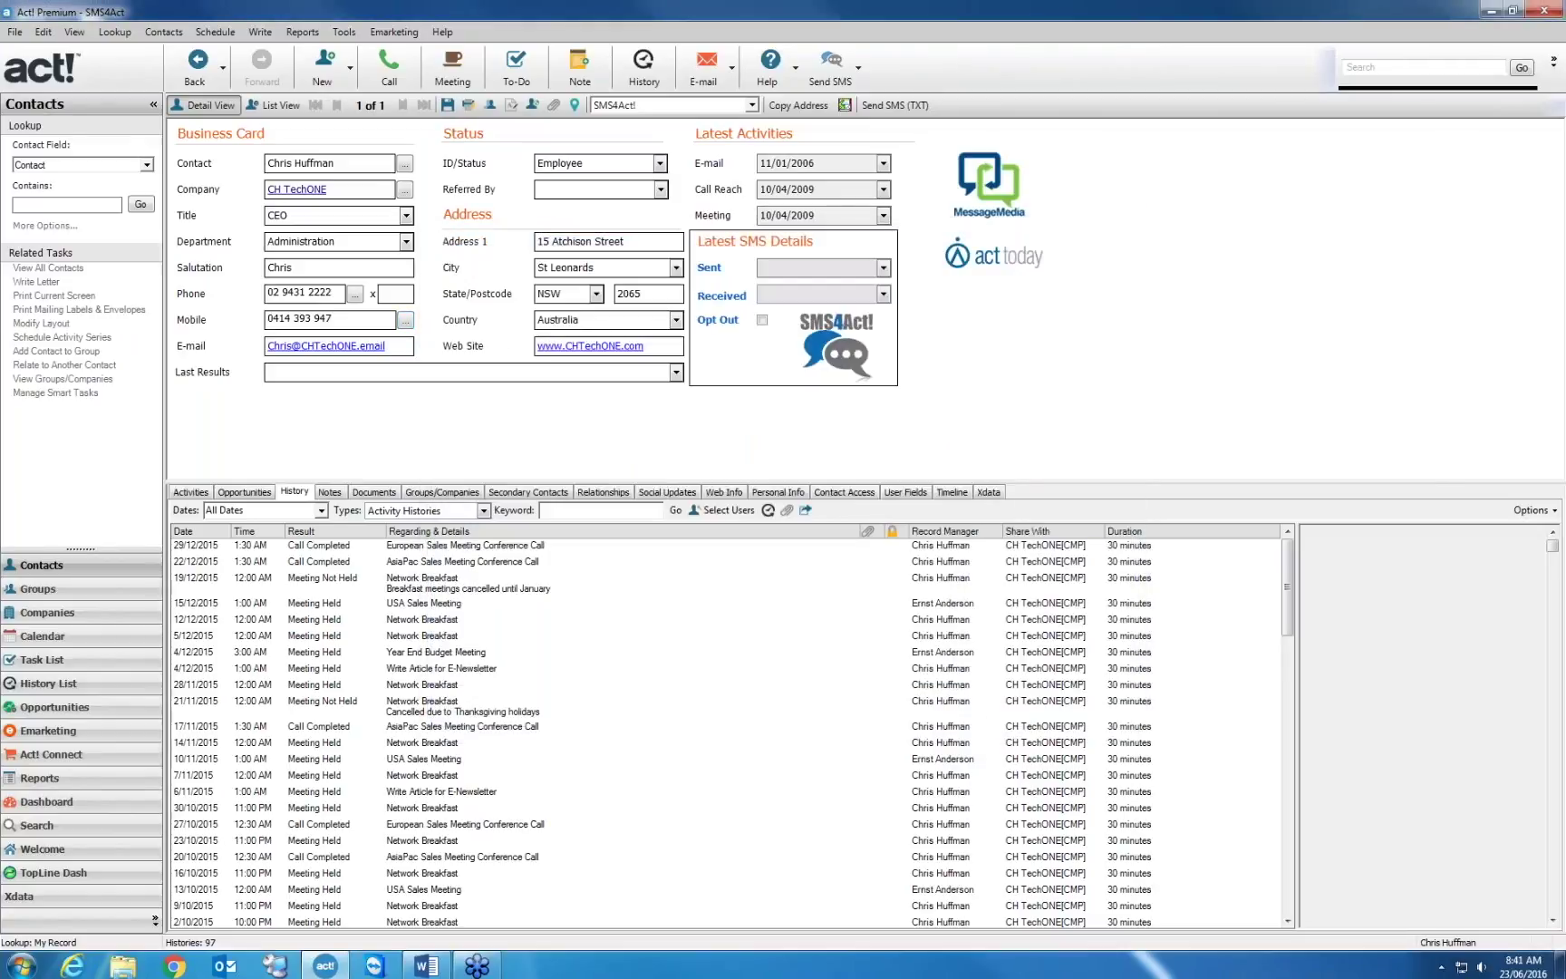
Look up the Act Today supplier contact by name to show their SMS history
{"action": "key", "text": "alt+l"}
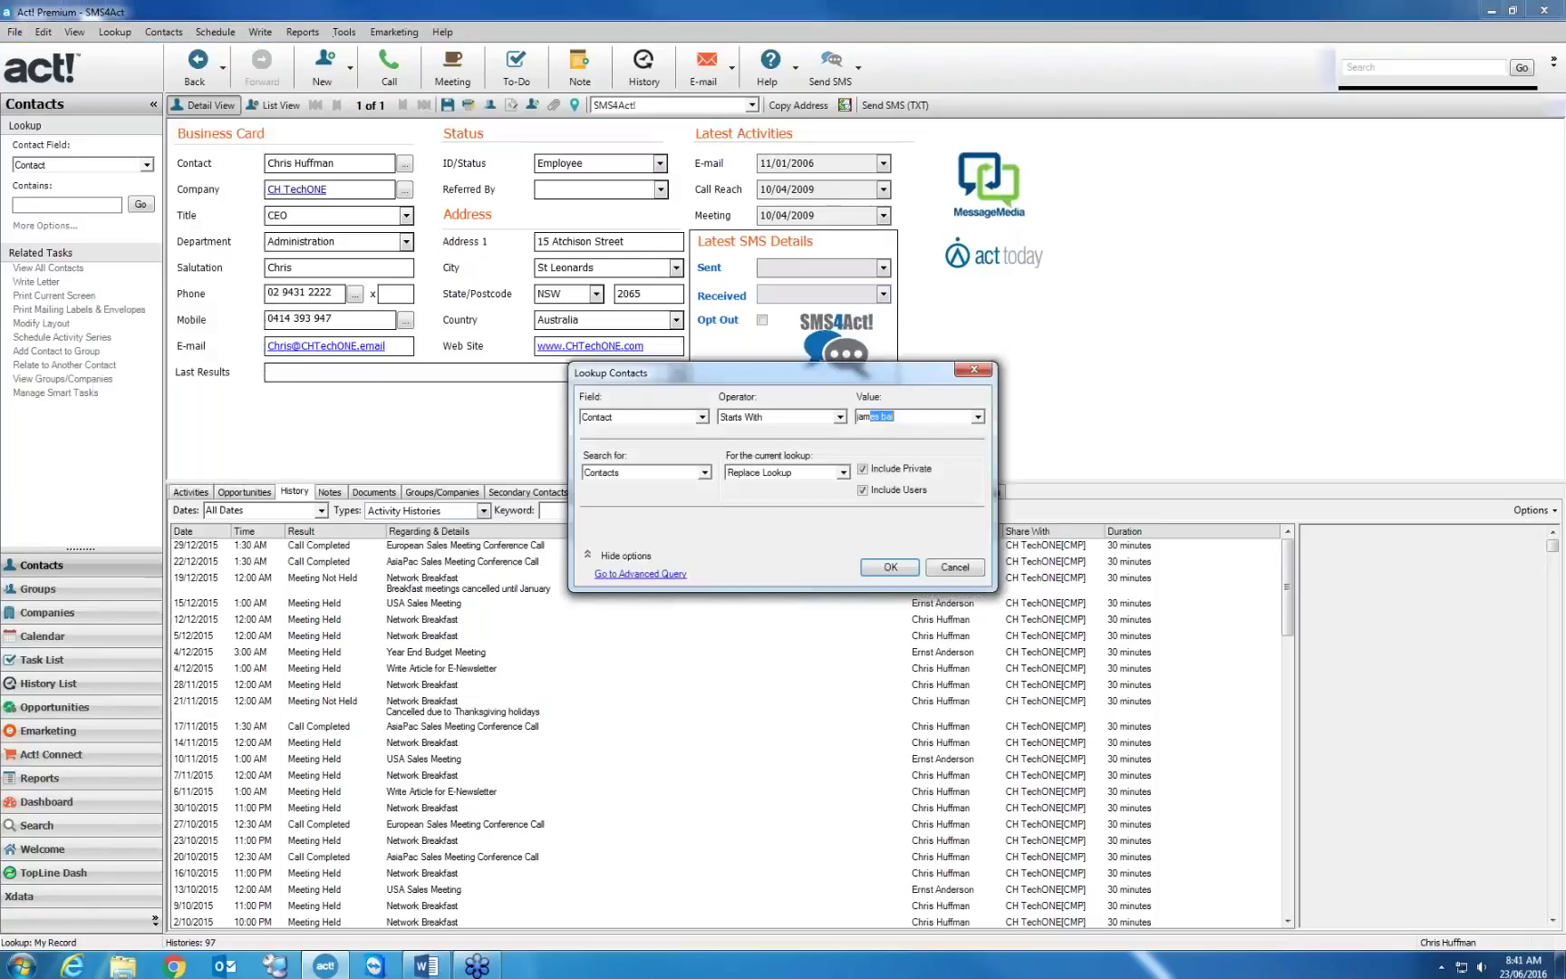
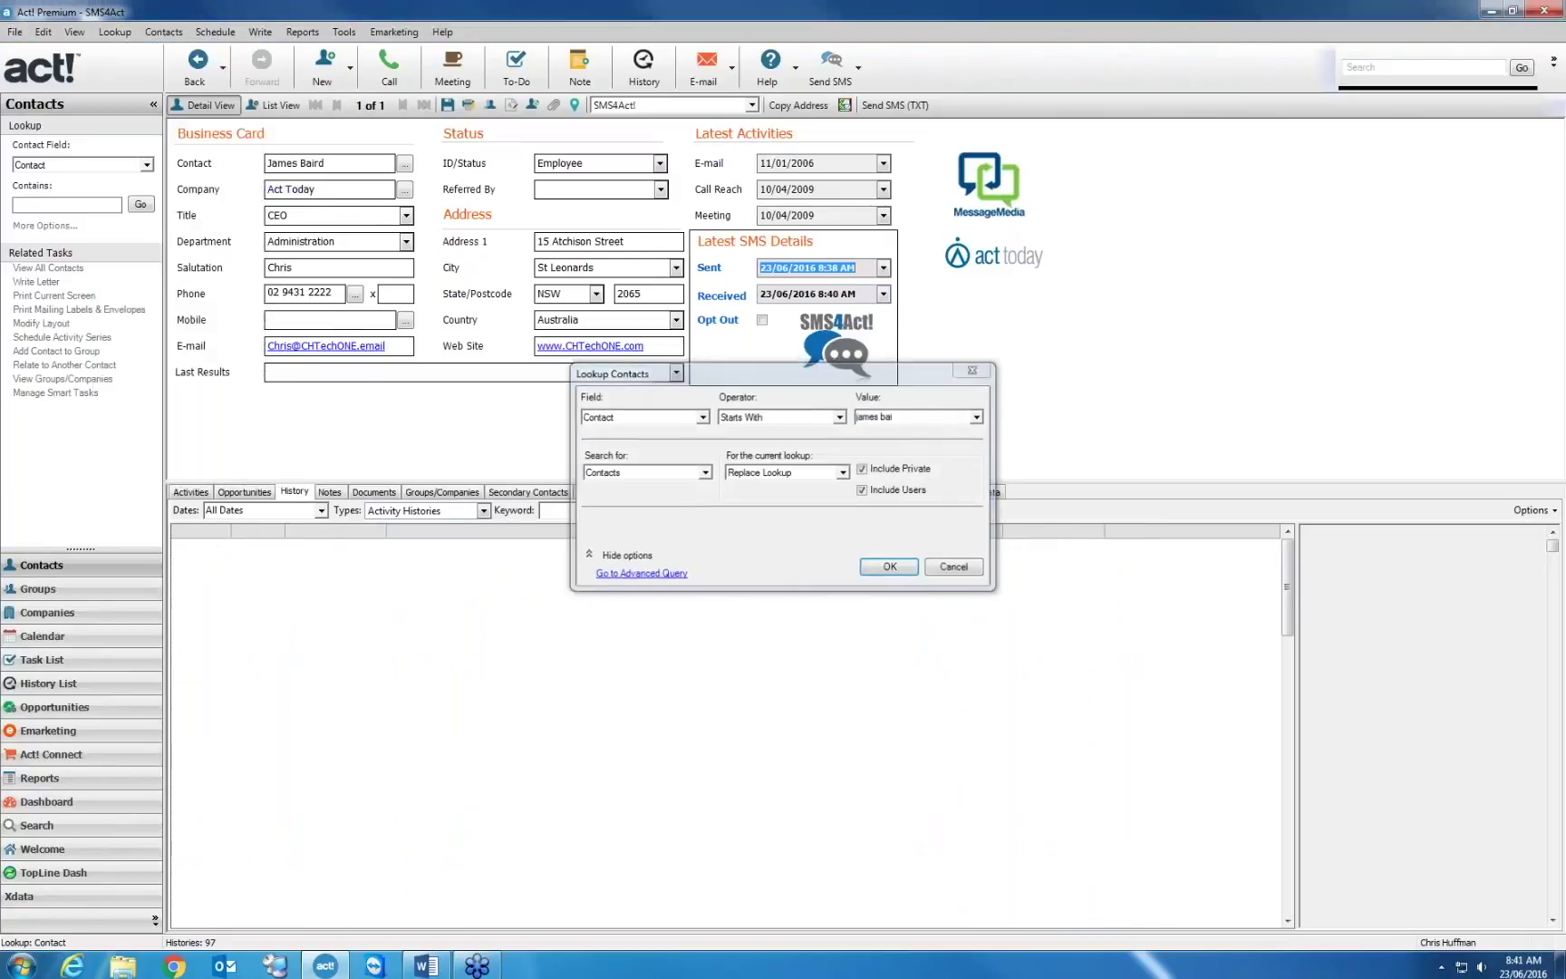
{"action": "key", "text": "Return"}
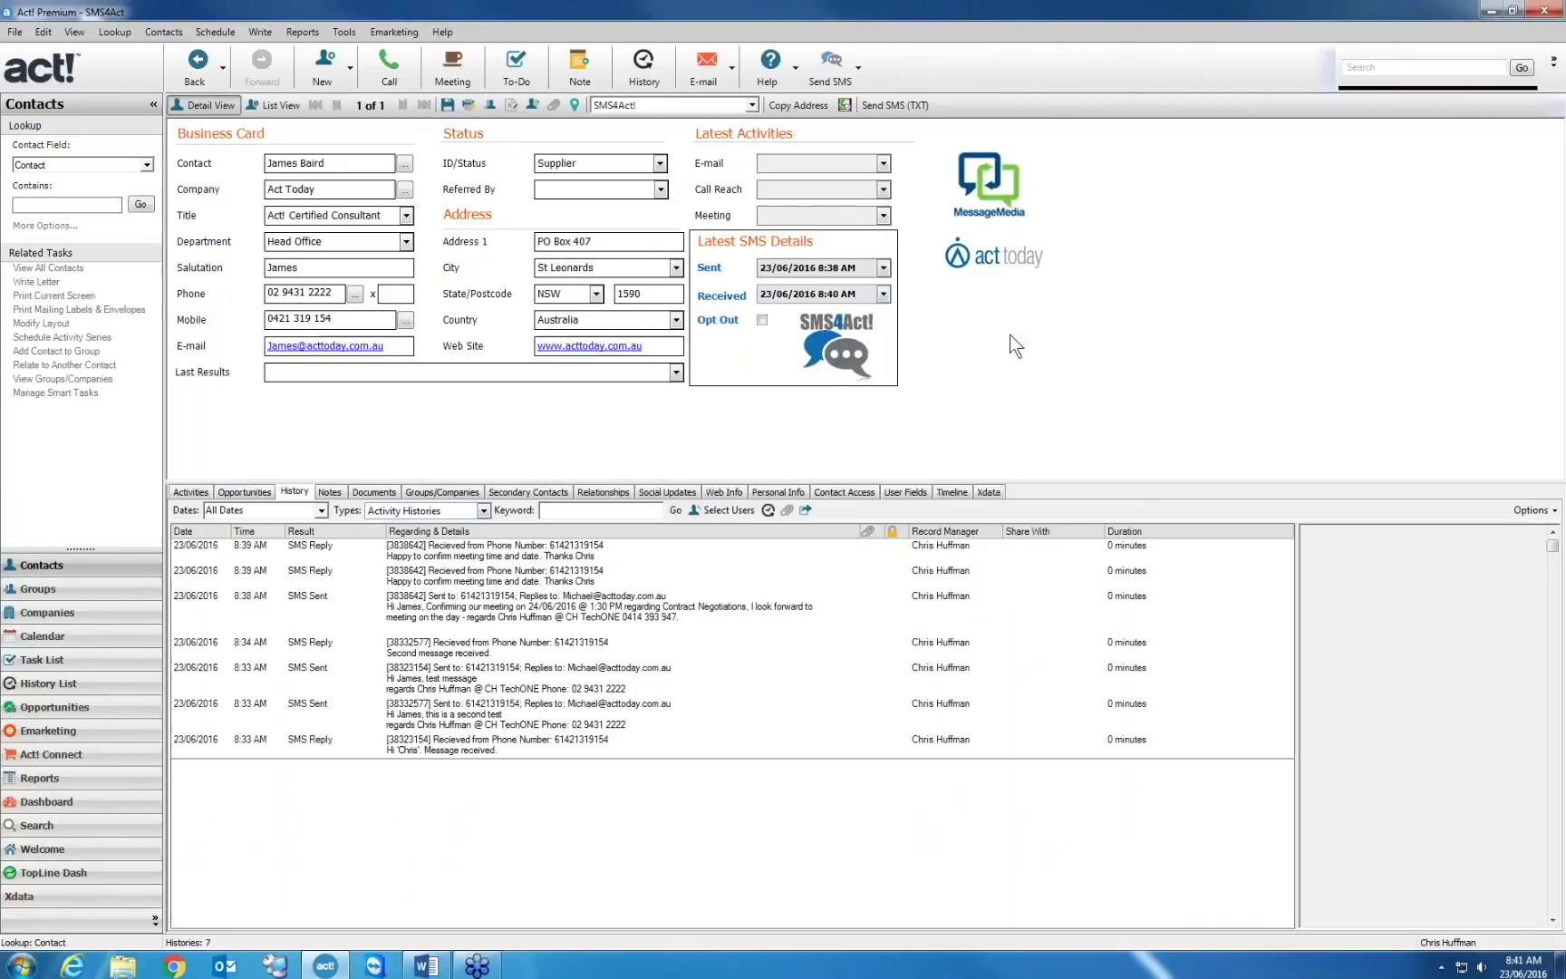
Look up contacts whose last meeting is older than 90 days and open one of the 88 results
{"action": "right_click", "coordinate": [806, 215]}
{"action": "left_click", "coordinate": [903, 313]}
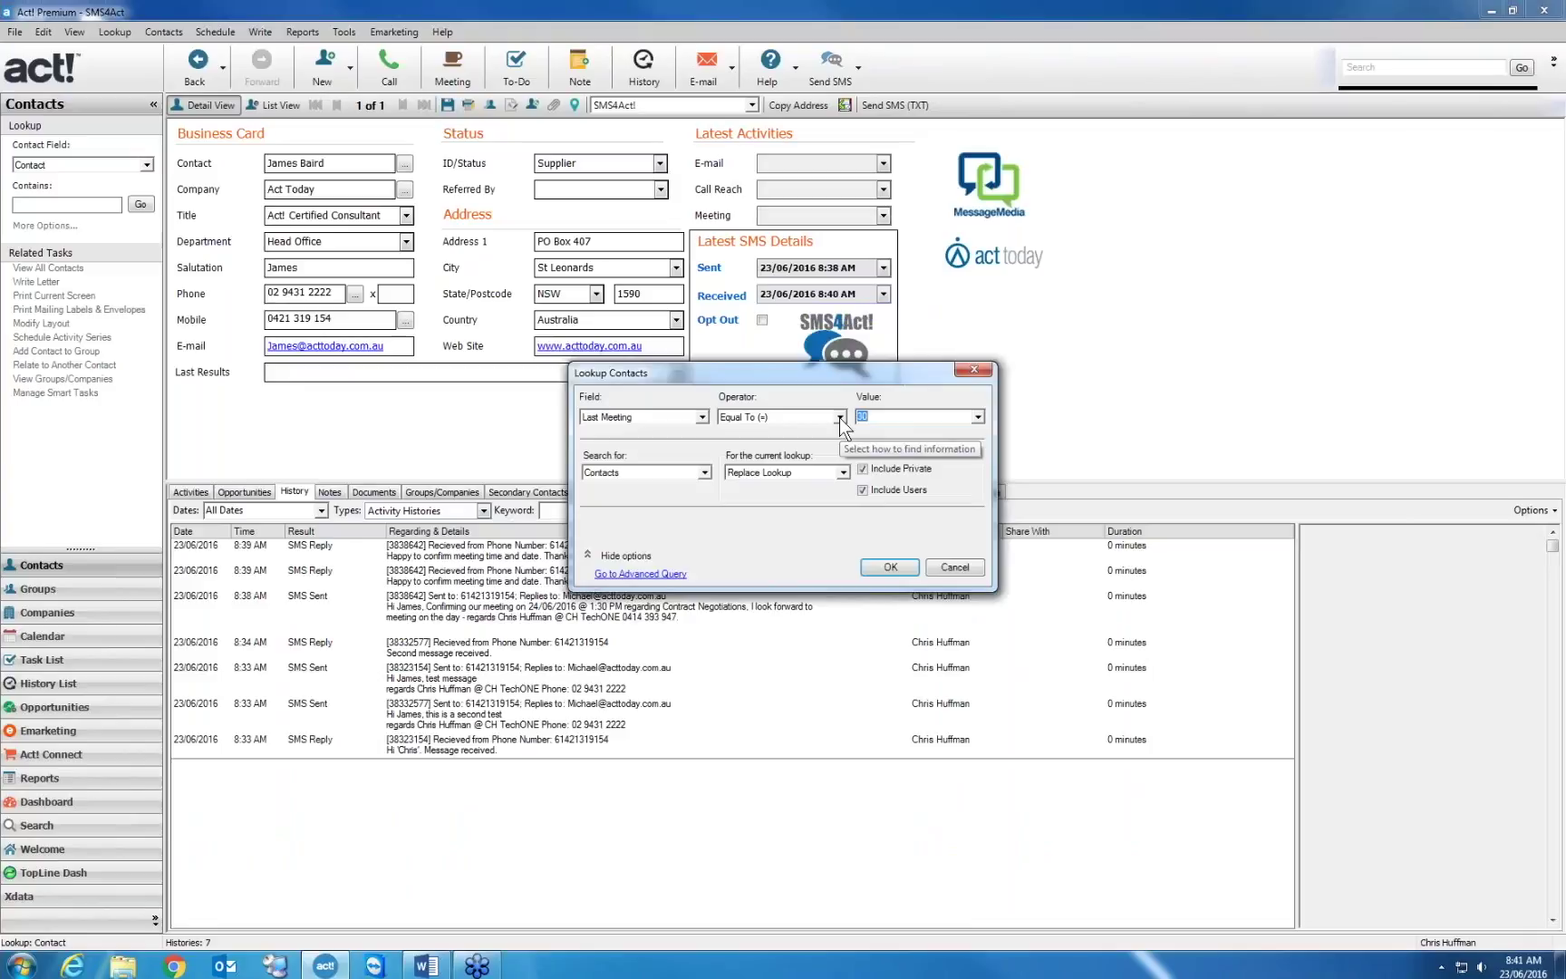
{"action": "left_click", "coordinate": [840, 417]}
{"action": "left_click", "coordinate": [797, 510]}
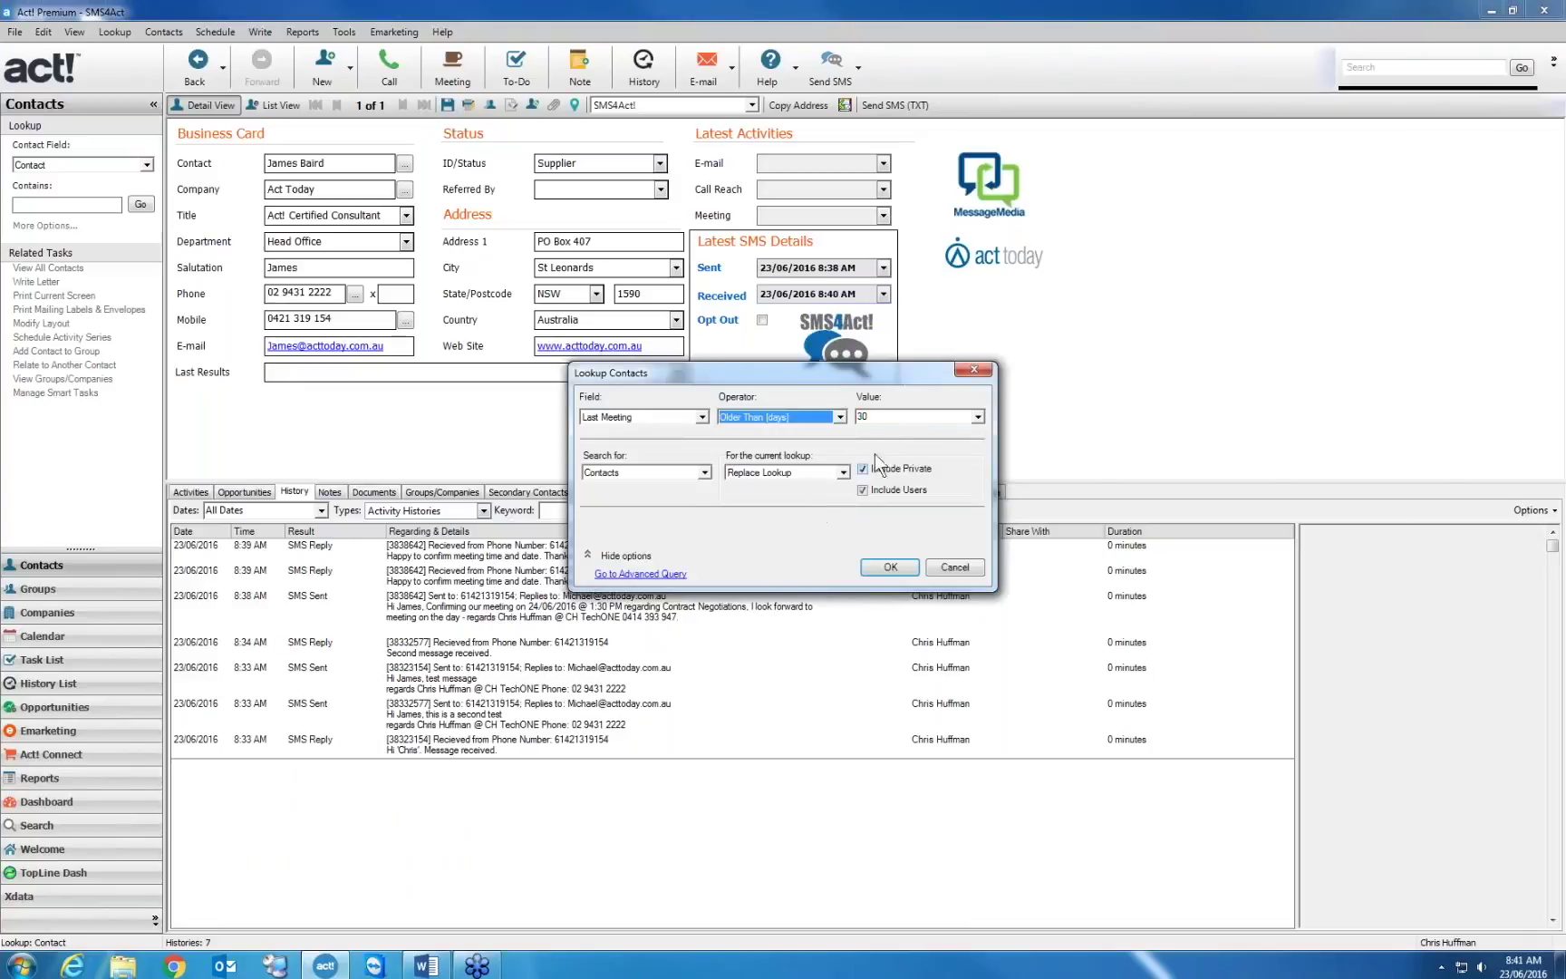
{"action": "type", "text": "90"}
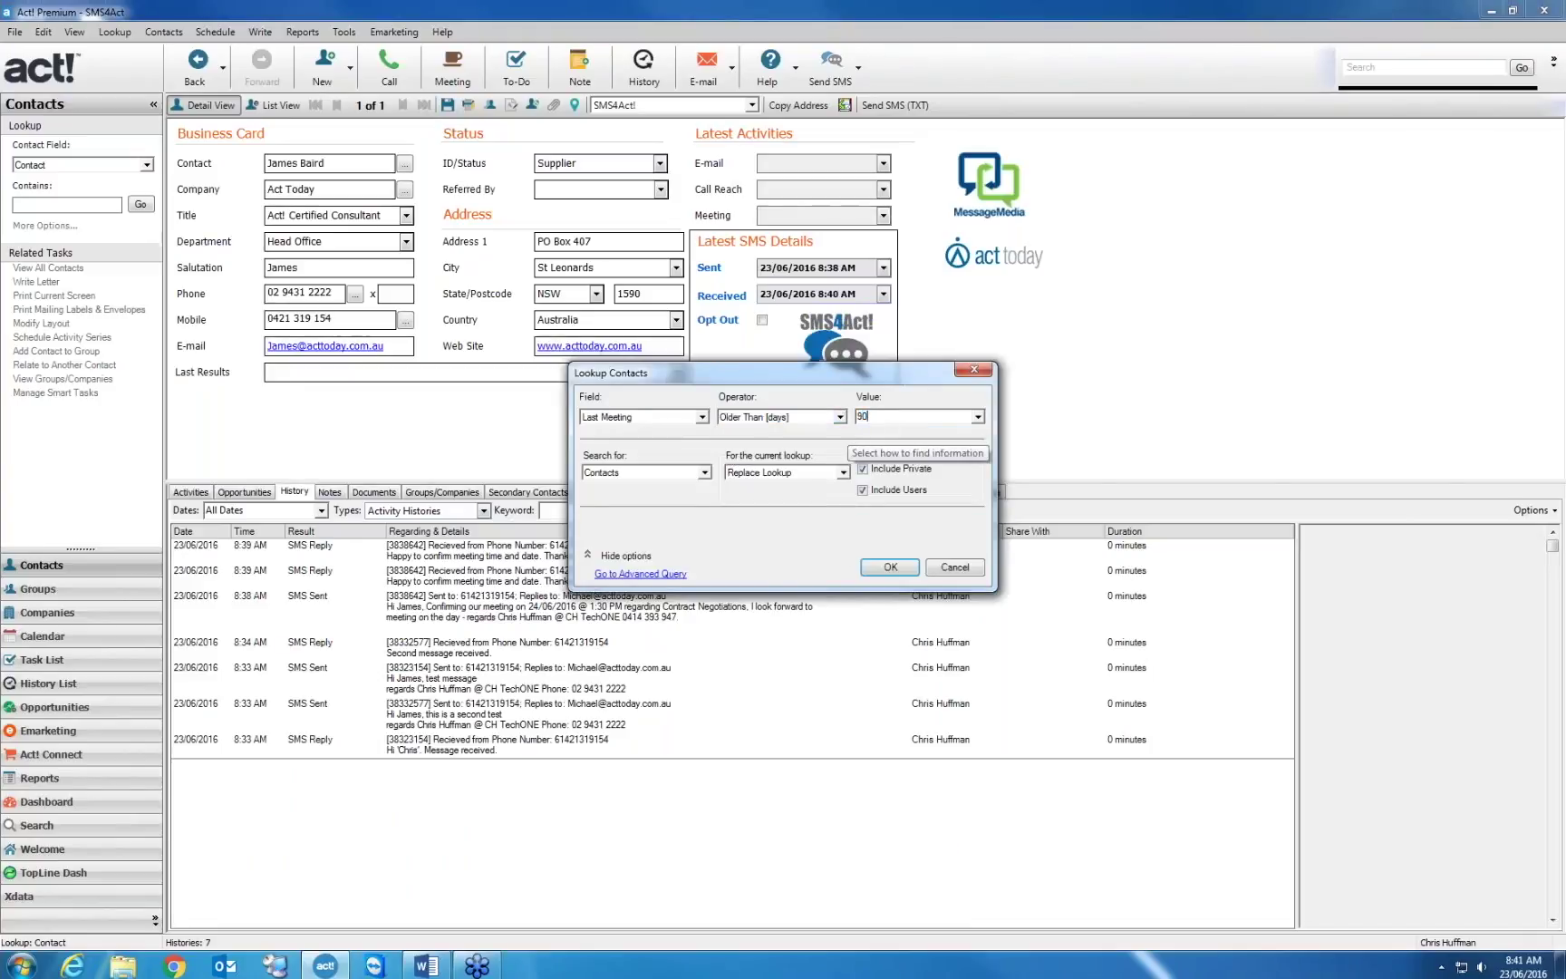
{"action": "left_click", "coordinate": [890, 566]}
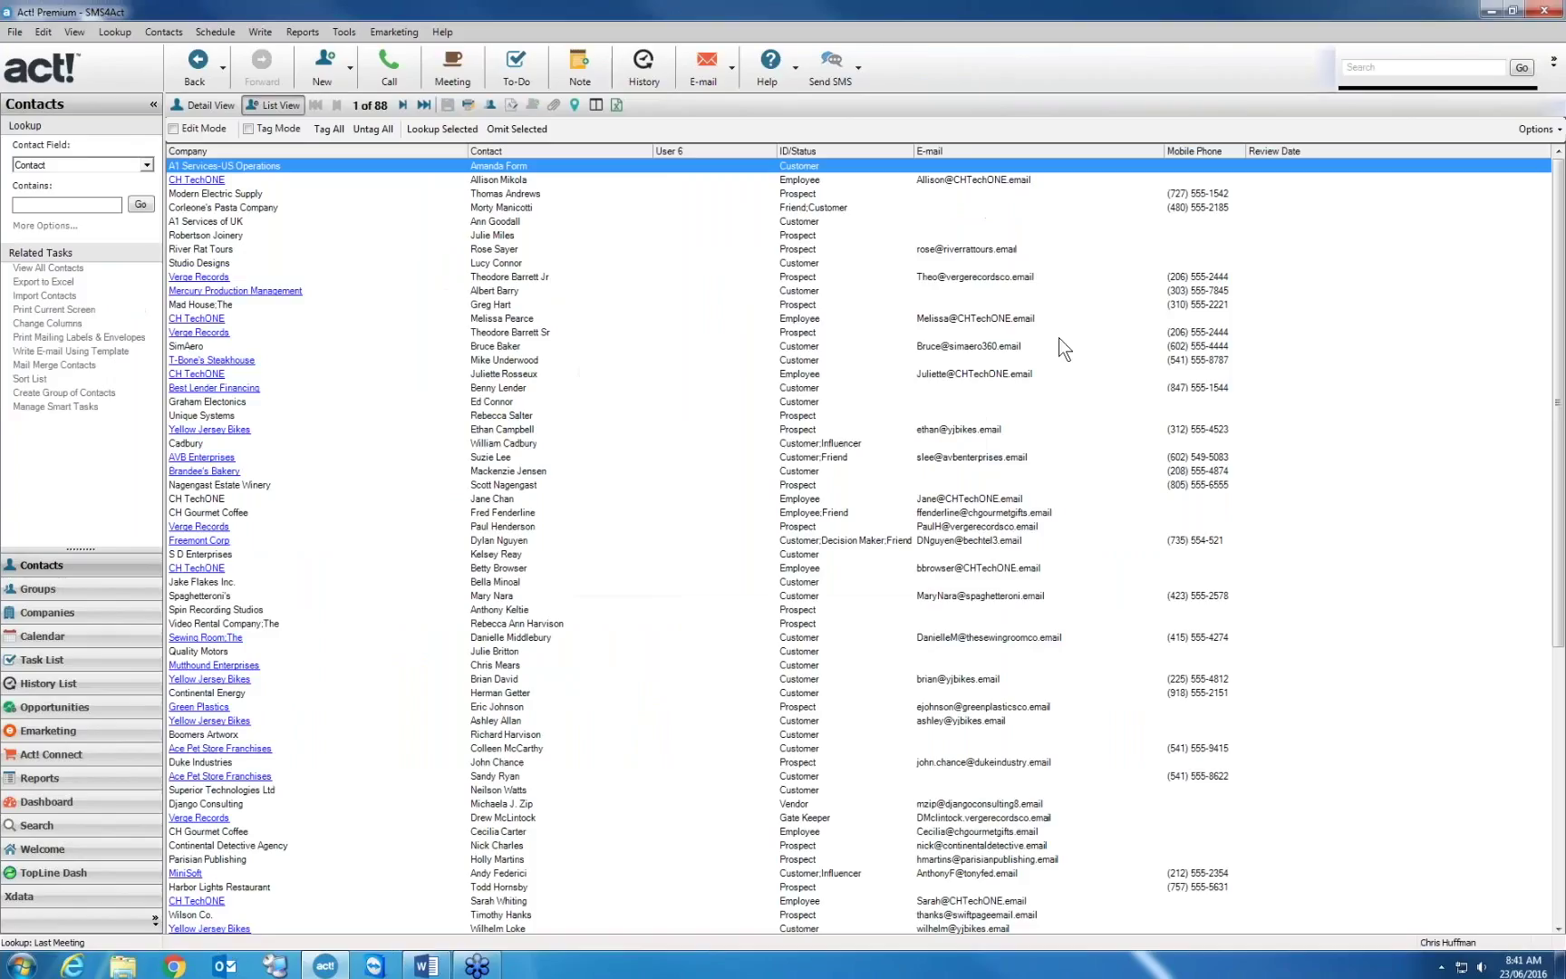
{"action": "double_click", "coordinate": [515, 225]}
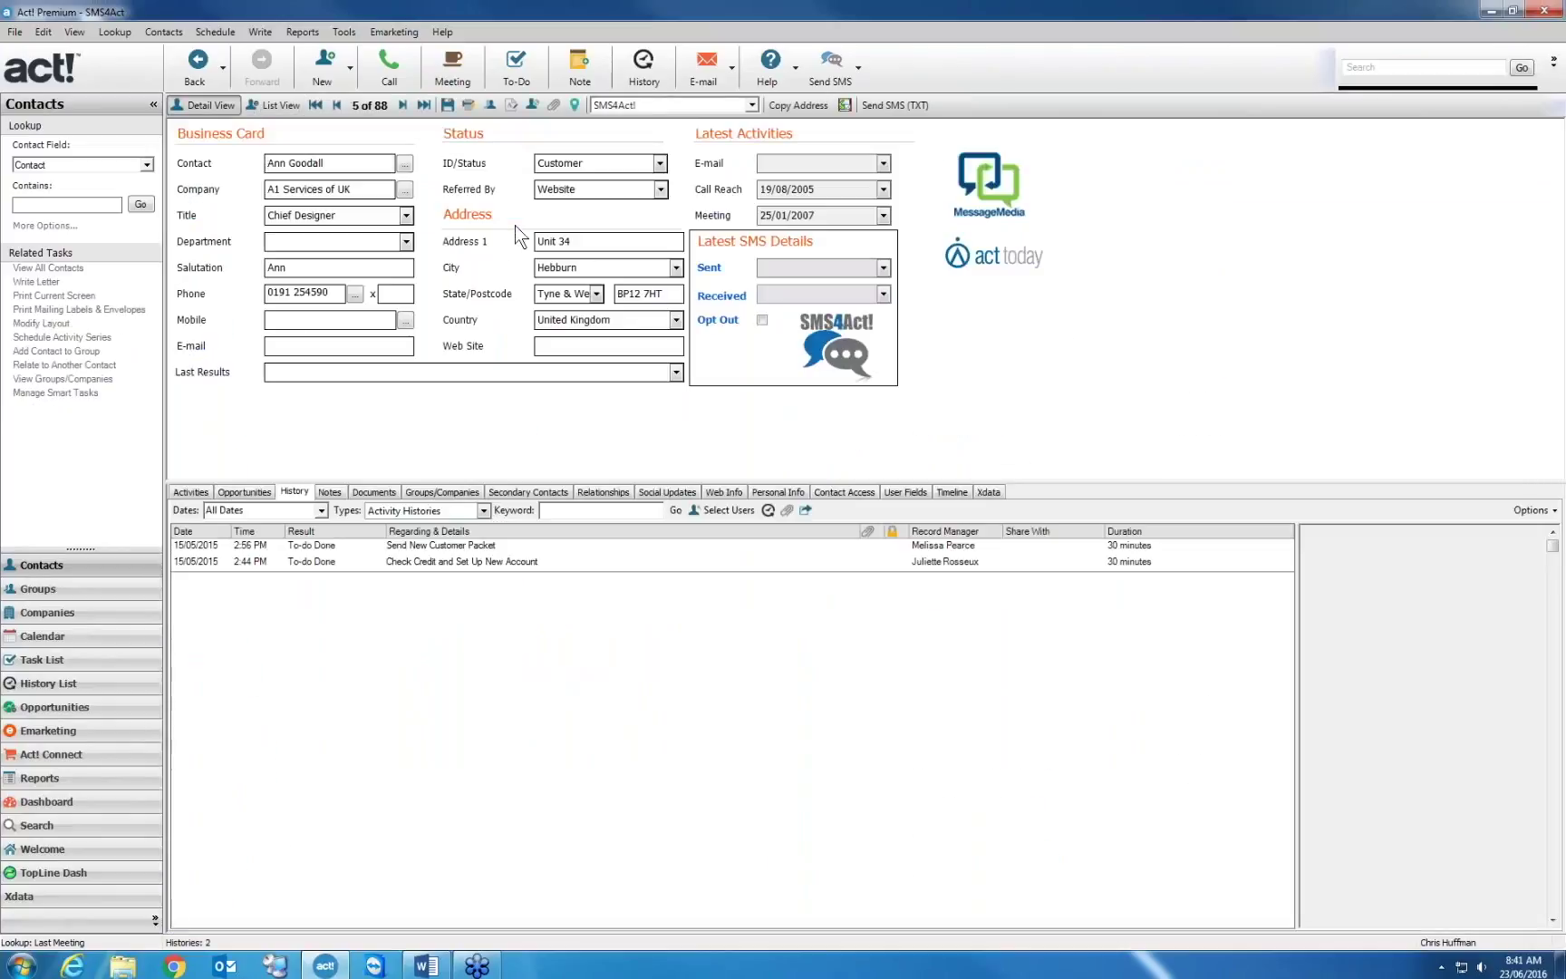
{"action": "right_click", "coordinate": [816, 270]}
Look up contacts whose Last SMS Sent is On or After 1/6/2016, narrowing the list to 7
{"action": "left_click", "coordinate": [896, 369]}
{"action": "left_click", "coordinate": [839, 416]}
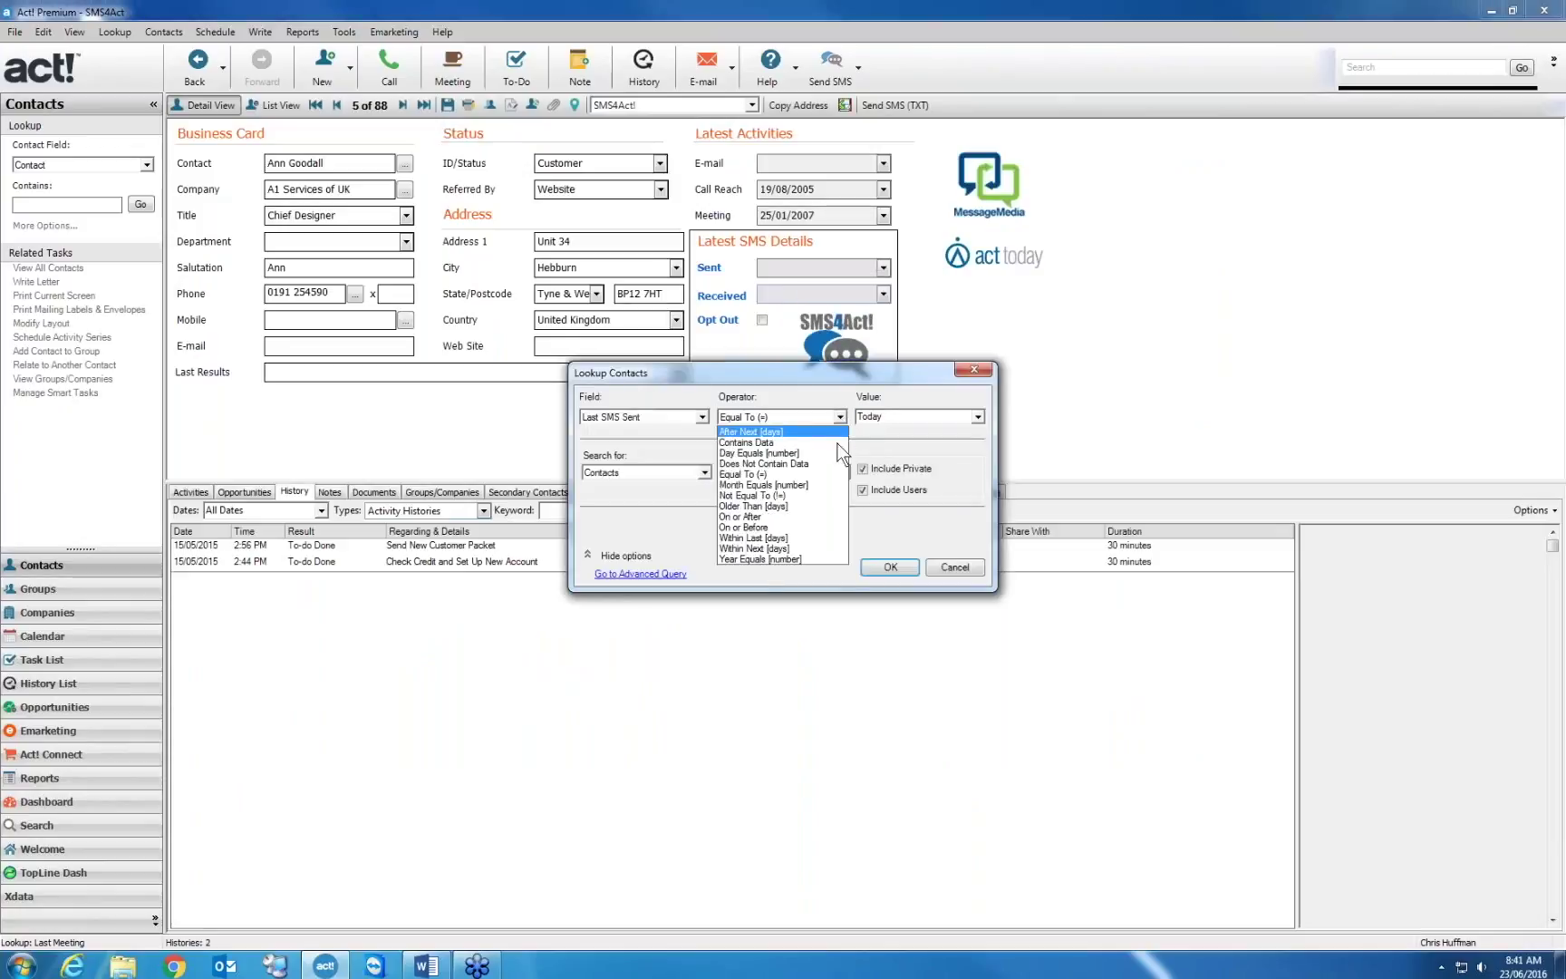
{"action": "left_click", "coordinate": [801, 516]}
{"action": "left_click", "coordinate": [895, 419]}
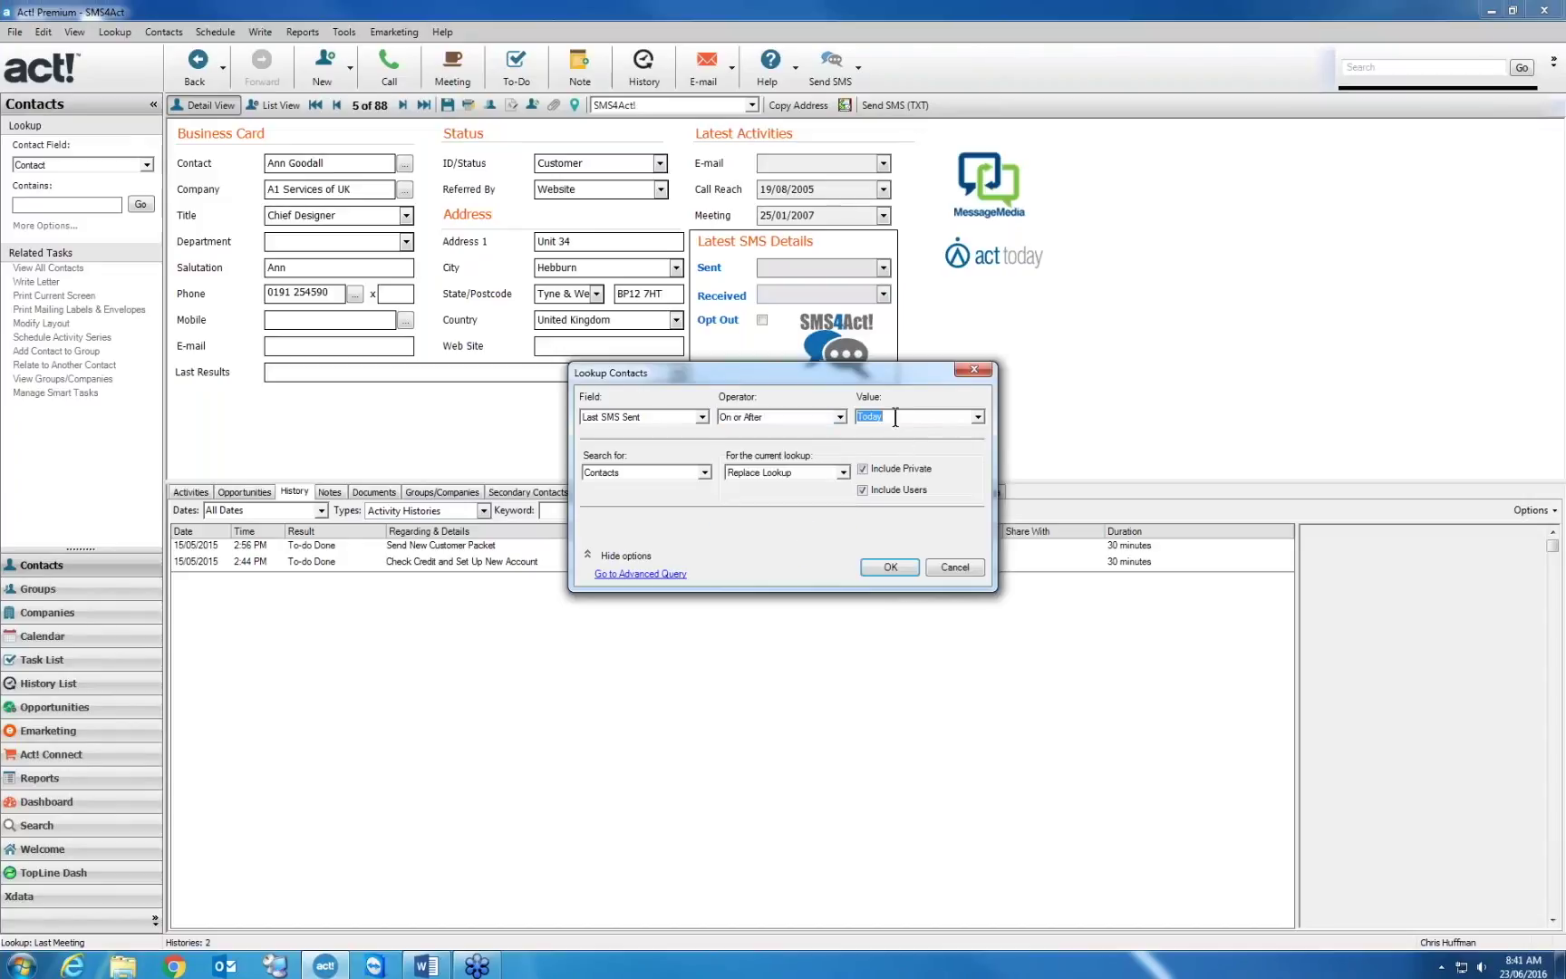
{"action": "type", "text": "1/7/"}
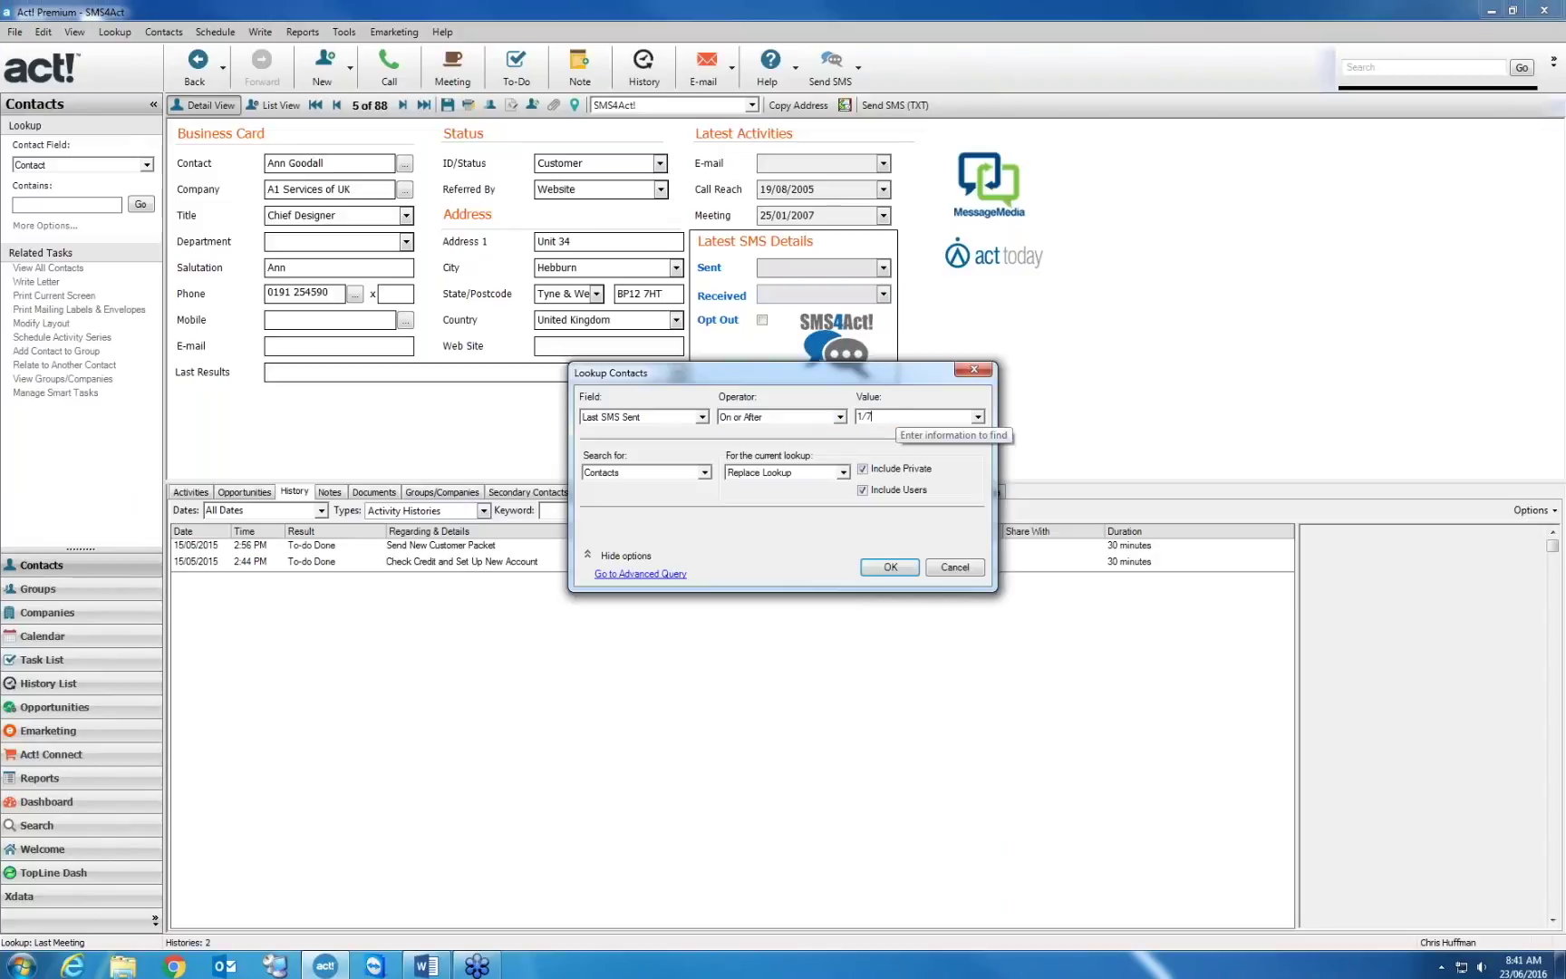
{"action": "key", "text": "BackSpace"}
{"action": "type", "text": "6/2"}
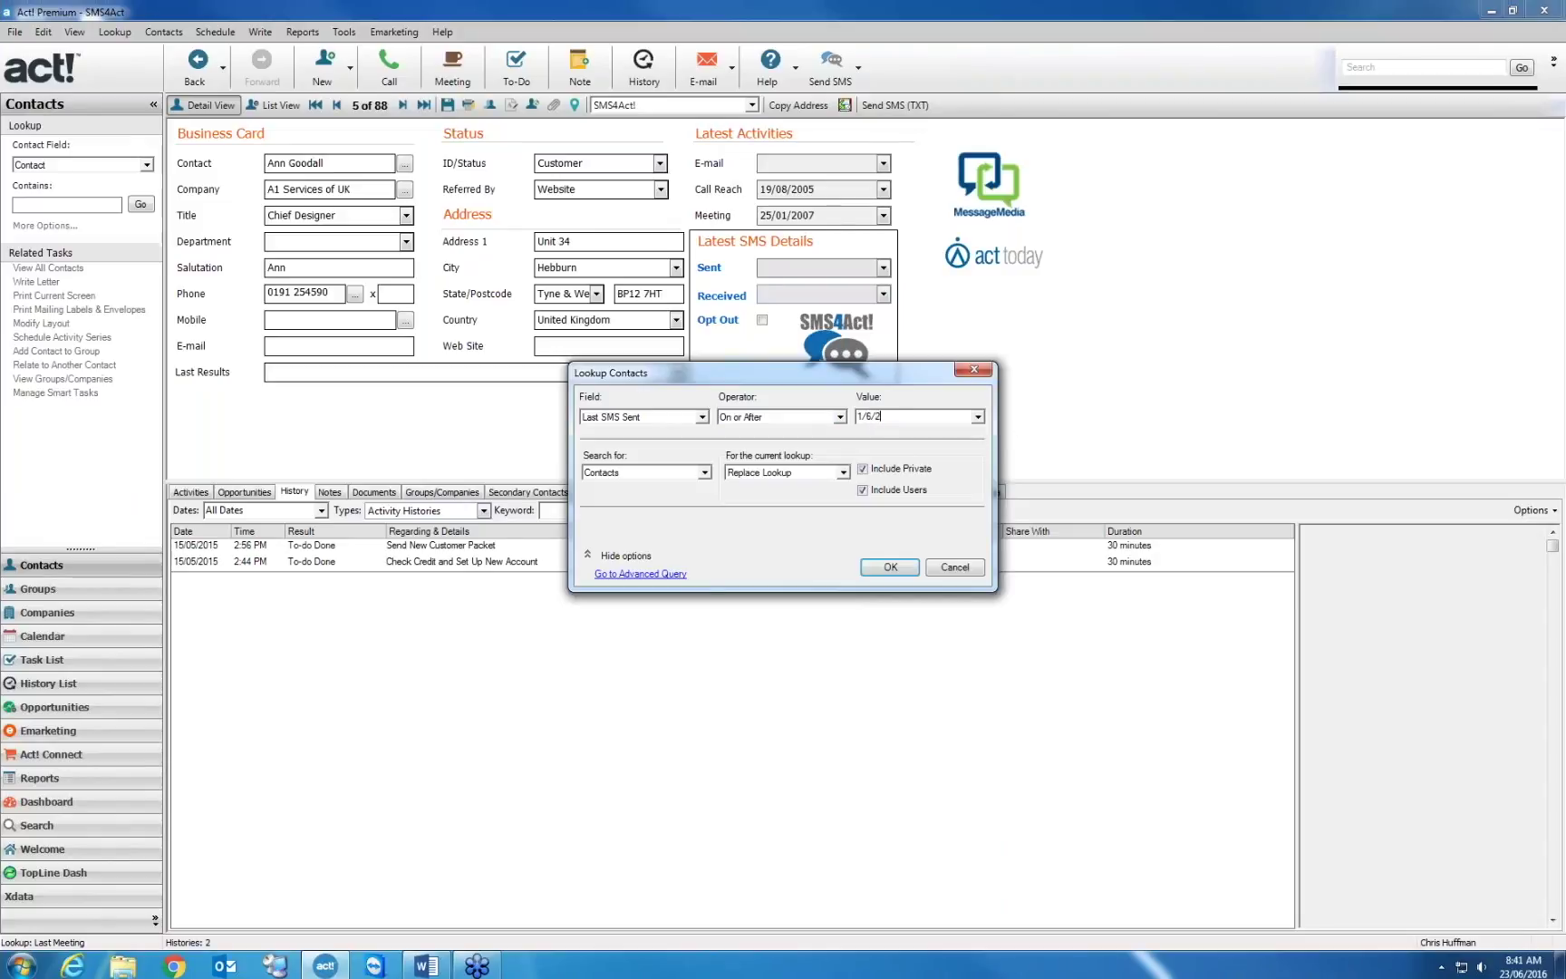
{"action": "type", "text": "016"}
{"action": "left_click", "coordinate": [891, 567]}
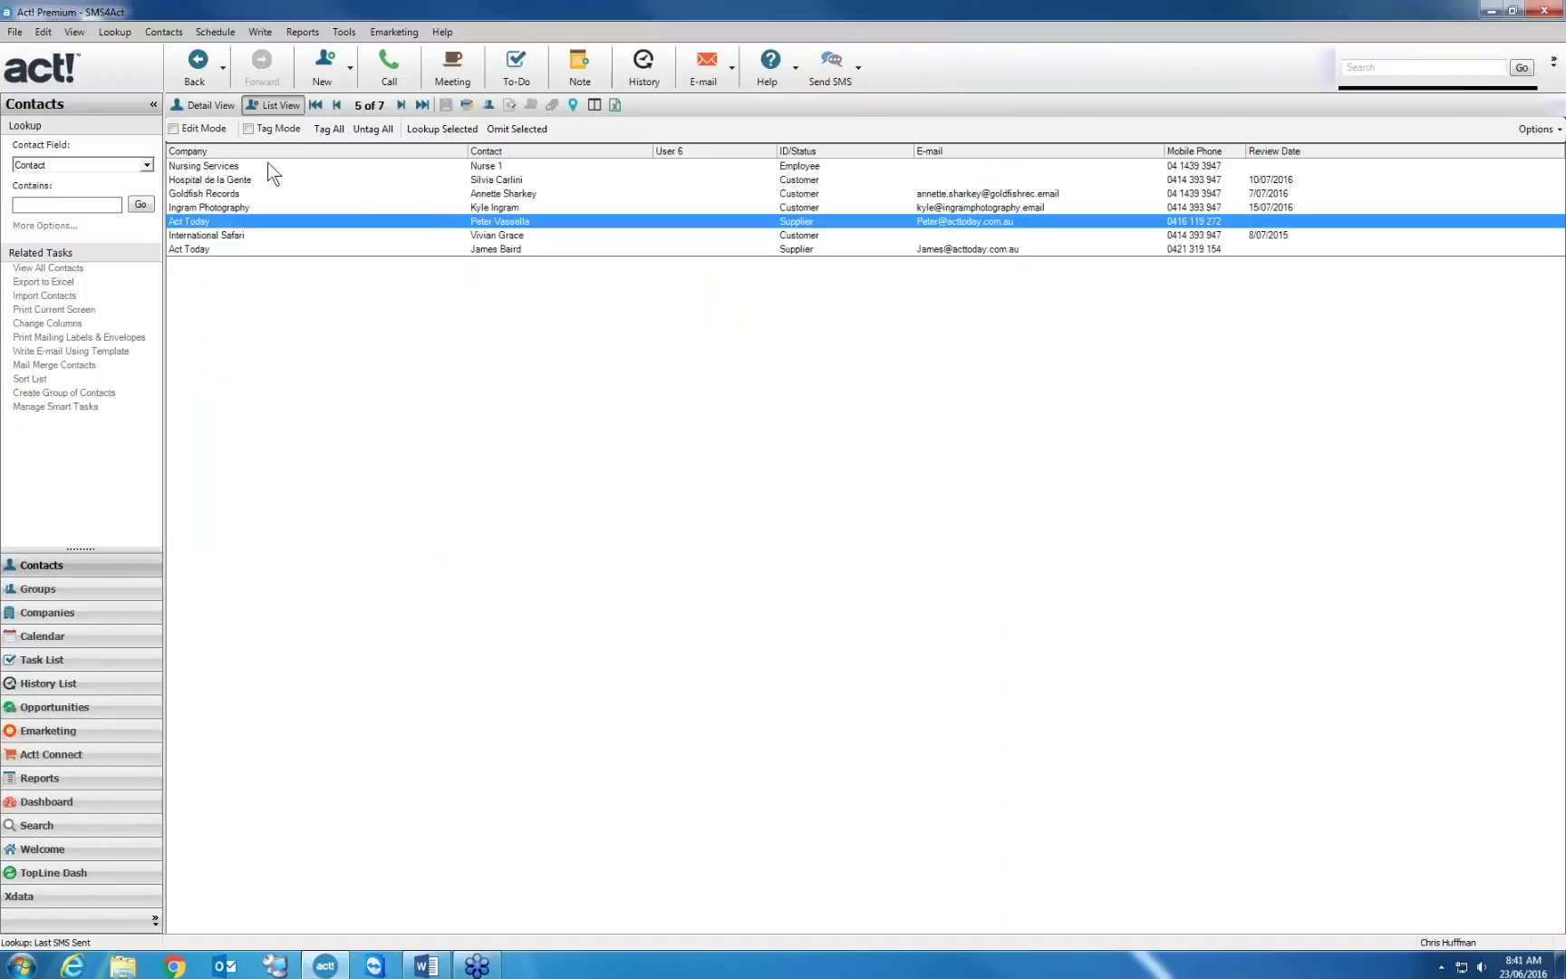
Tick Opt Out for the Nursing Services contact, send it a confirmed SMS, then open SMS4Act! preferences
{"action": "left_click", "coordinate": [197, 103]}
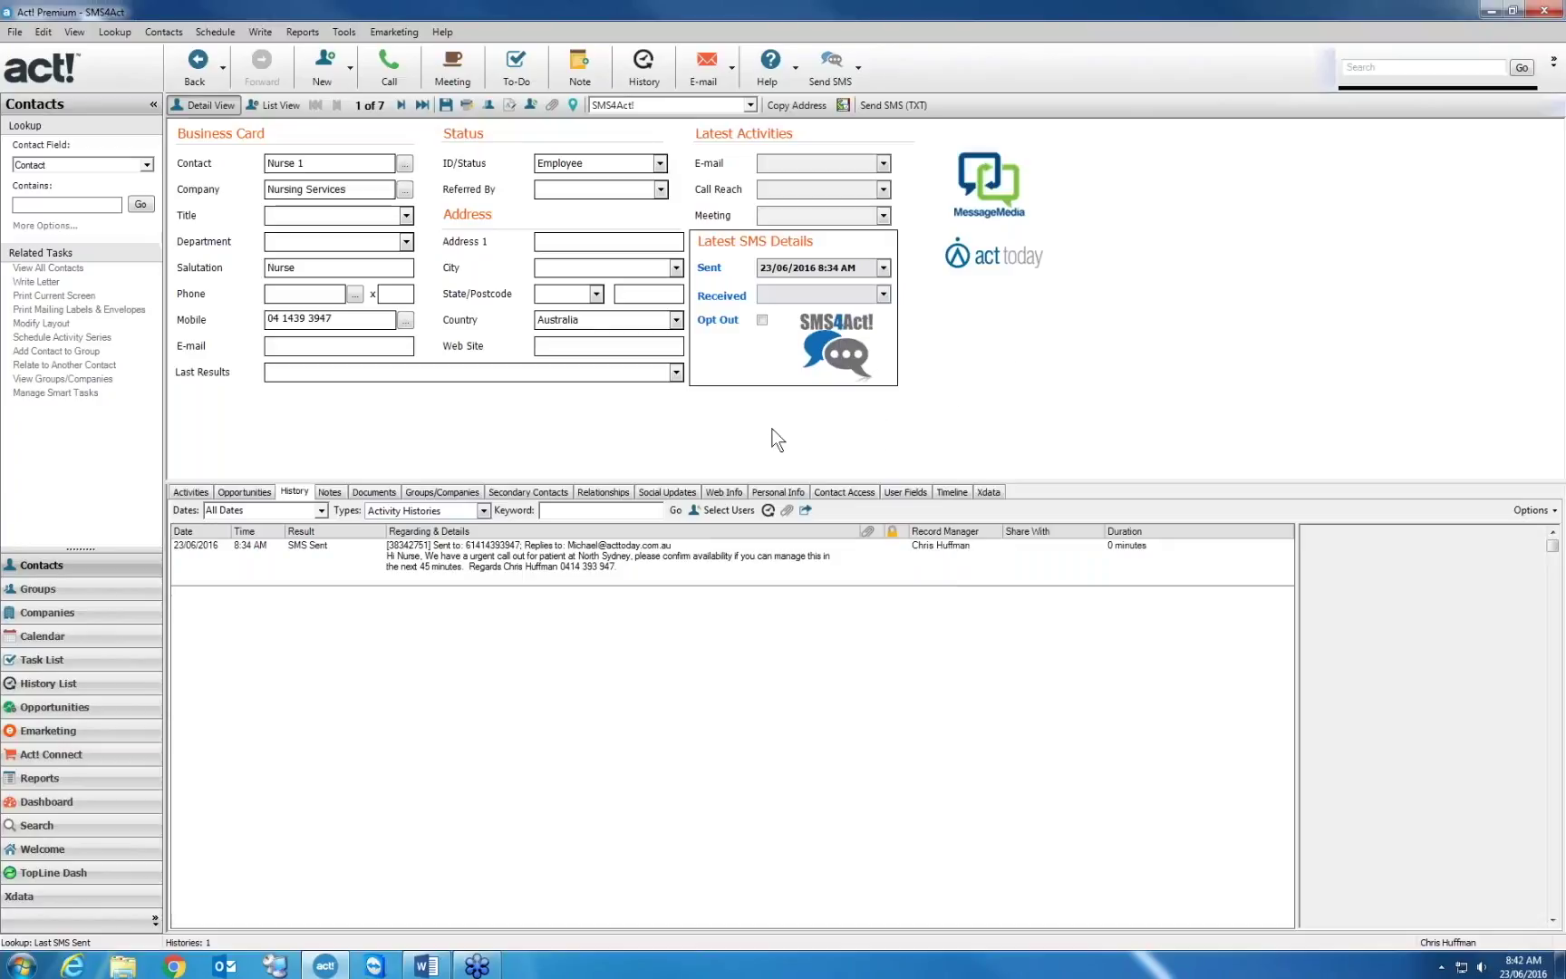
{"action": "left_click", "coordinate": [762, 320]}
{"action": "left_click", "coordinate": [823, 73]}
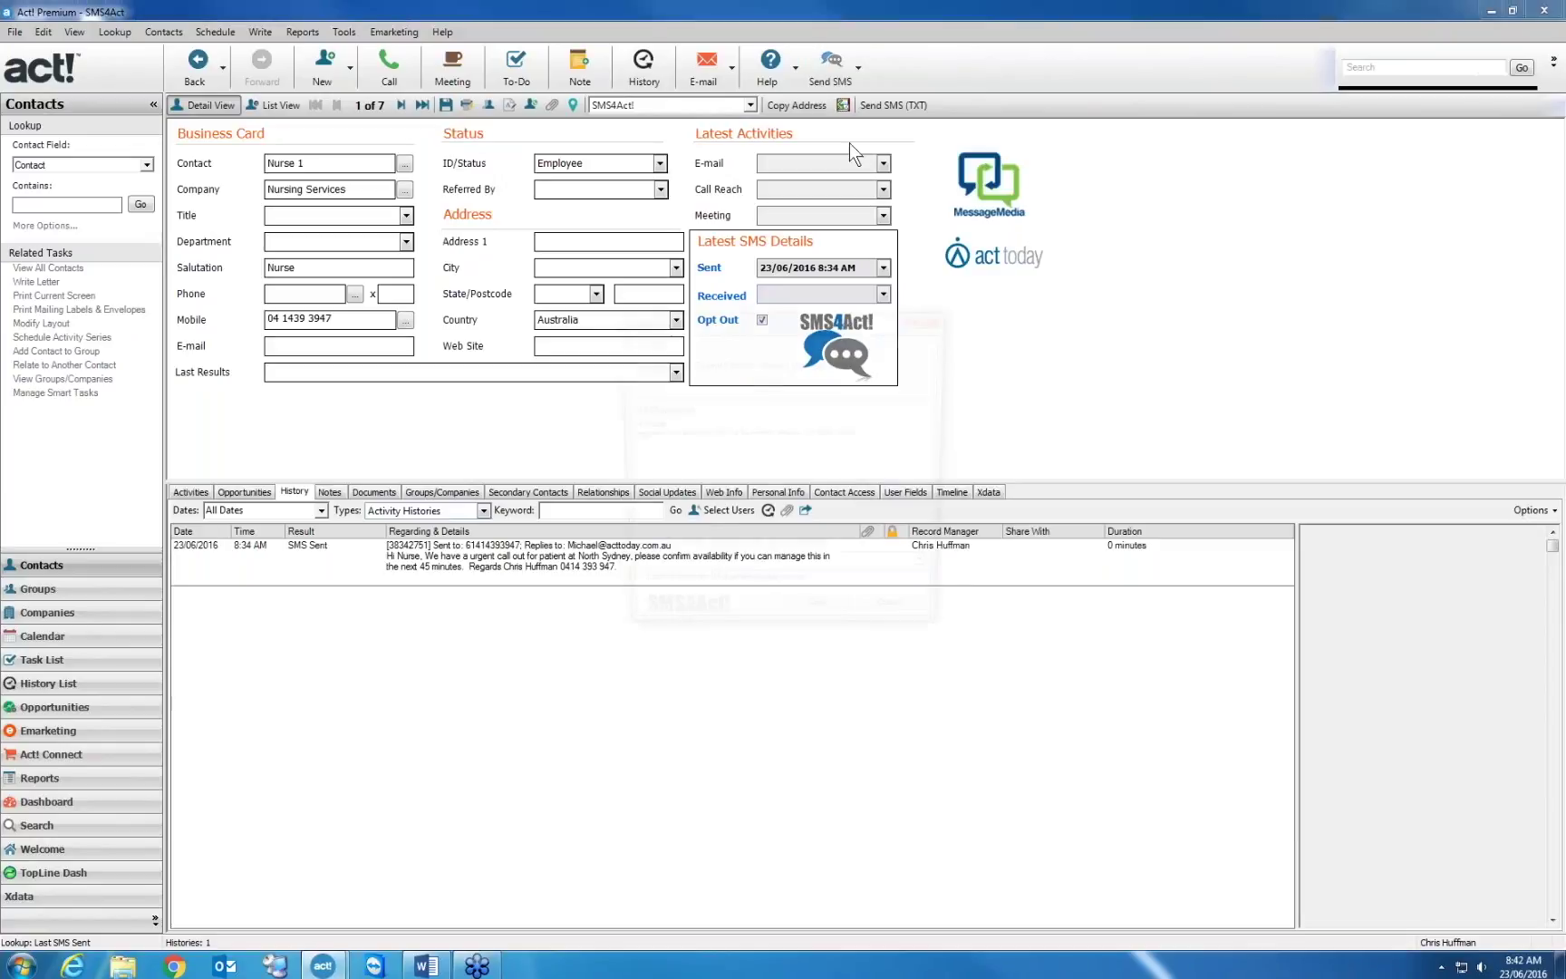
{"action": "left_click", "coordinate": [821, 623]}
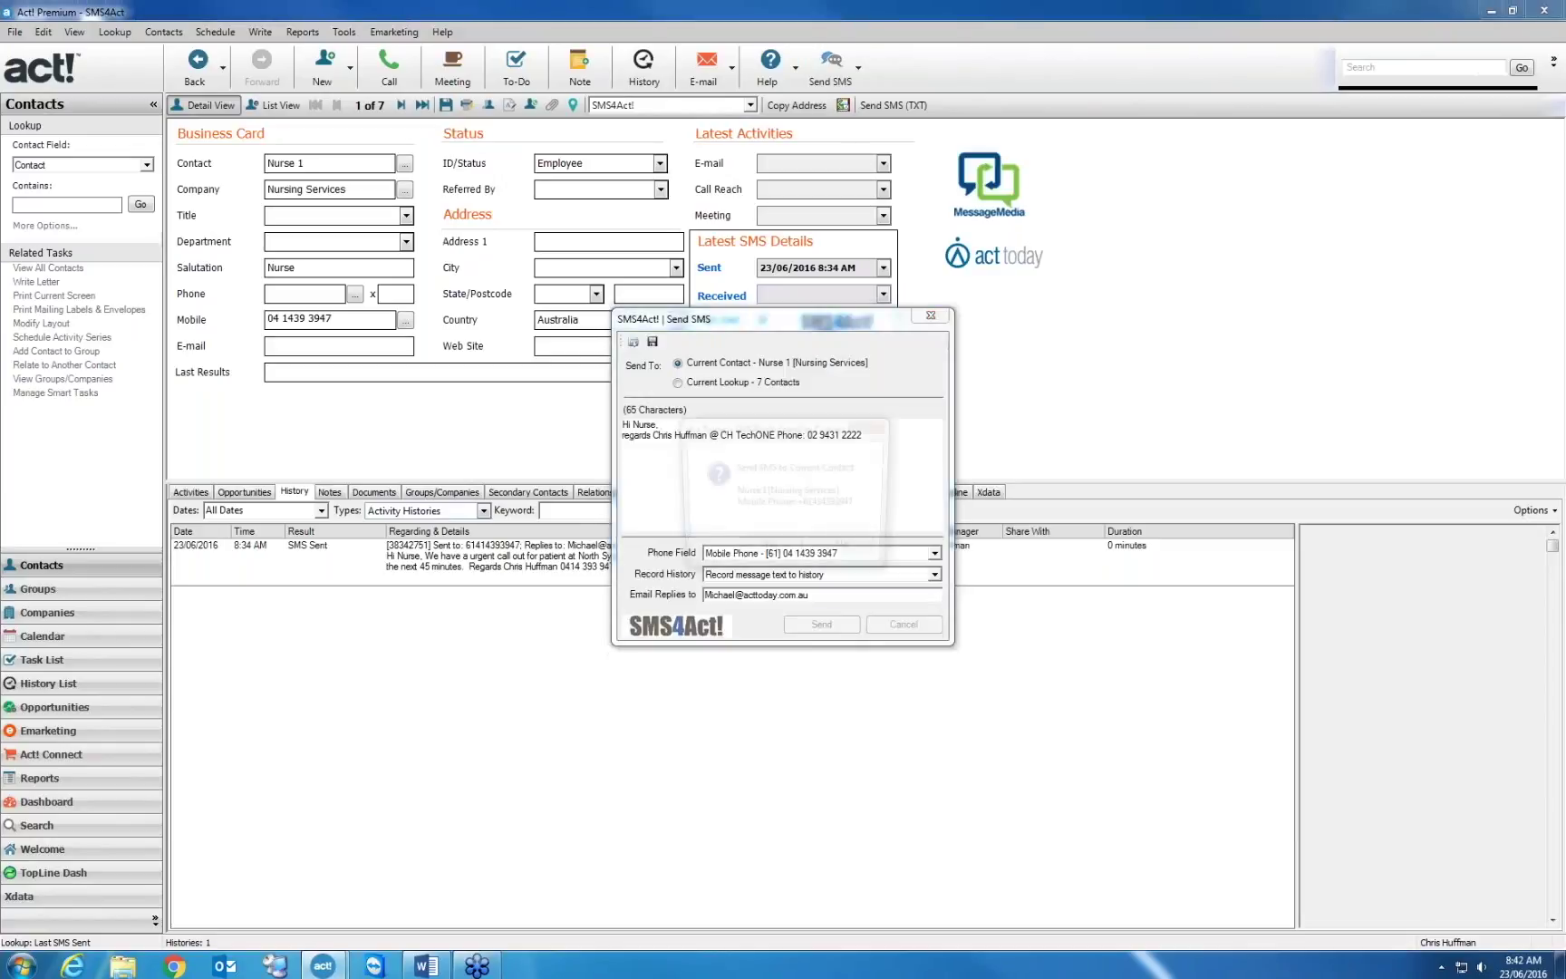
{"action": "left_click", "coordinate": [769, 552]}
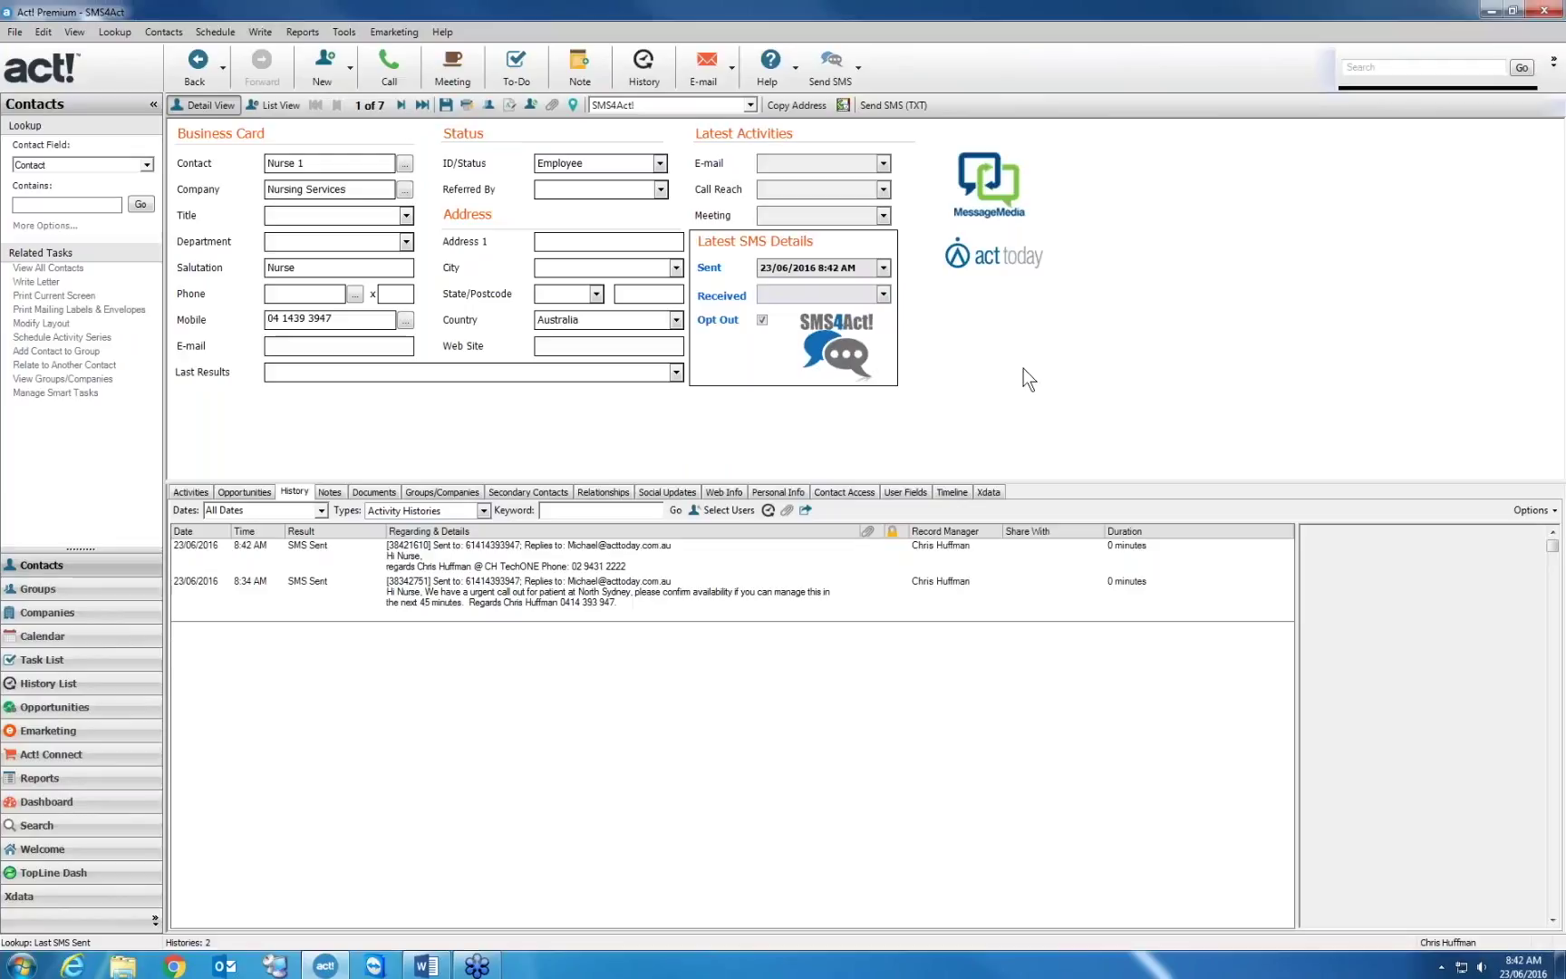
{"action": "left_click", "coordinate": [855, 68]}
{"action": "left_click", "coordinate": [869, 138]}
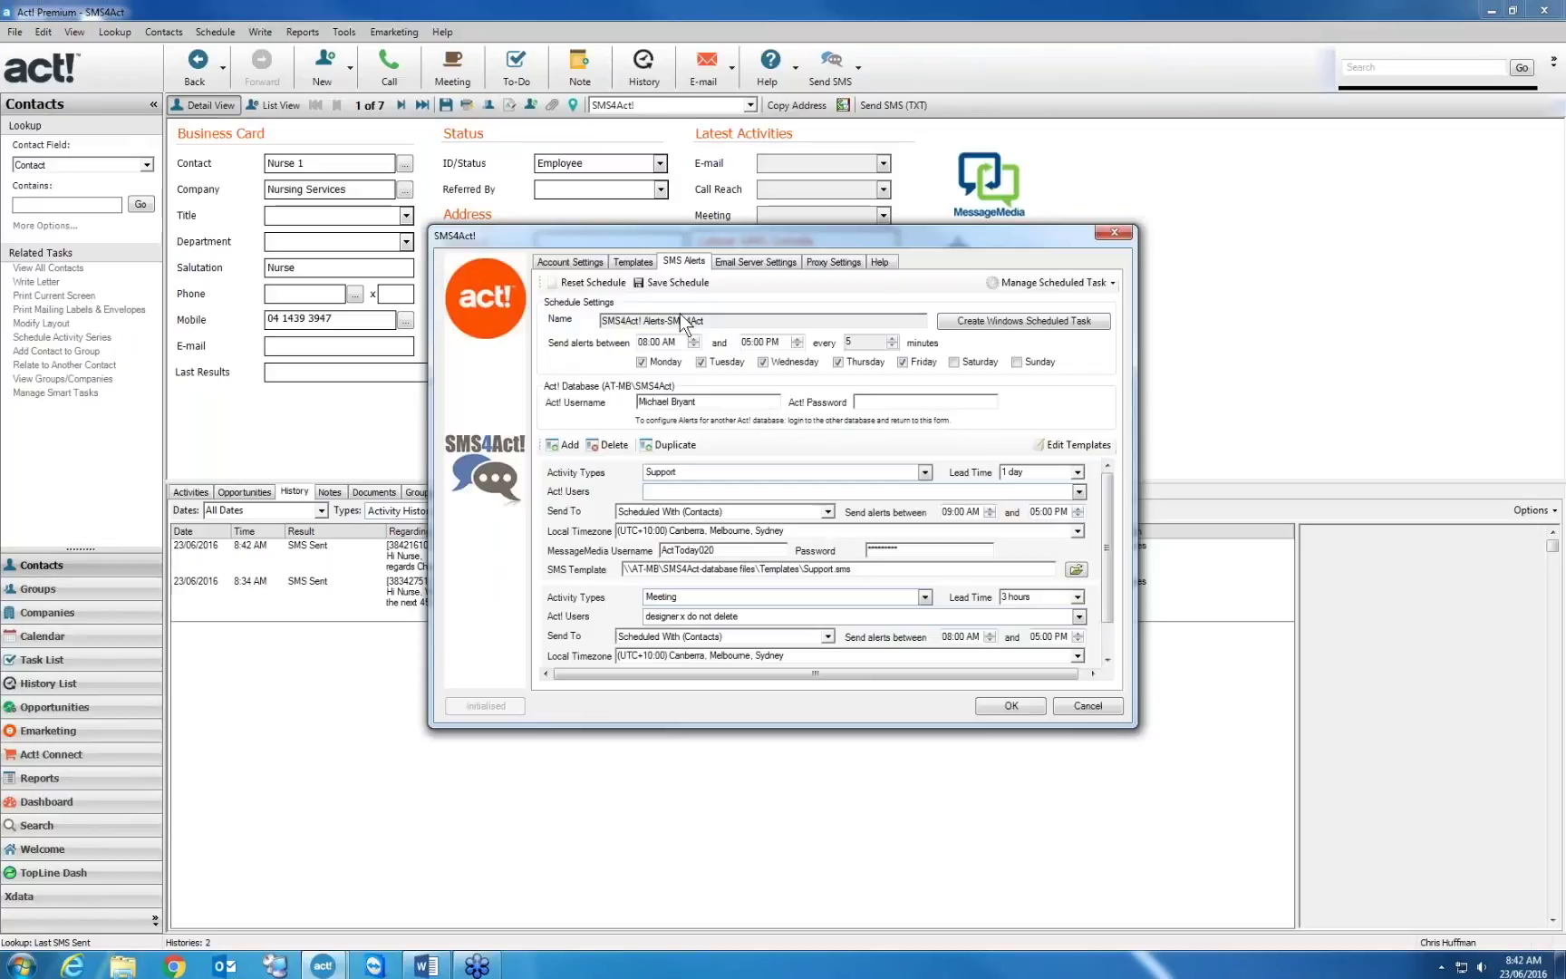
Delete the existing Support and Meeting SMS alerts
{"action": "left_click", "coordinate": [603, 444]}
{"action": "key", "text": "Return"}
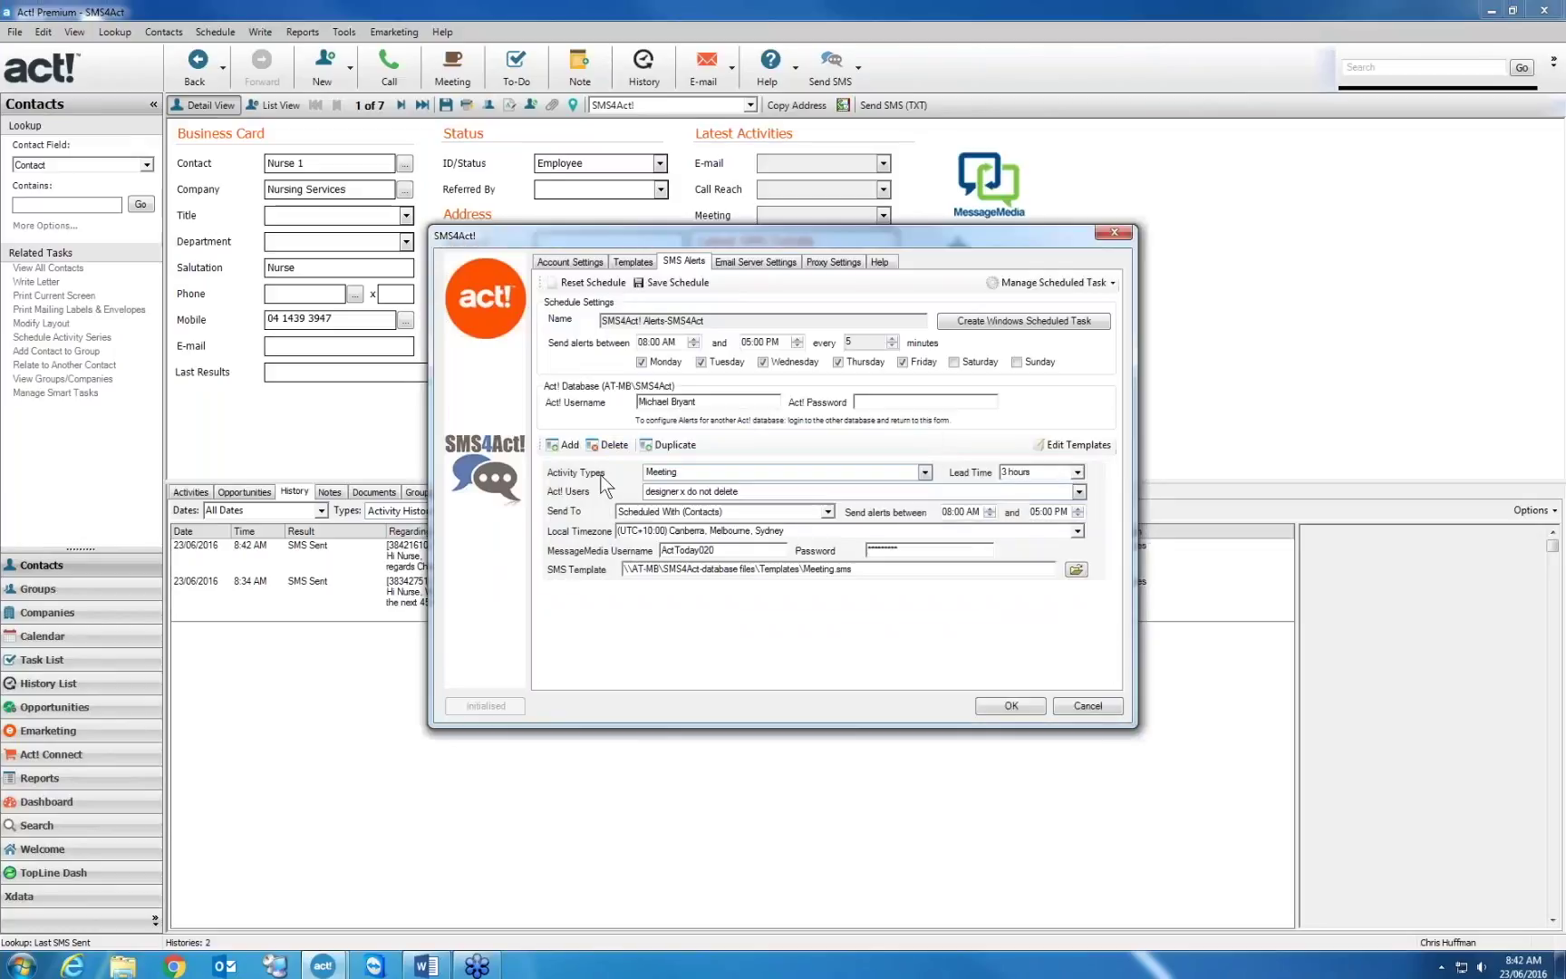
{"action": "left_click", "coordinate": [604, 444]}
{"action": "key", "text": "Return"}
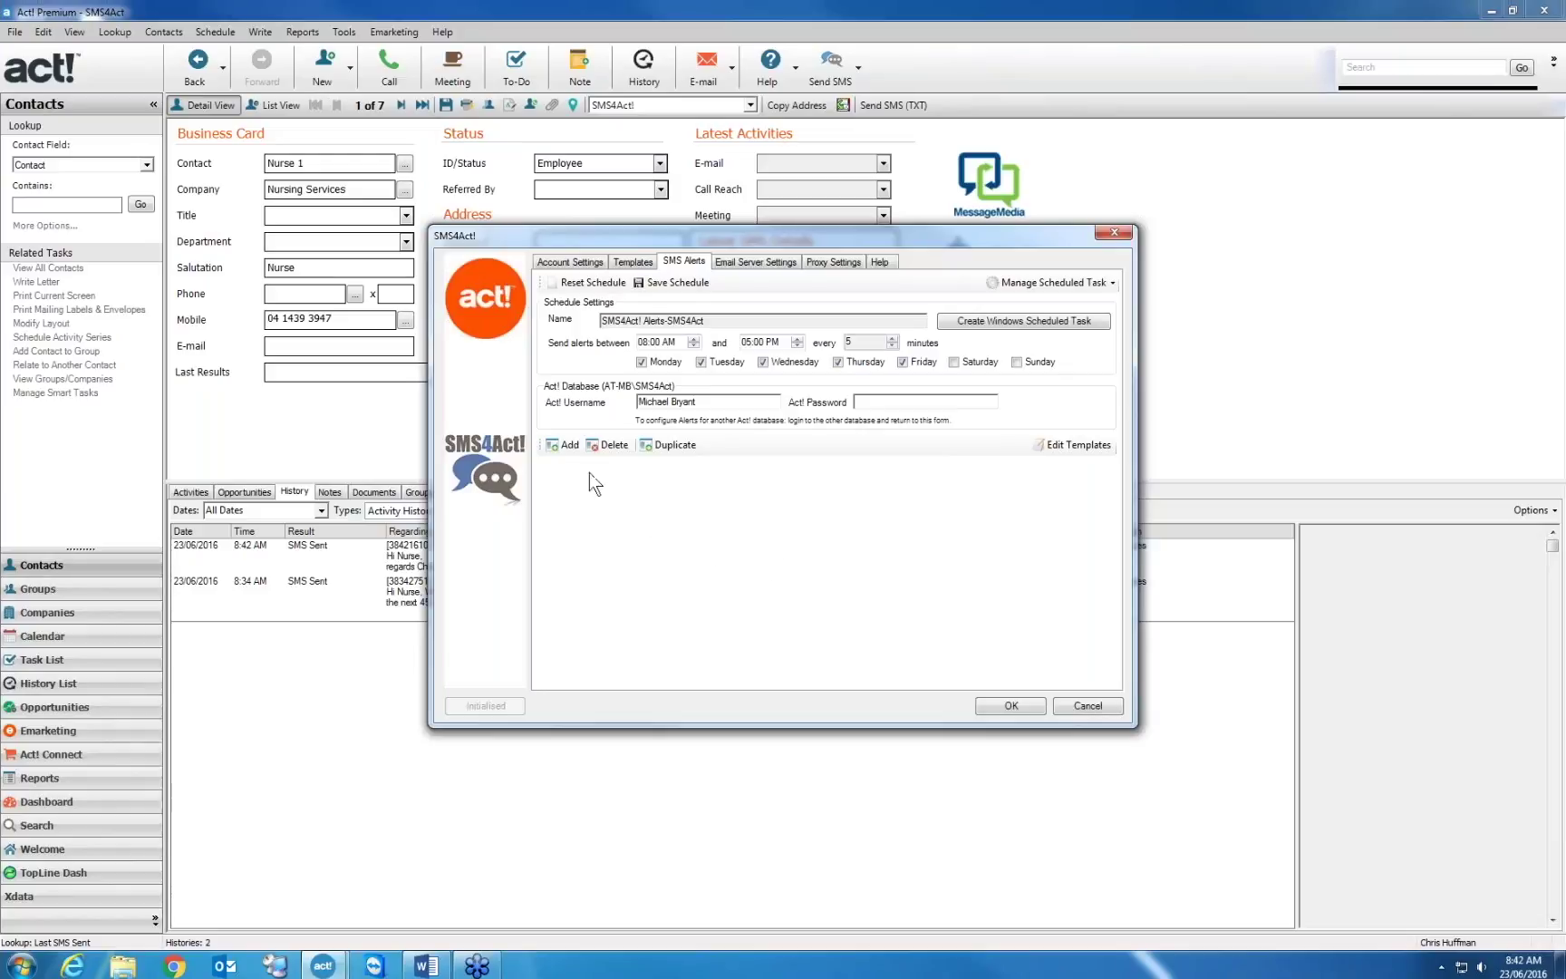
Add a new alert for Meeting activities that notifies three Act! users
{"action": "left_click", "coordinate": [564, 445]}
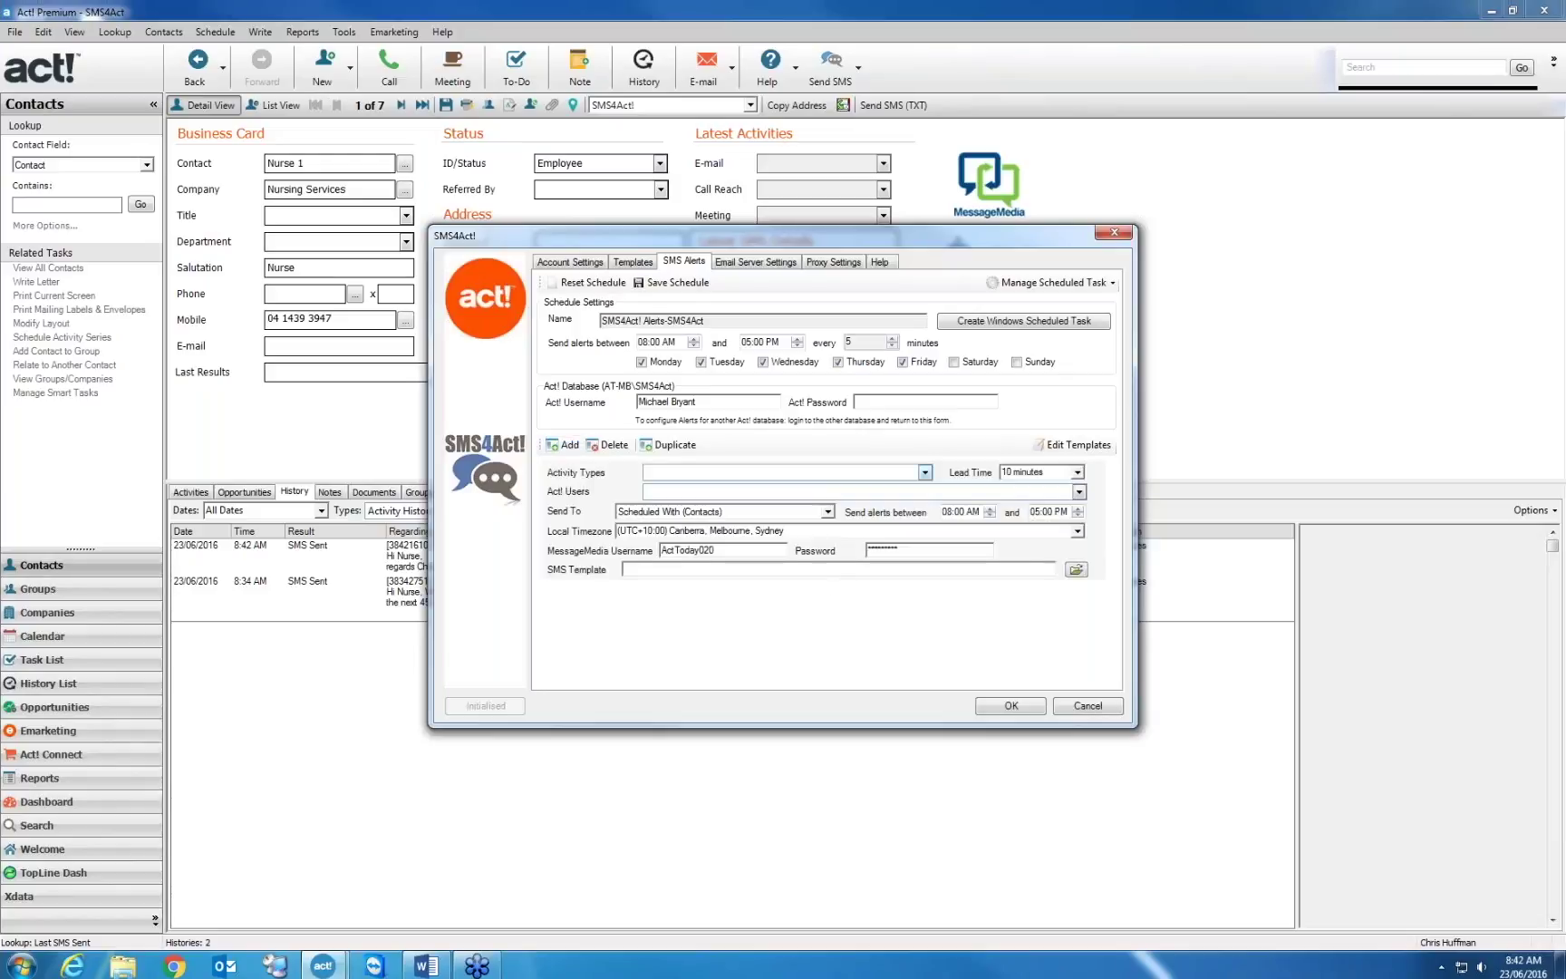
{"action": "left_click", "coordinate": [925, 472]}
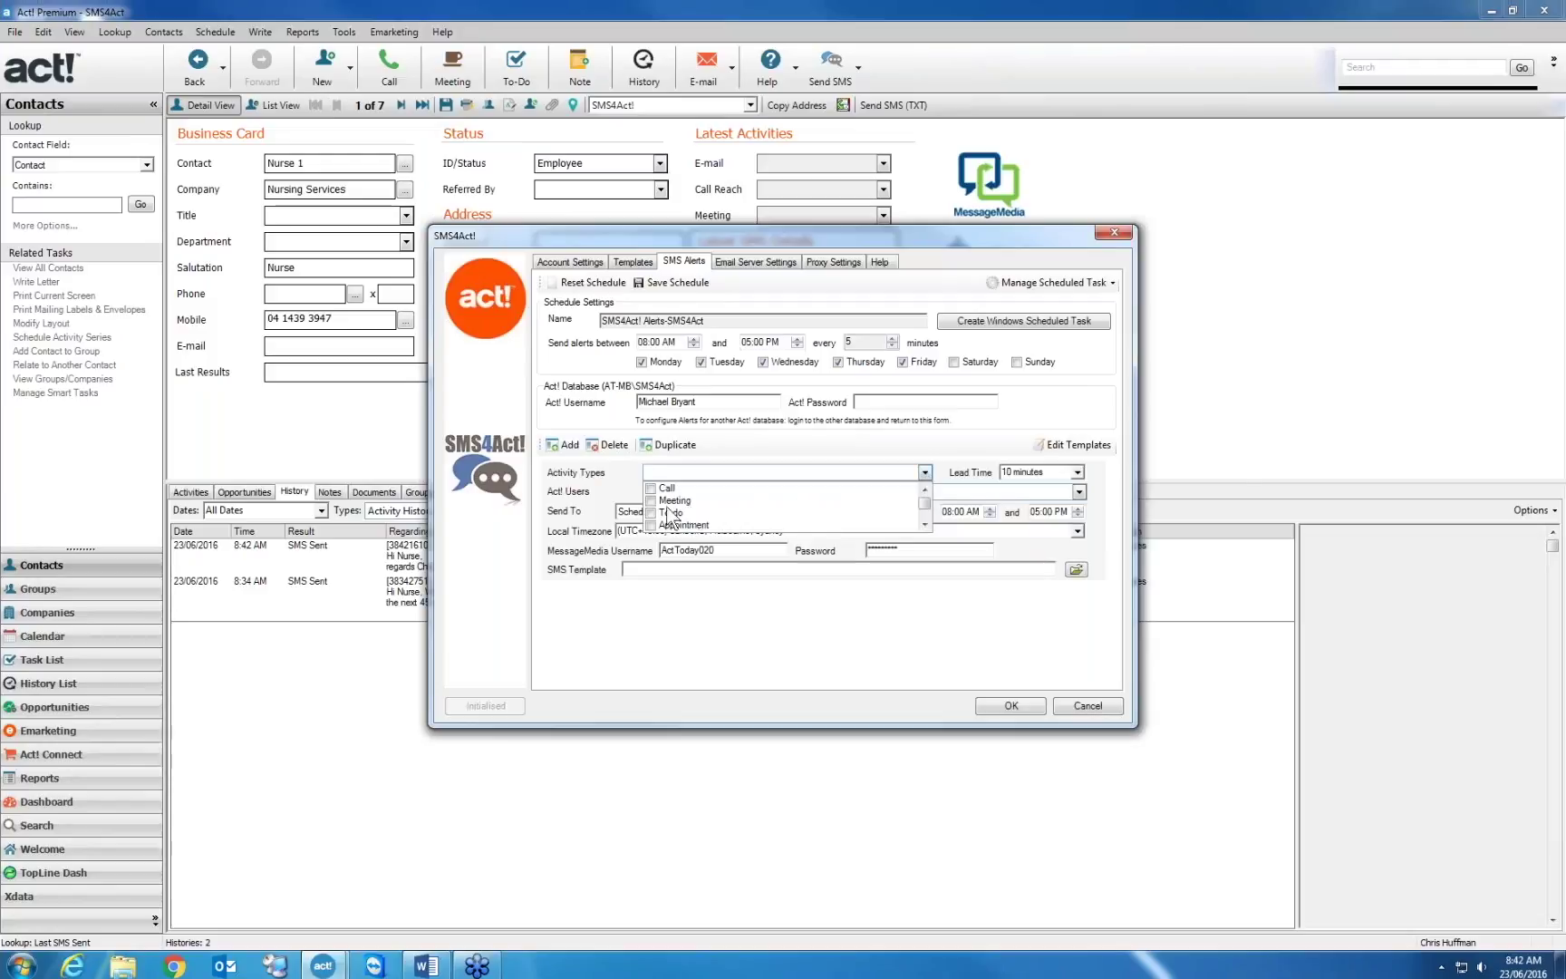
{"action": "left_click", "coordinate": [666, 500]}
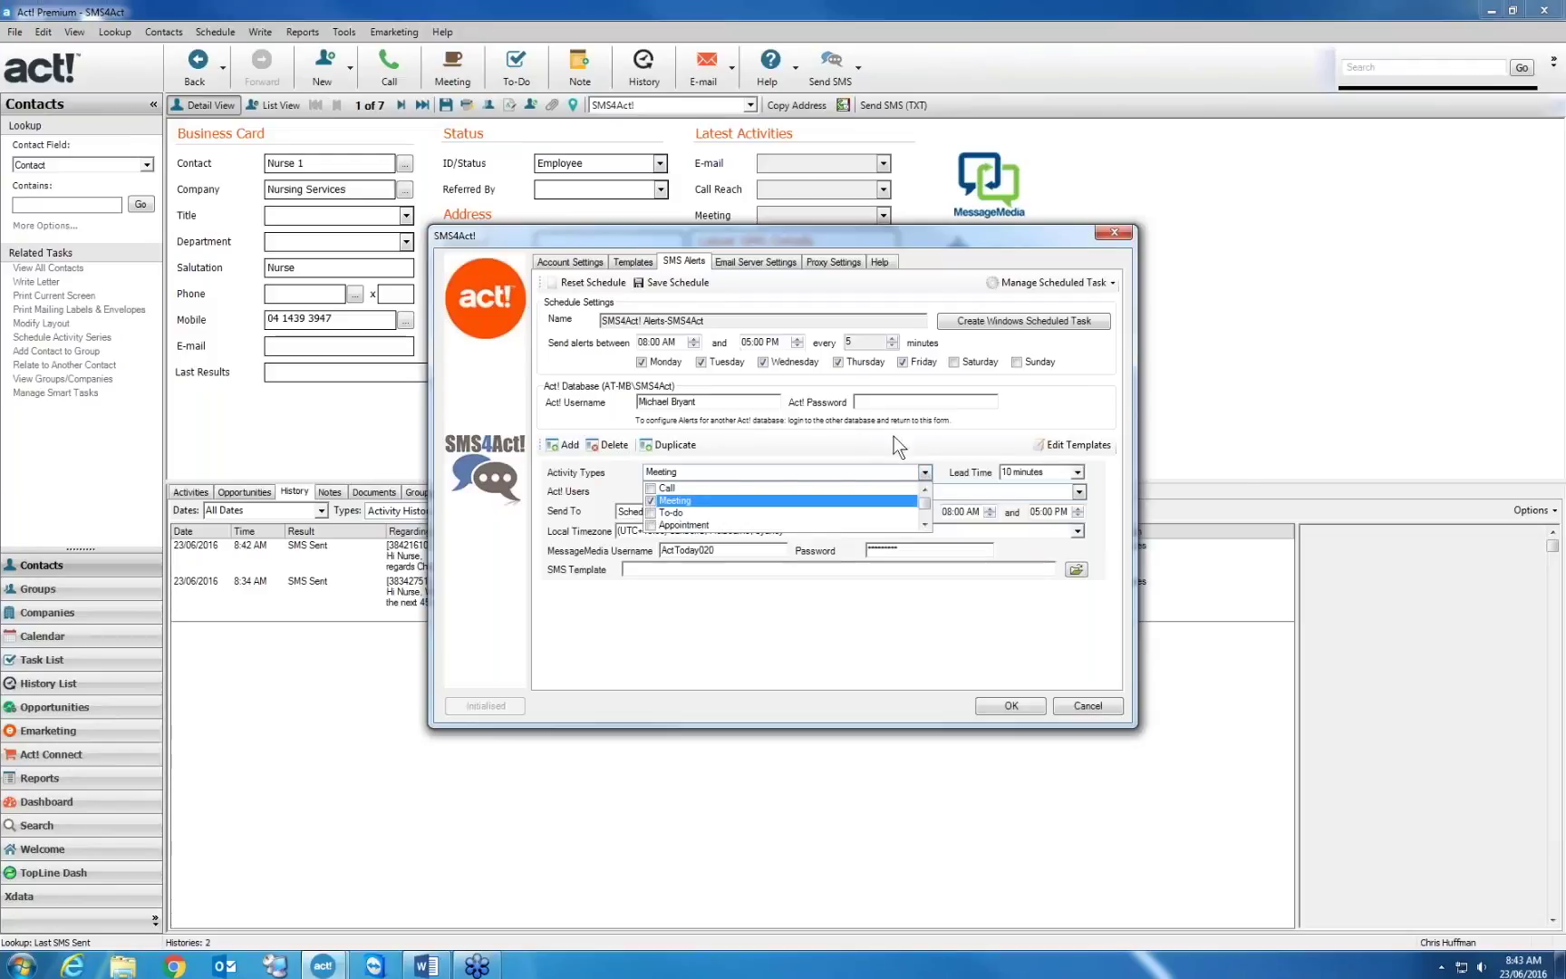
{"action": "left_click", "coordinate": [894, 448]}
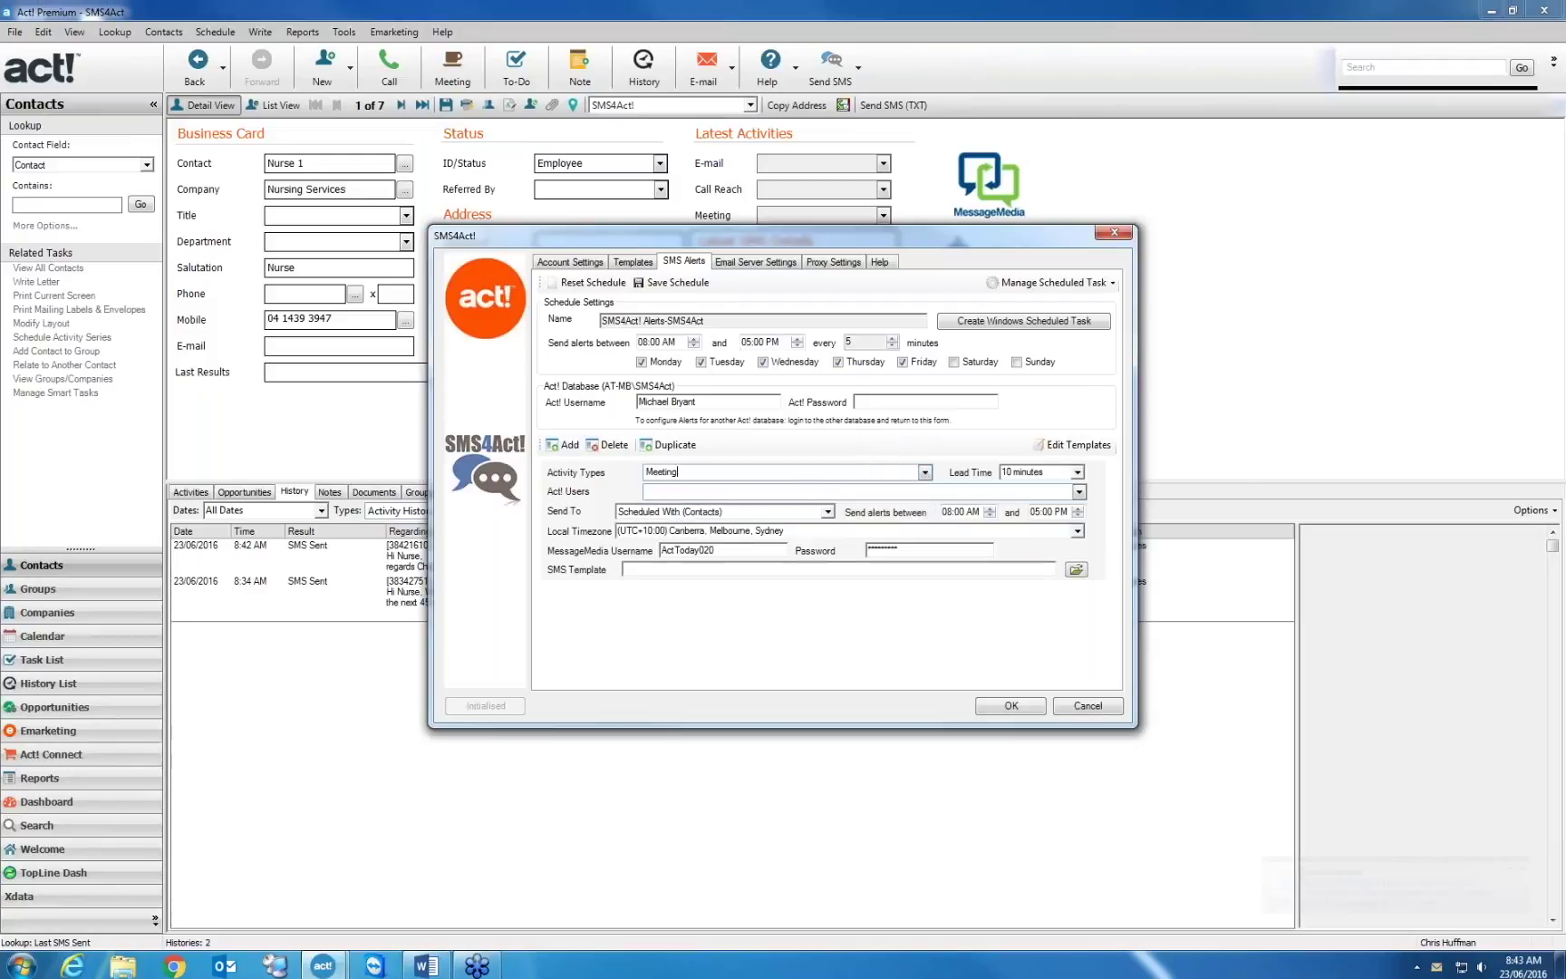
{"action": "left_click", "coordinate": [1078, 491]}
{"action": "left_click", "coordinate": [651, 520]}
{"action": "left_click", "coordinate": [651, 507]}
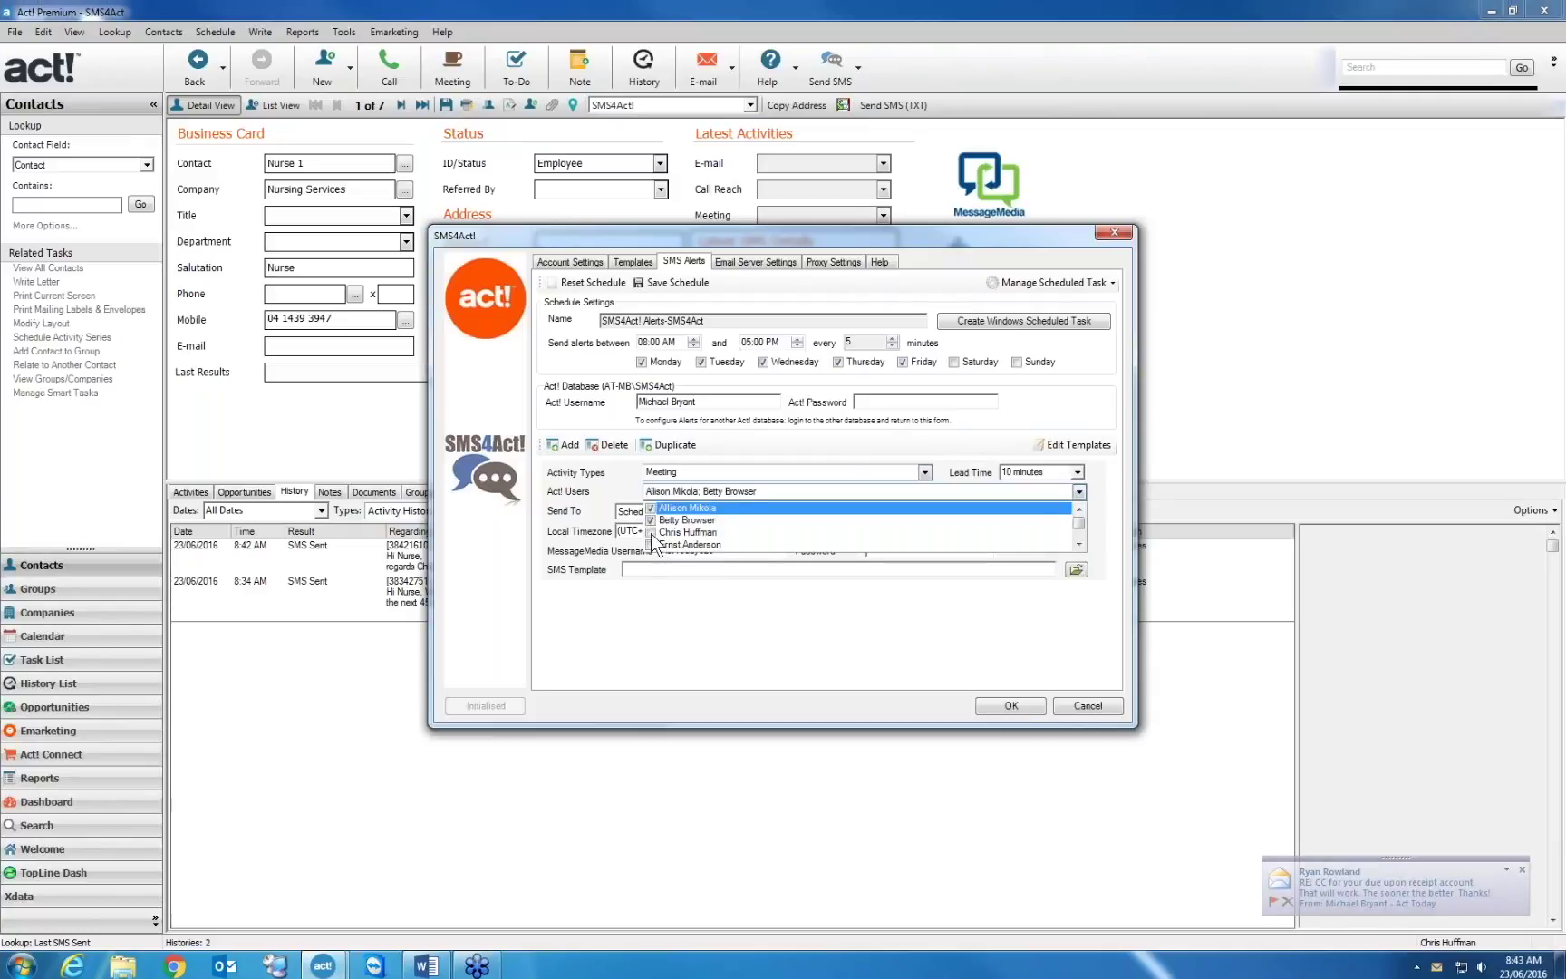
{"action": "left_click", "coordinate": [651, 533]}
{"action": "left_click", "coordinate": [865, 625]}
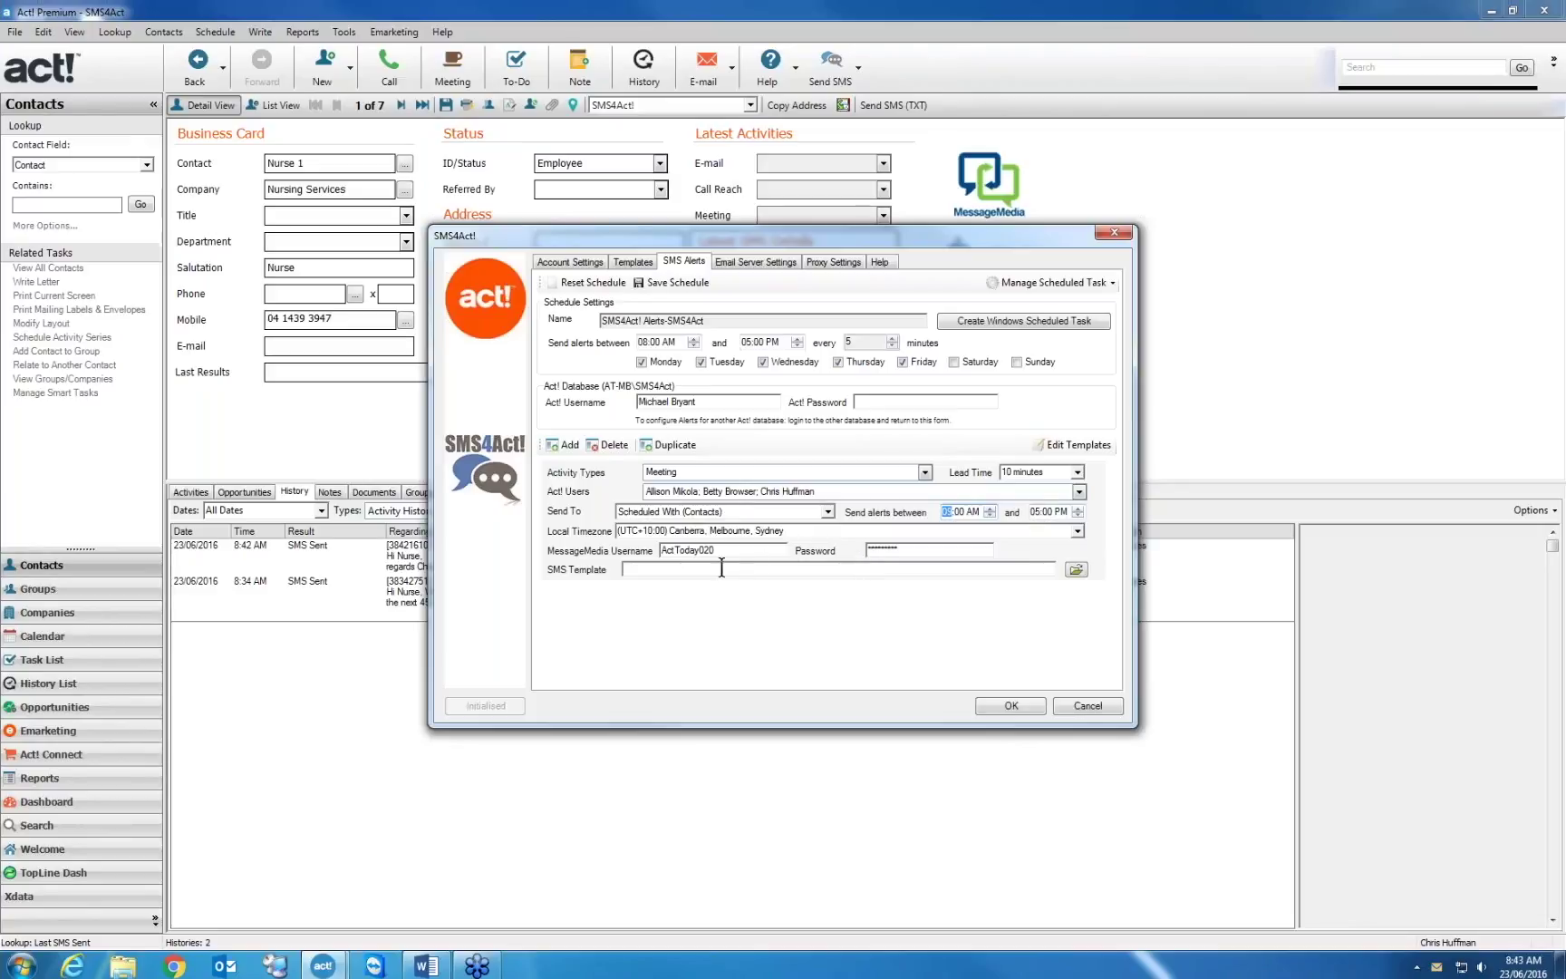
Set the Meeting alert to start at 09:00 AM and use the Meeting.sms template
{"action": "key", "text": "Up"}
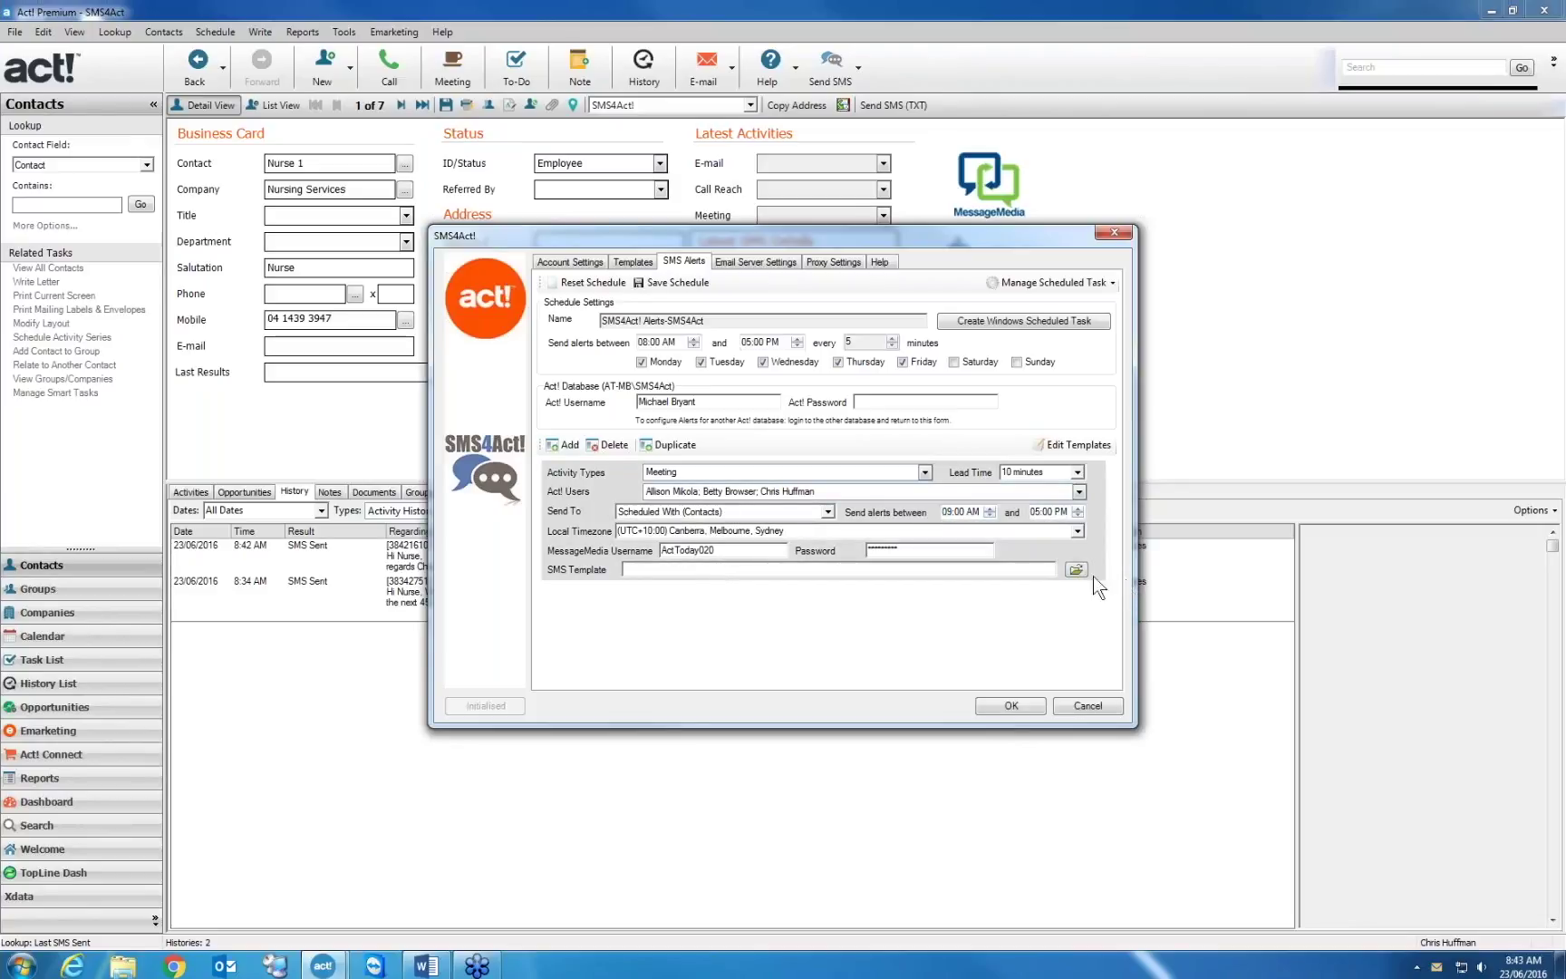
{"action": "left_click", "coordinate": [1076, 570]}
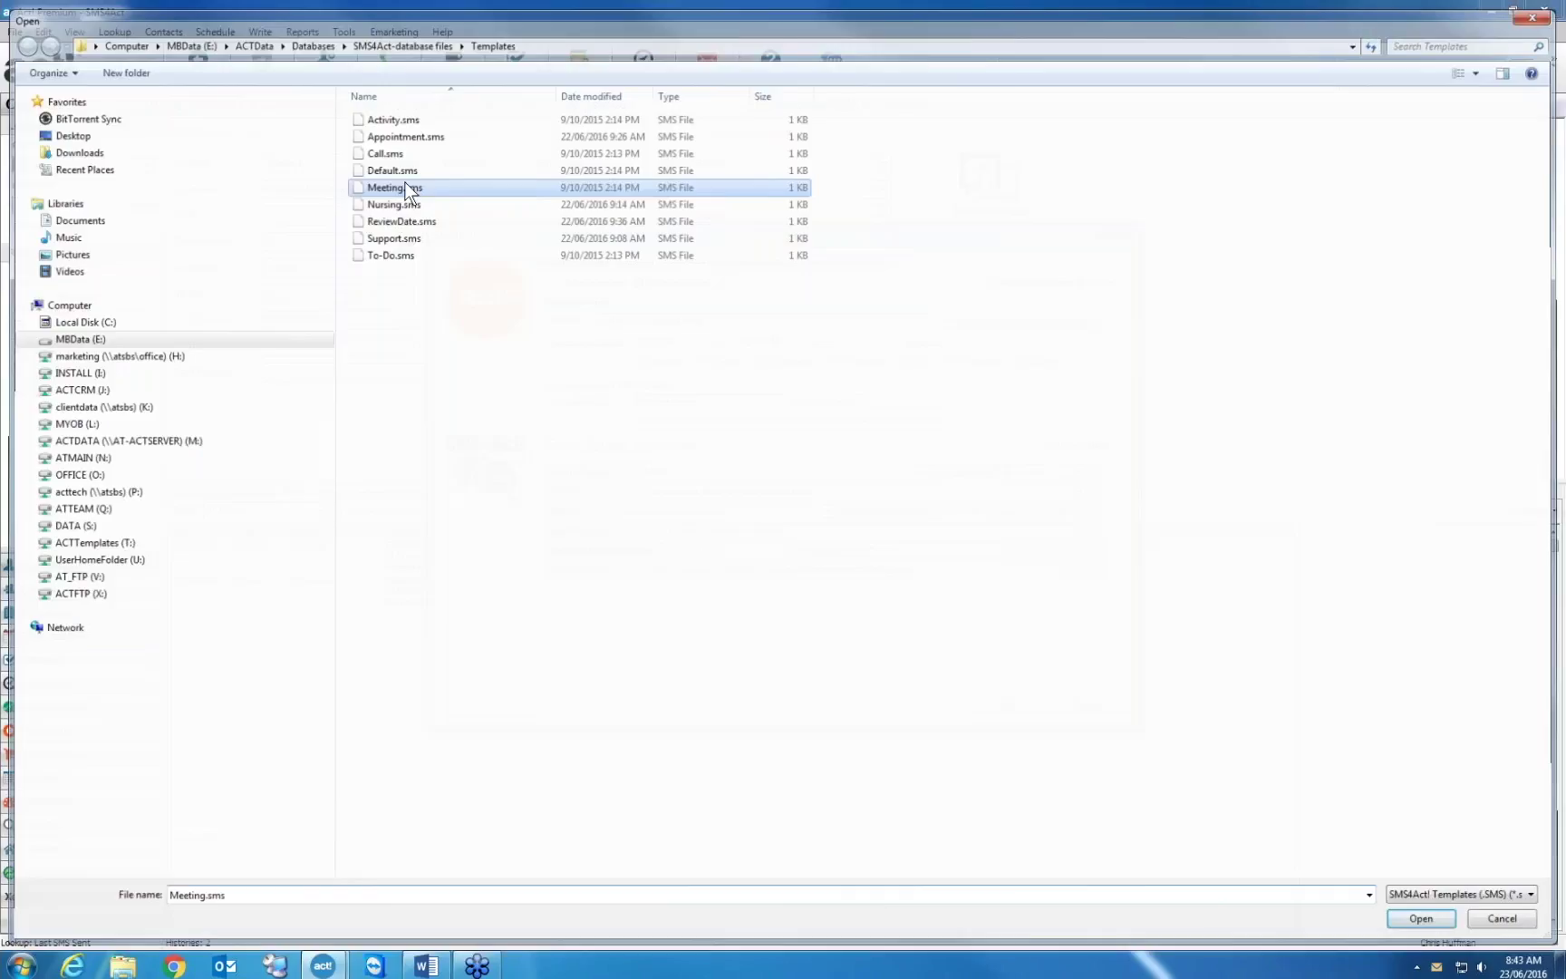
{"action": "double_click", "coordinate": [407, 189]}
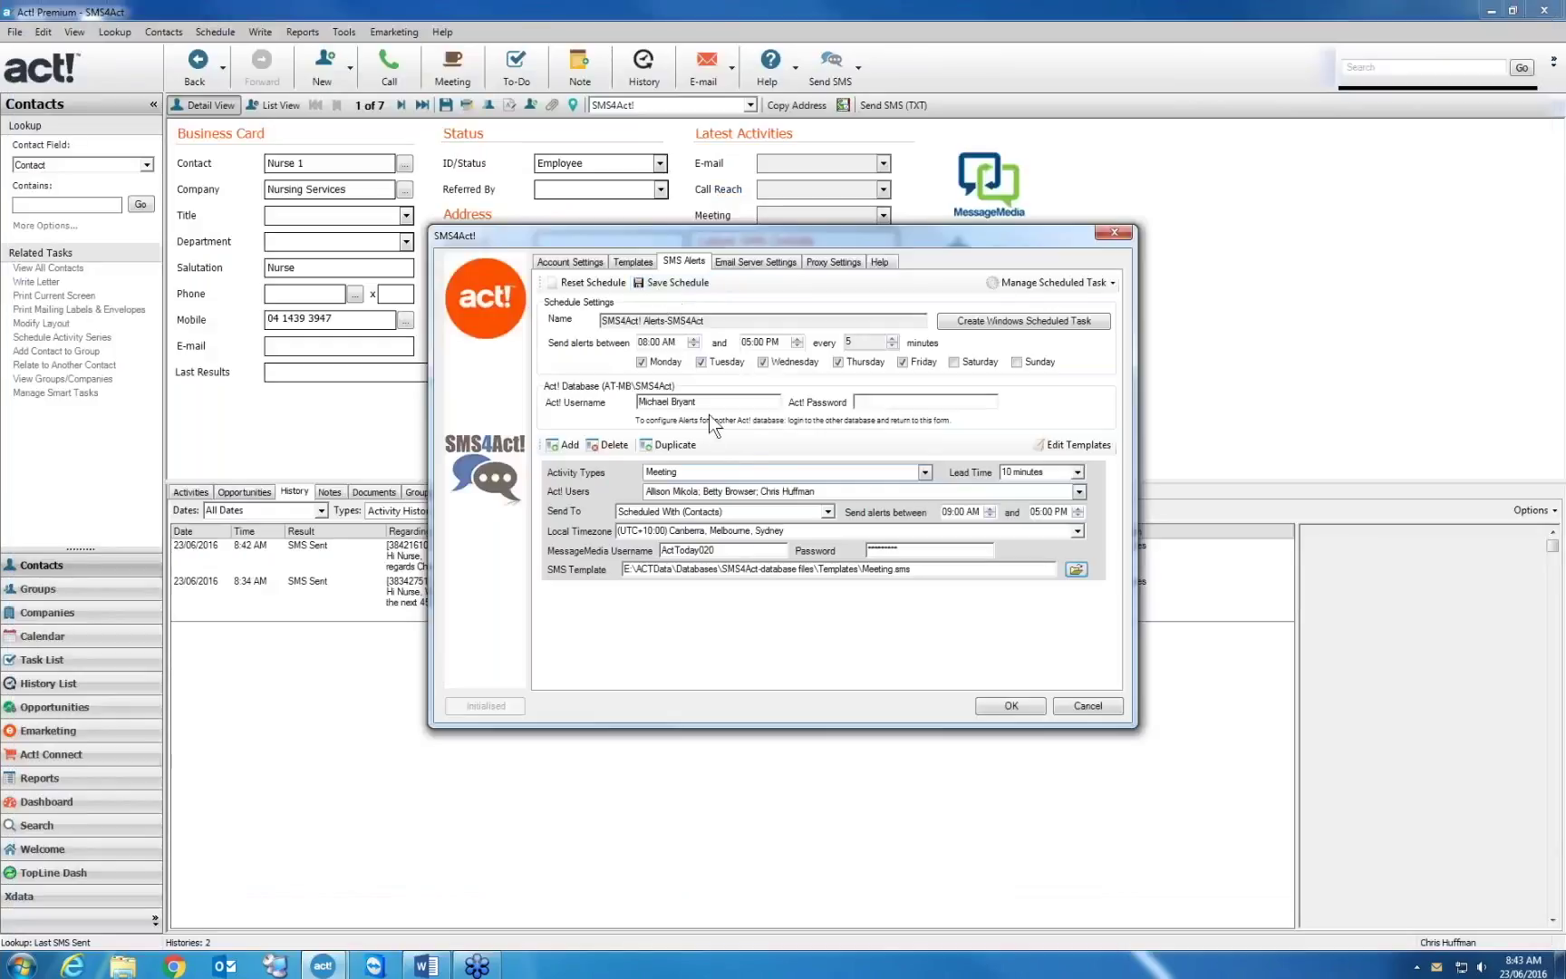
Add a second alert for Call activities that notifies one user
{"action": "left_click", "coordinate": [562, 445]}
{"action": "left_click", "coordinate": [925, 596]}
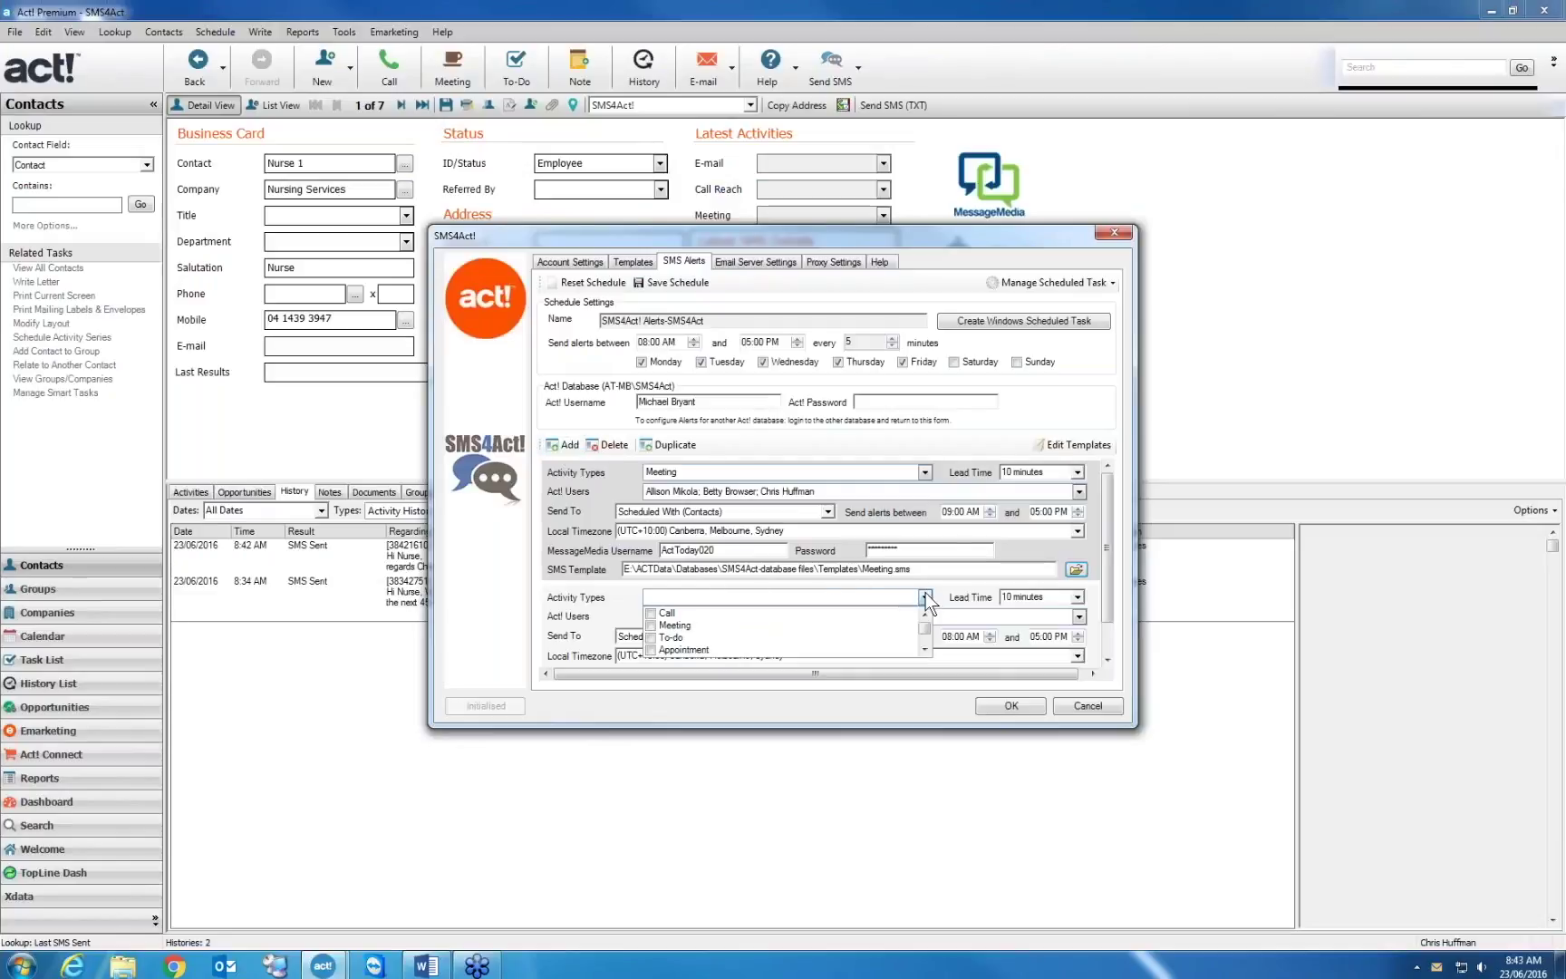
{"action": "left_click", "coordinate": [651, 613]}
{"action": "left_click", "coordinate": [965, 450]}
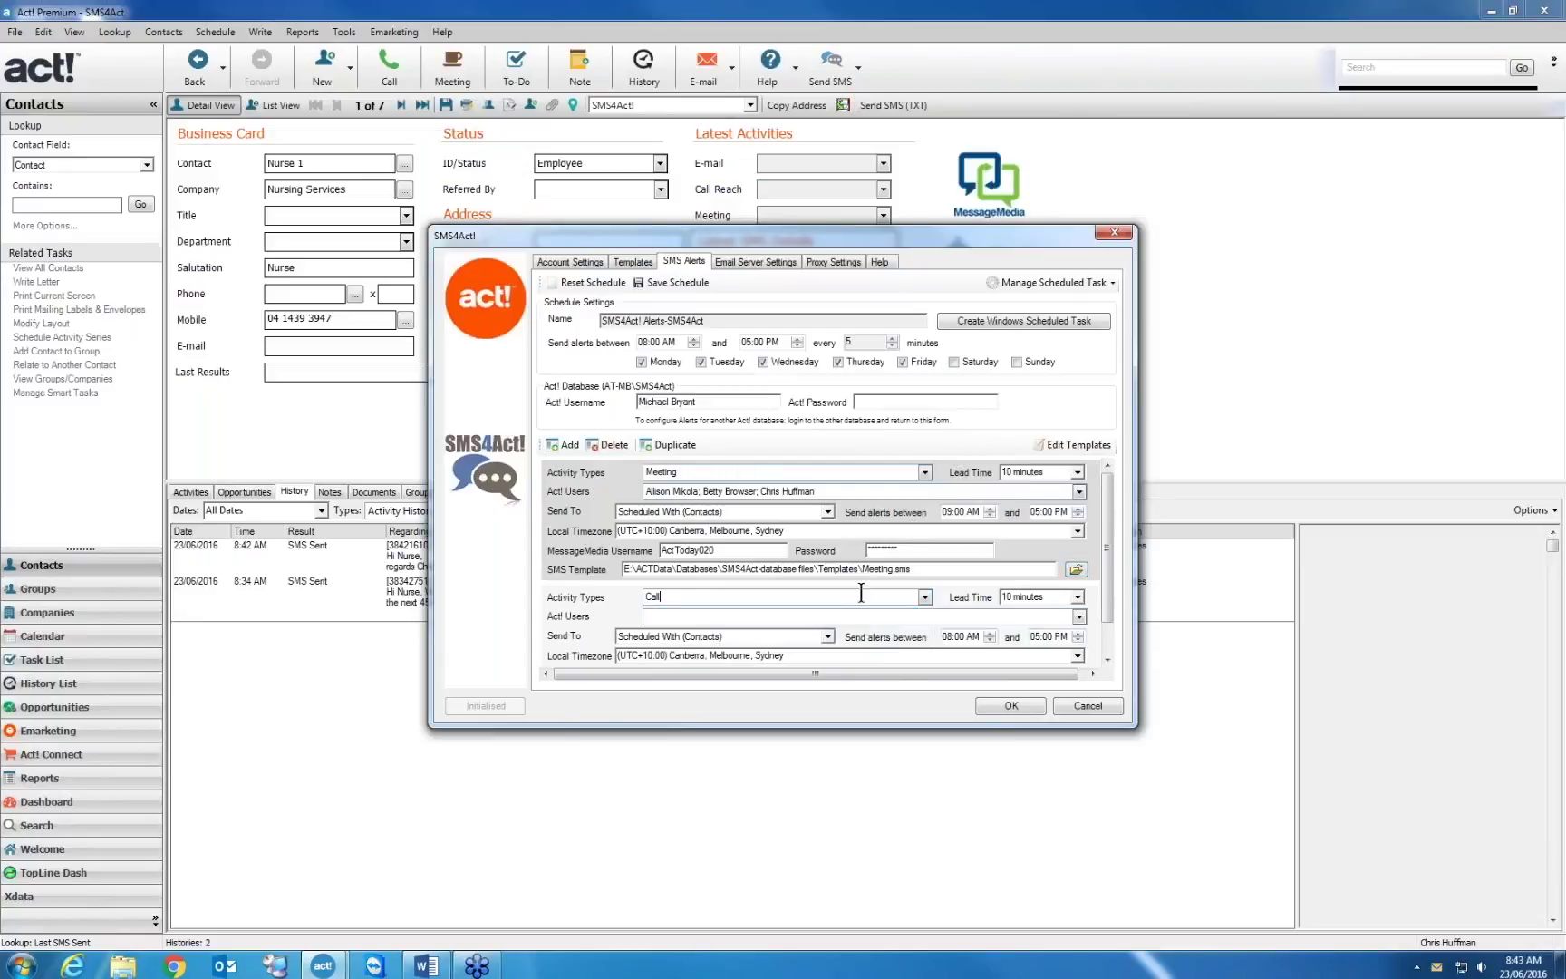
{"action": "left_click", "coordinate": [990, 612]}
{"action": "left_click", "coordinate": [1079, 616]}
{"action": "left_click", "coordinate": [651, 650]}
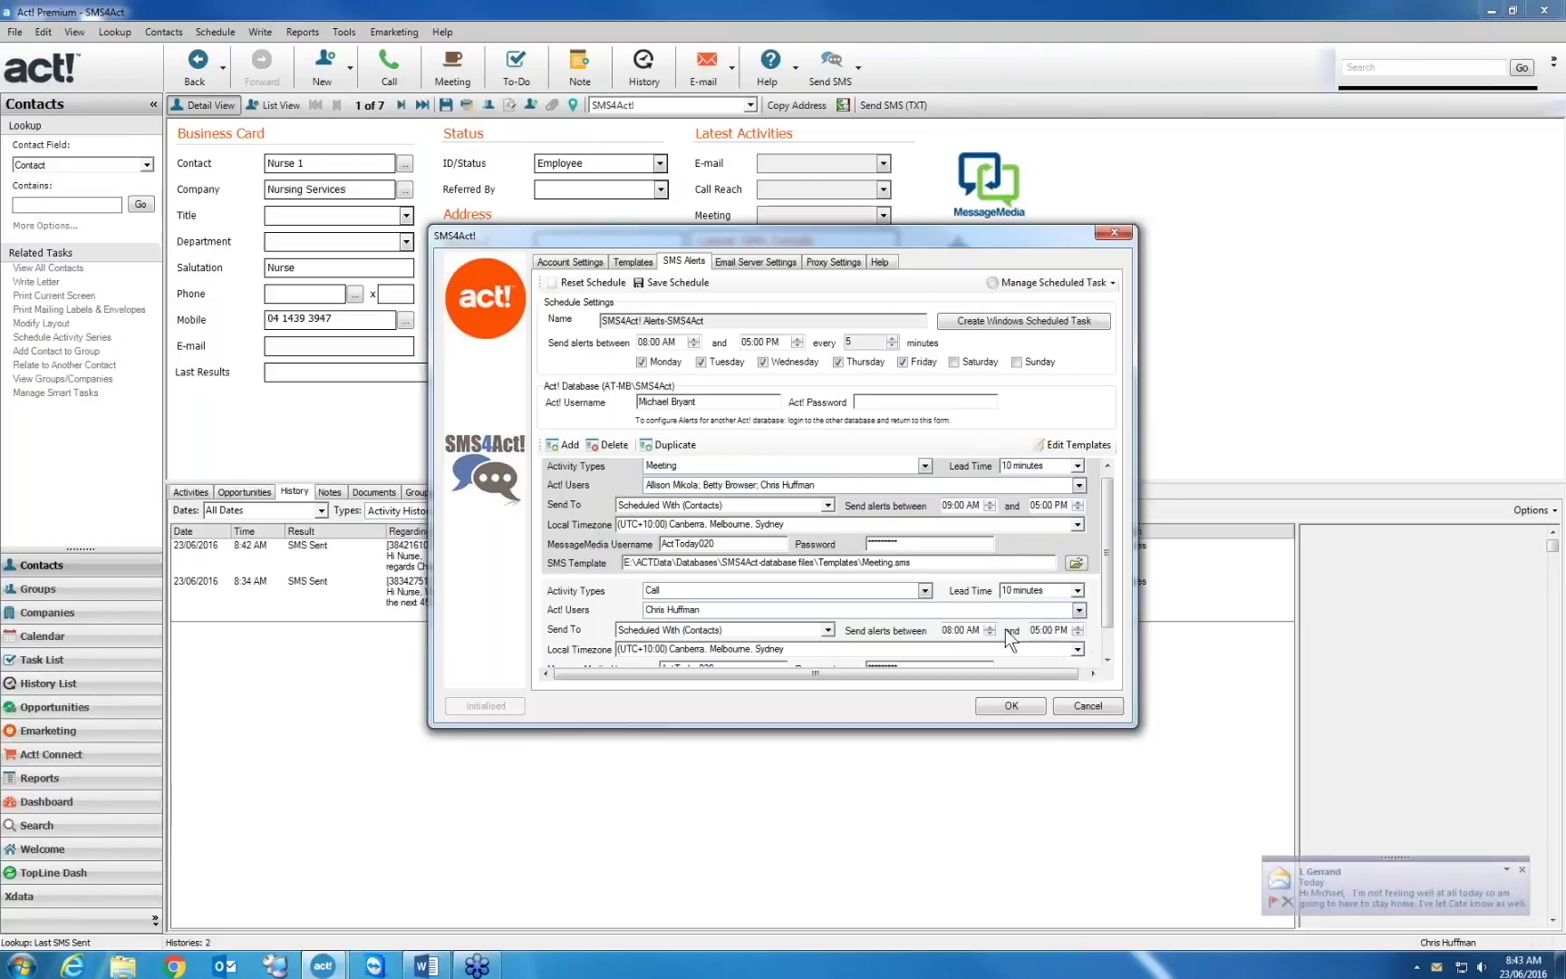
Set the Call alert start time to 09:00 AM and its template to Call.sms
{"action": "left_click", "coordinate": [989, 626]}
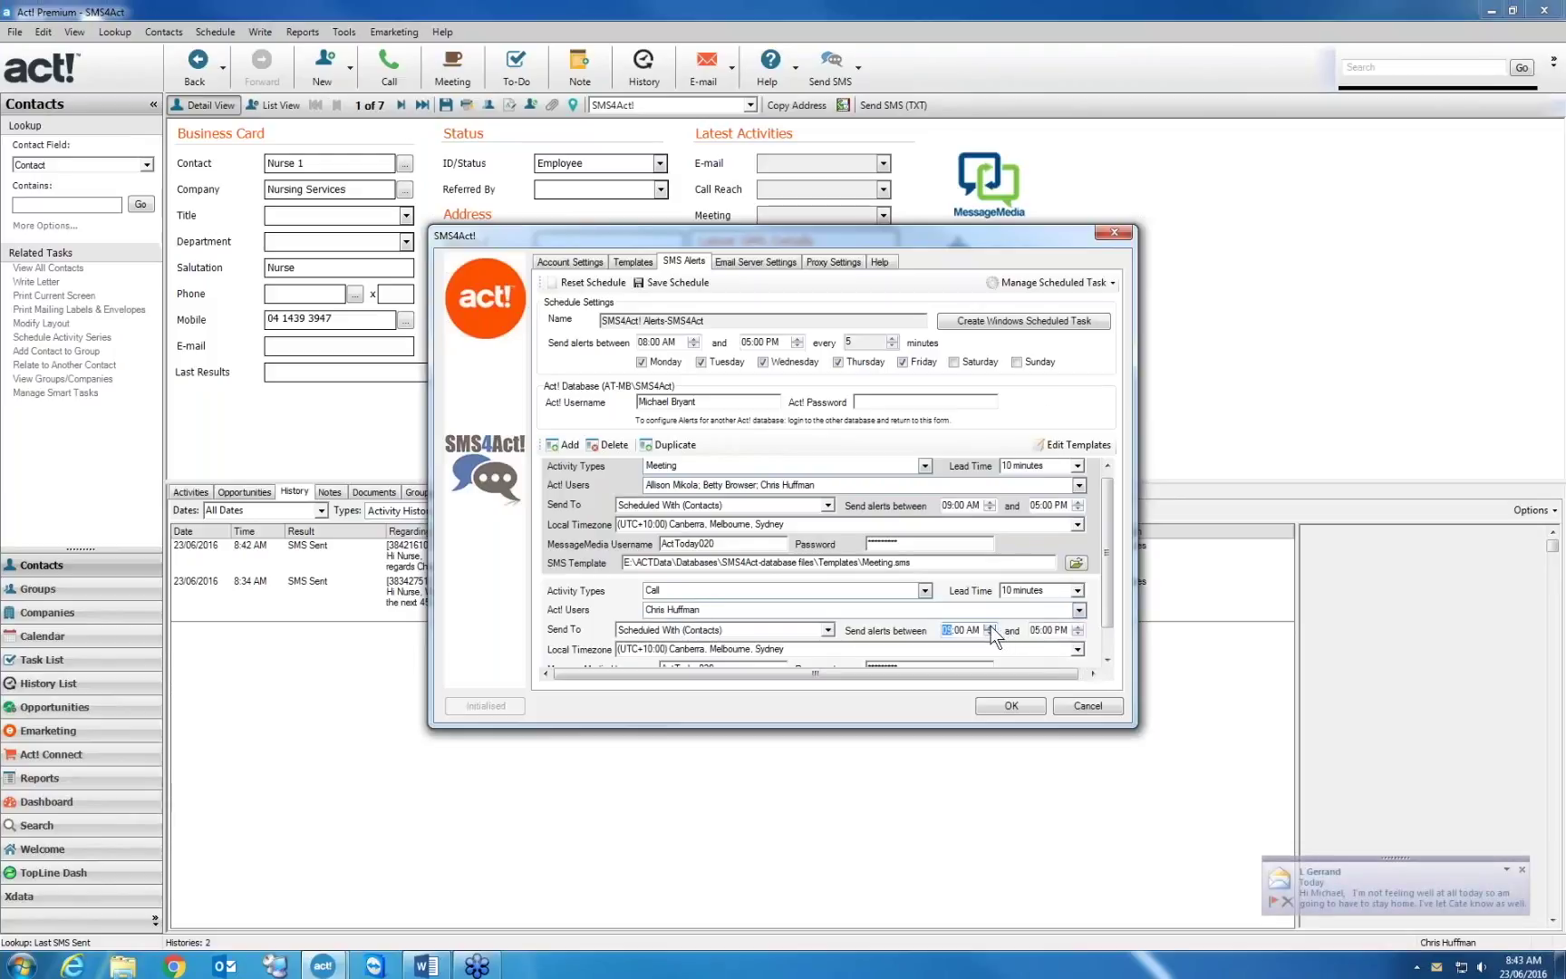
{"action": "left_click", "coordinate": [1107, 658]}
{"action": "left_click", "coordinate": [1108, 658]}
{"action": "left_click", "coordinate": [1107, 657]}
{"action": "left_click", "coordinate": [1107, 658]}
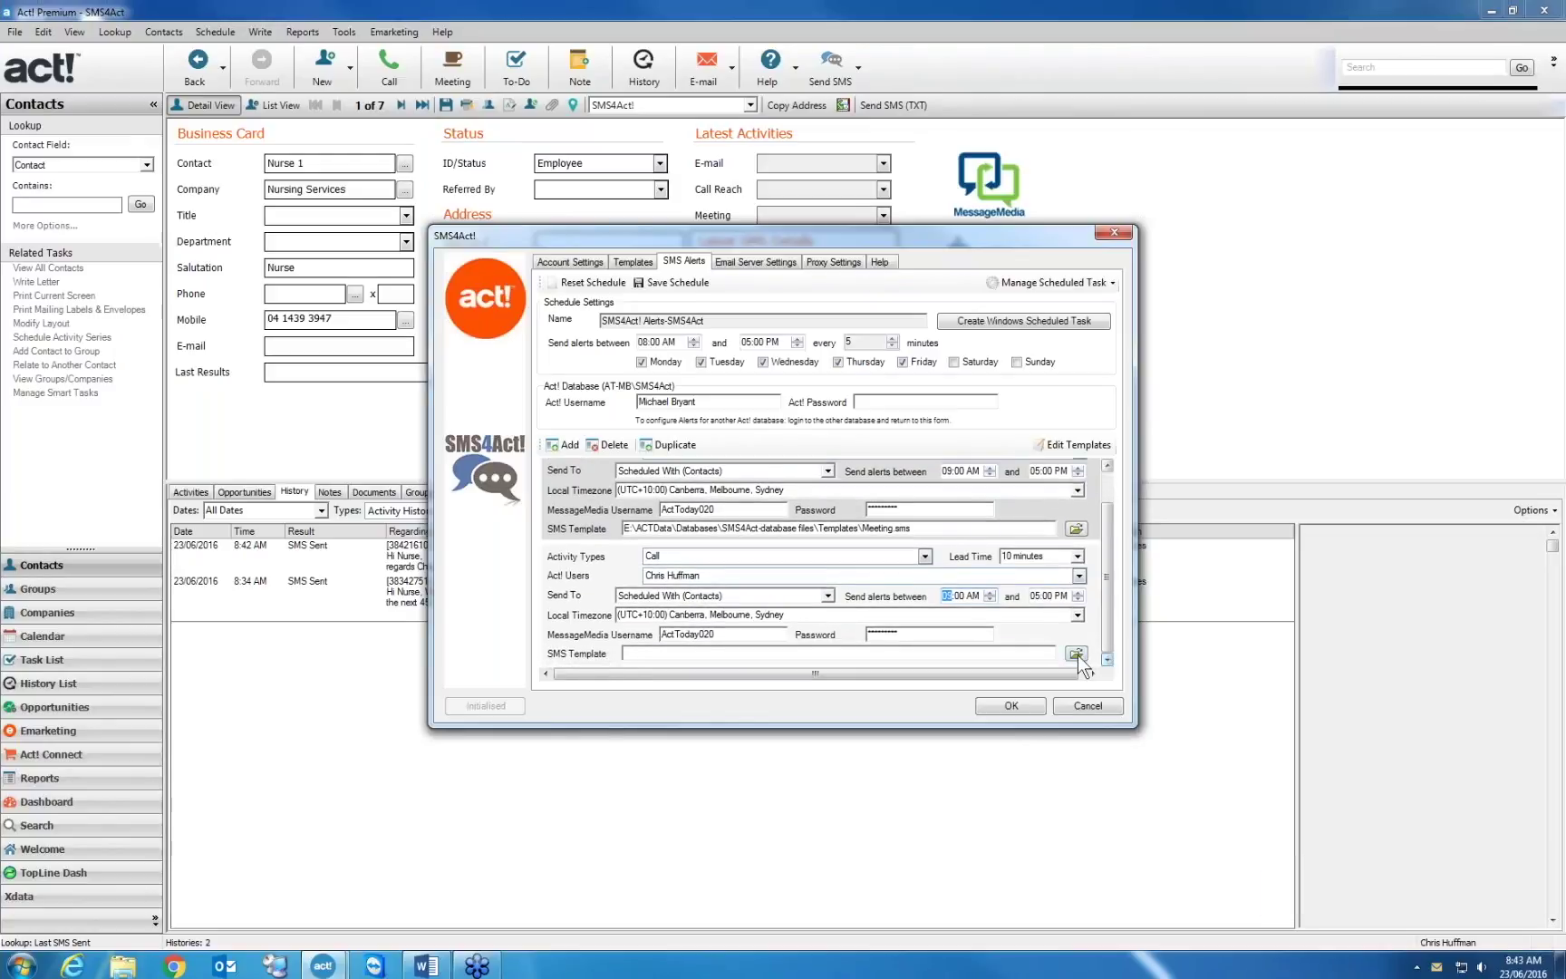
{"action": "left_click", "coordinate": [1076, 654]}
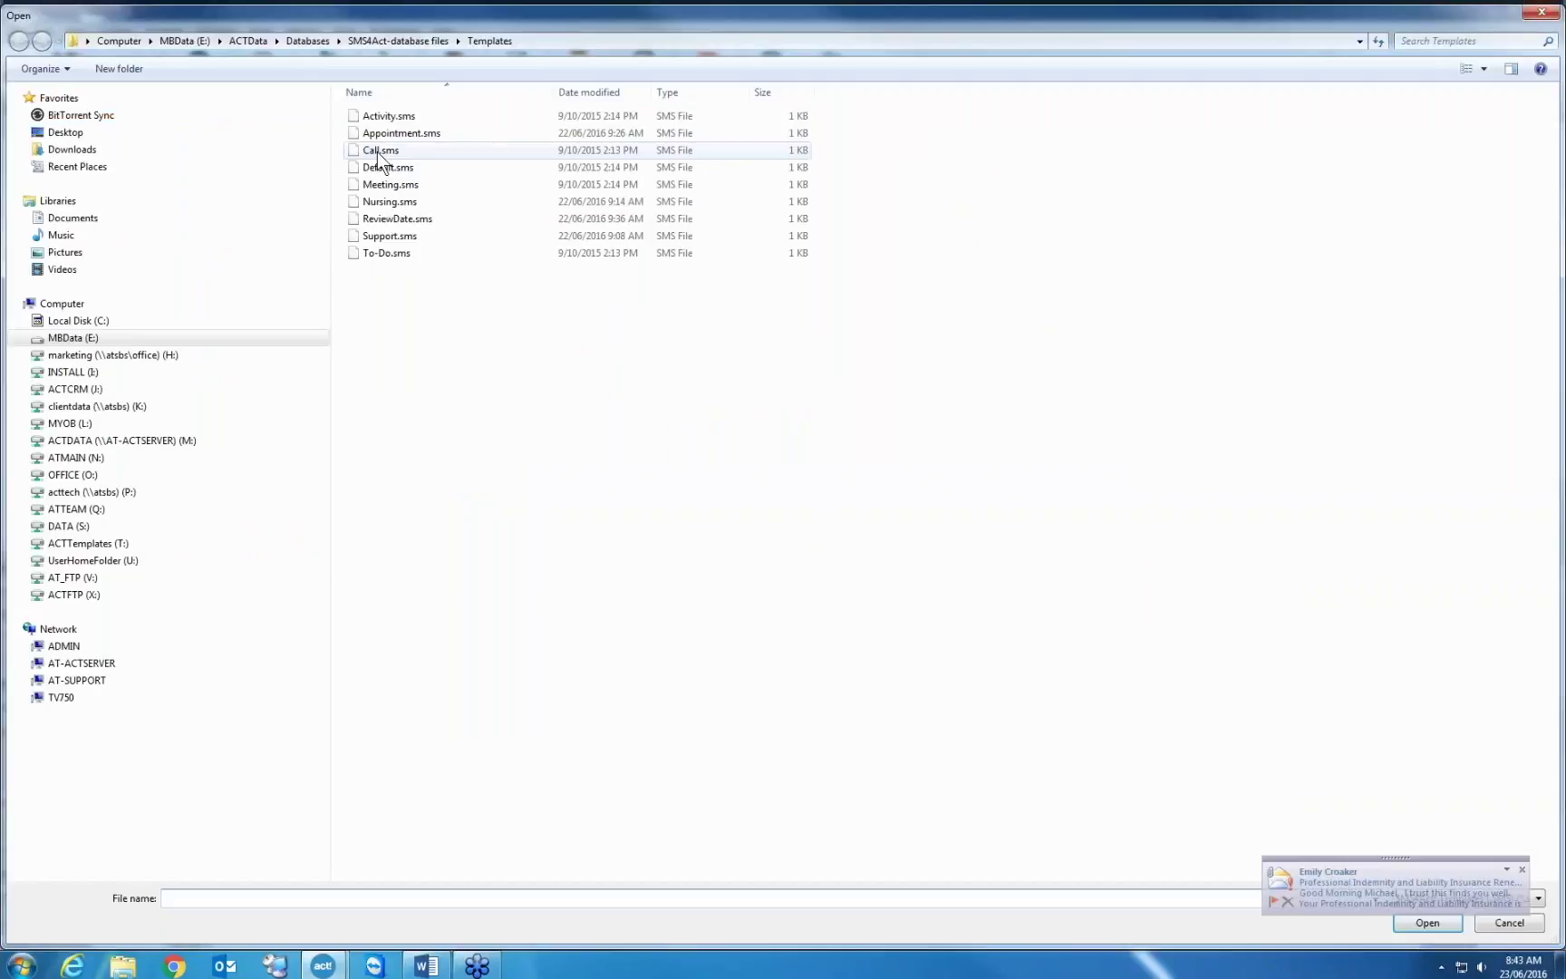
{"action": "double_click", "coordinate": [377, 151]}
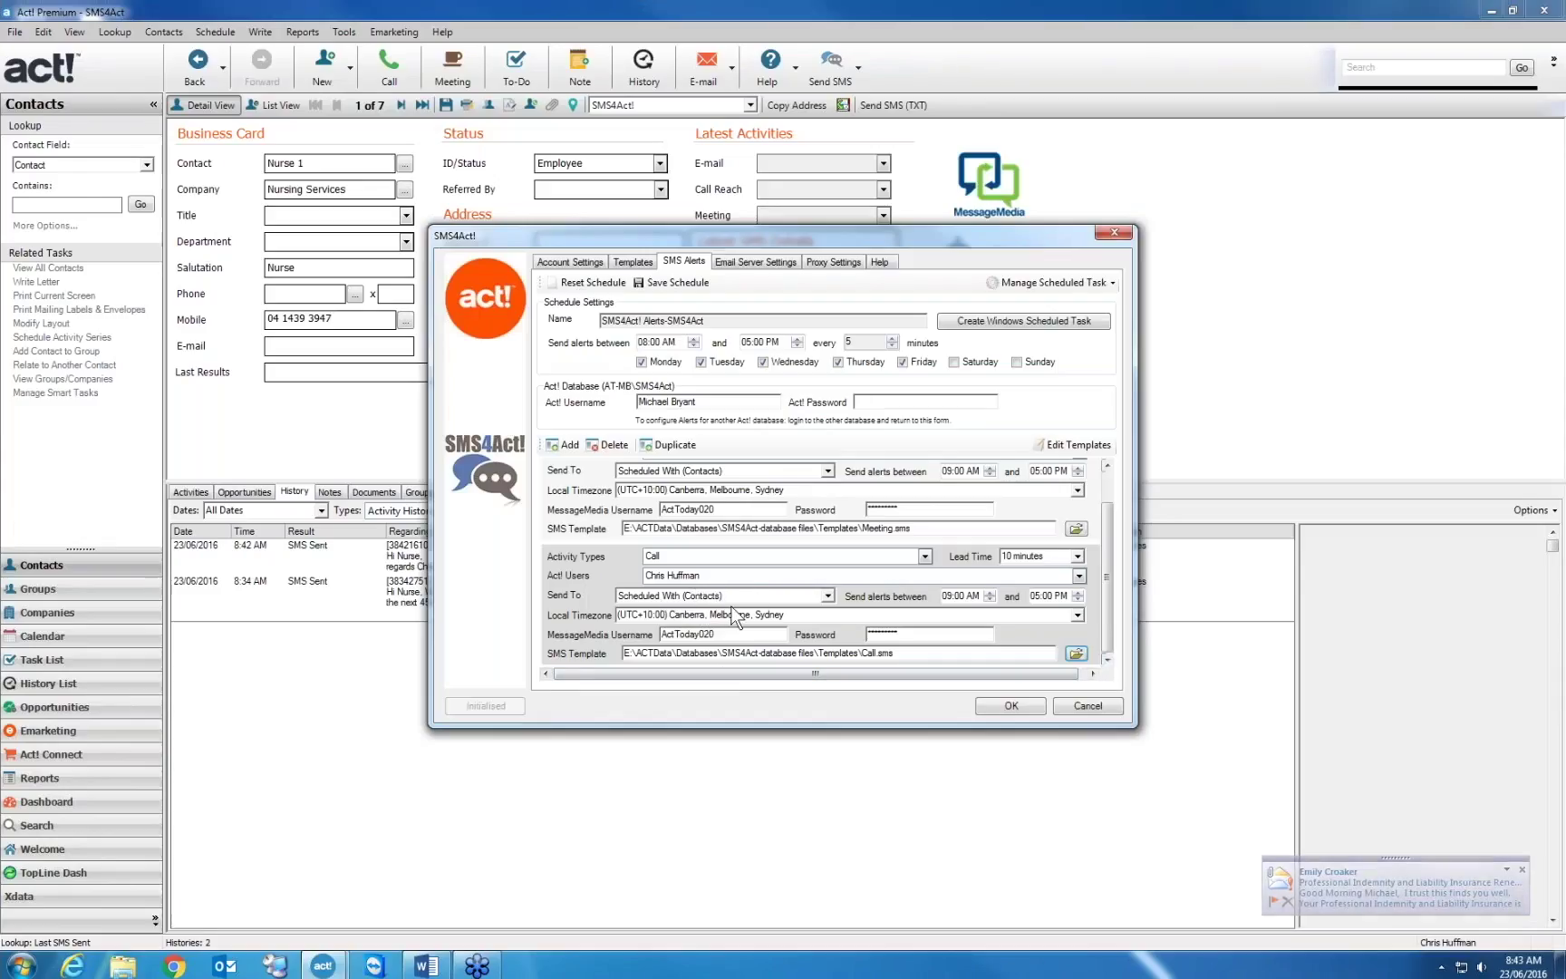
Give the Call alert a 30-minute lead time and the Meeting alert a 1-day lead time
{"action": "left_click", "coordinate": [1077, 556]}
{"action": "left_click", "coordinate": [1051, 592]}
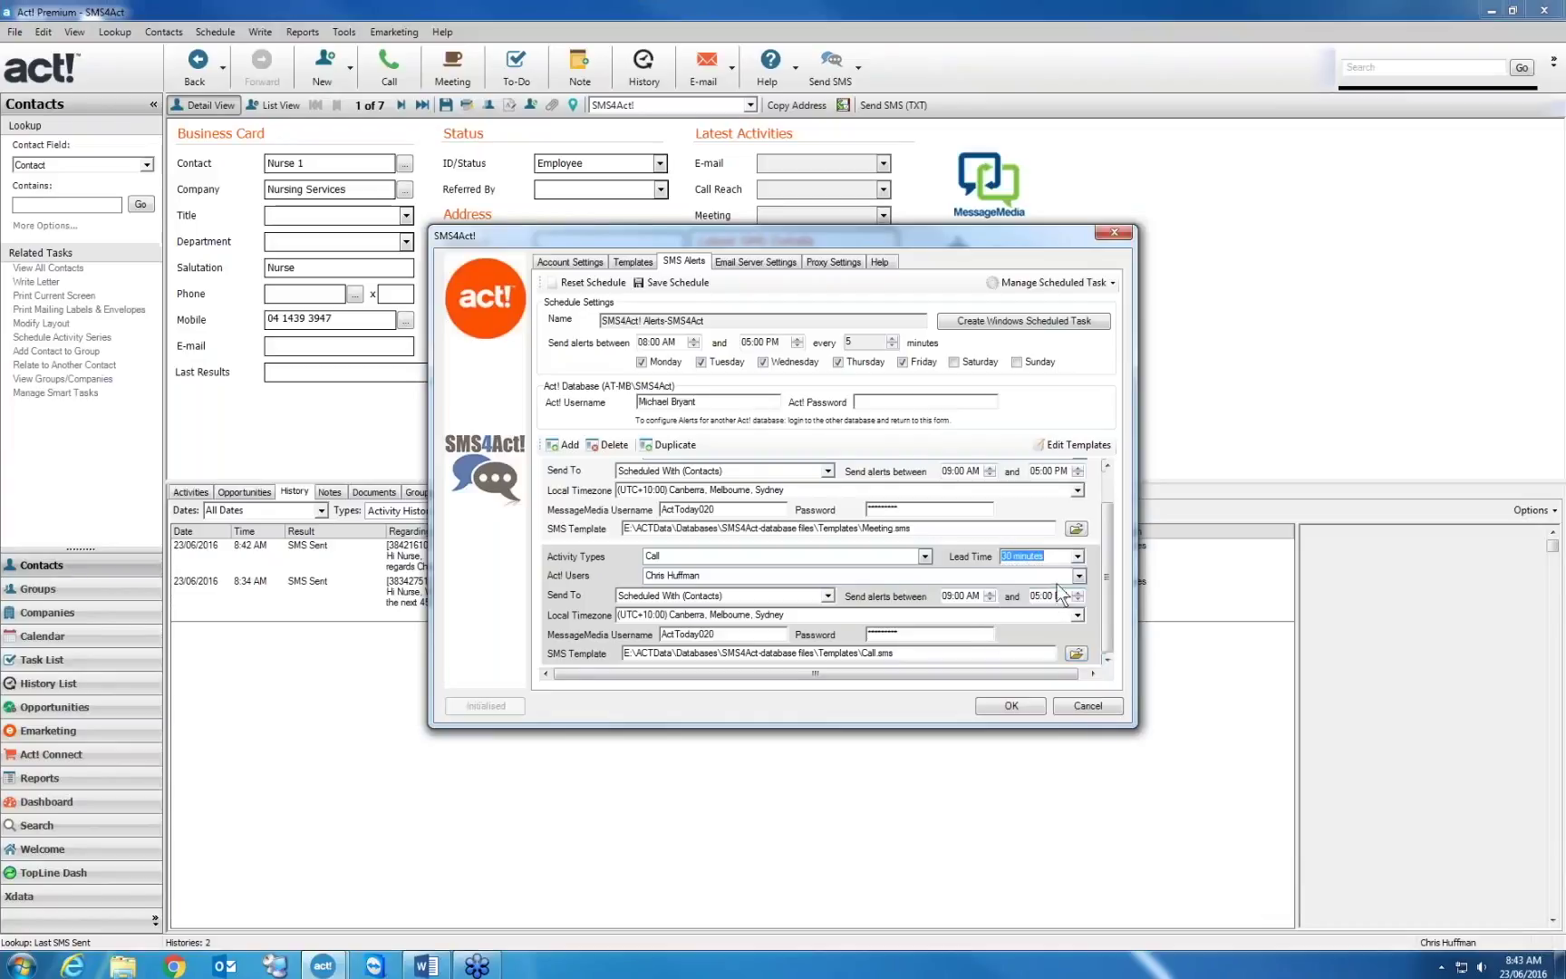
{"action": "left_click_drag", "start_coordinate": [1109, 511], "coordinate": [1082, 544]}
{"action": "left_click", "coordinate": [1075, 471]}
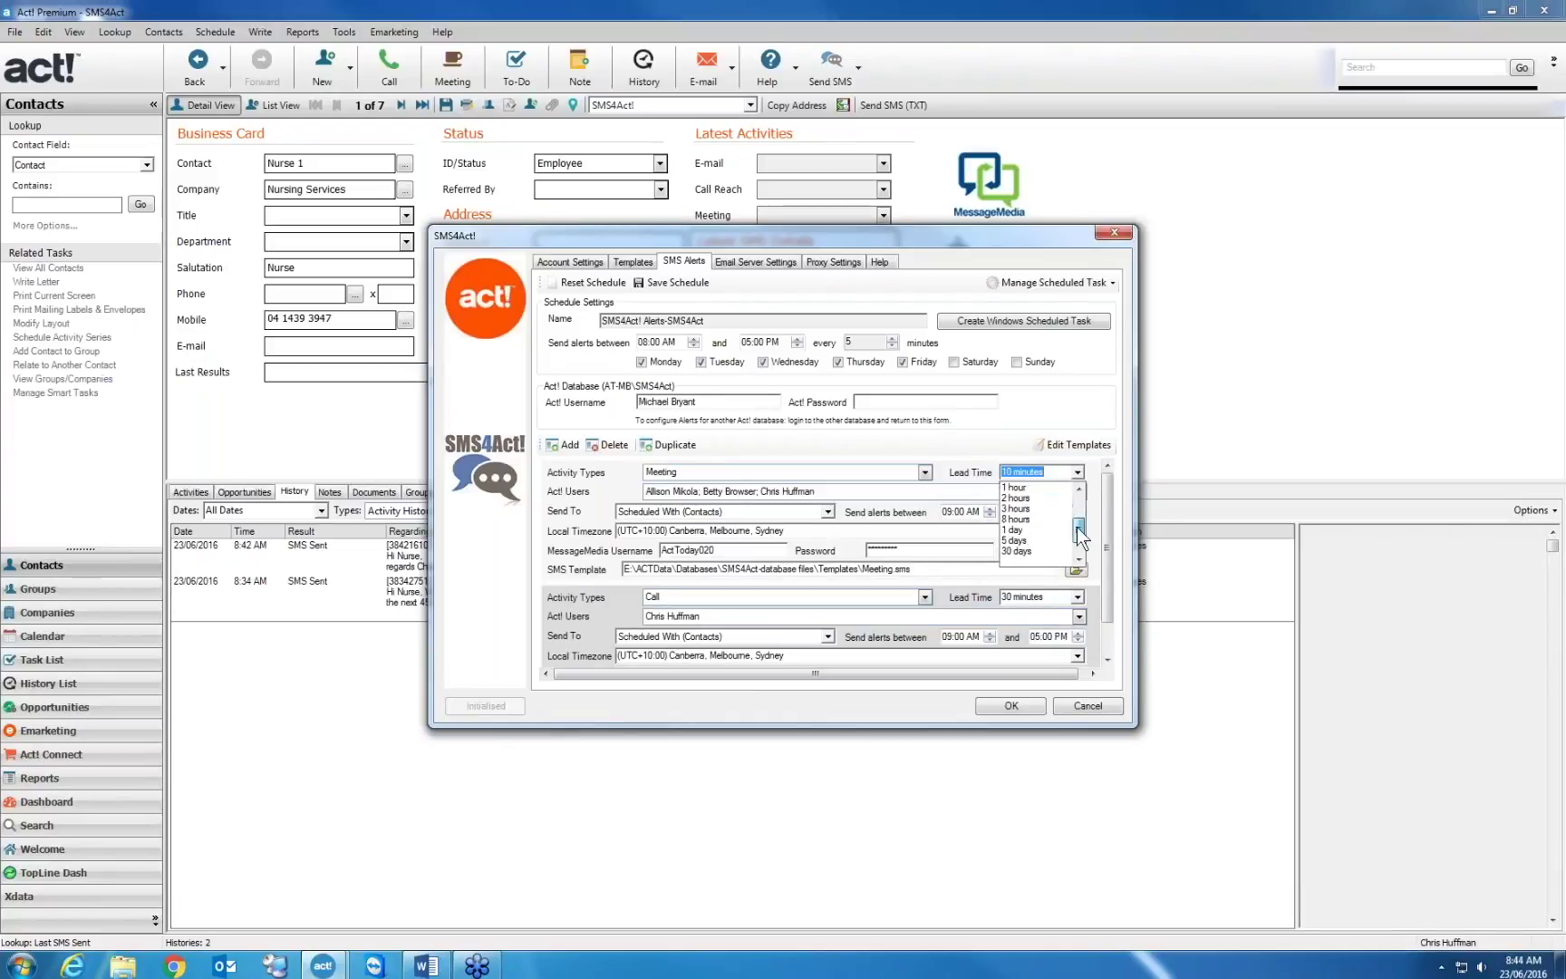
{"action": "left_click", "coordinate": [1029, 551]}
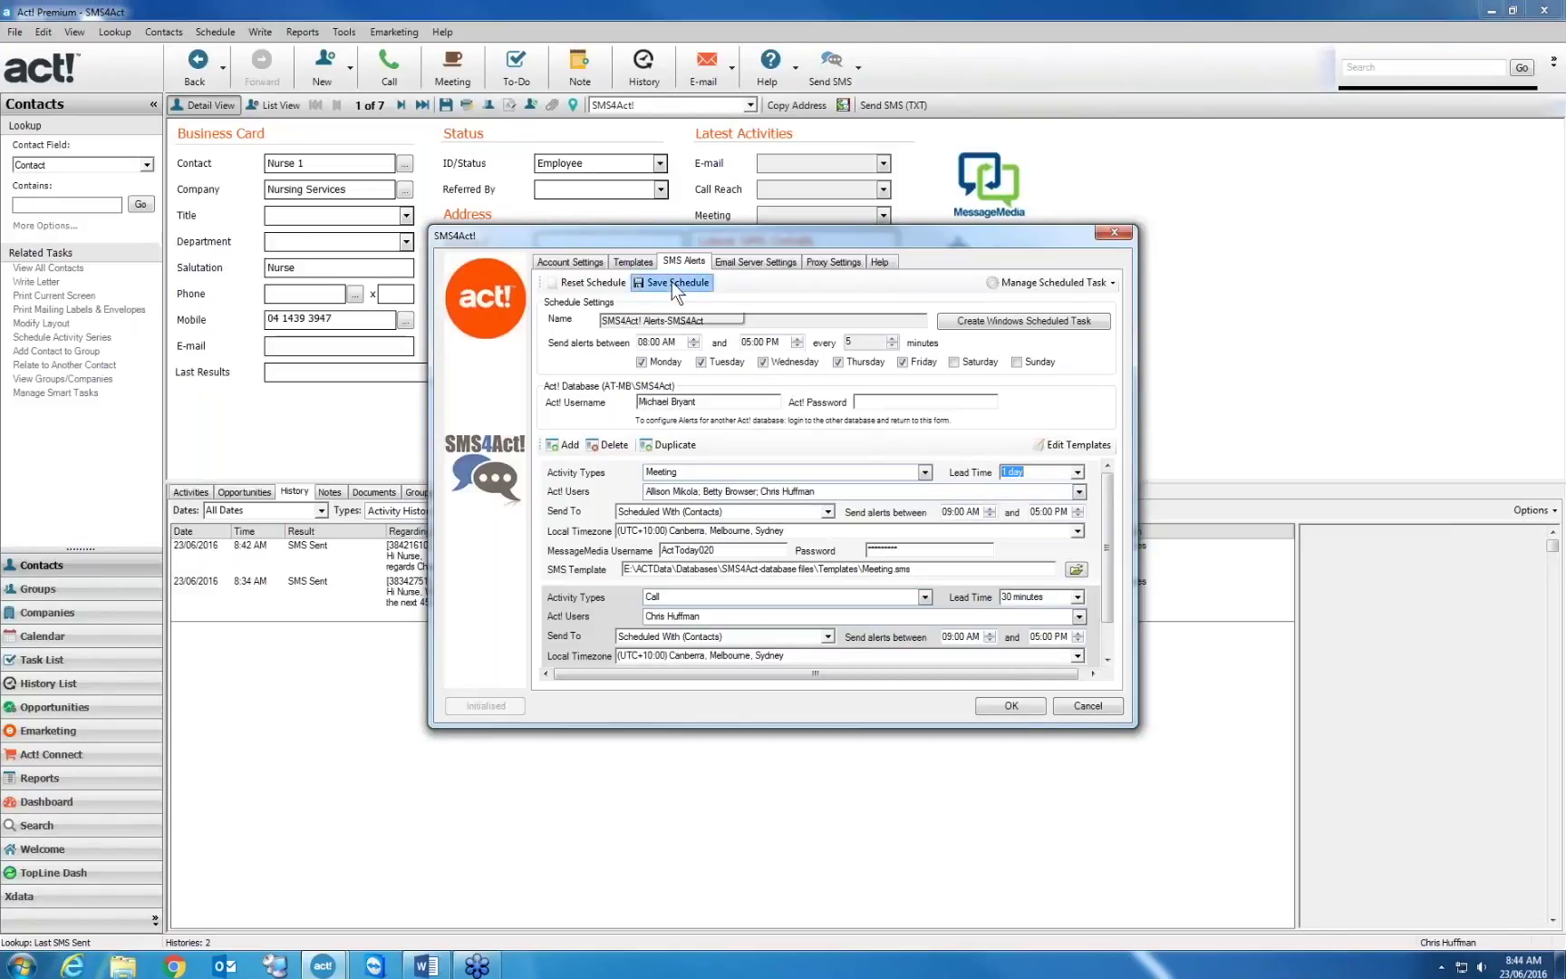
Create the Windows scheduled task for the alerts, entering the task account password
{"action": "left_click", "coordinate": [1035, 319]}
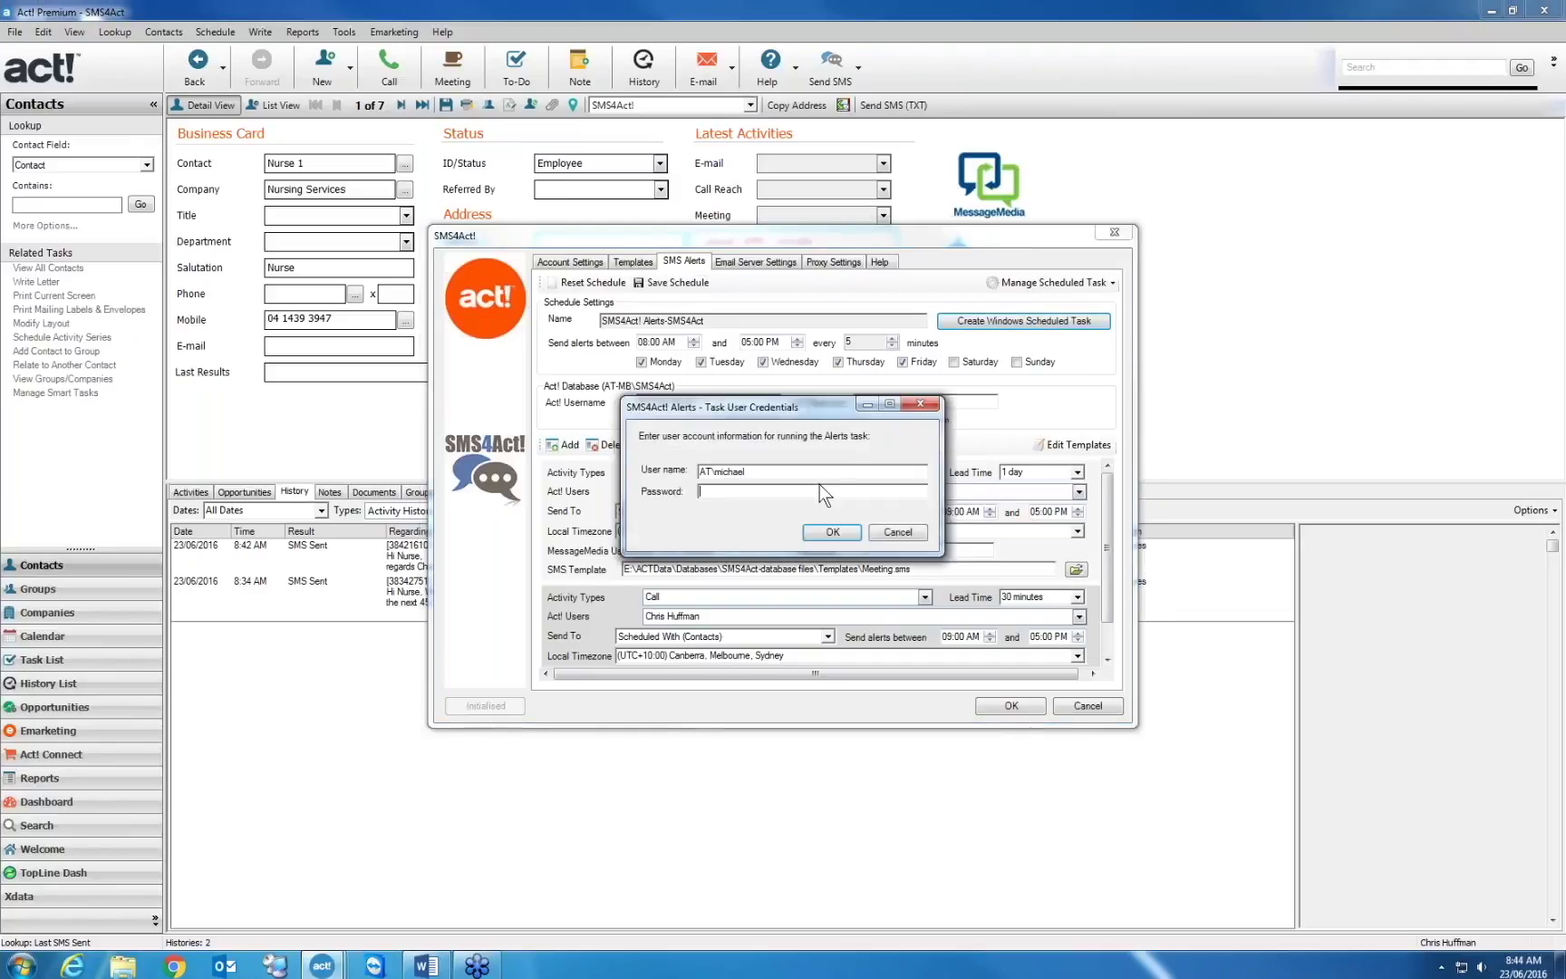
{"action": "left_click", "coordinate": [820, 489]}
{"action": "type", "text": "********"}
{"action": "left_click", "coordinate": [820, 530]}
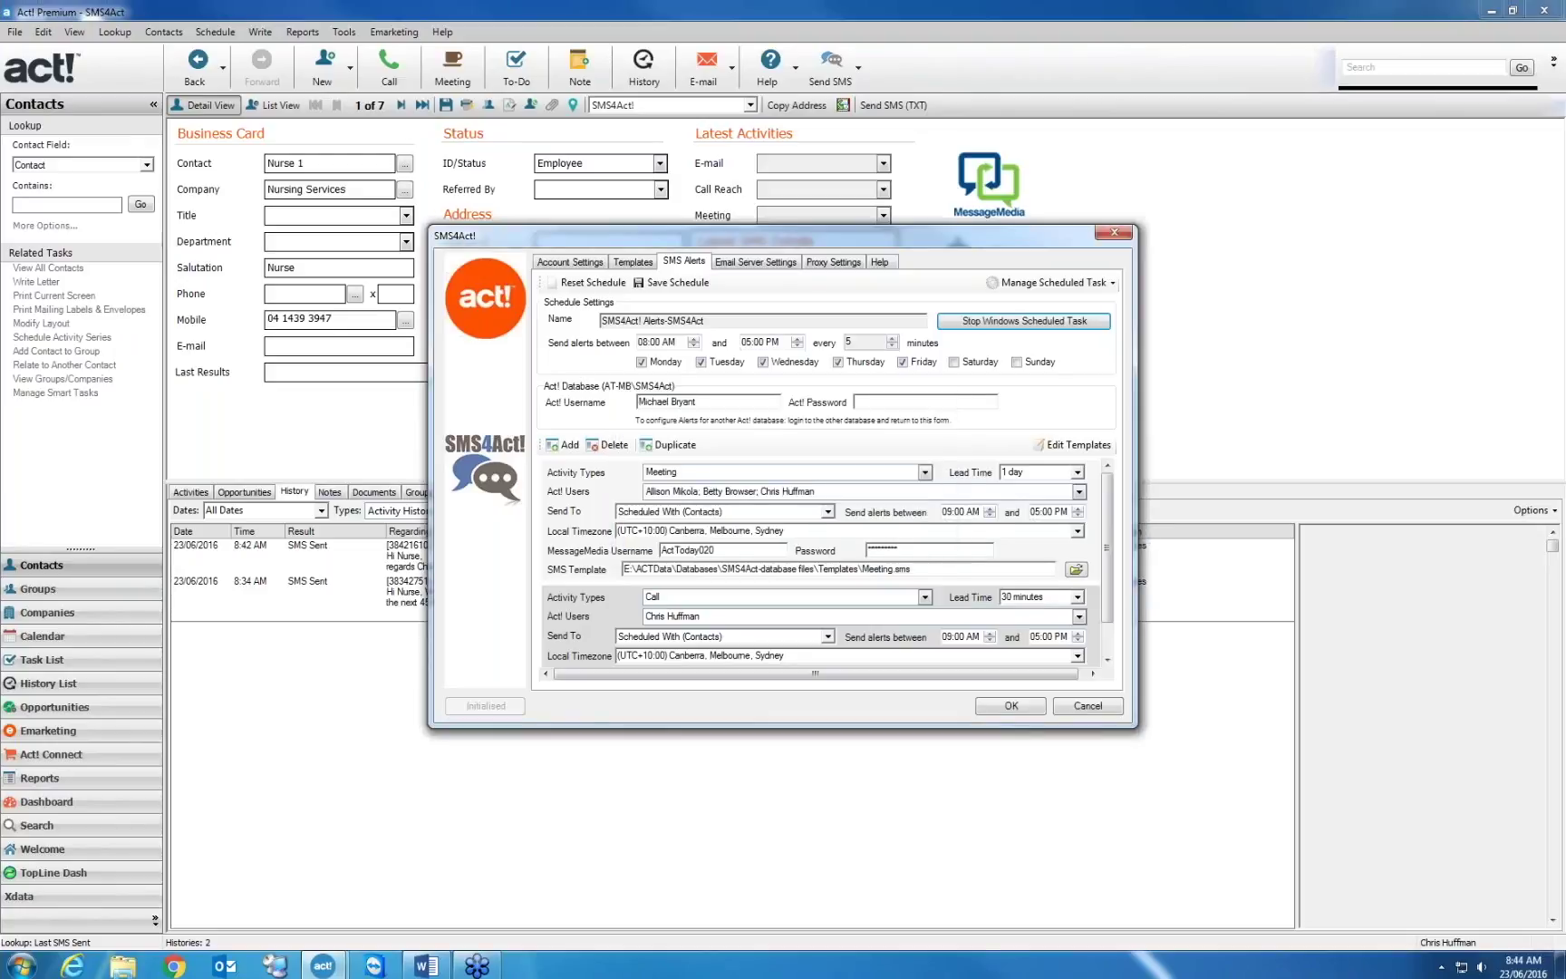
{"action": "left_click", "coordinate": [1076, 282]}
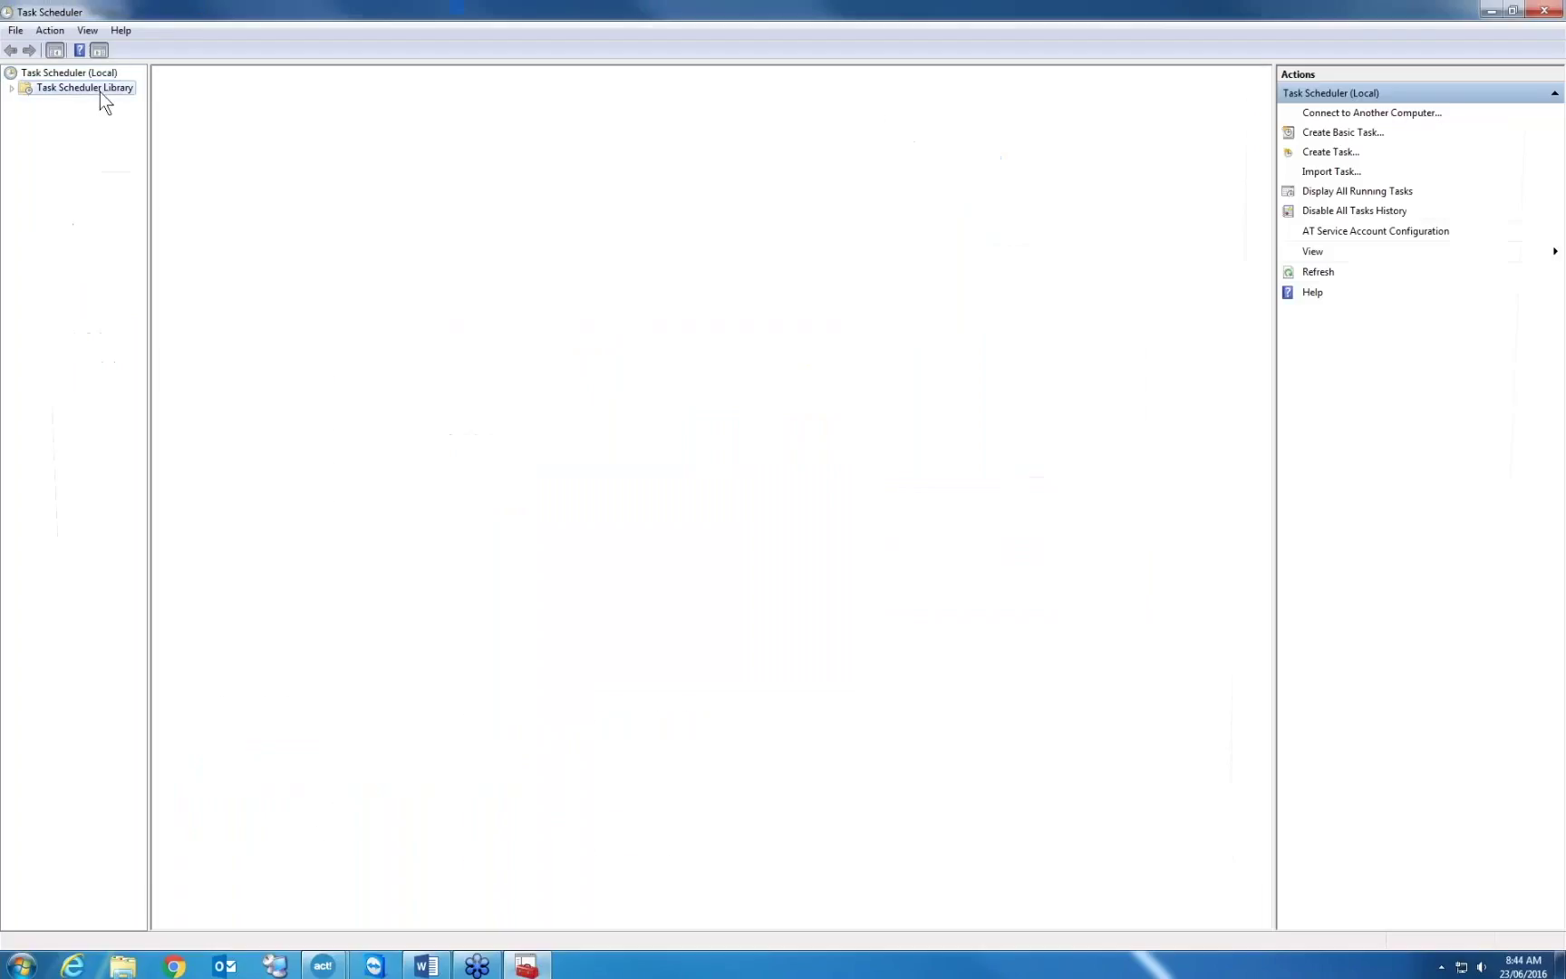
{"action": "left_click", "coordinate": [91, 88]}
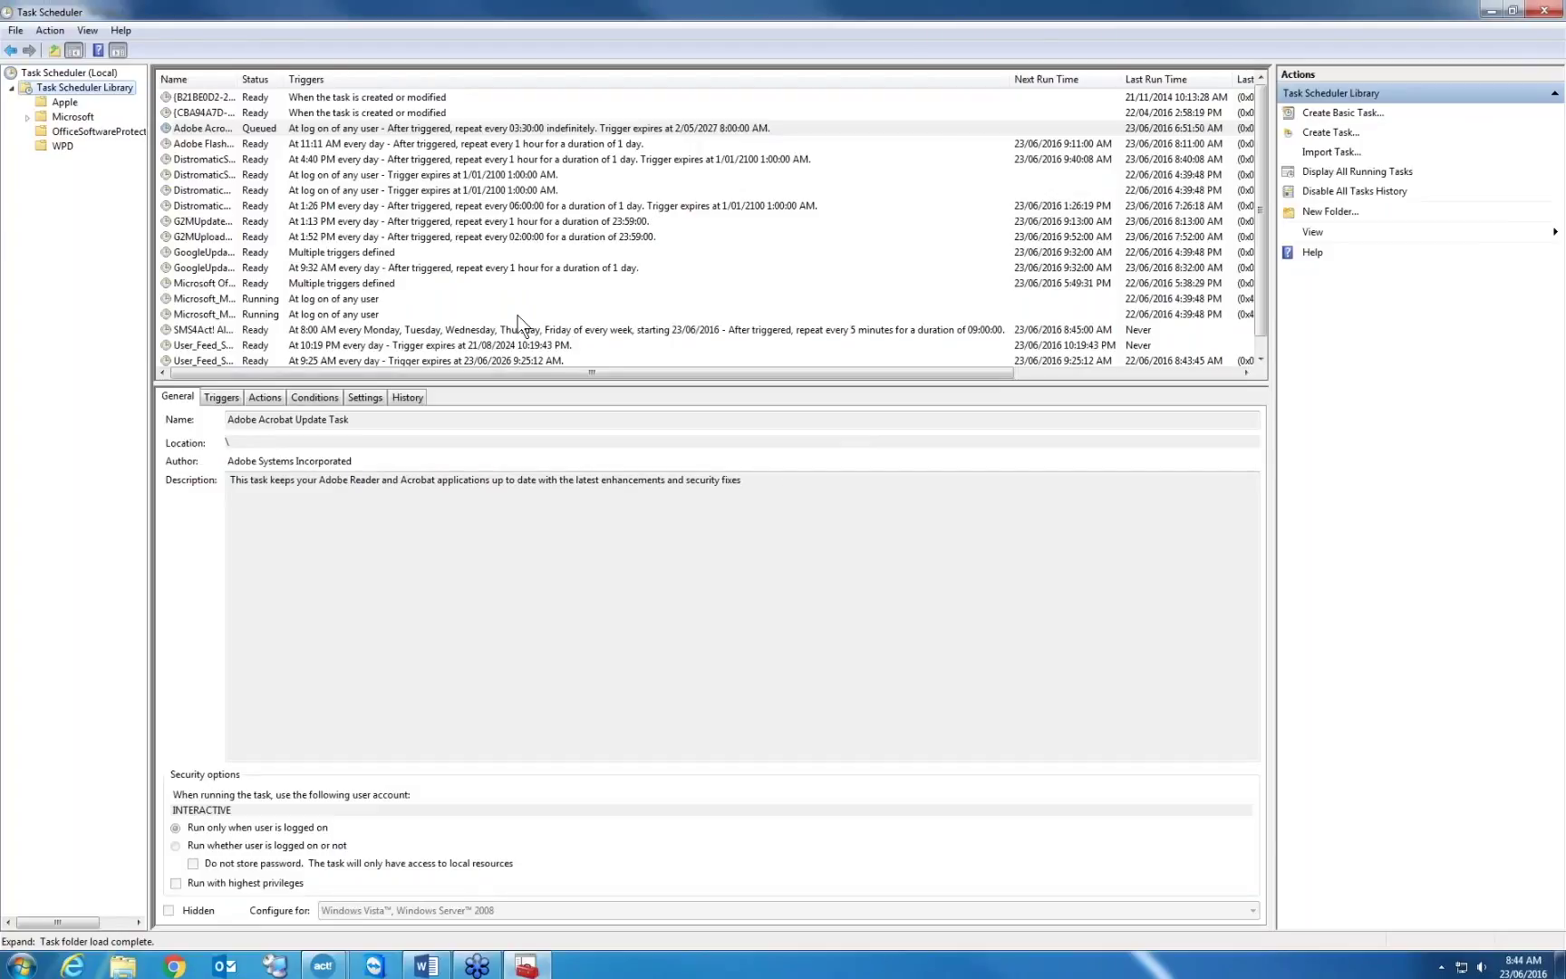
{"action": "left_click", "coordinate": [366, 330]}
{"action": "left_click", "coordinate": [308, 391]}
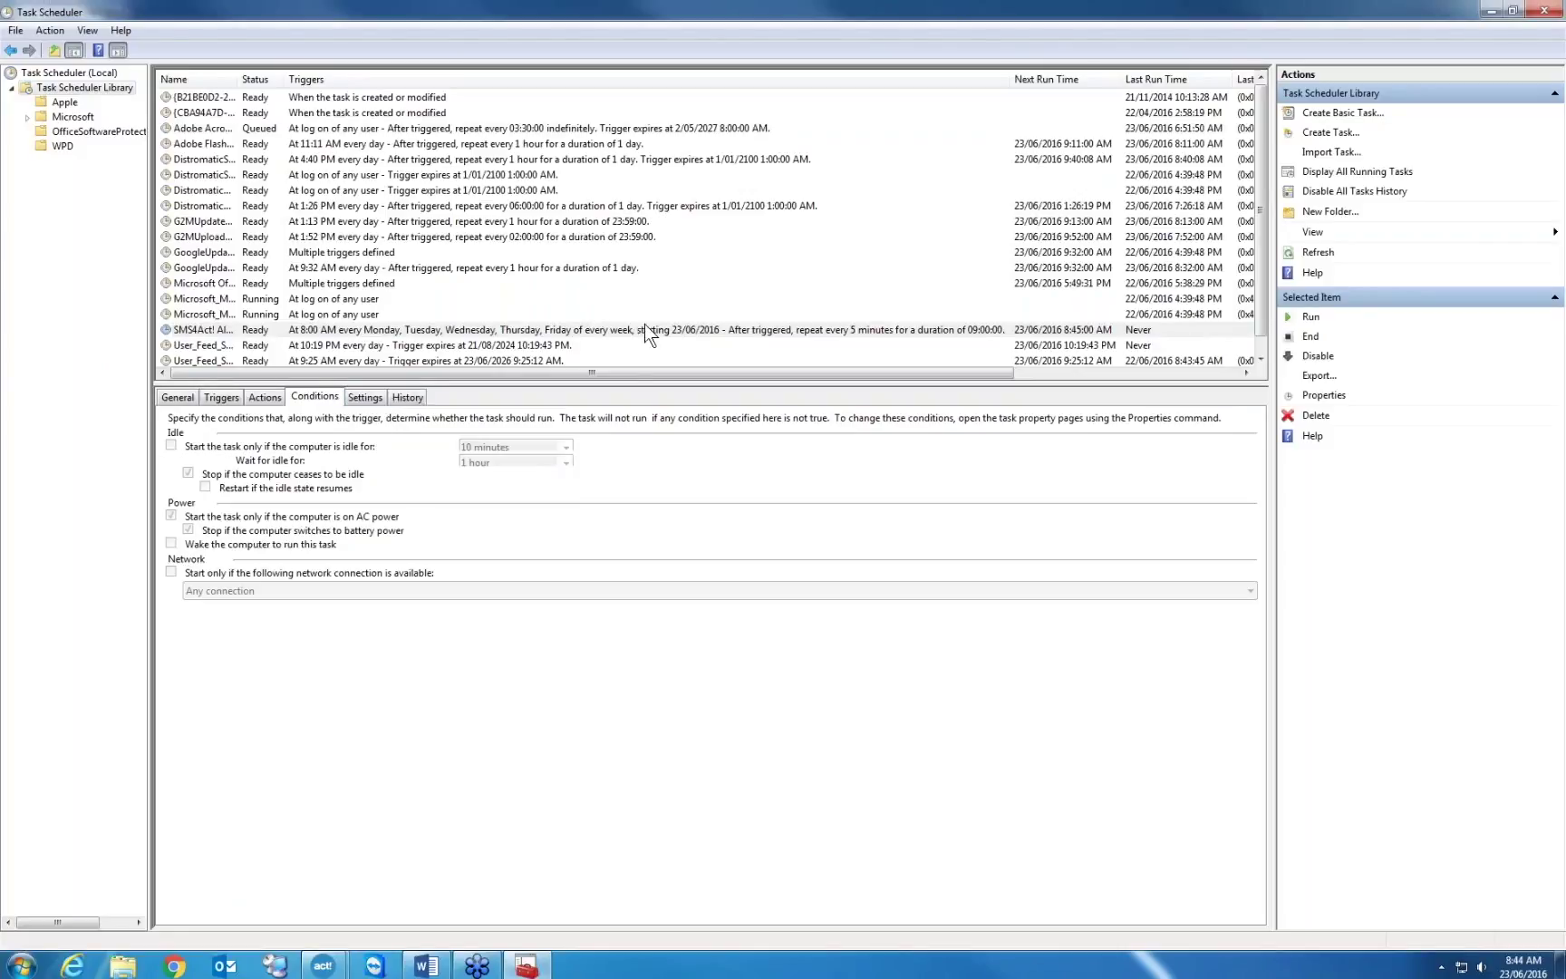
{"action": "left_click", "coordinate": [1491, 10]}
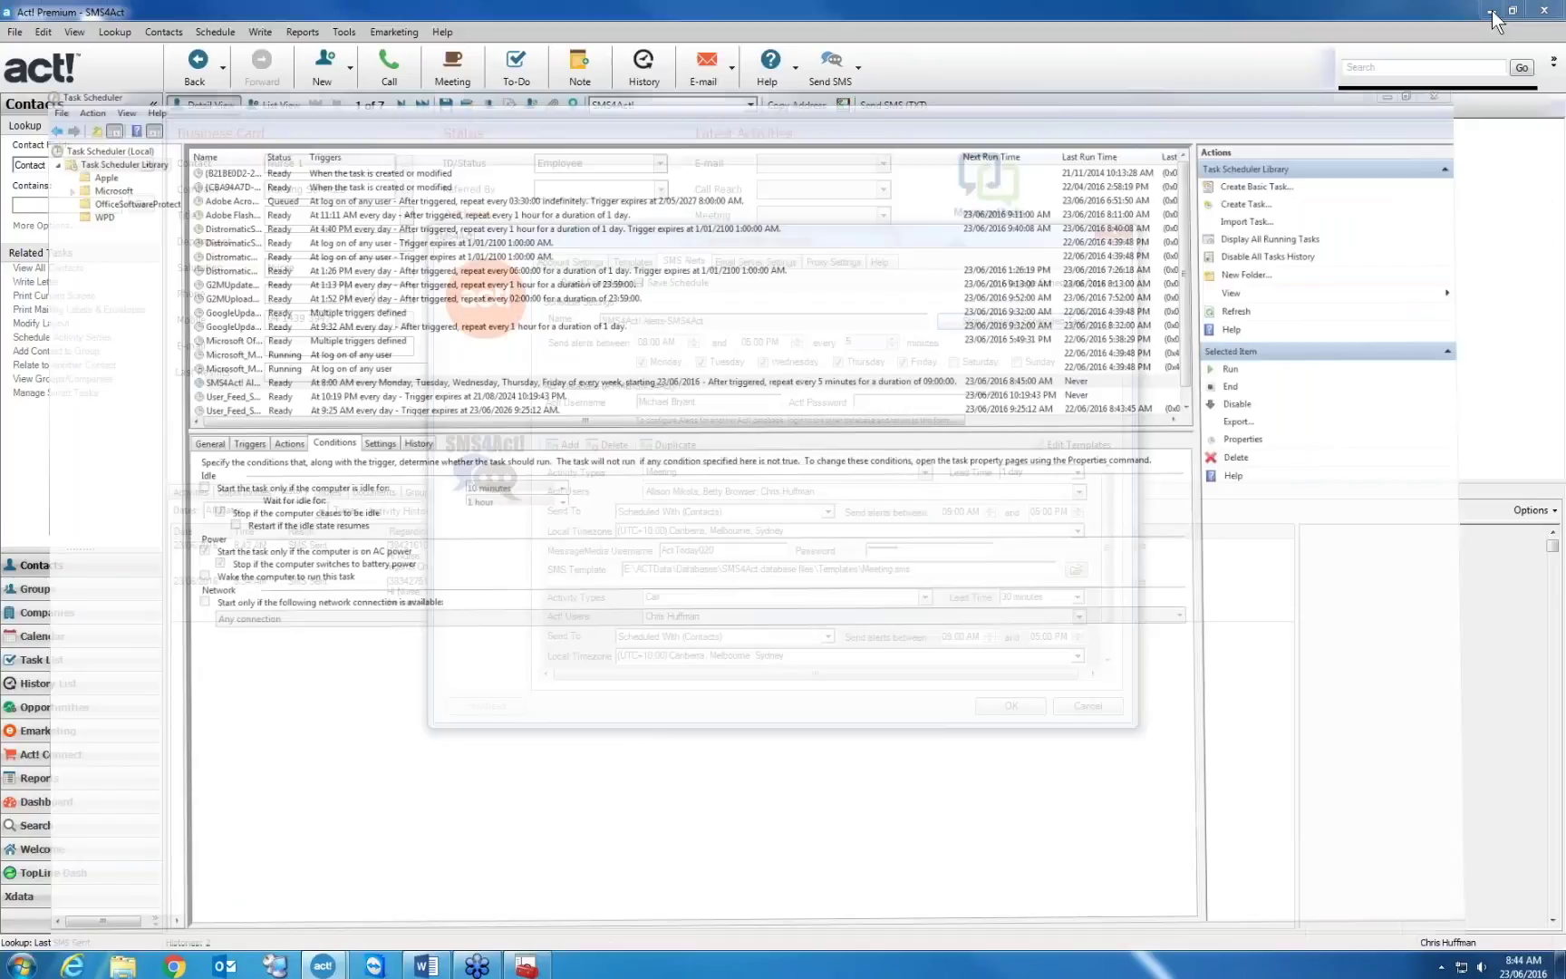
{"action": "scroll", "coordinate": [1108, 598], "scroll_direction": "down", "scroll_amount": 1}
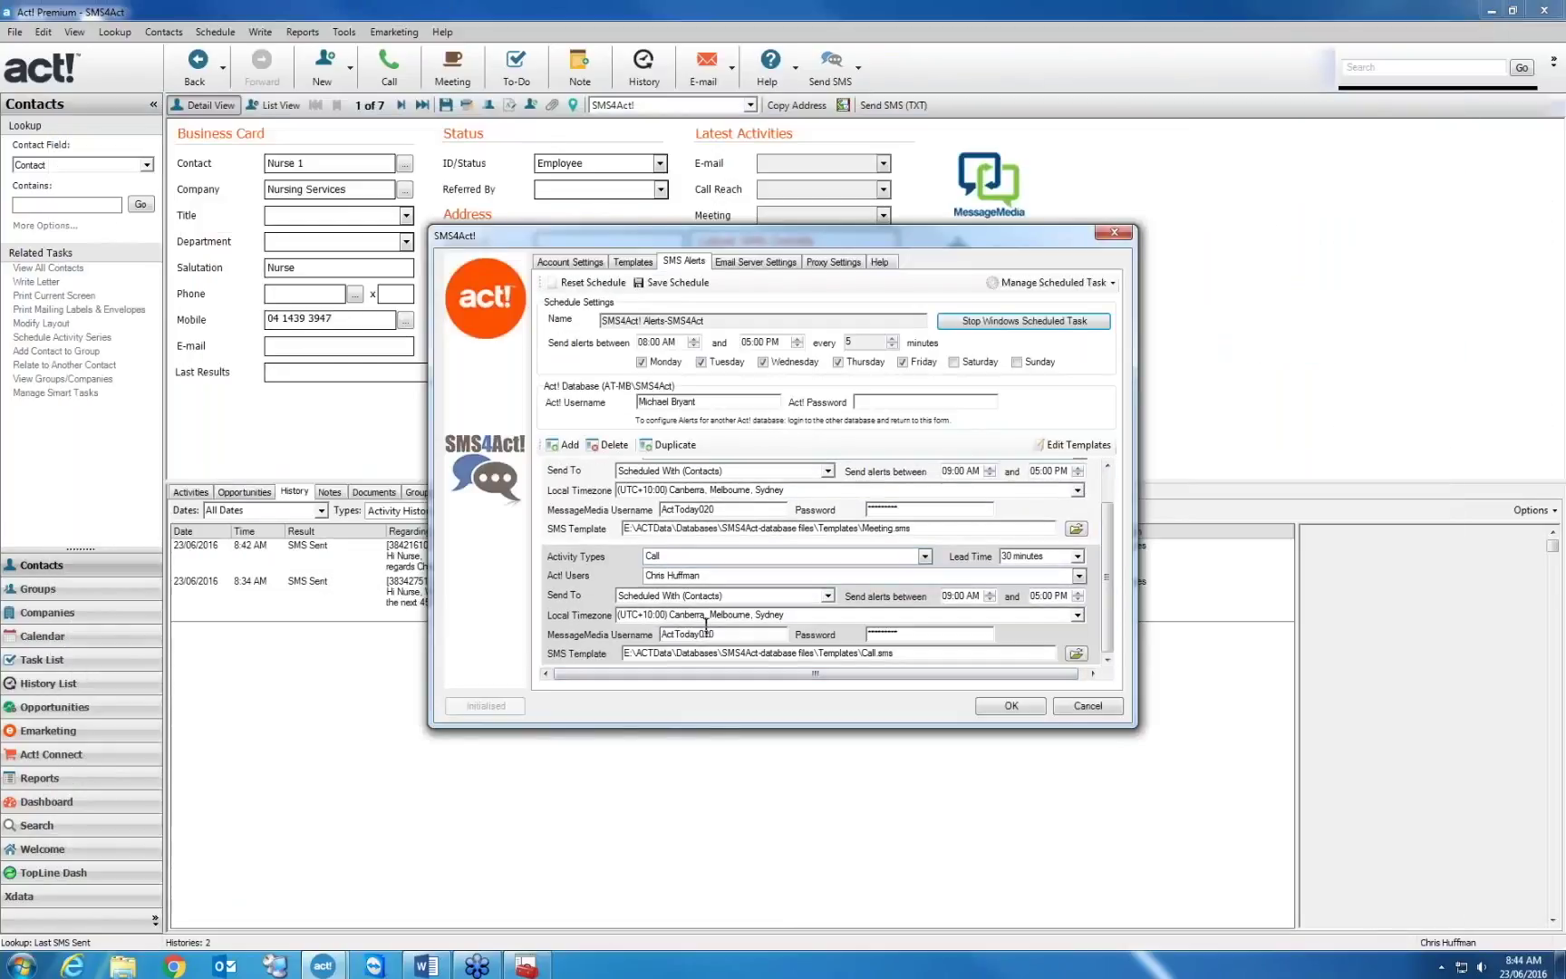
Add another user to the Call alert's recipients
{"action": "left_click", "coordinate": [747, 580]}
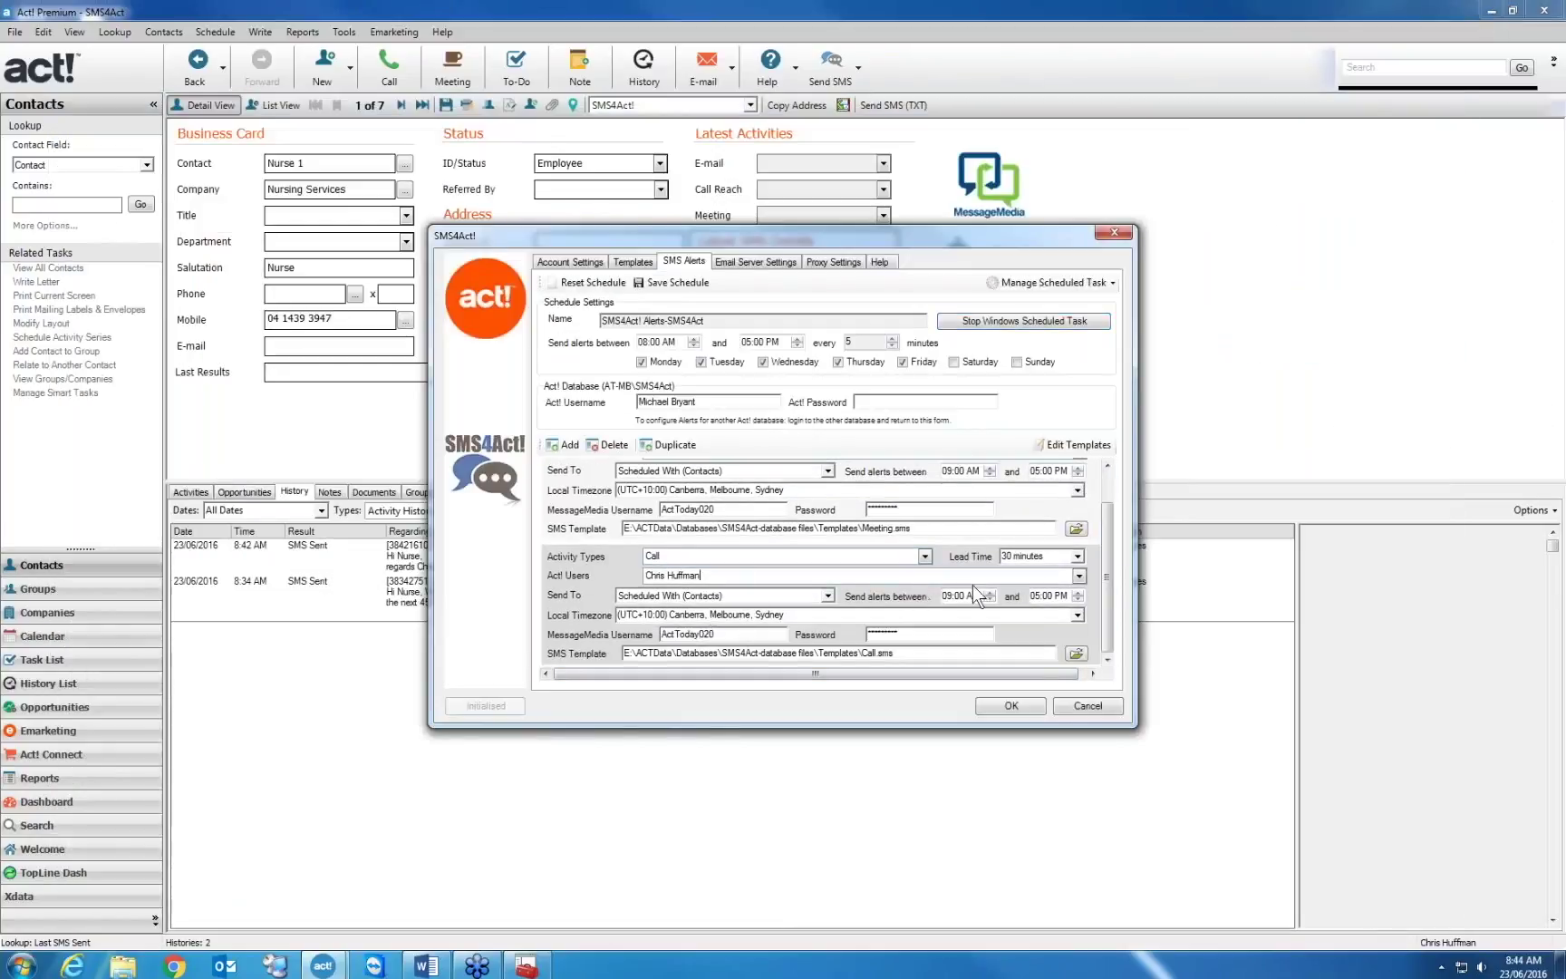
{"action": "left_click", "coordinate": [1079, 577]}
{"action": "left_click", "coordinate": [651, 592]}
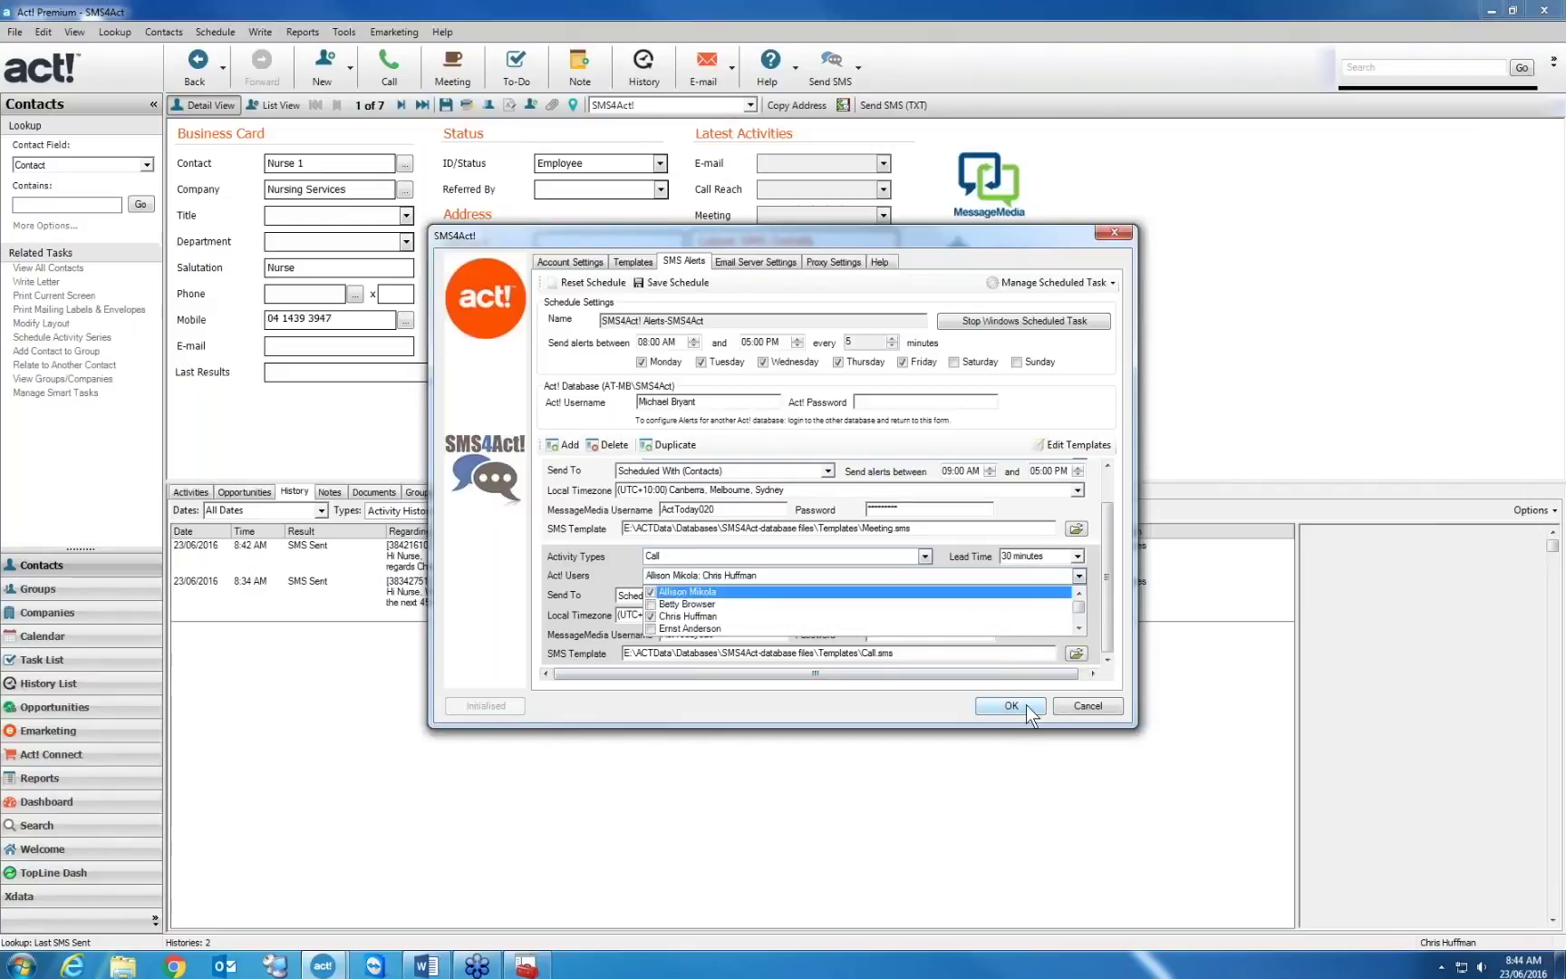
{"action": "left_click", "coordinate": [675, 282]}
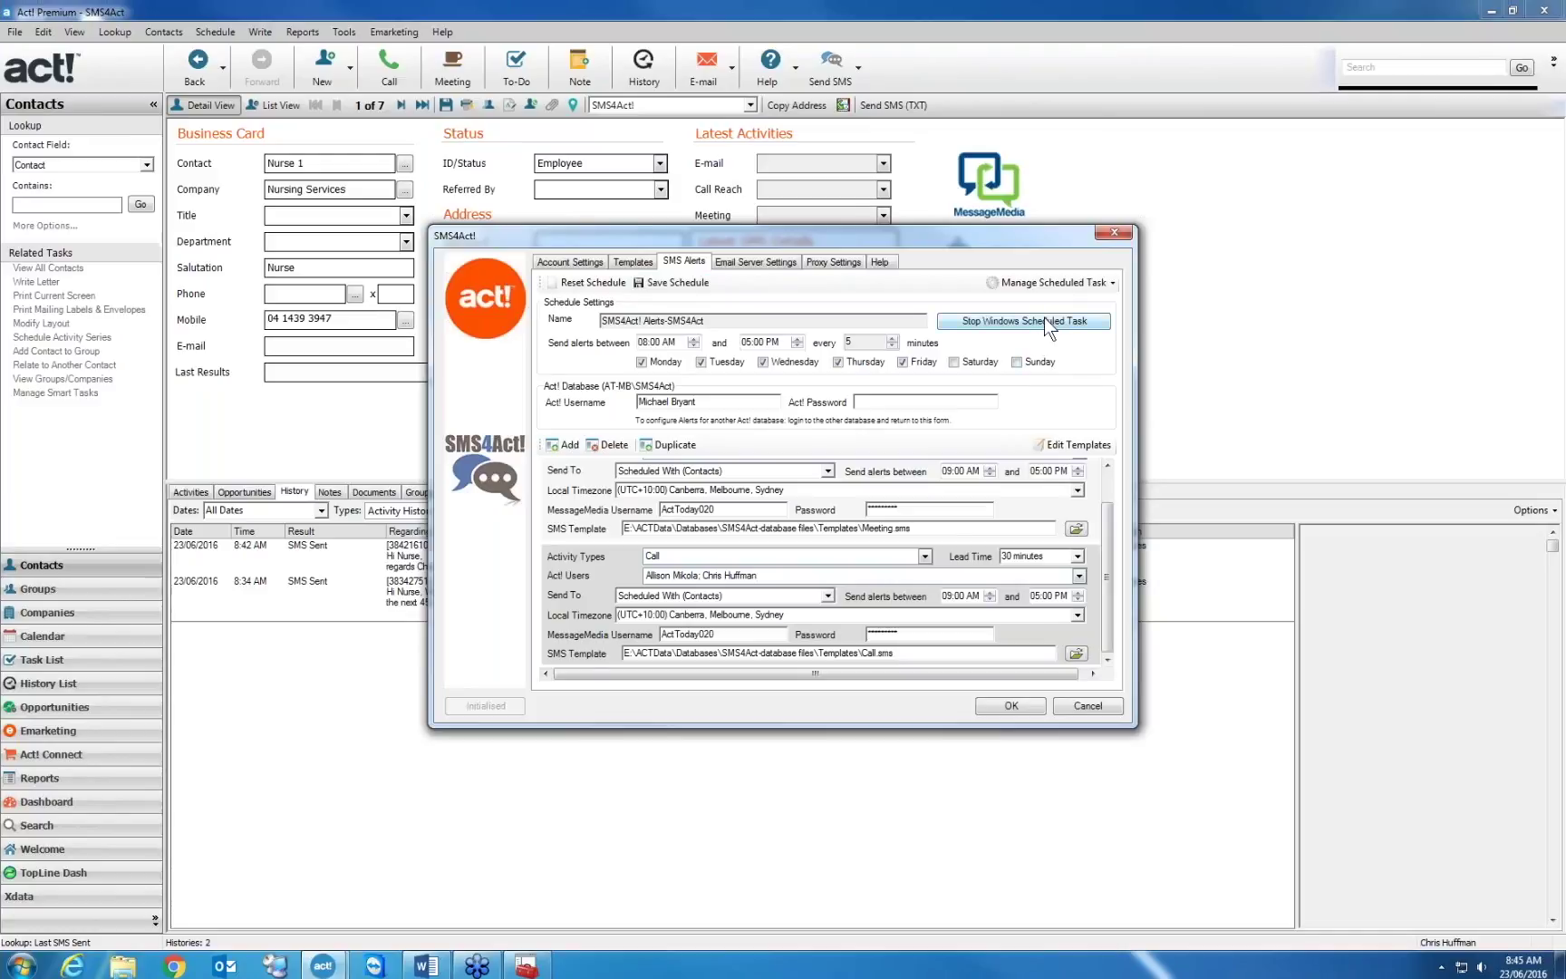
Delete the Default SMS Template path on the Templates tab and save the settings
{"action": "left_click", "coordinate": [633, 263]}
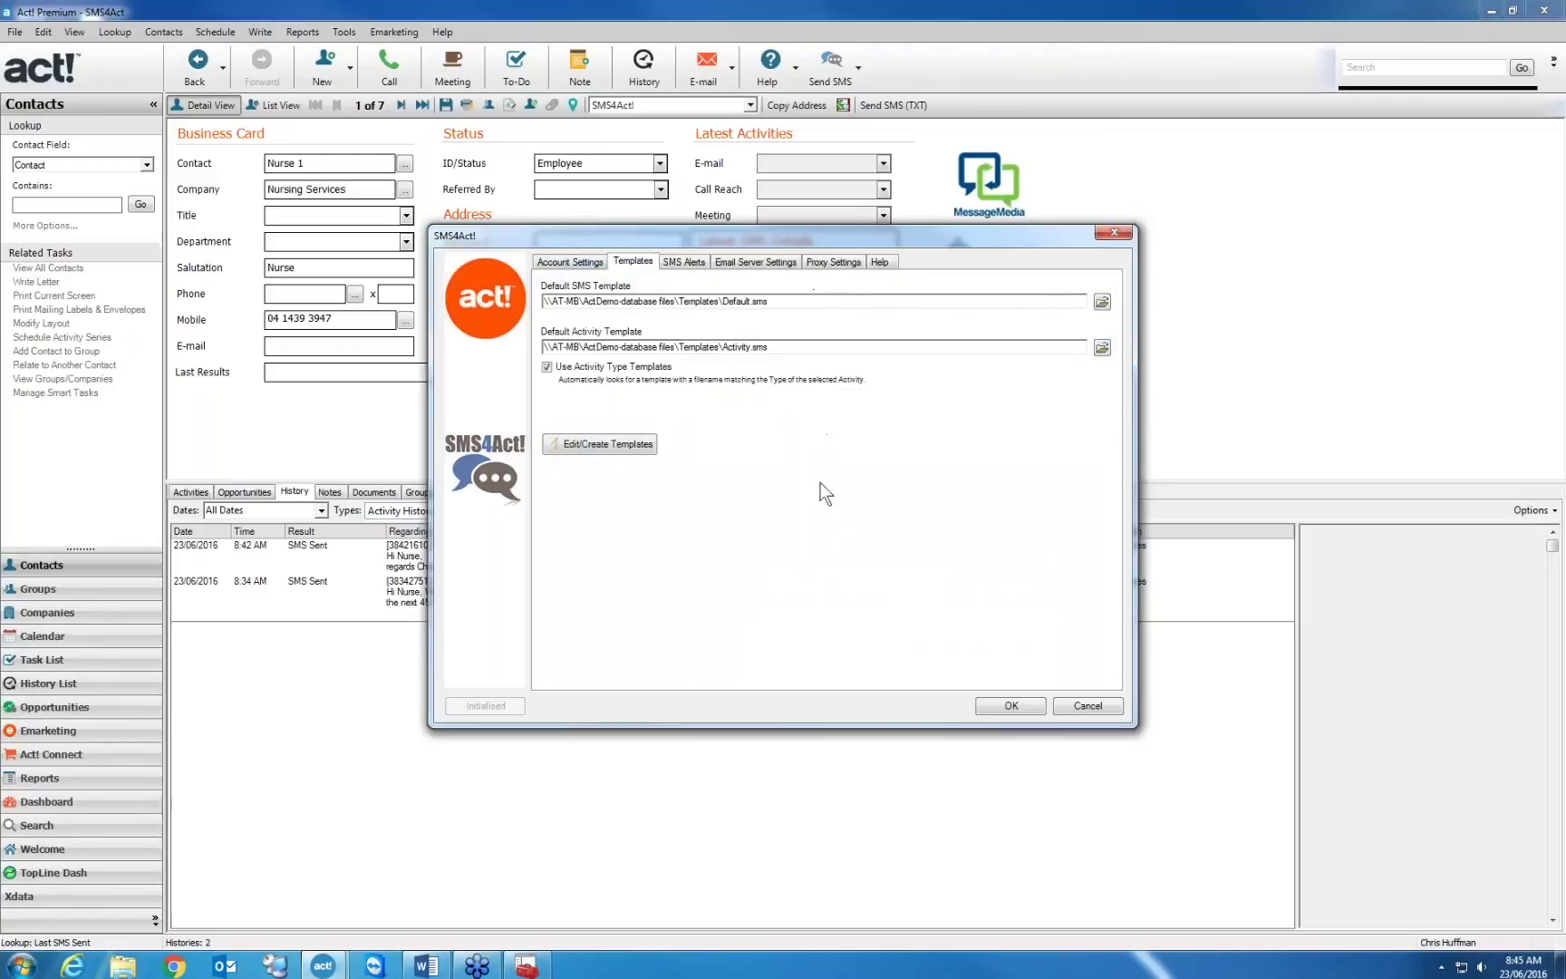
{"action": "left_click", "coordinate": [817, 302]}
{"action": "left_click_drag", "start_coordinate": [790, 302], "coordinate": [542, 302]}
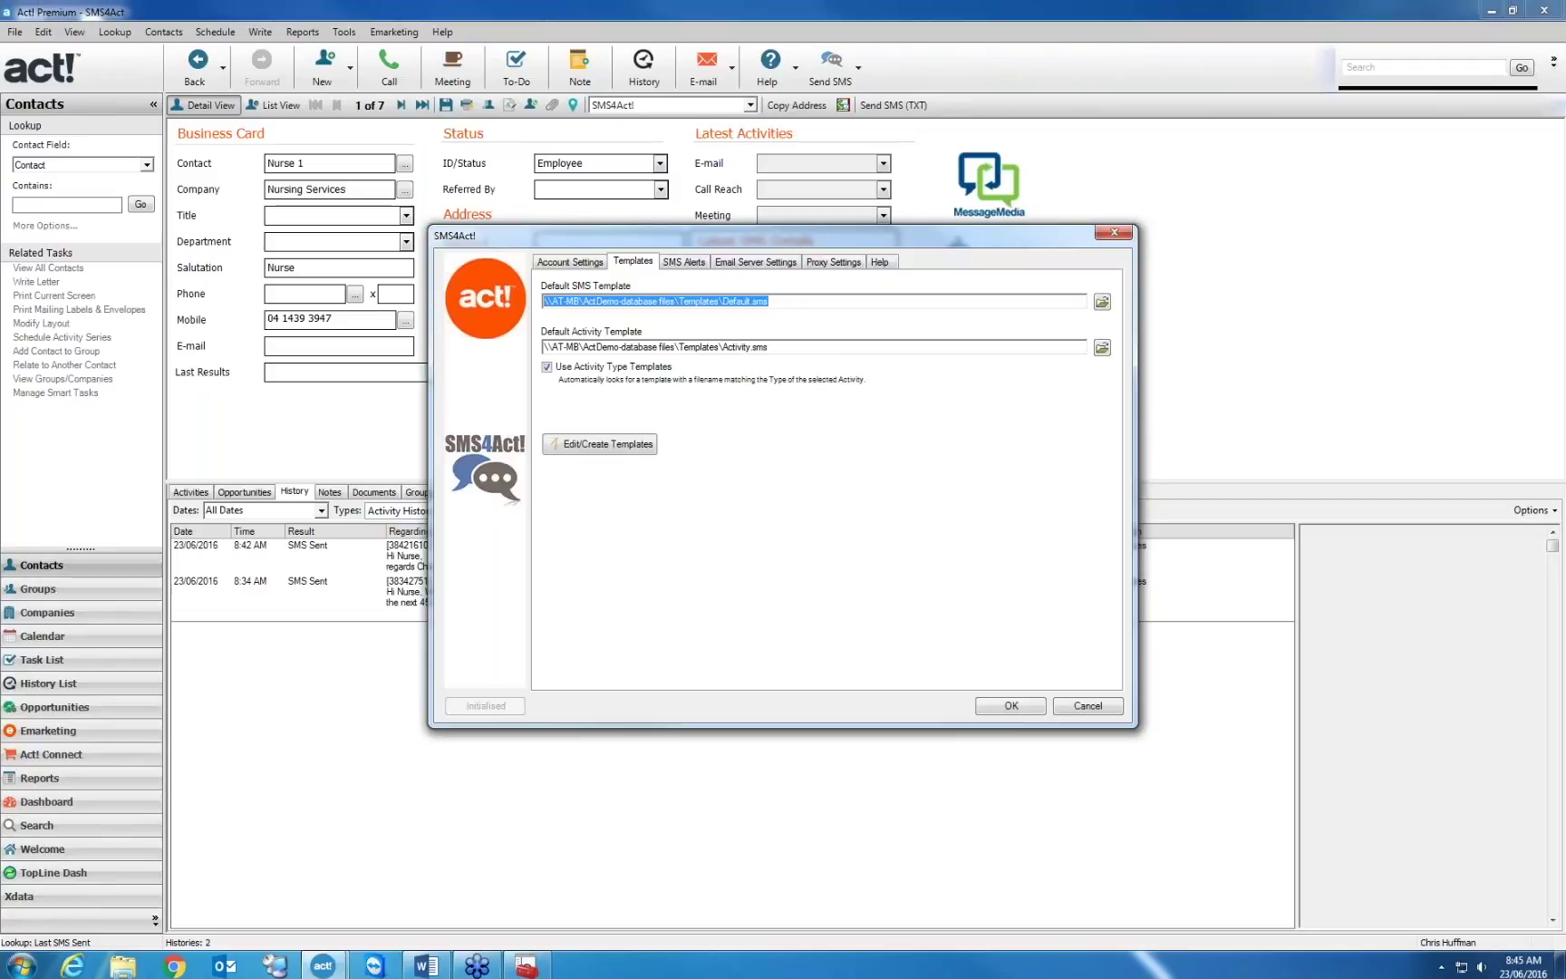
{"action": "key", "text": "Delete"}
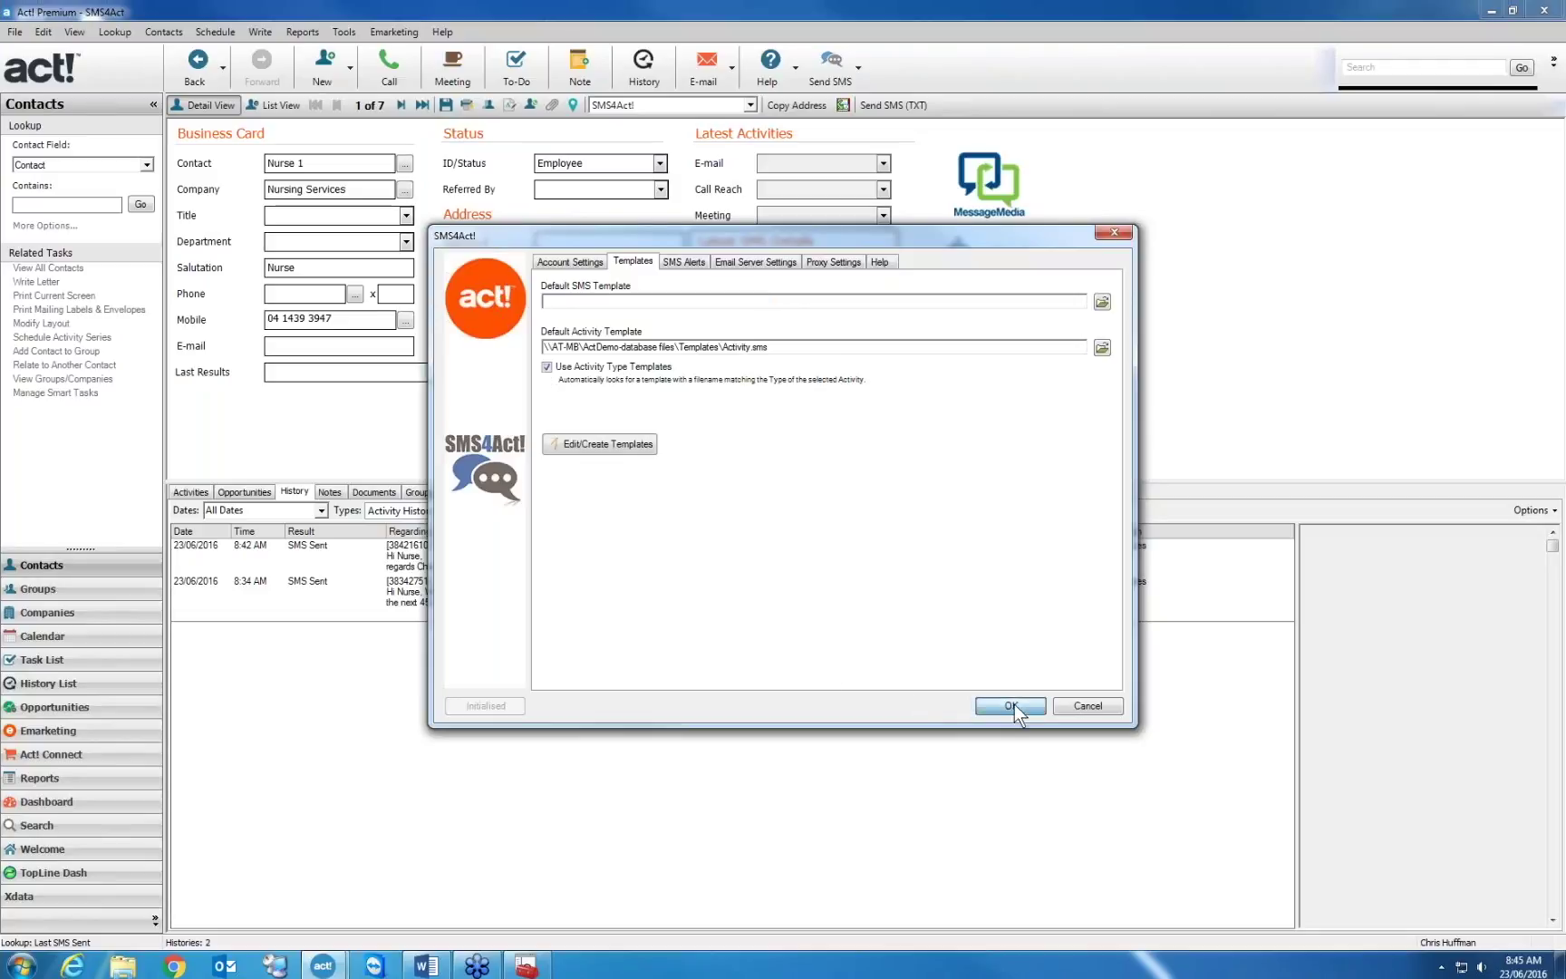
{"action": "left_click", "coordinate": [1012, 705]}
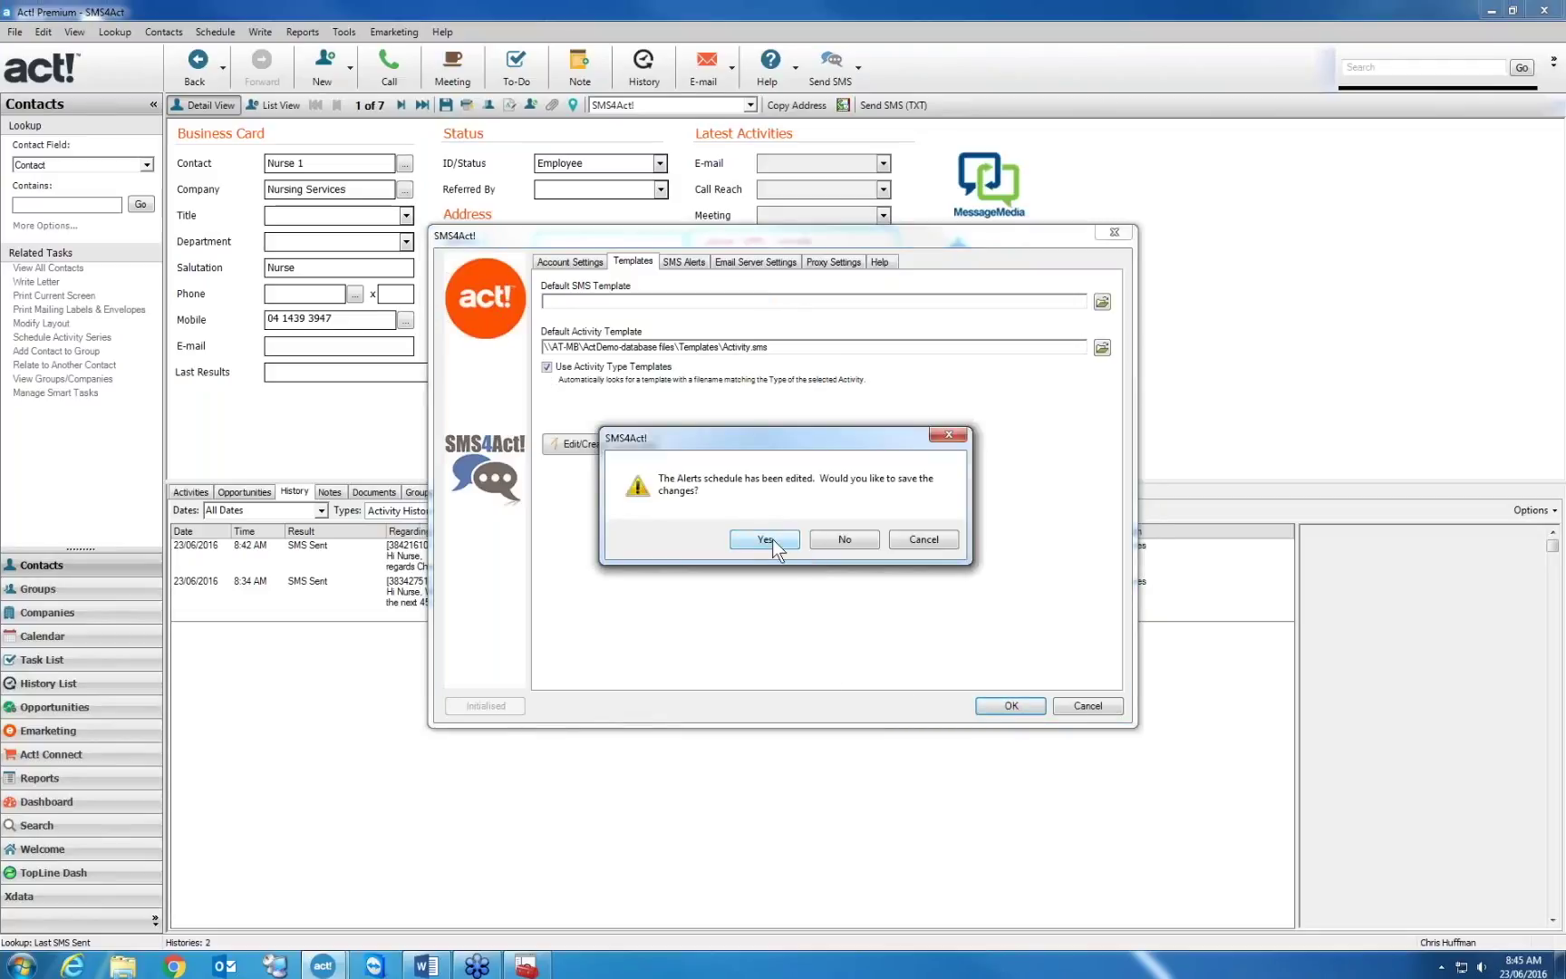
{"action": "left_click", "coordinate": [766, 539]}
Start a test SMS to the contact and cancel the empty message
{"action": "left_click", "coordinate": [893, 106]}
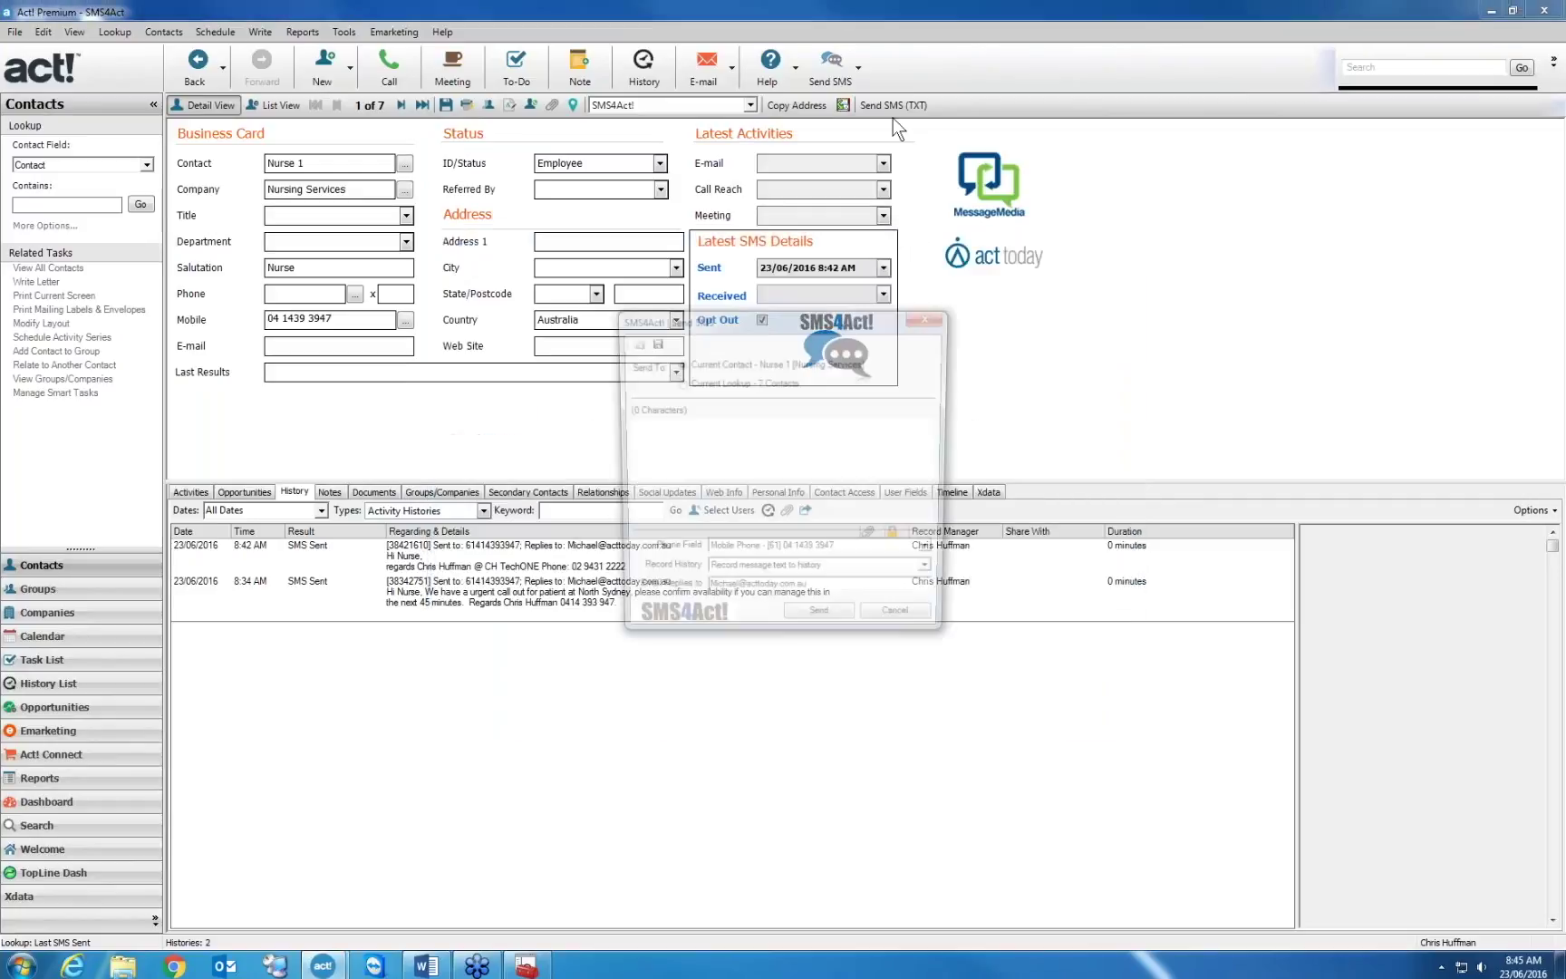
{"action": "left_click", "coordinate": [695, 436]}
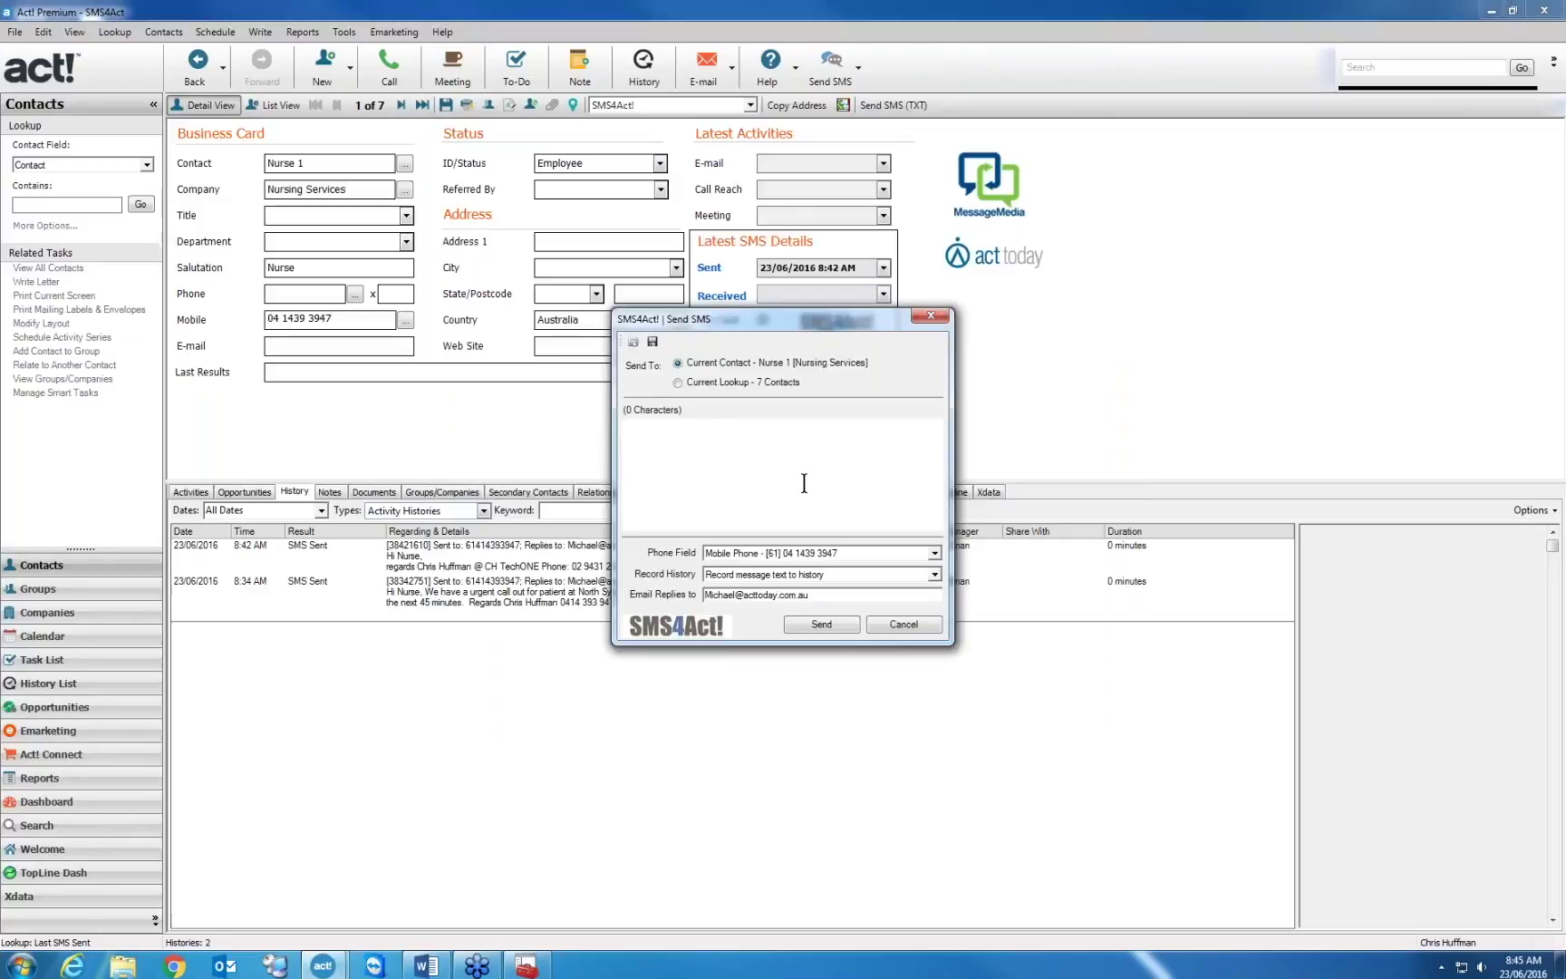
{"action": "left_click", "coordinate": [902, 624]}
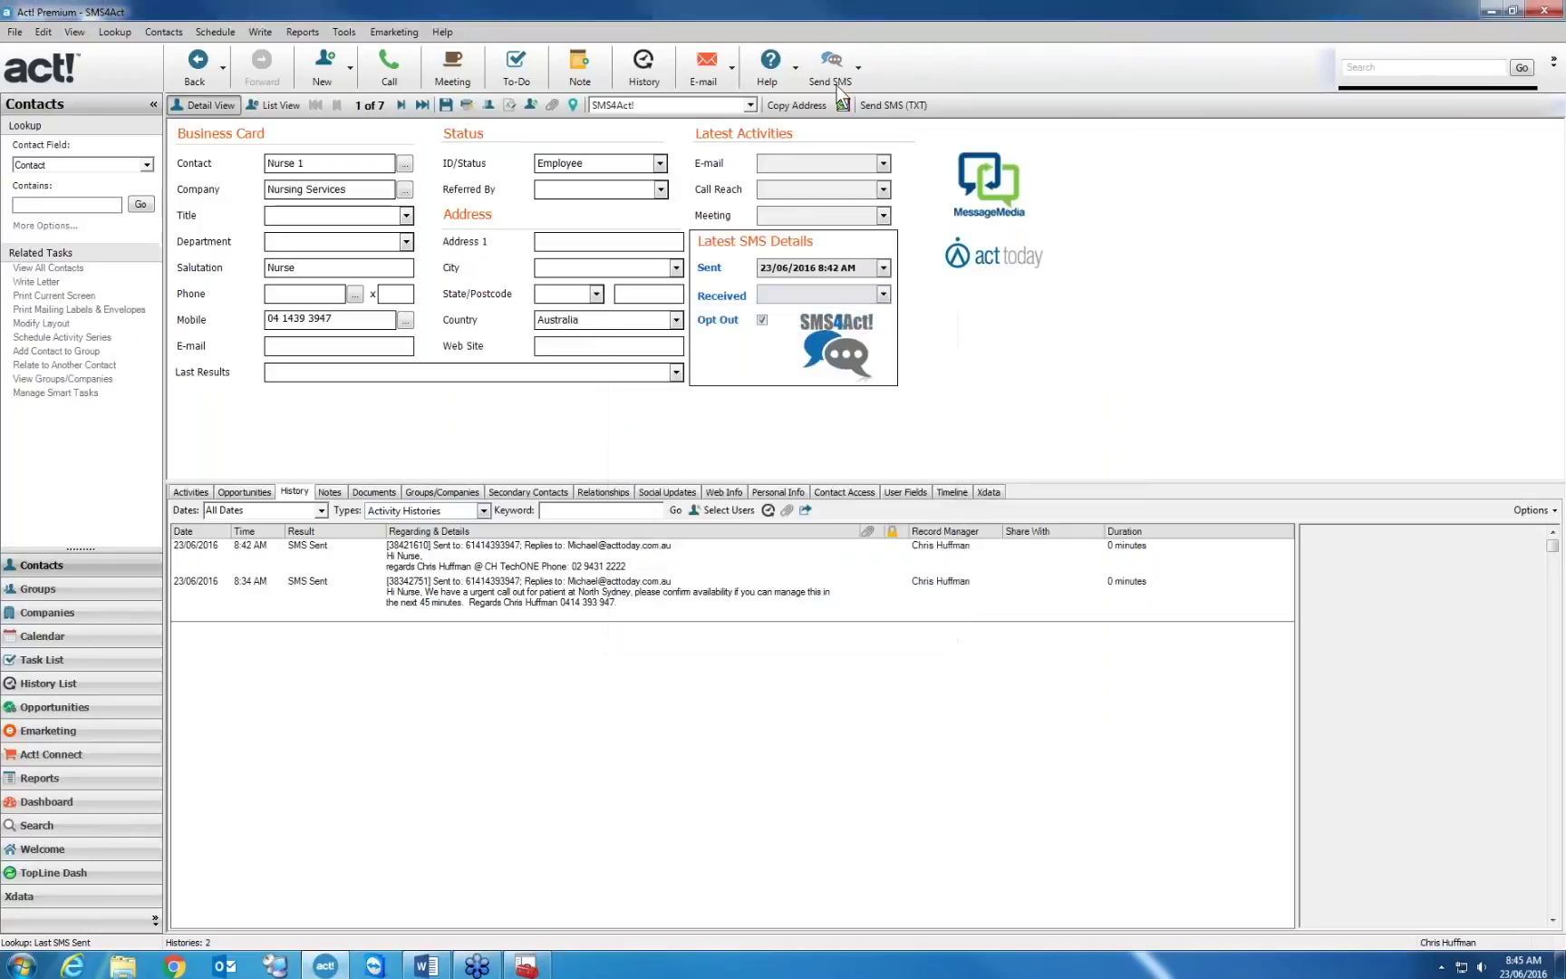
Check the SMS template editor and the SMS4Act! preferences, closing both
{"action": "left_click", "coordinate": [858, 69]}
{"action": "left_click", "coordinate": [867, 103]}
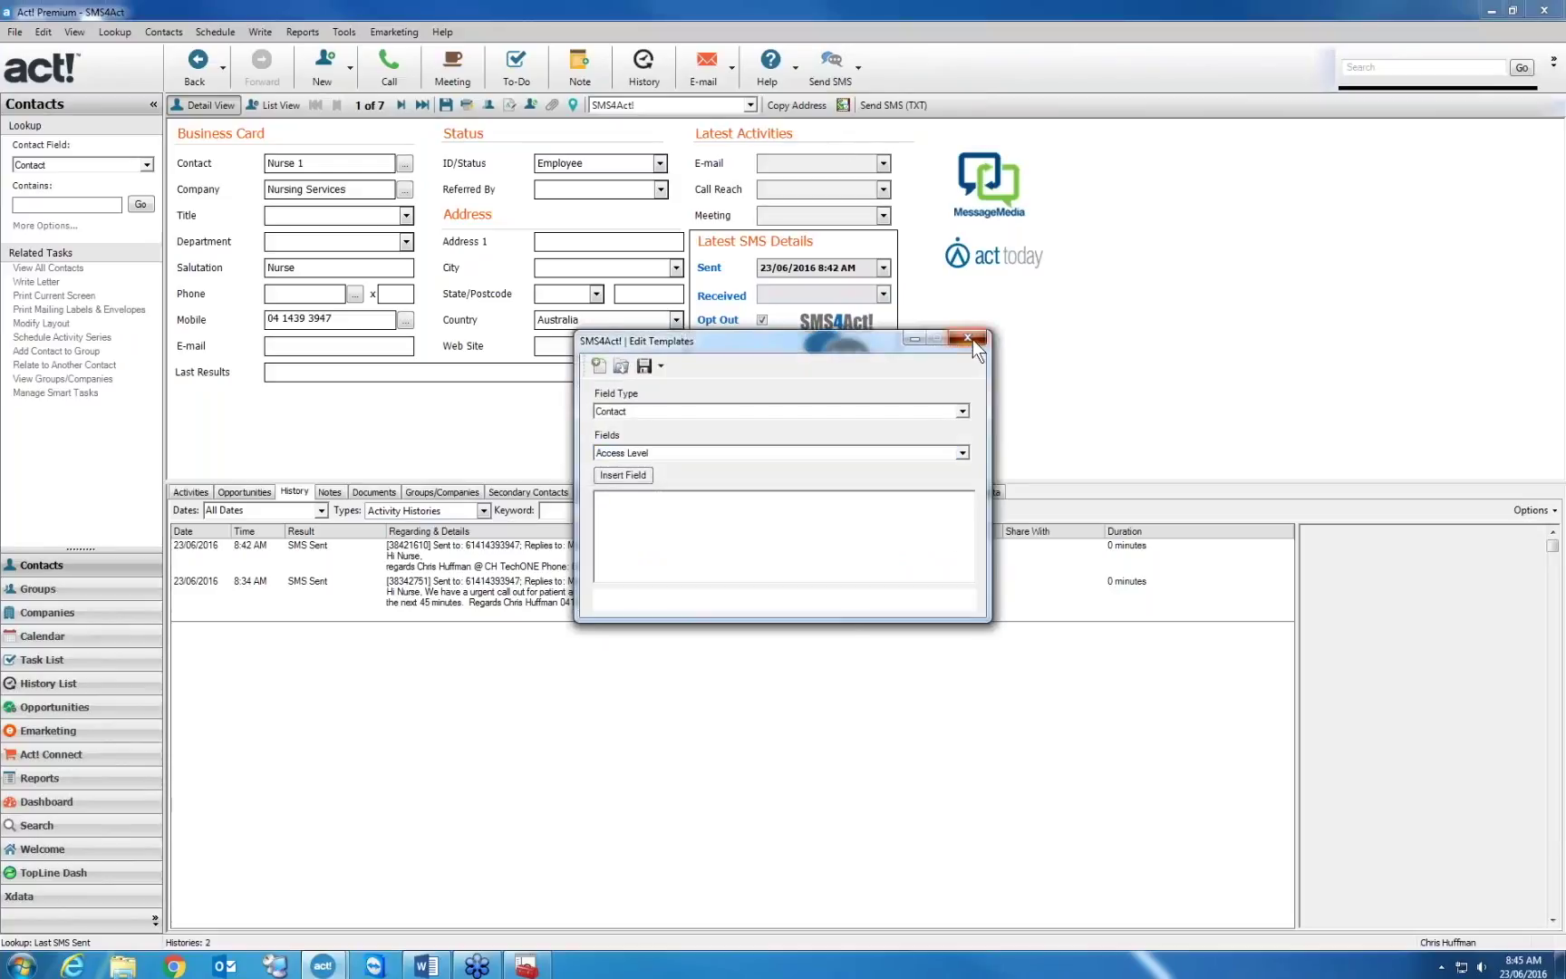
{"action": "left_click", "coordinate": [972, 339]}
{"action": "left_click", "coordinate": [858, 69]}
{"action": "left_click", "coordinate": [859, 141]}
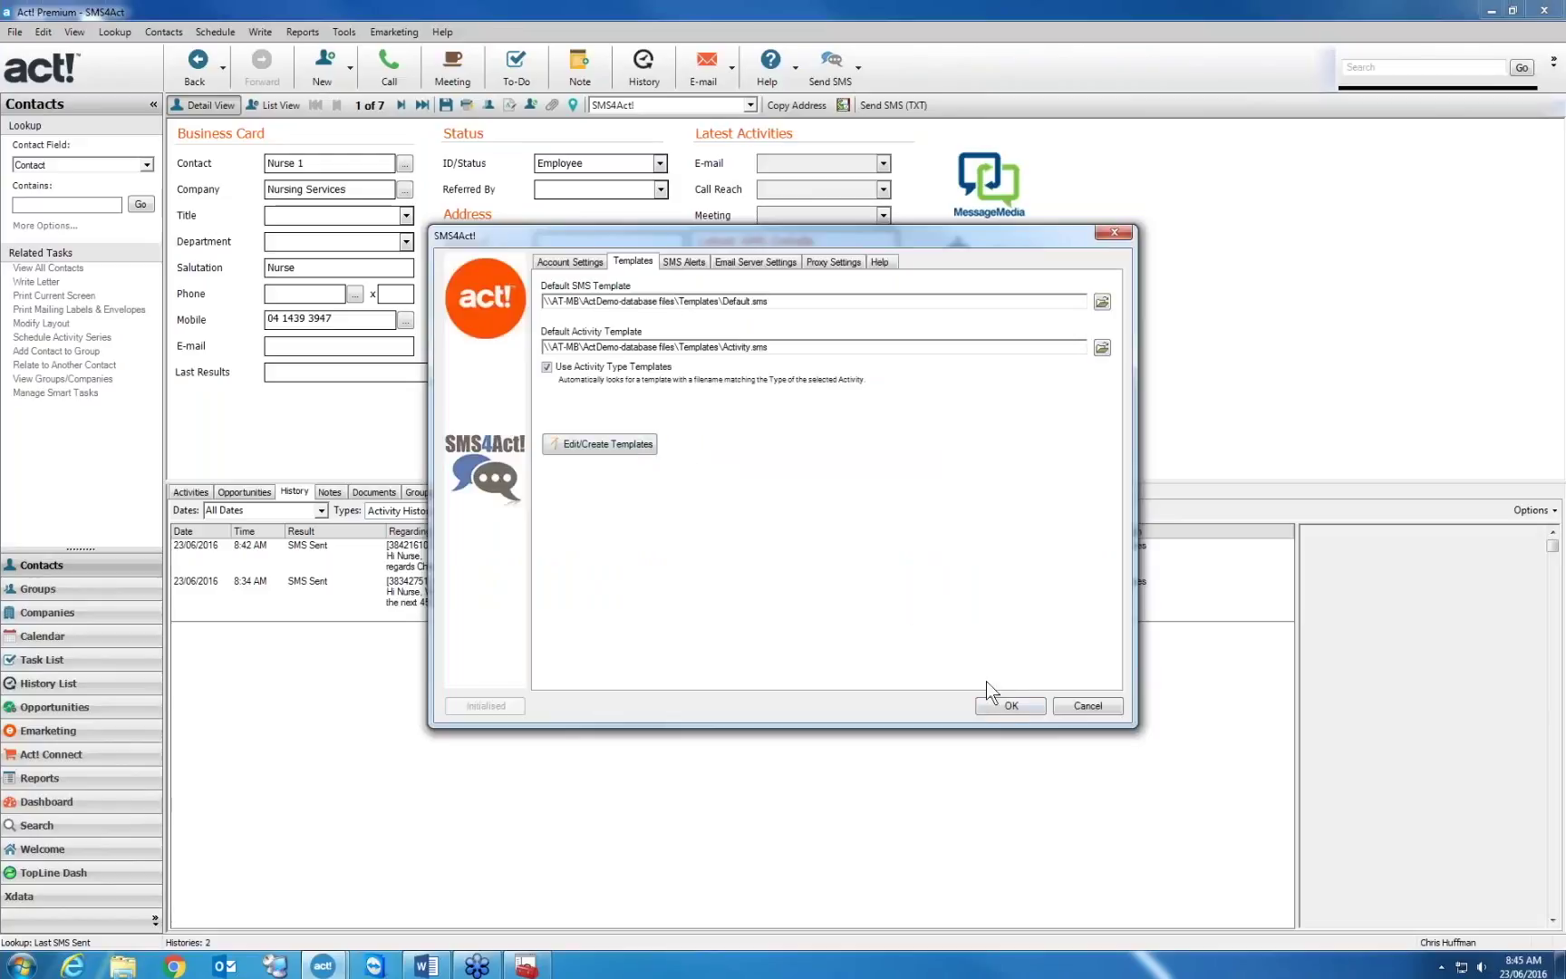
{"action": "left_click", "coordinate": [1010, 705]}
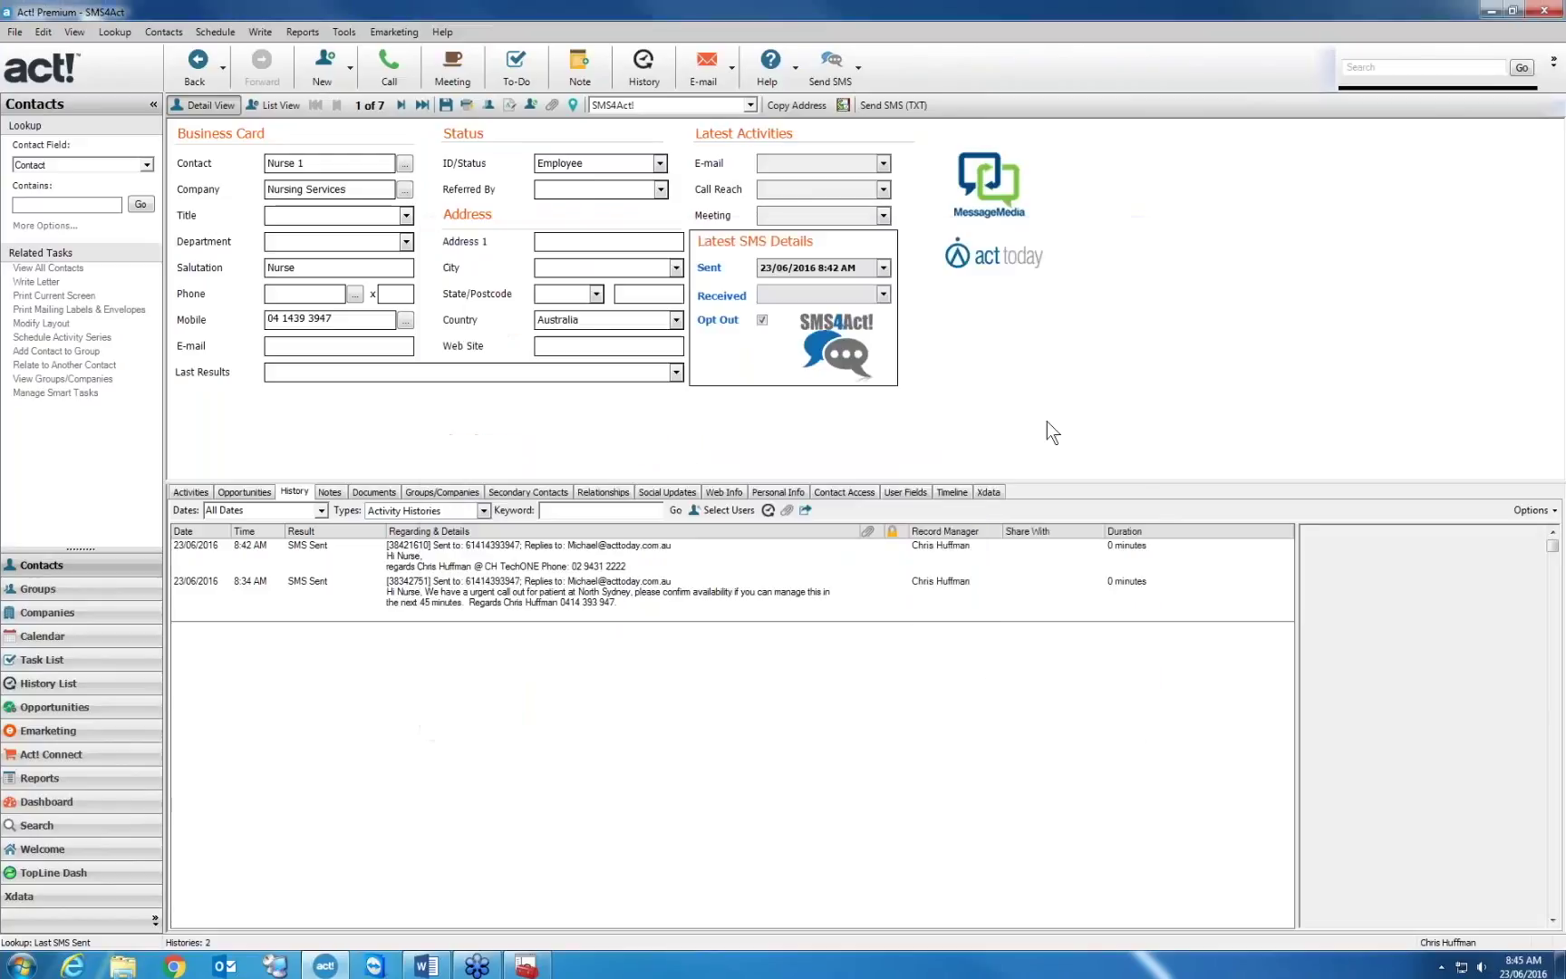
Open a new SMS showing the 'Hi Nurse,' greeting, cancel it, and reopen SMS4Act! preferences
{"action": "left_click", "coordinate": [840, 80]}
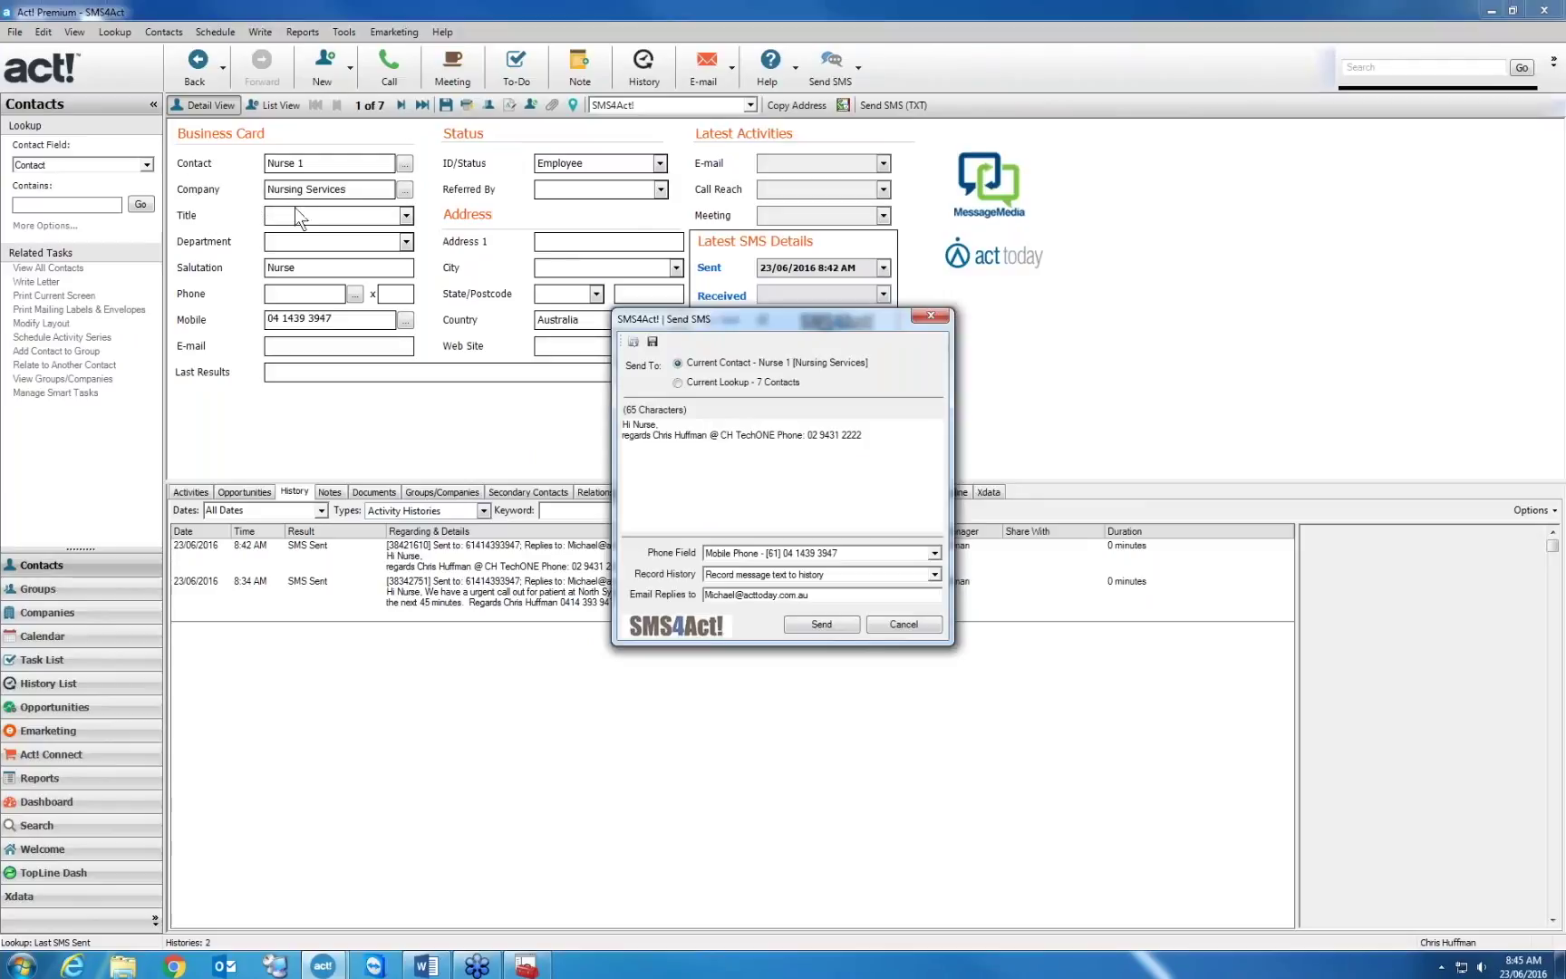
{"action": "left_click_drag", "start_coordinate": [671, 424], "coordinate": [623, 423]}
{"action": "left_click", "coordinate": [694, 424]}
{"action": "left_click", "coordinate": [906, 625]}
{"action": "left_click", "coordinate": [857, 66]}
{"action": "left_click", "coordinate": [869, 138]}
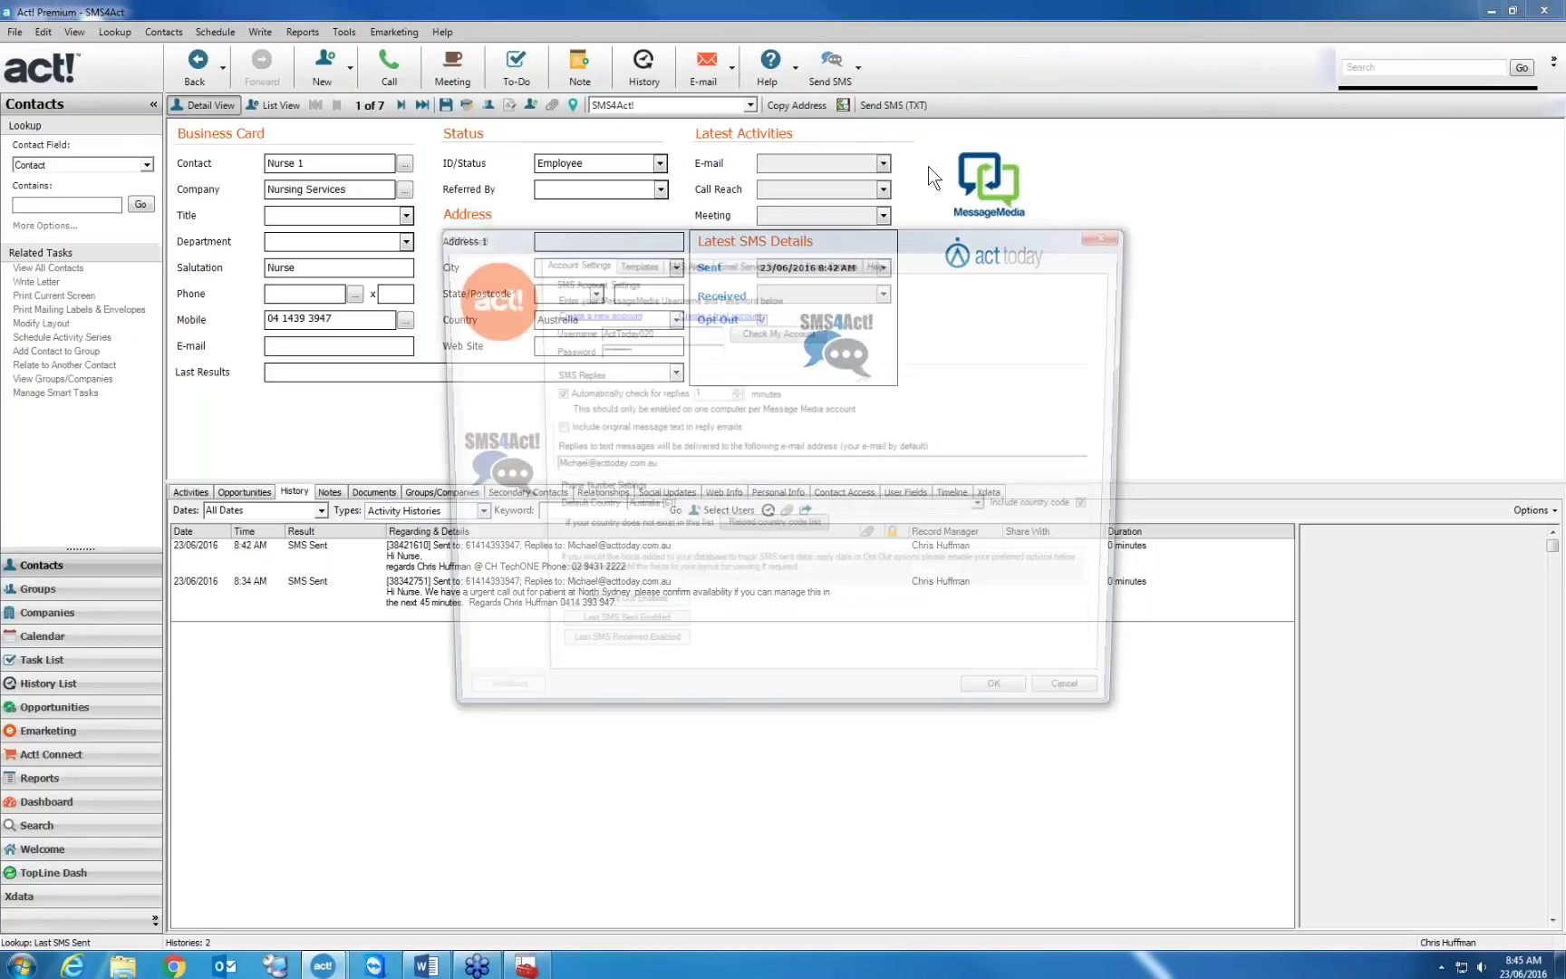
{"action": "left_click", "coordinate": [833, 261]}
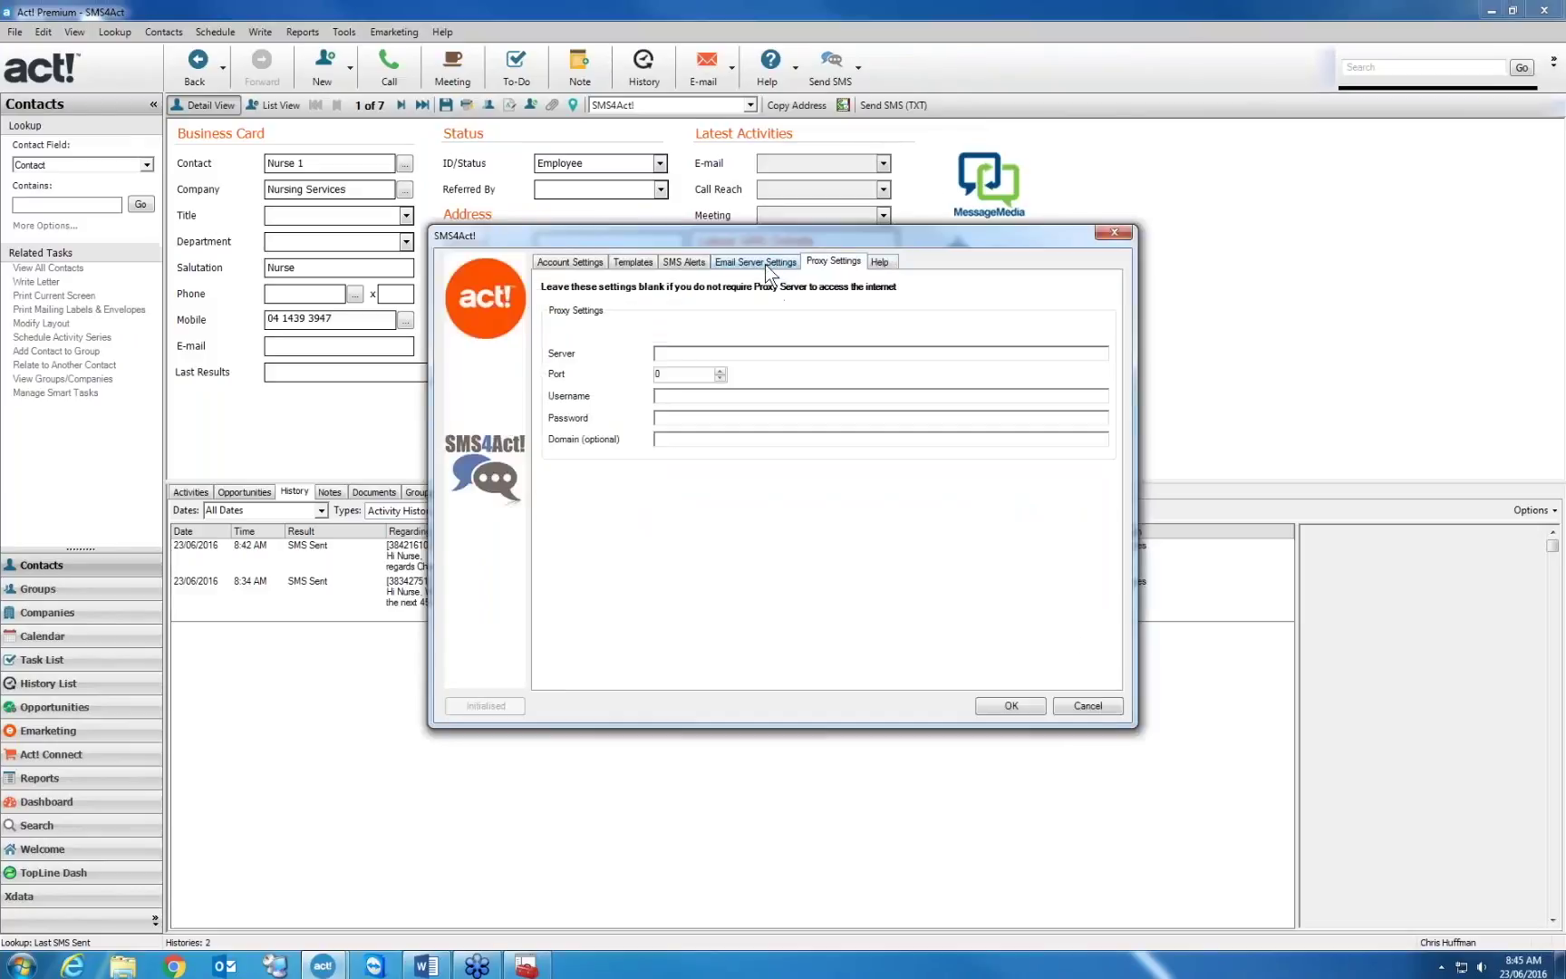
{"action": "left_click", "coordinate": [764, 262]}
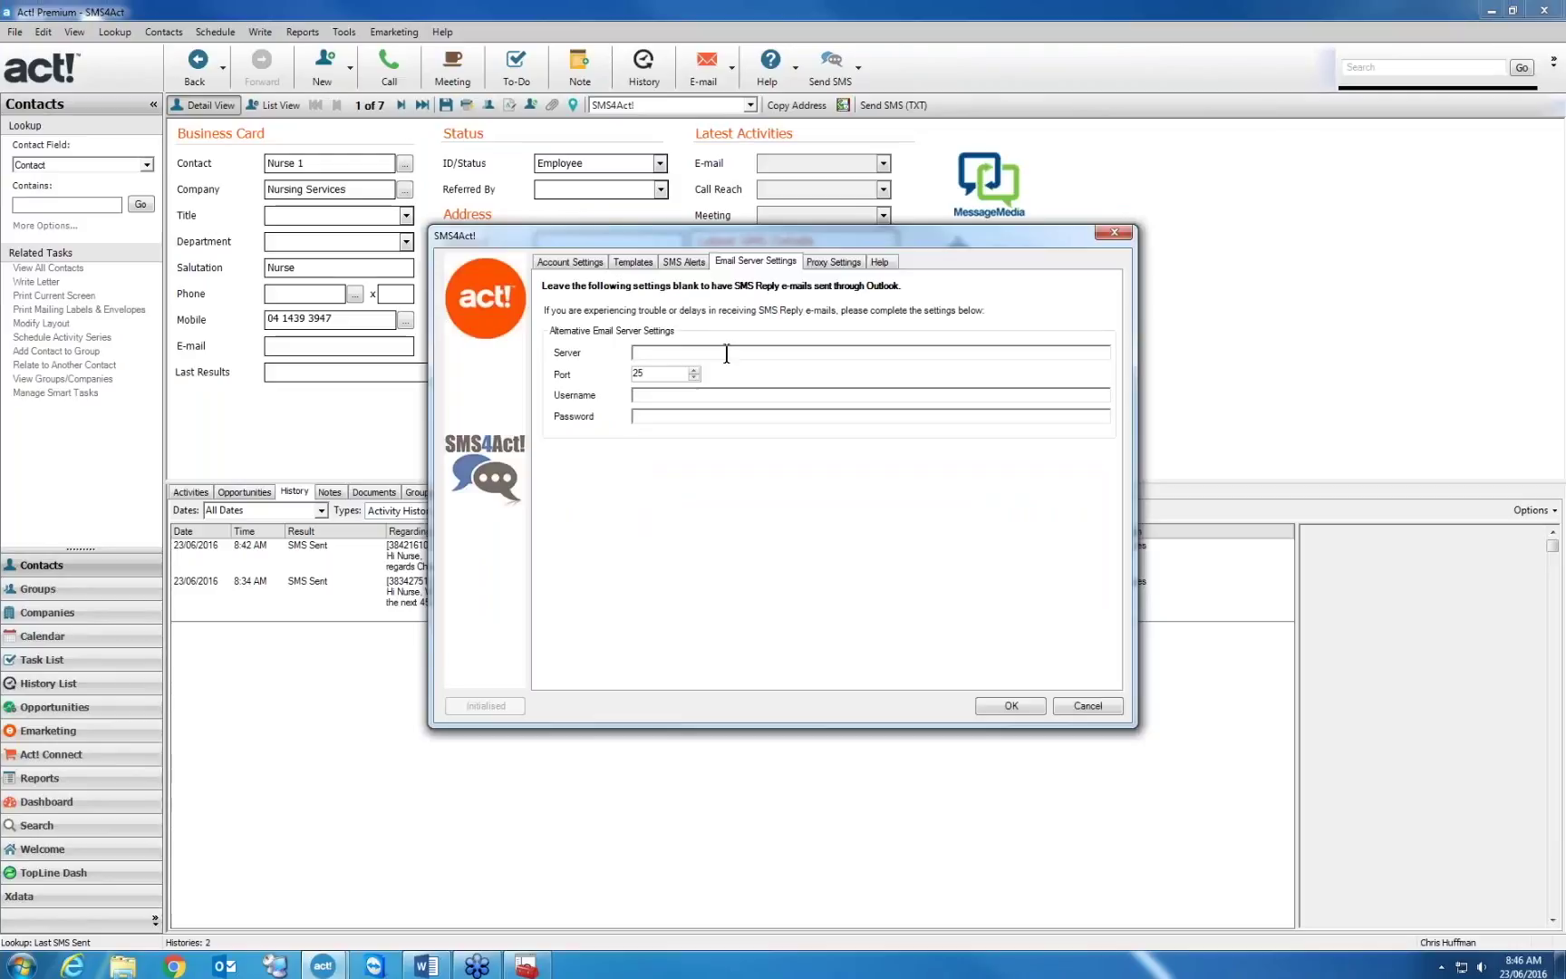
{"action": "left_click", "coordinate": [835, 262]}
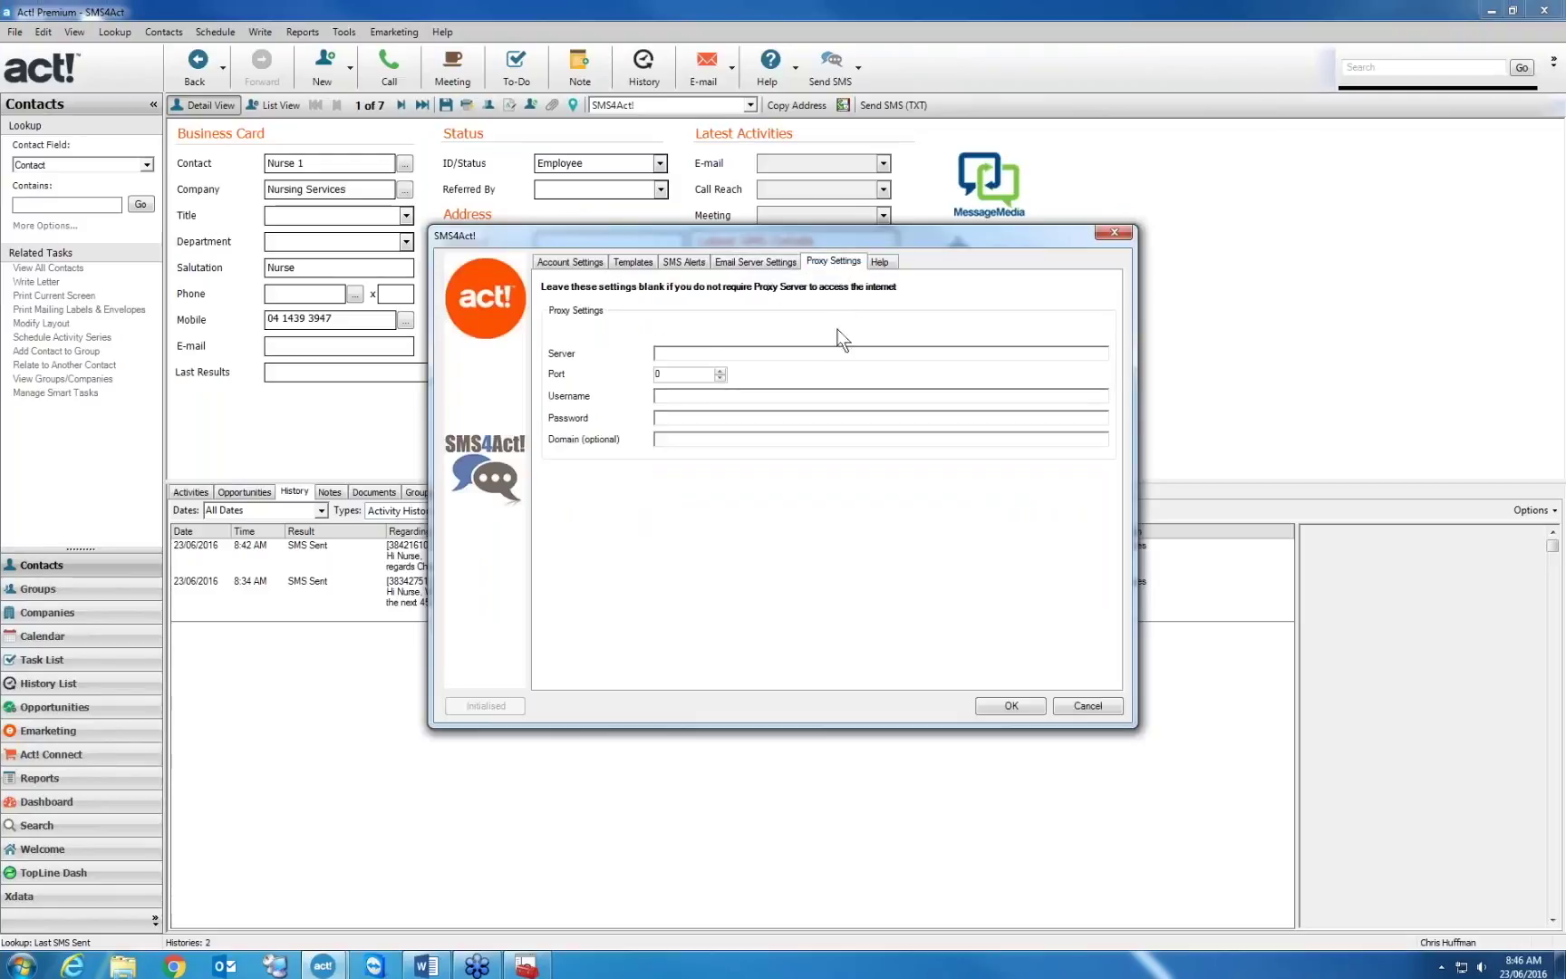
{"action": "left_click", "coordinate": [819, 352]}
{"action": "left_click", "coordinate": [574, 263]}
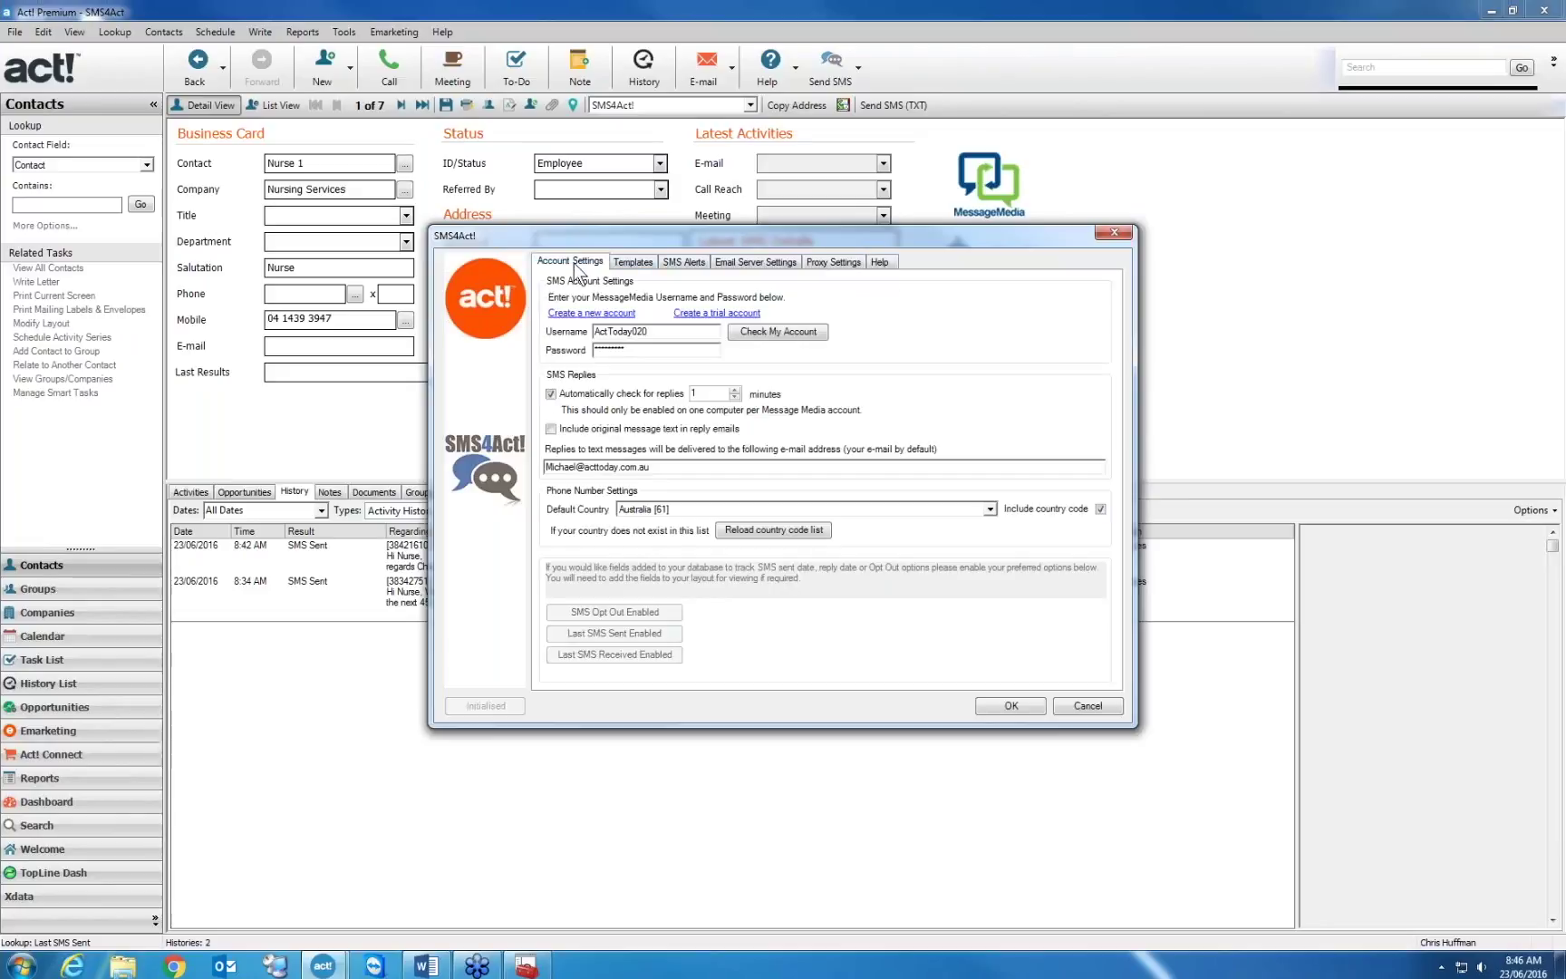
View the Help tab's version info, return to Account Settings, and close the dialog with OK
{"action": "left_click", "coordinate": [880, 262]}
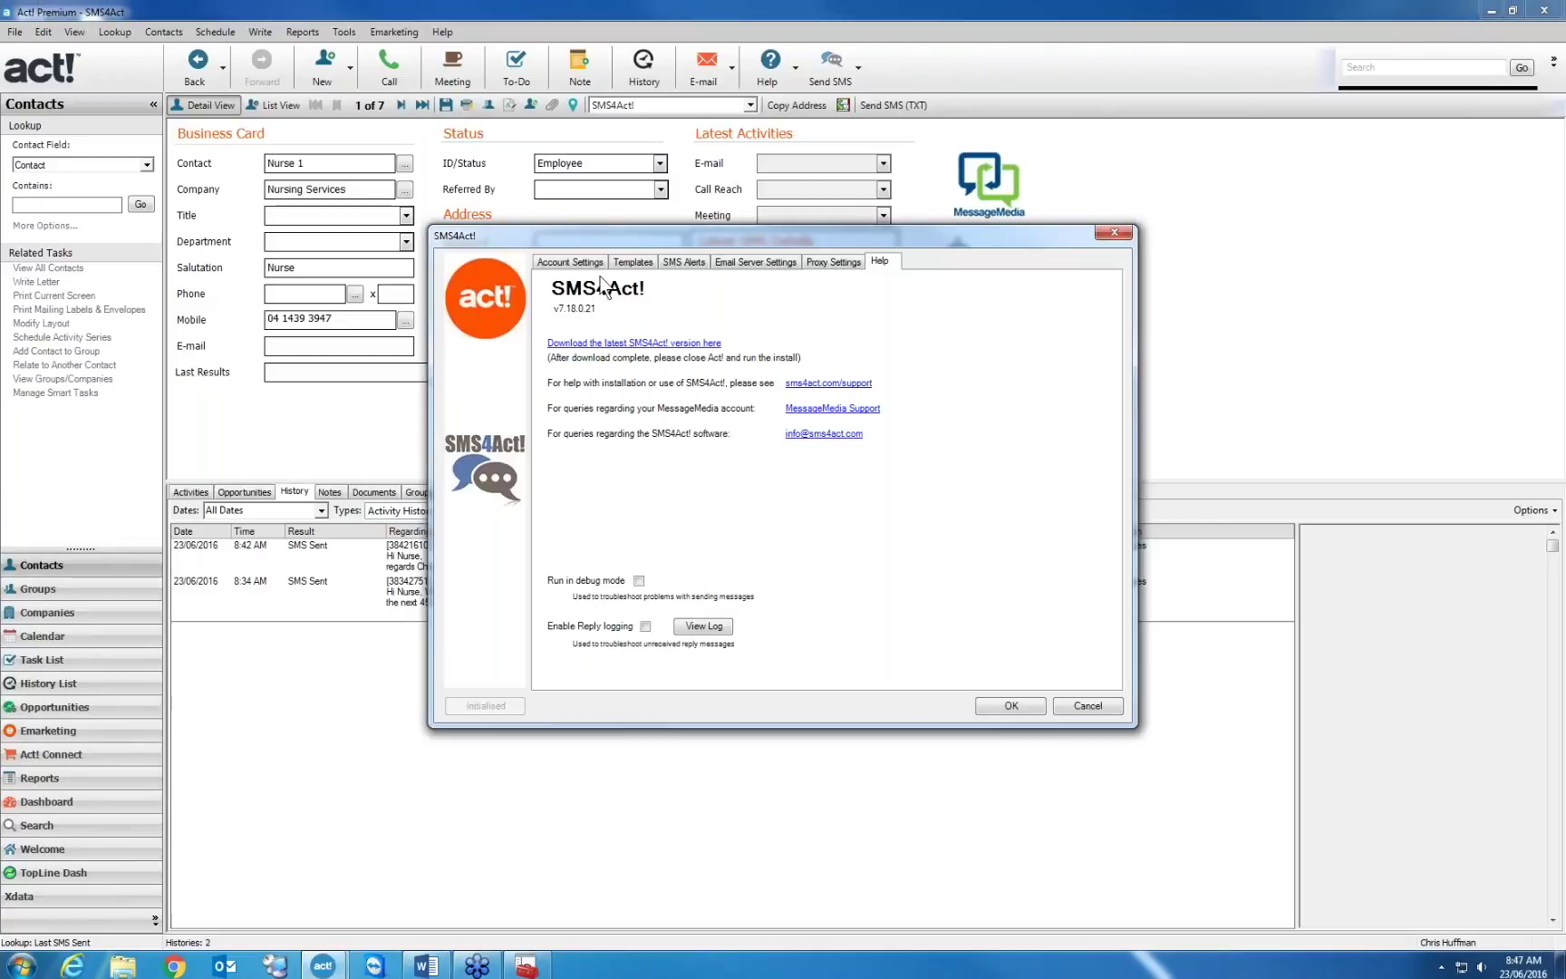
{"action": "left_click", "coordinate": [570, 263]}
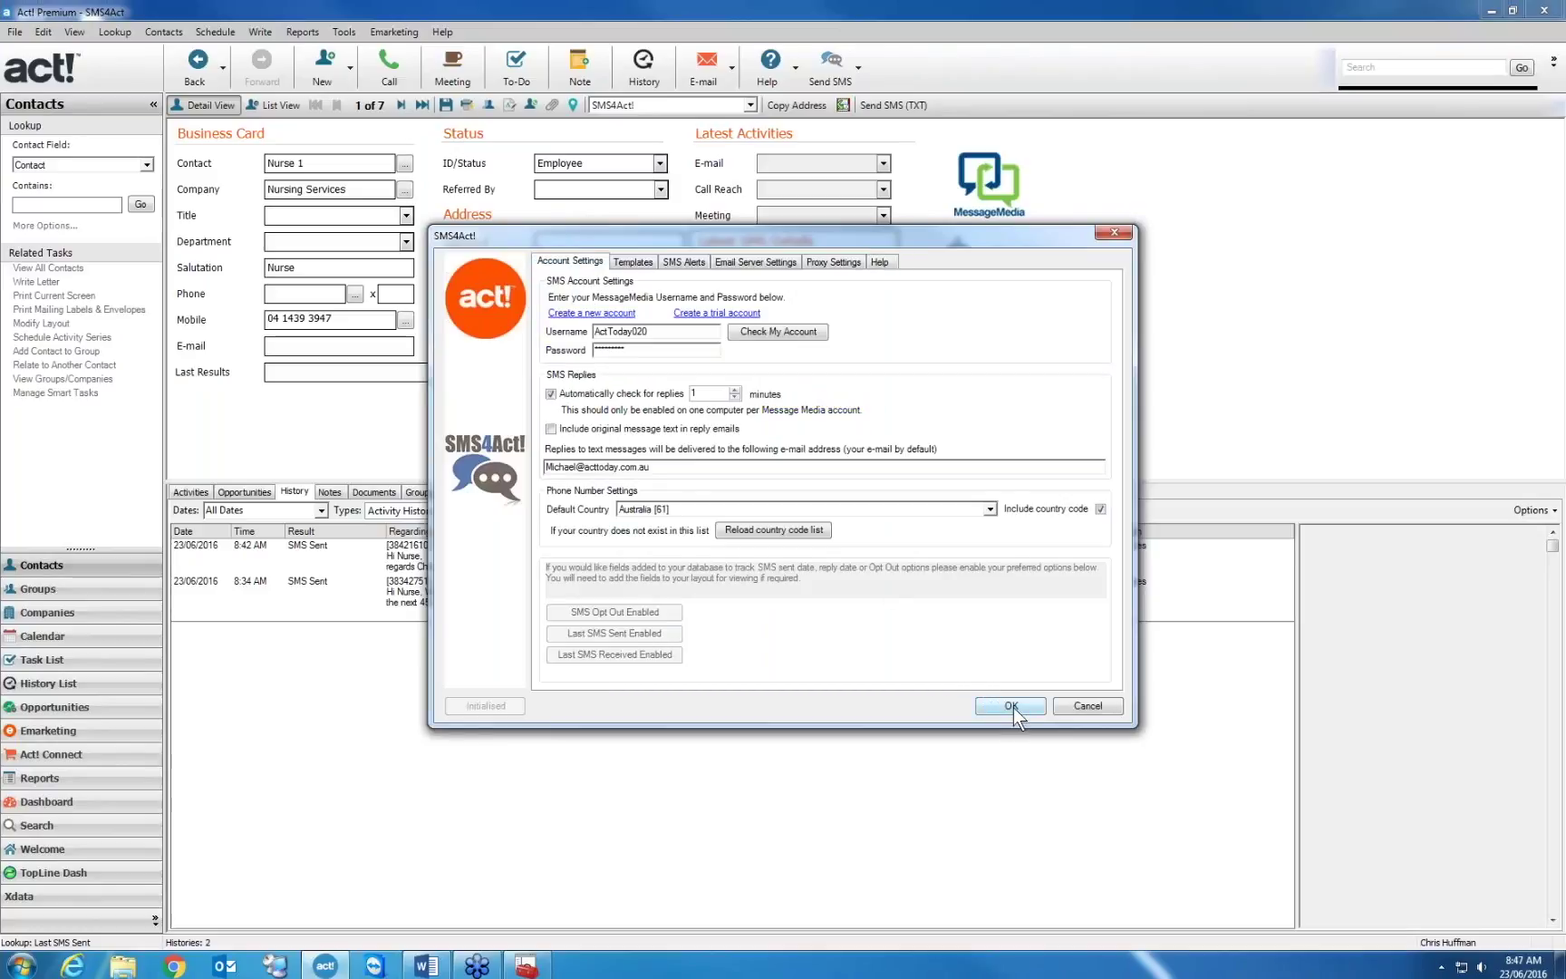
{"action": "left_click", "coordinate": [1010, 705]}
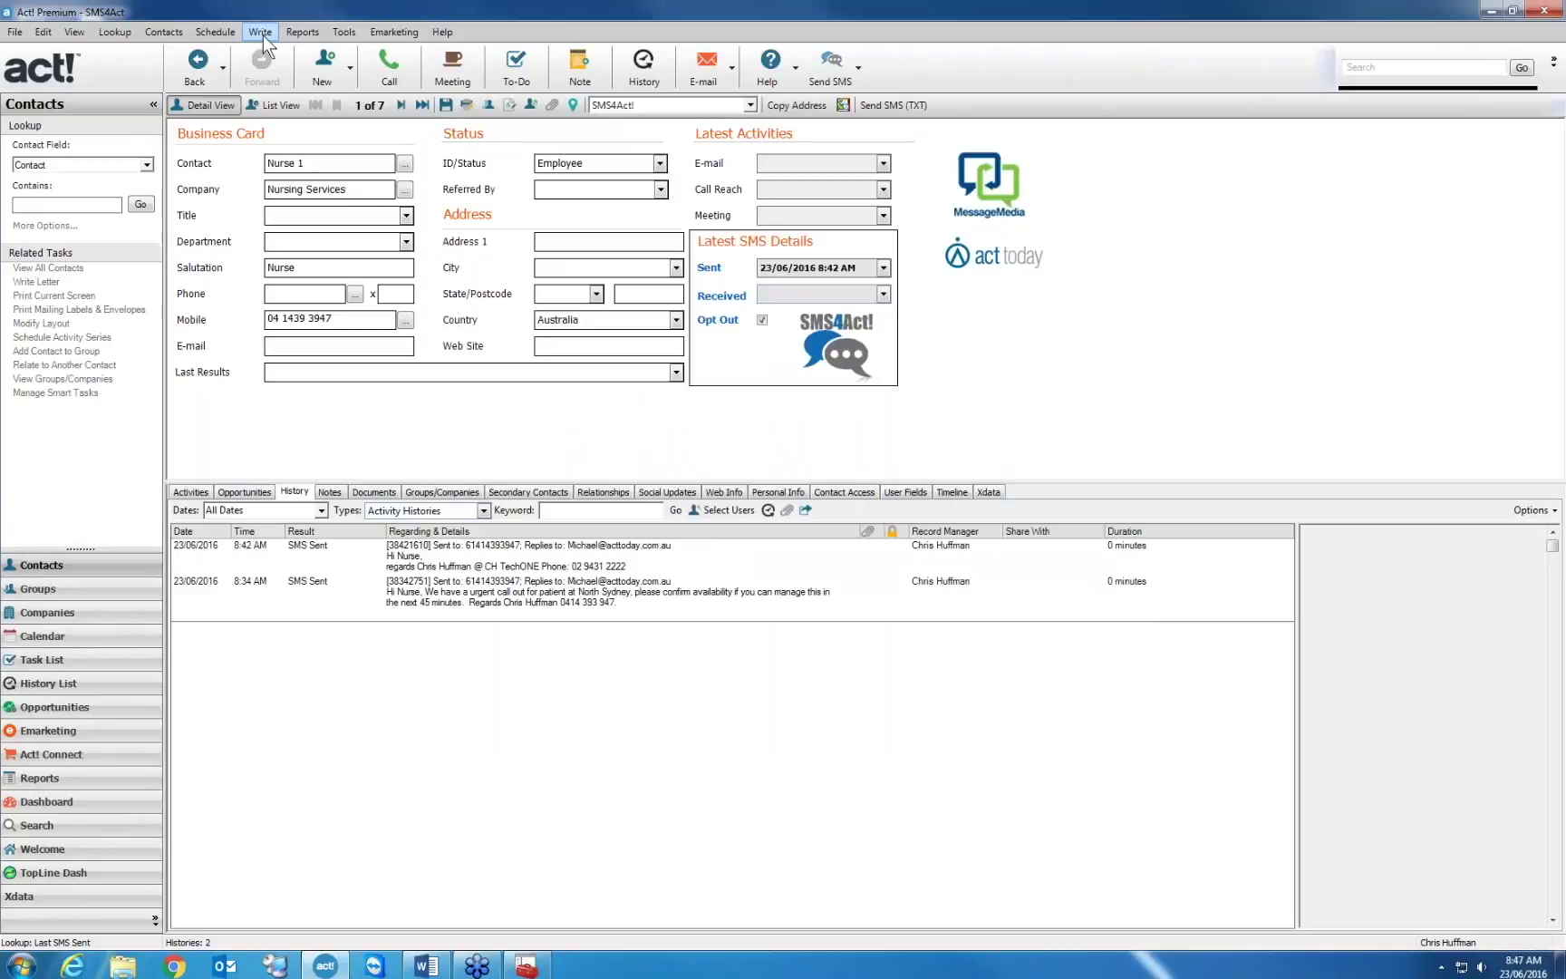
{"action": "left_click", "coordinate": [225, 36]}
{"action": "mouse_move", "coordinate": [314, 320]}
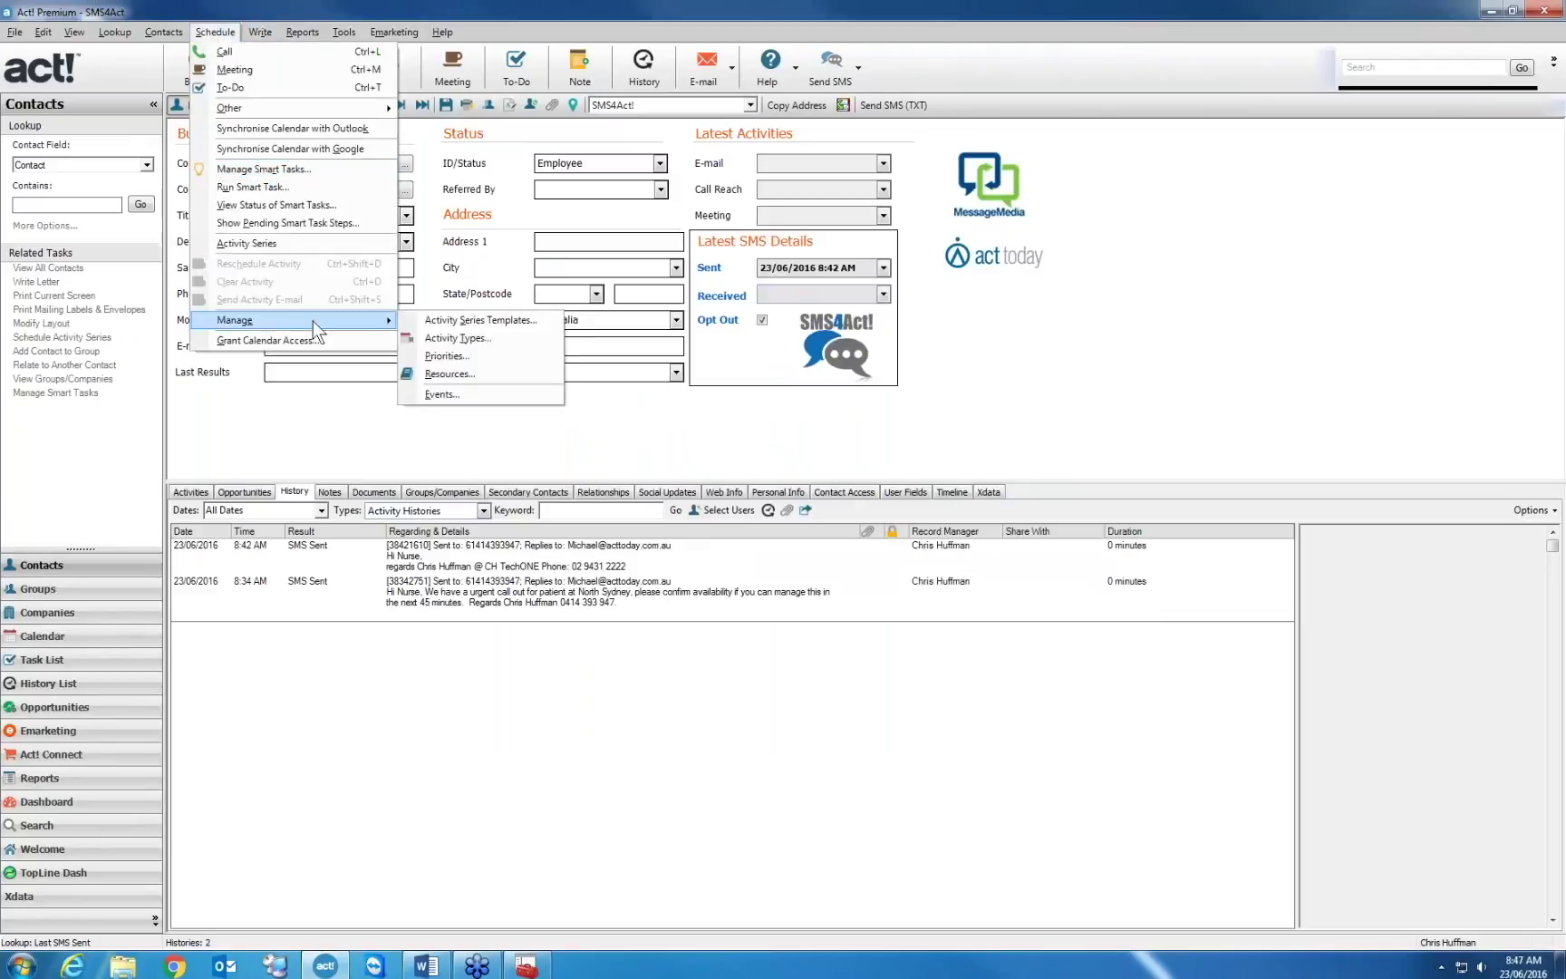
{"action": "left_click", "coordinate": [506, 336]}
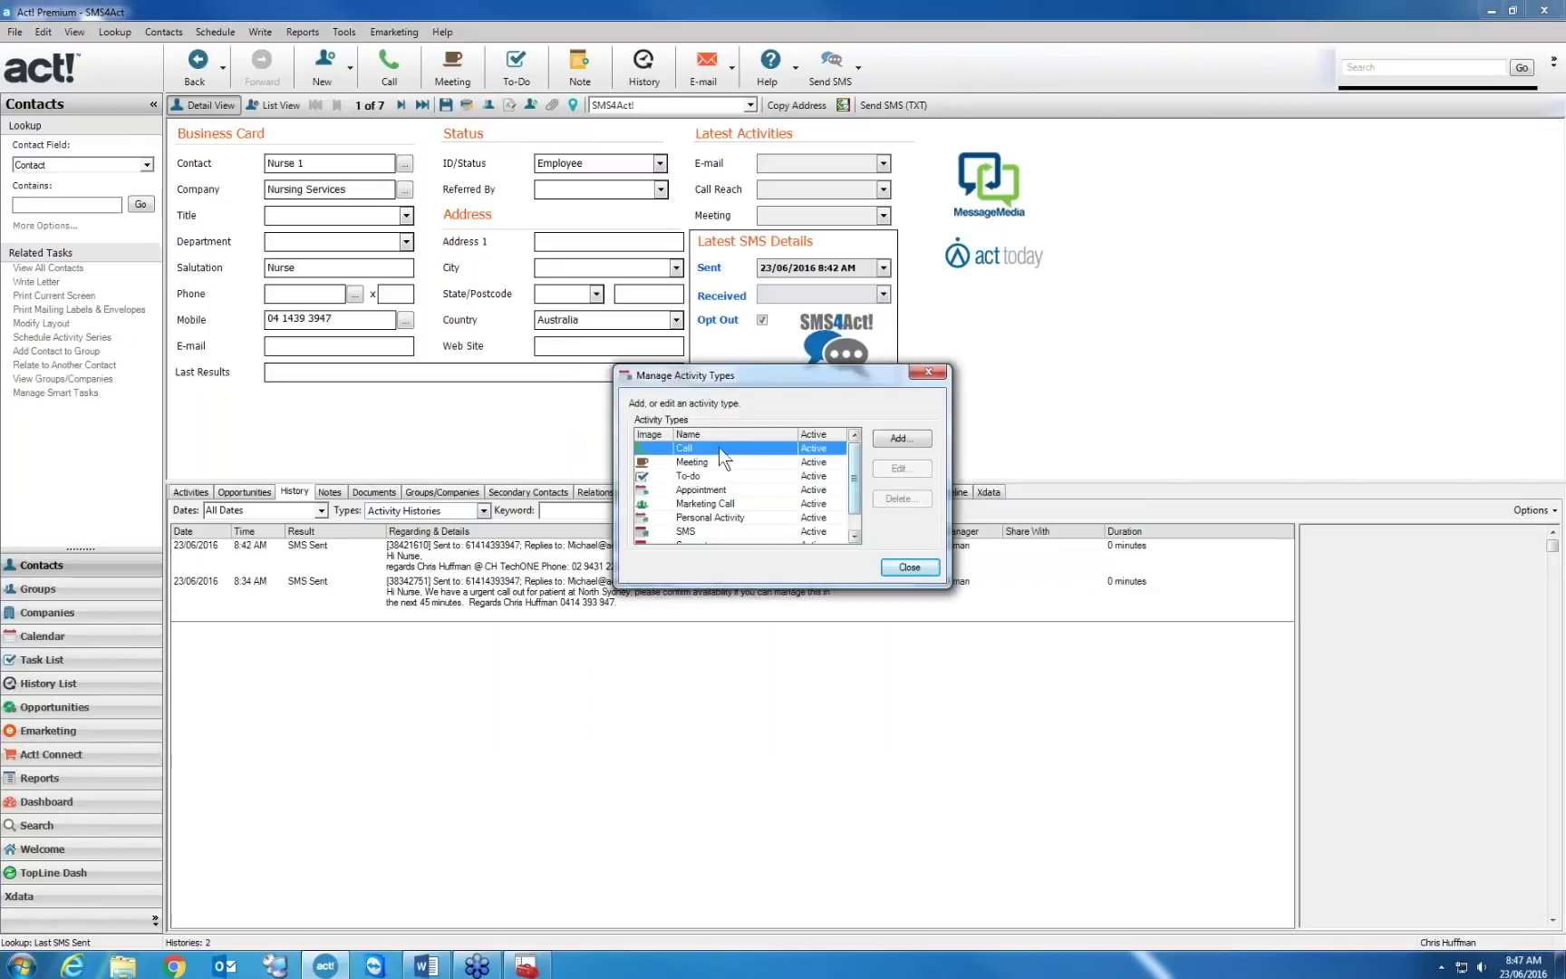
{"action": "mouse_move", "coordinate": [856, 498]}
{"action": "left_mouse_down"}
{"action": "mouse_move", "coordinate": [856, 514]}
{"action": "mouse_move", "coordinate": [855, 489]}
{"action": "left_mouse_up"}
{"action": "left_click", "coordinate": [743, 490]}
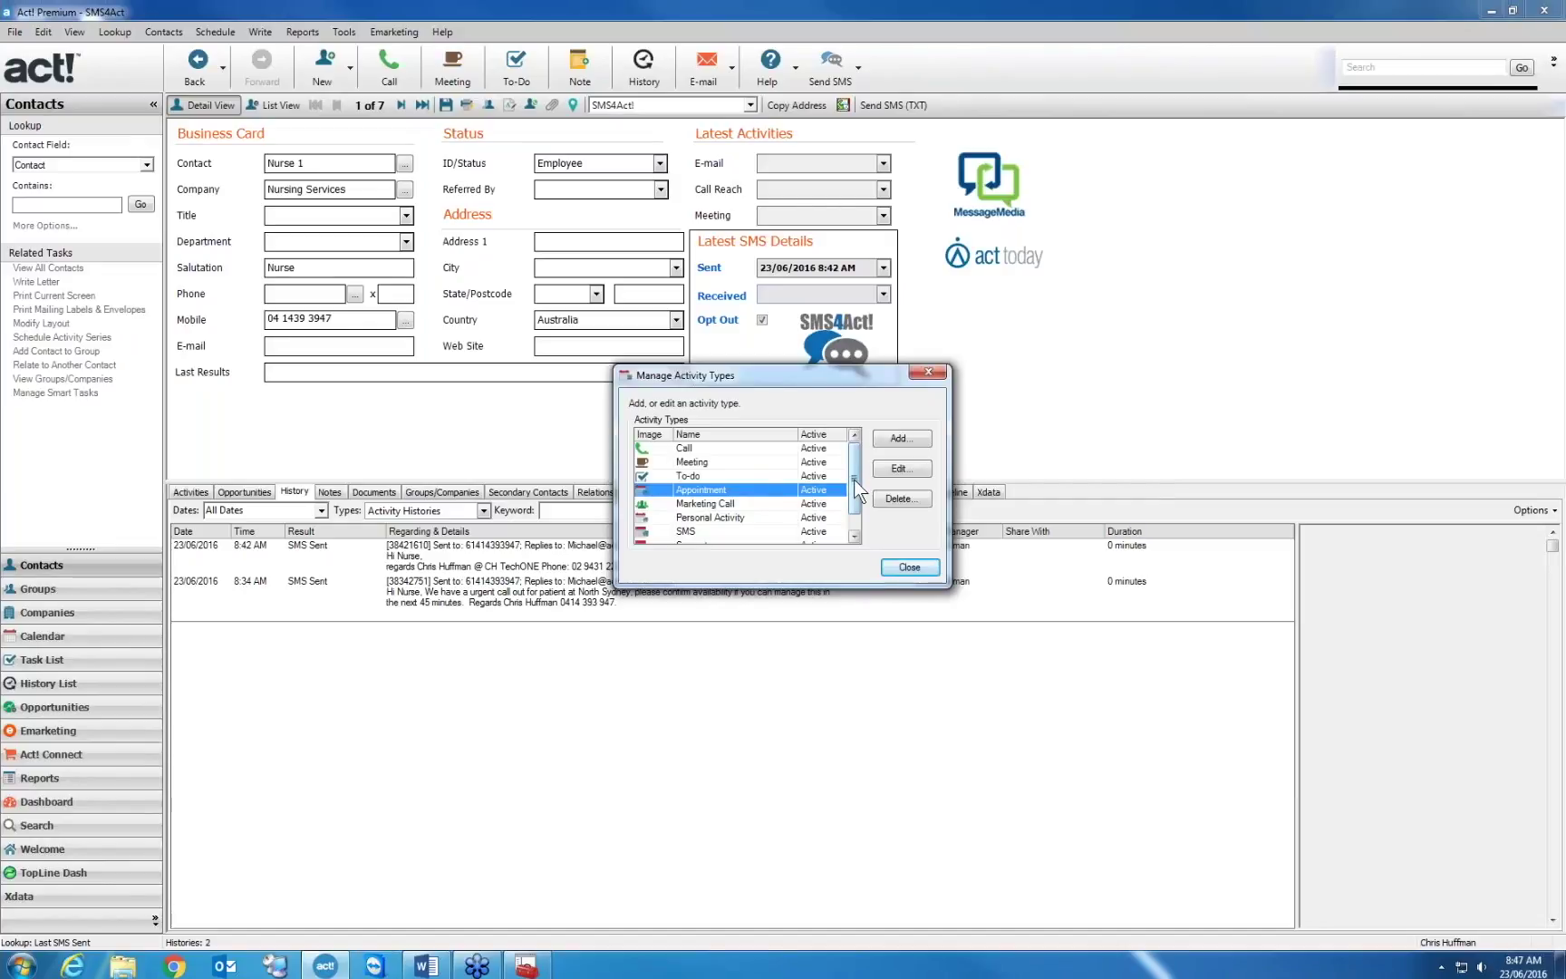
{"action": "scroll", "coordinate": [855, 492], "scroll_direction": "down", "scroll_amount": 1}
{"action": "left_click", "coordinate": [742, 522]}
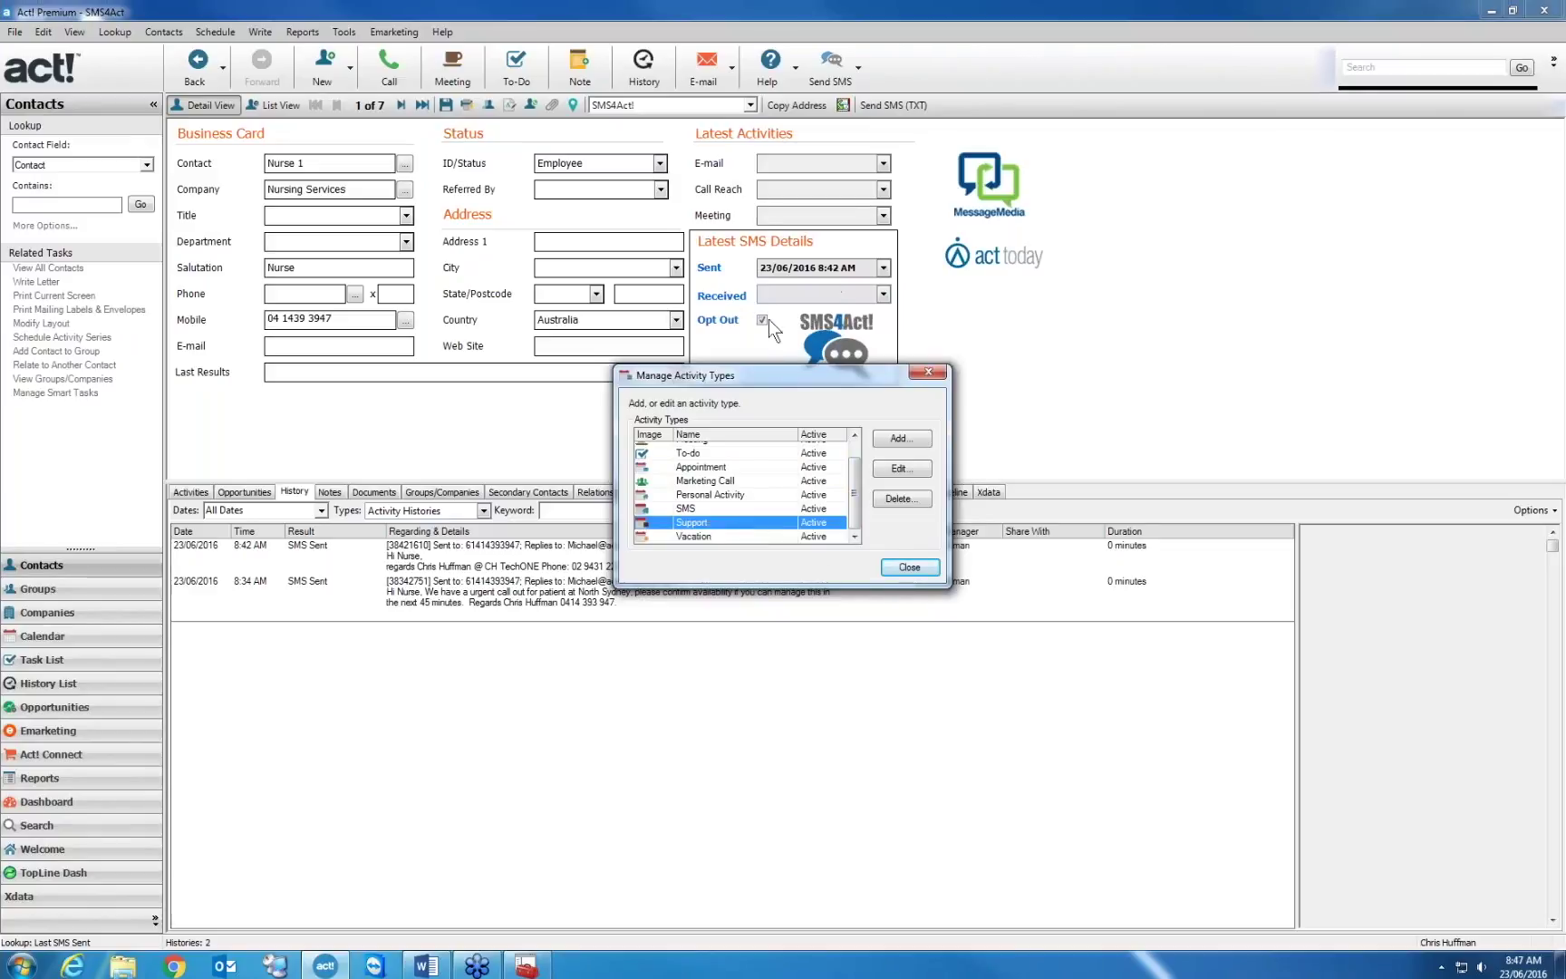
{"action": "left_click", "coordinate": [908, 567]}
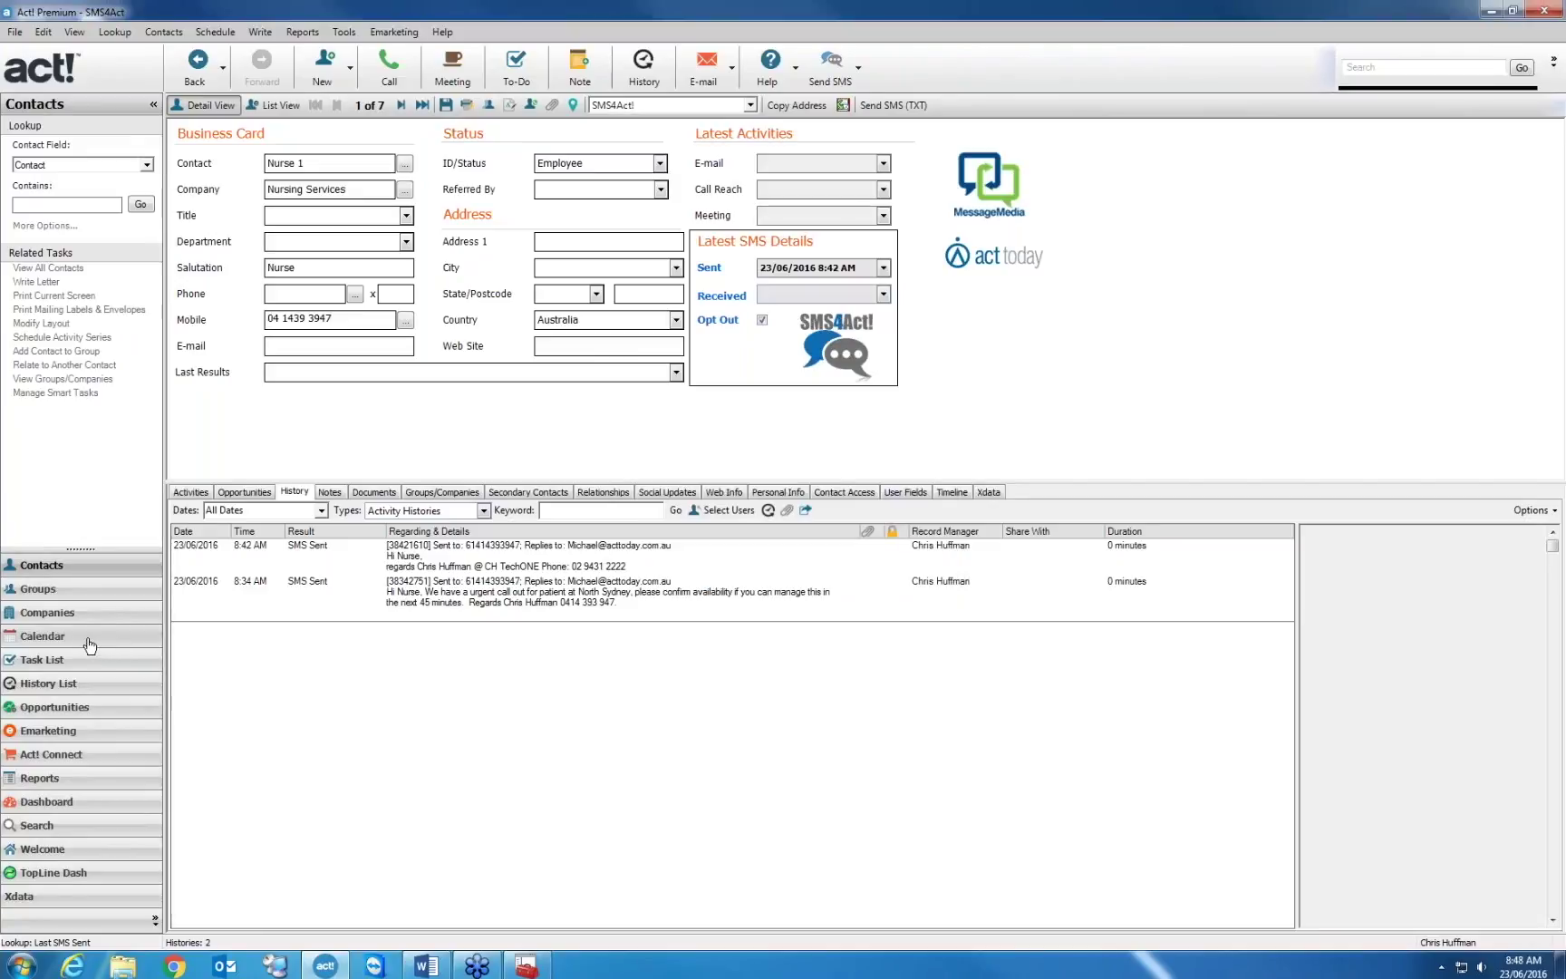
Schedule a Thursday 2–3 pm Support activity regarding 'Act! Installation for 2 users'
{"action": "left_click", "coordinate": [90, 637]}
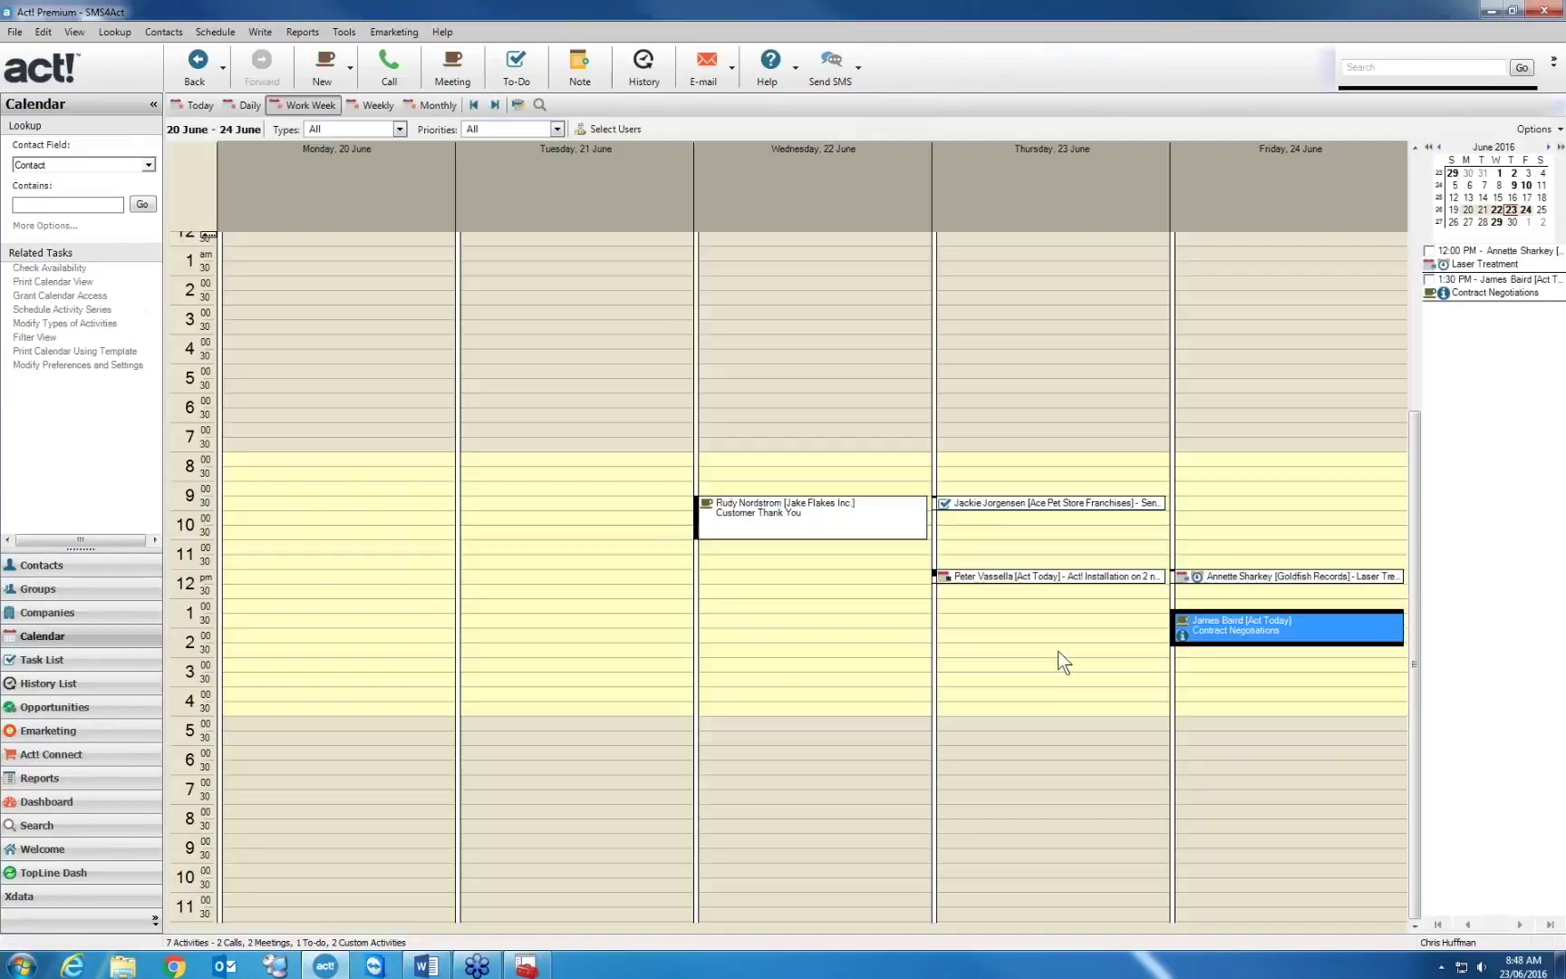
{"action": "left_click_drag", "start_coordinate": [1059, 650], "coordinate": [1058, 671]}
{"action": "double_click", "coordinate": [1063, 681]}
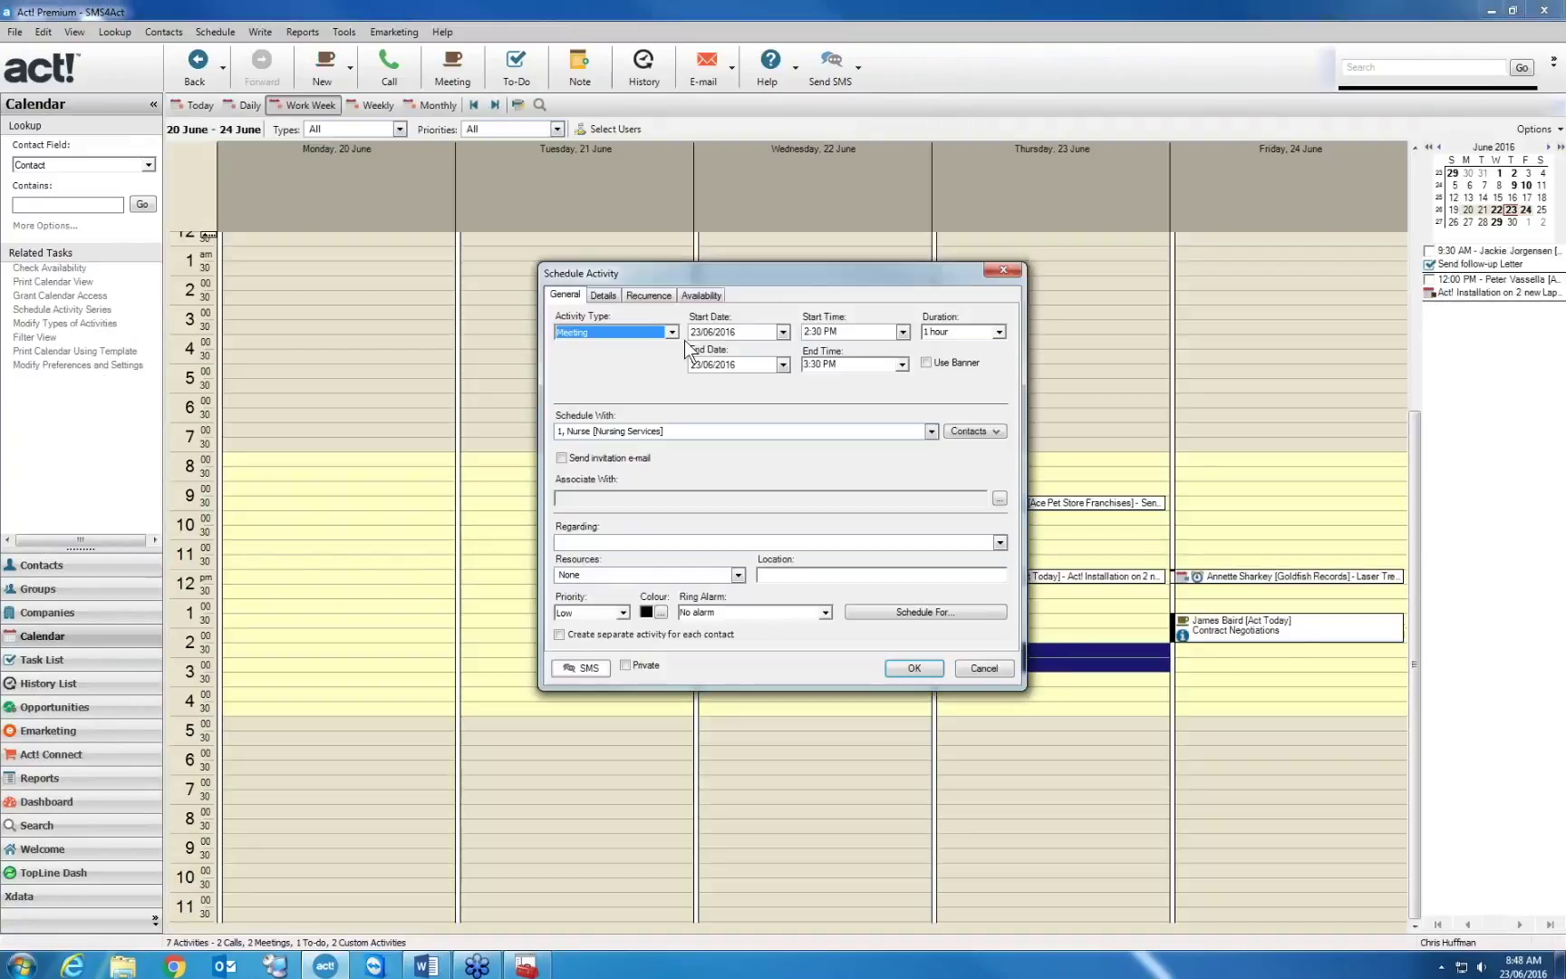
{"action": "left_click", "coordinate": [616, 332]}
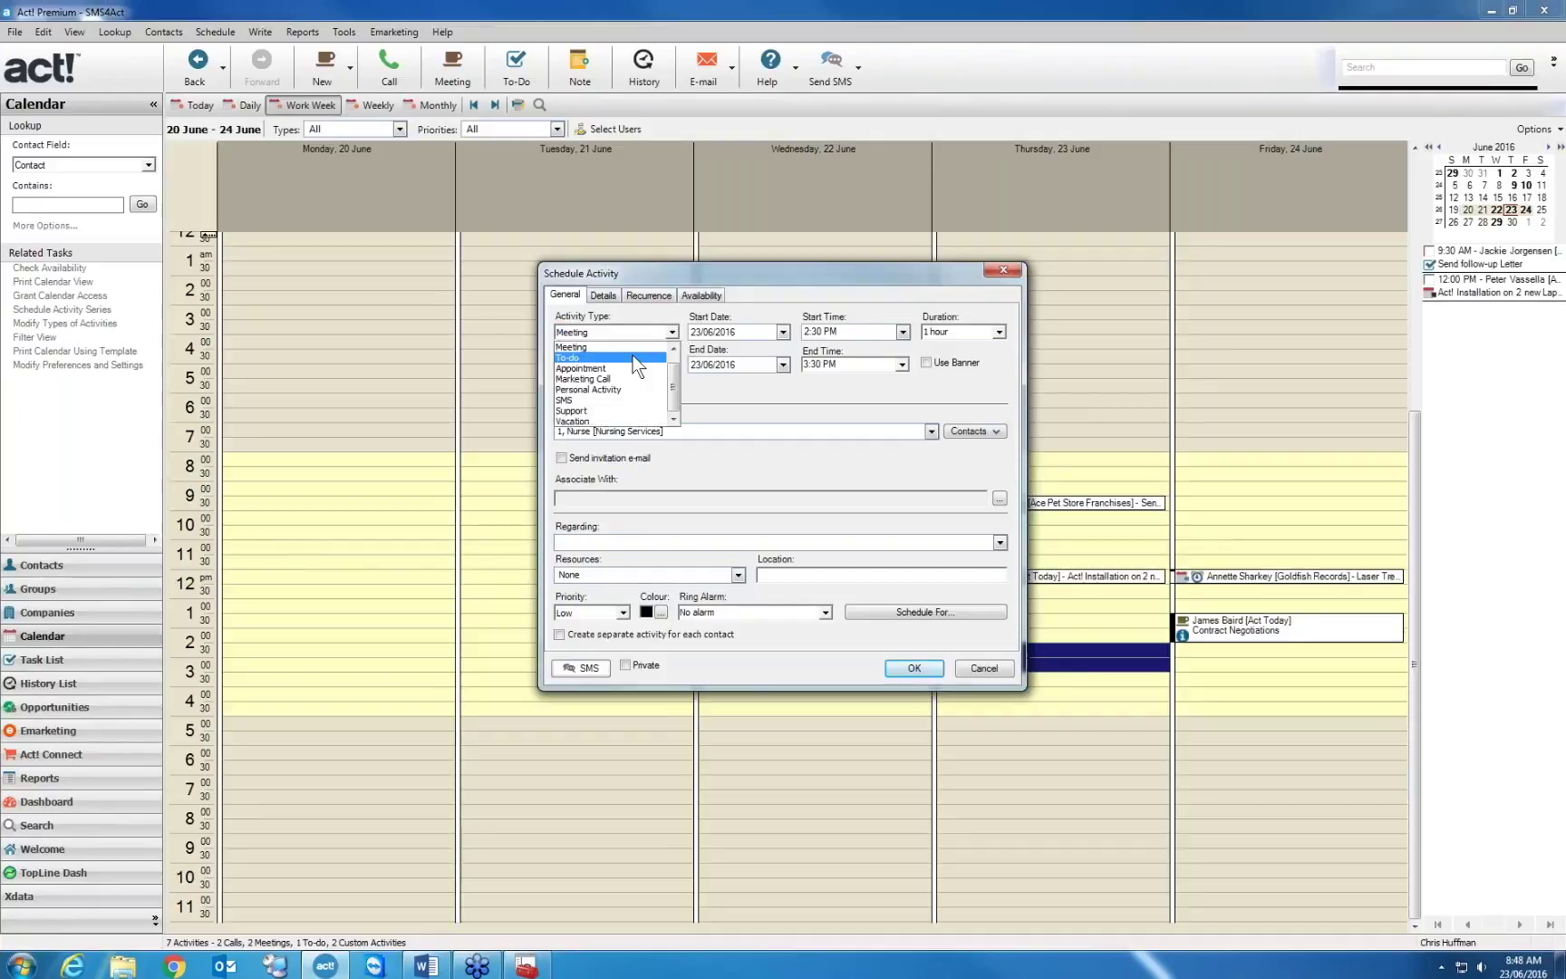
{"action": "left_click", "coordinate": [595, 409]}
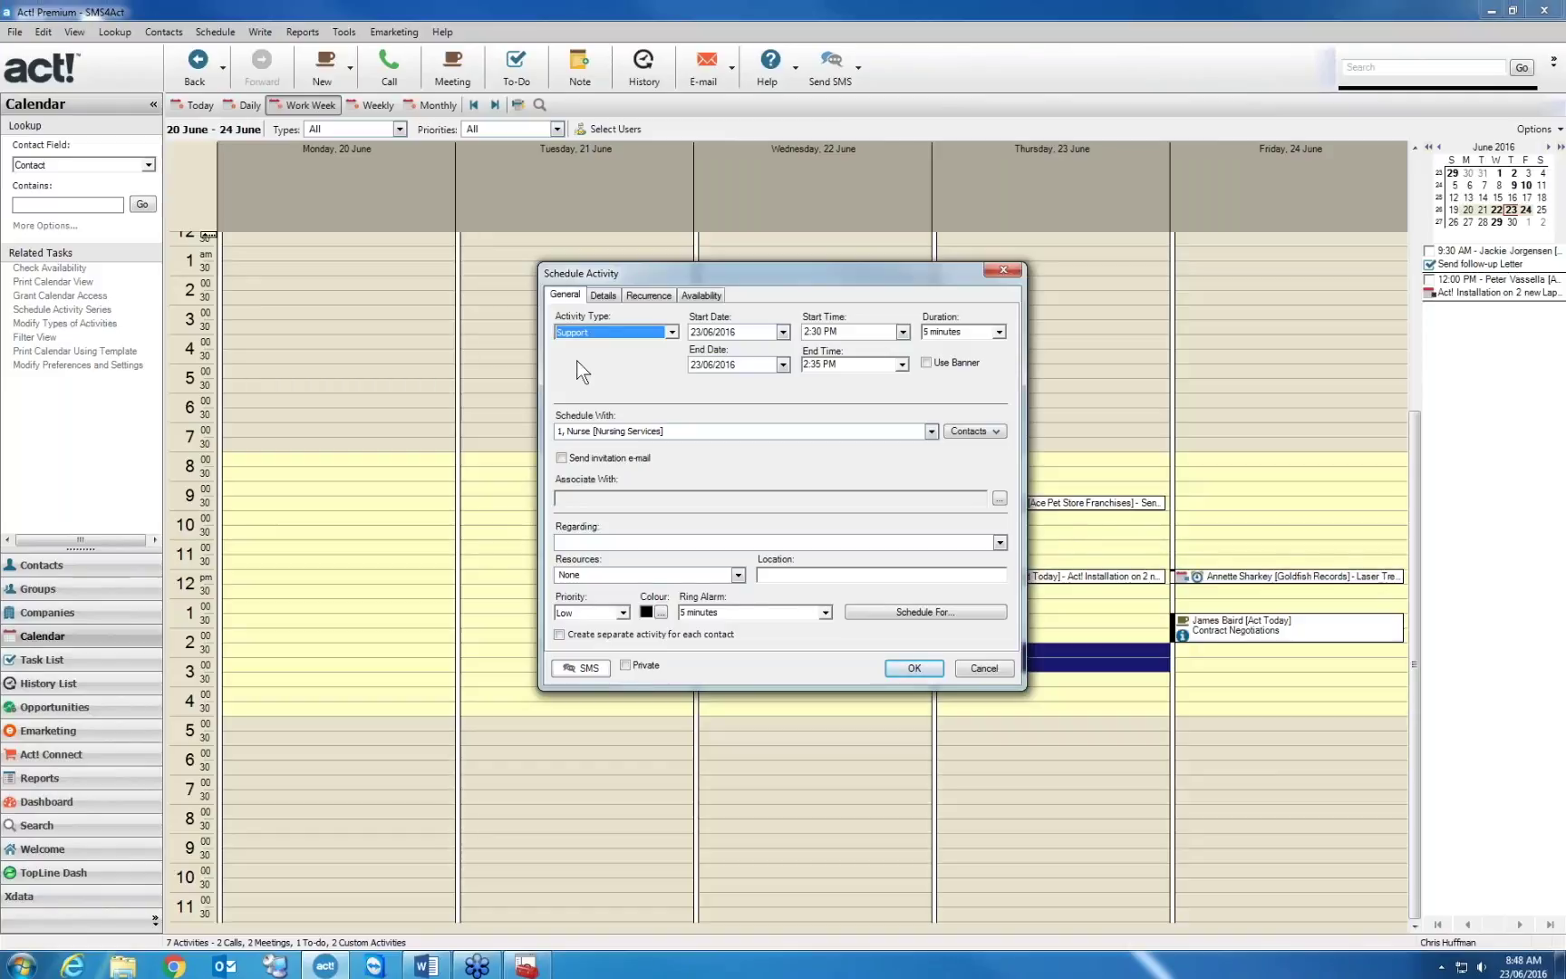
{"action": "left_click", "coordinate": [998, 542]}
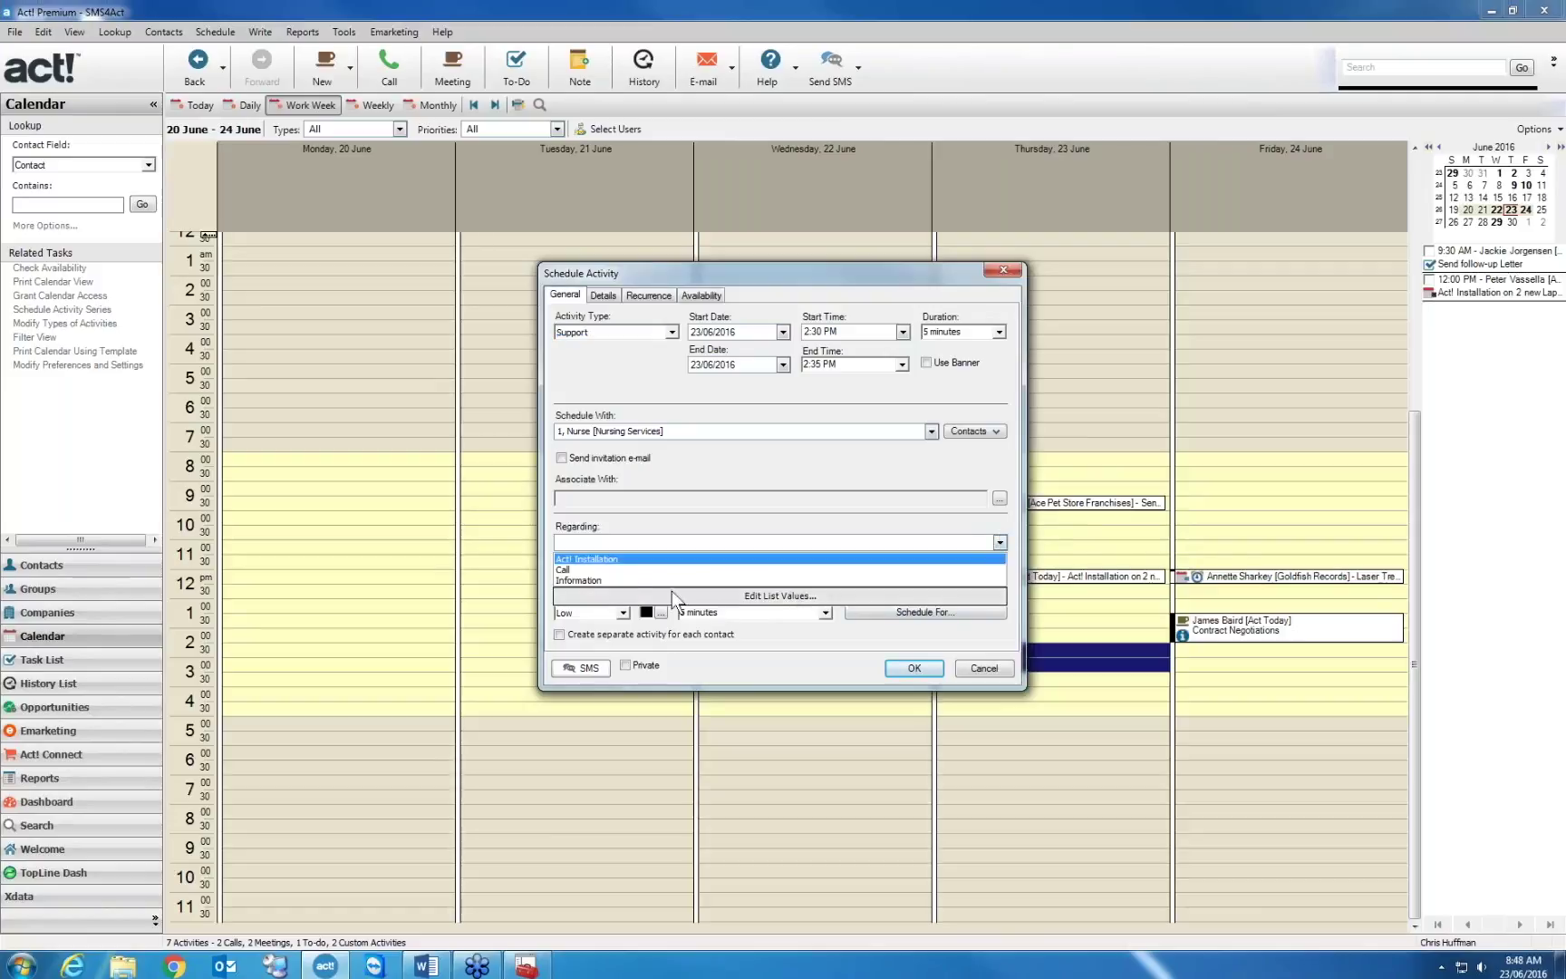
{"action": "left_click", "coordinate": [626, 558]}
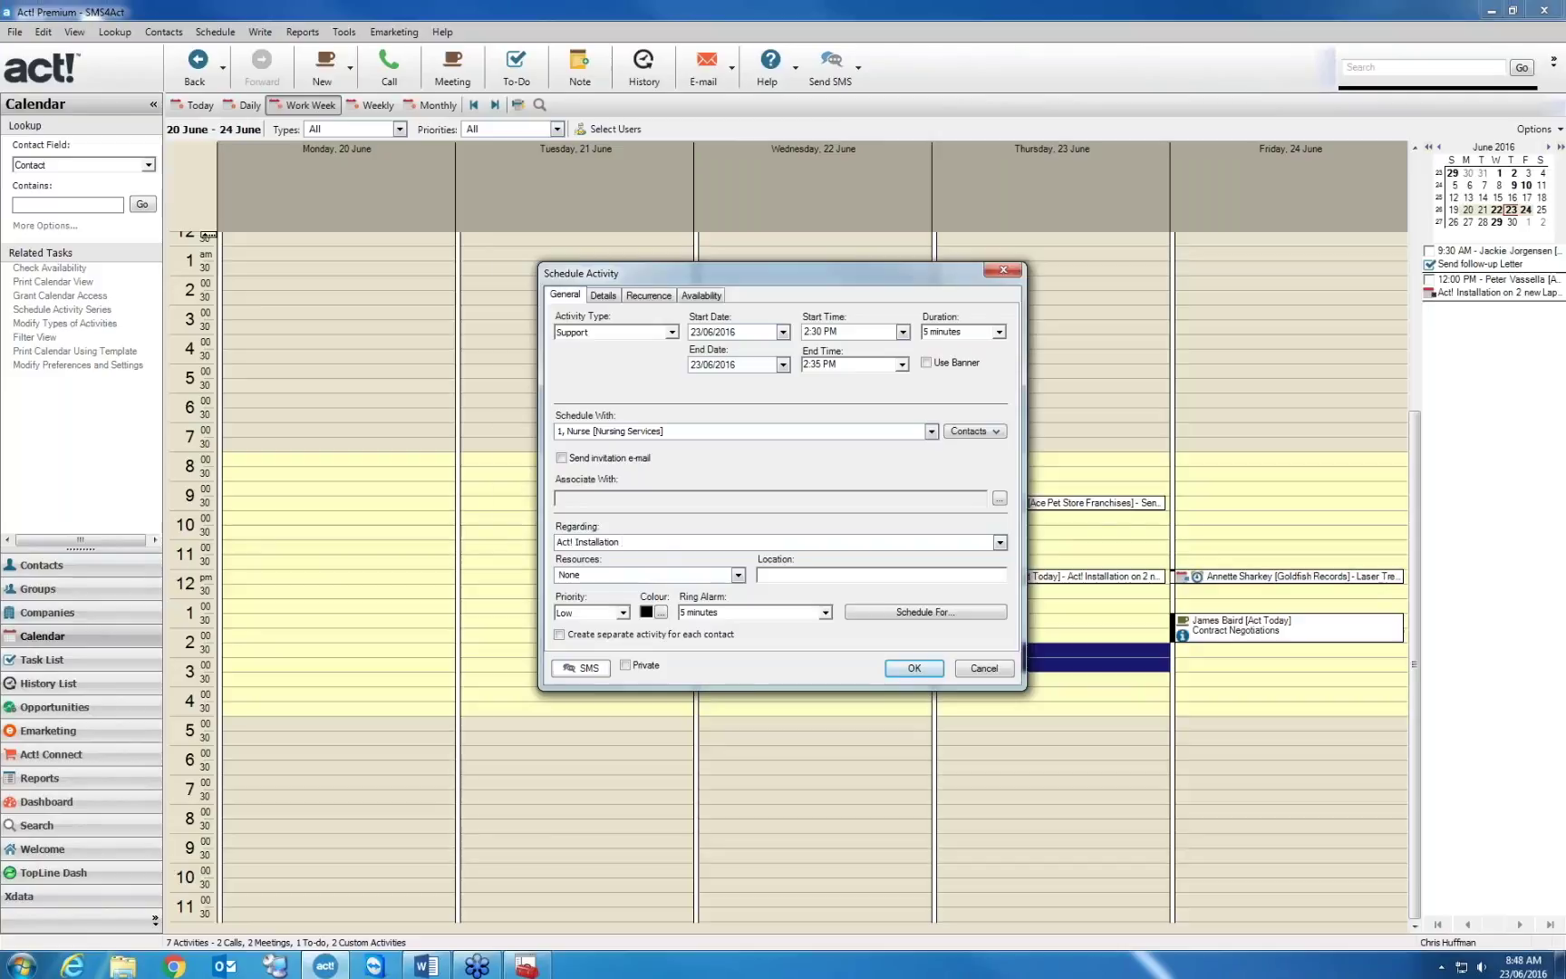
{"action": "type", "text": "for 2 users"}
Try sending the activity SMS, acknowledge the opted-out warning, and cancel both dialogs
{"action": "left_click", "coordinate": [588, 667]}
{"action": "left_click_drag", "start_coordinate": [795, 424], "coordinate": [596, 437]}
{"action": "left_click", "coordinate": [836, 622]}
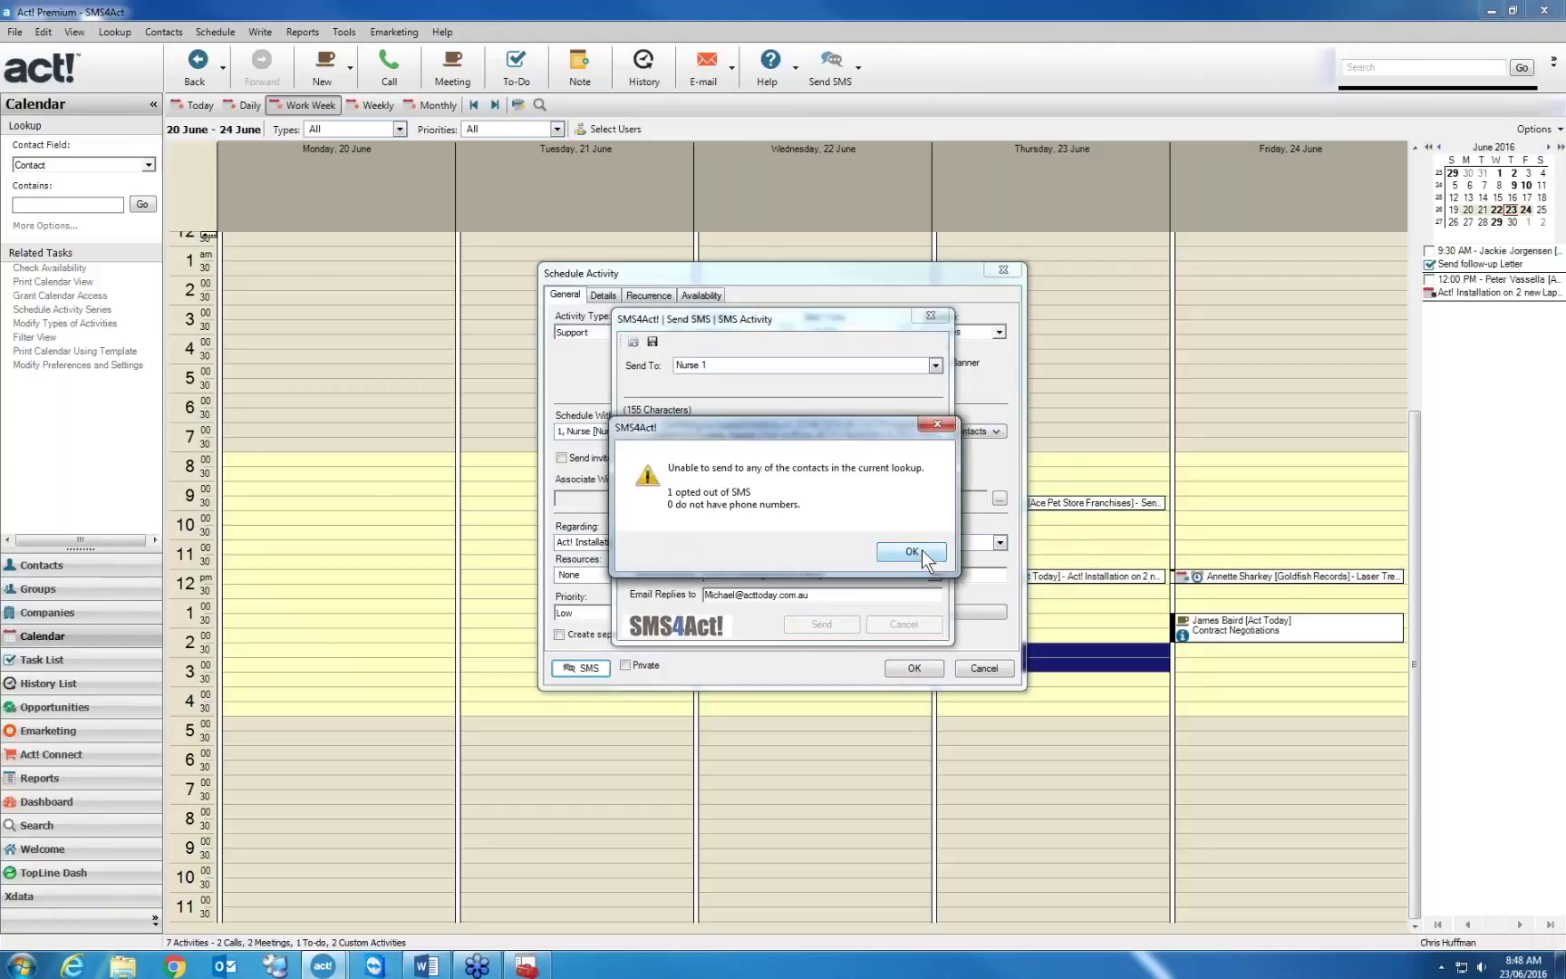
{"action": "left_click", "coordinate": [913, 551]}
{"action": "left_click", "coordinate": [904, 624]}
{"action": "left_click", "coordinate": [986, 669]}
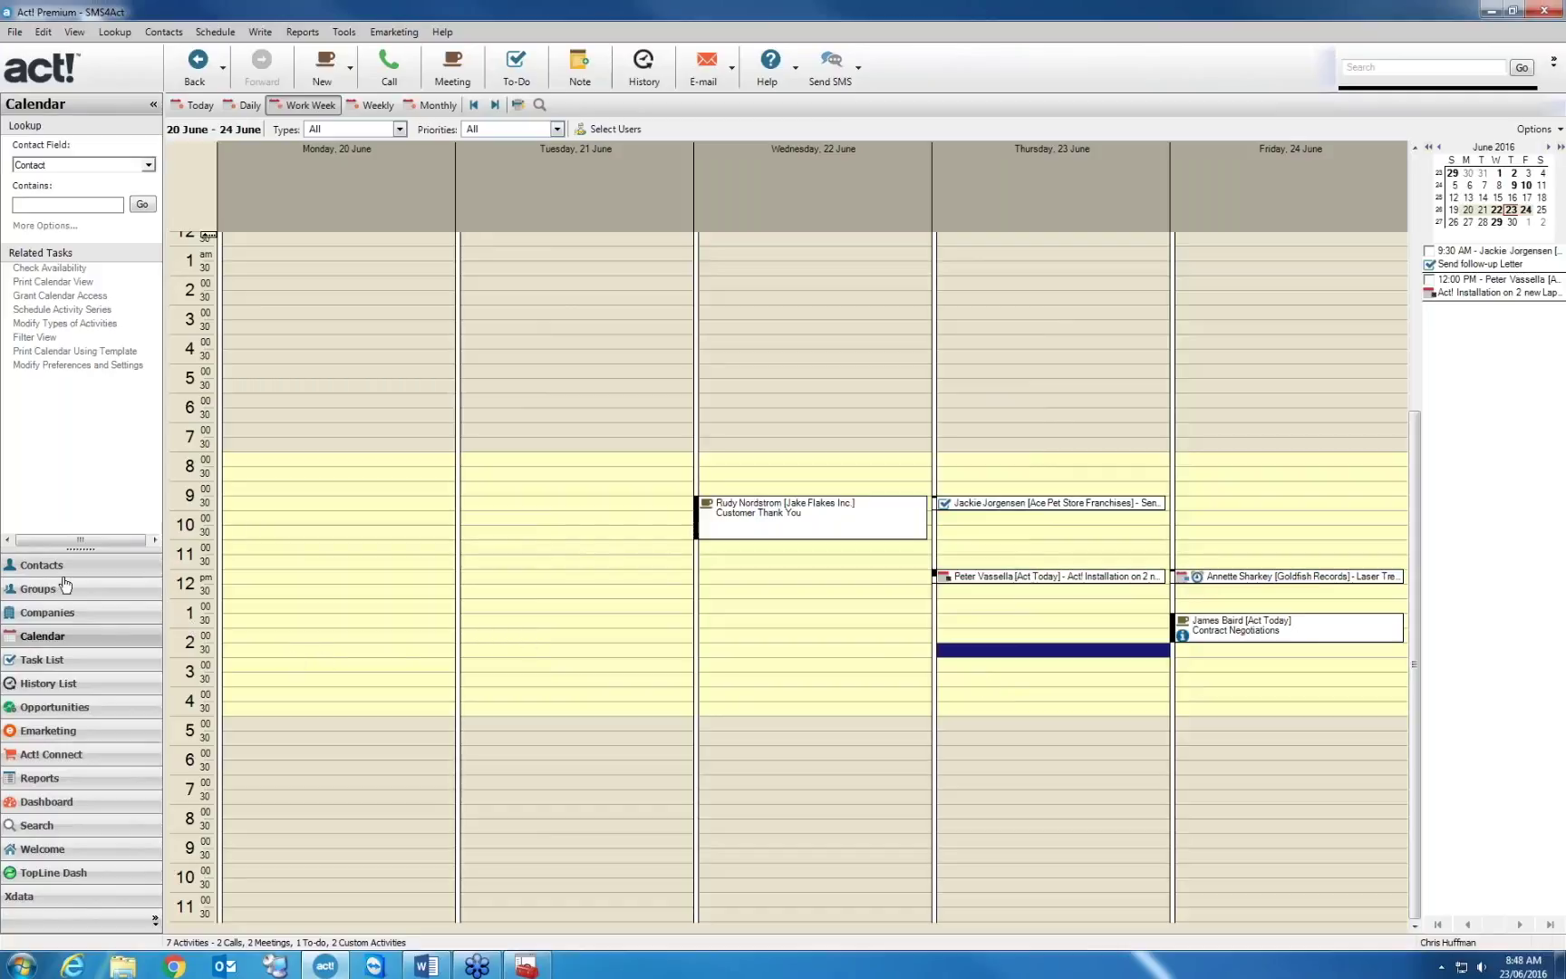
Return to the contact's details and browse for a default template in SMS4Act! Templates settings
{"action": "left_click", "coordinate": [41, 564]}
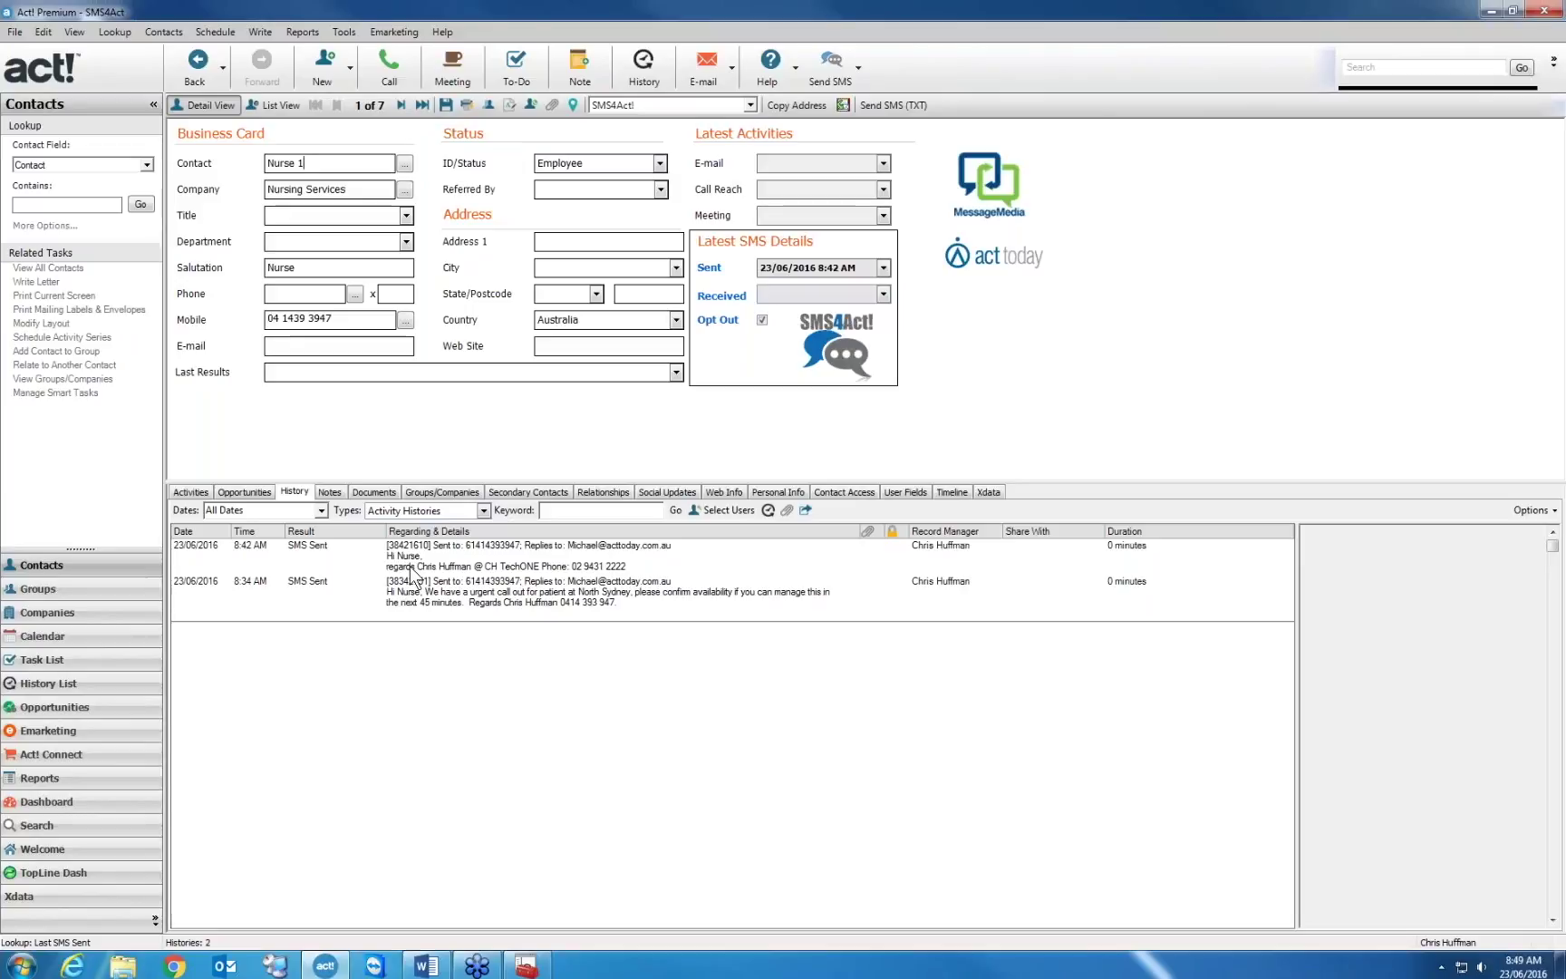
{"action": "left_click", "coordinate": [860, 69]}
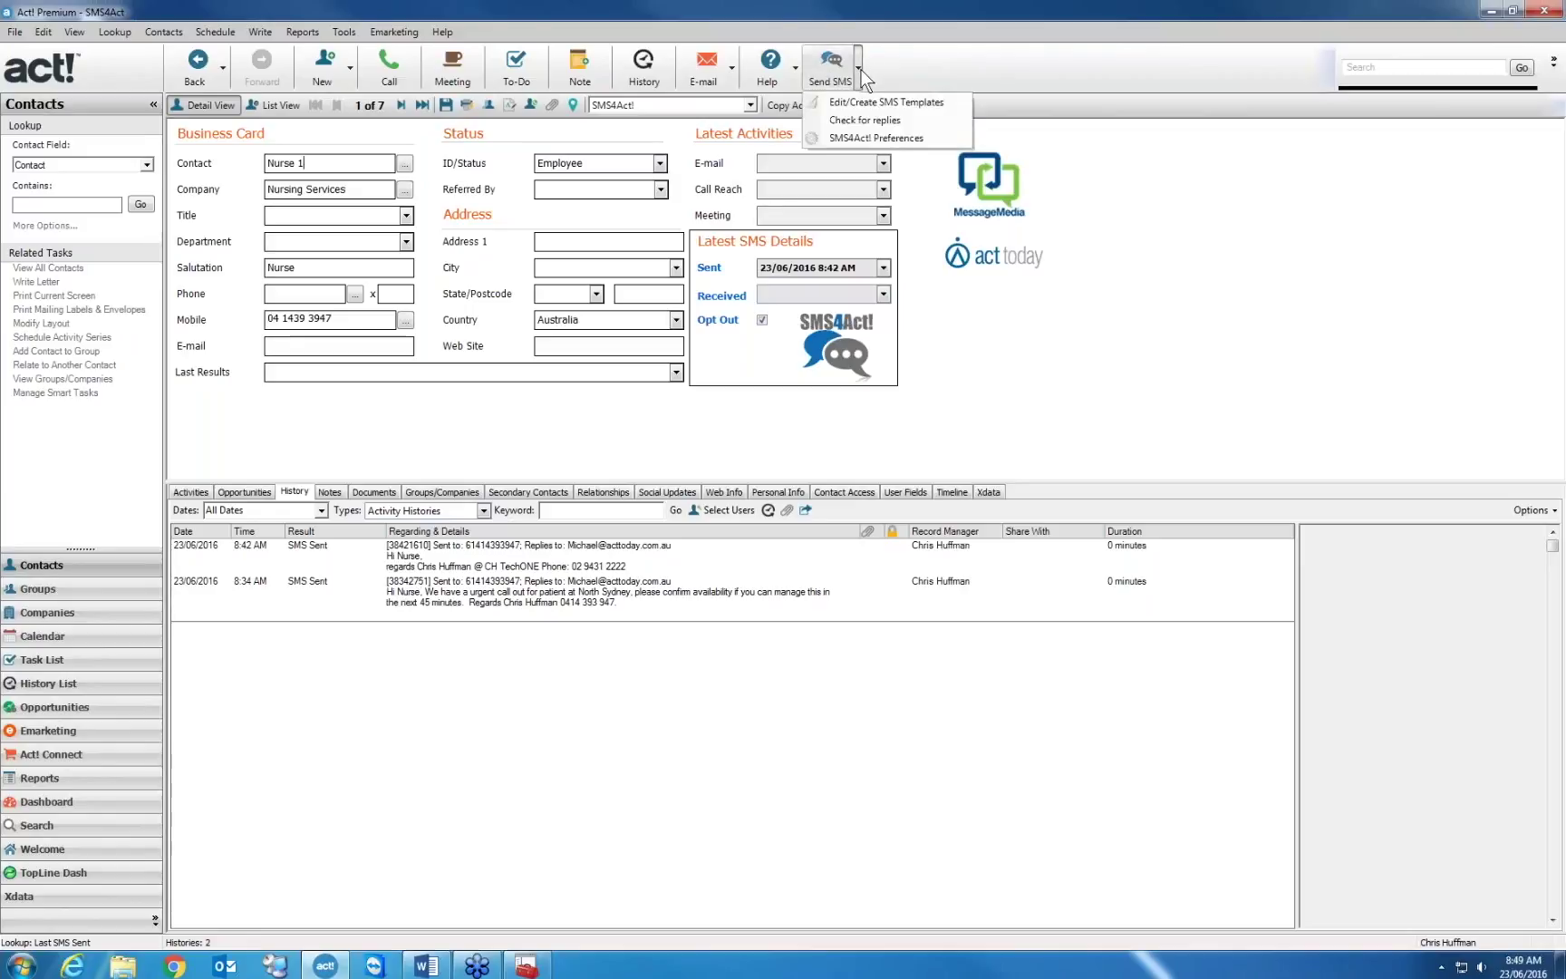
{"action": "left_click", "coordinate": [878, 138]}
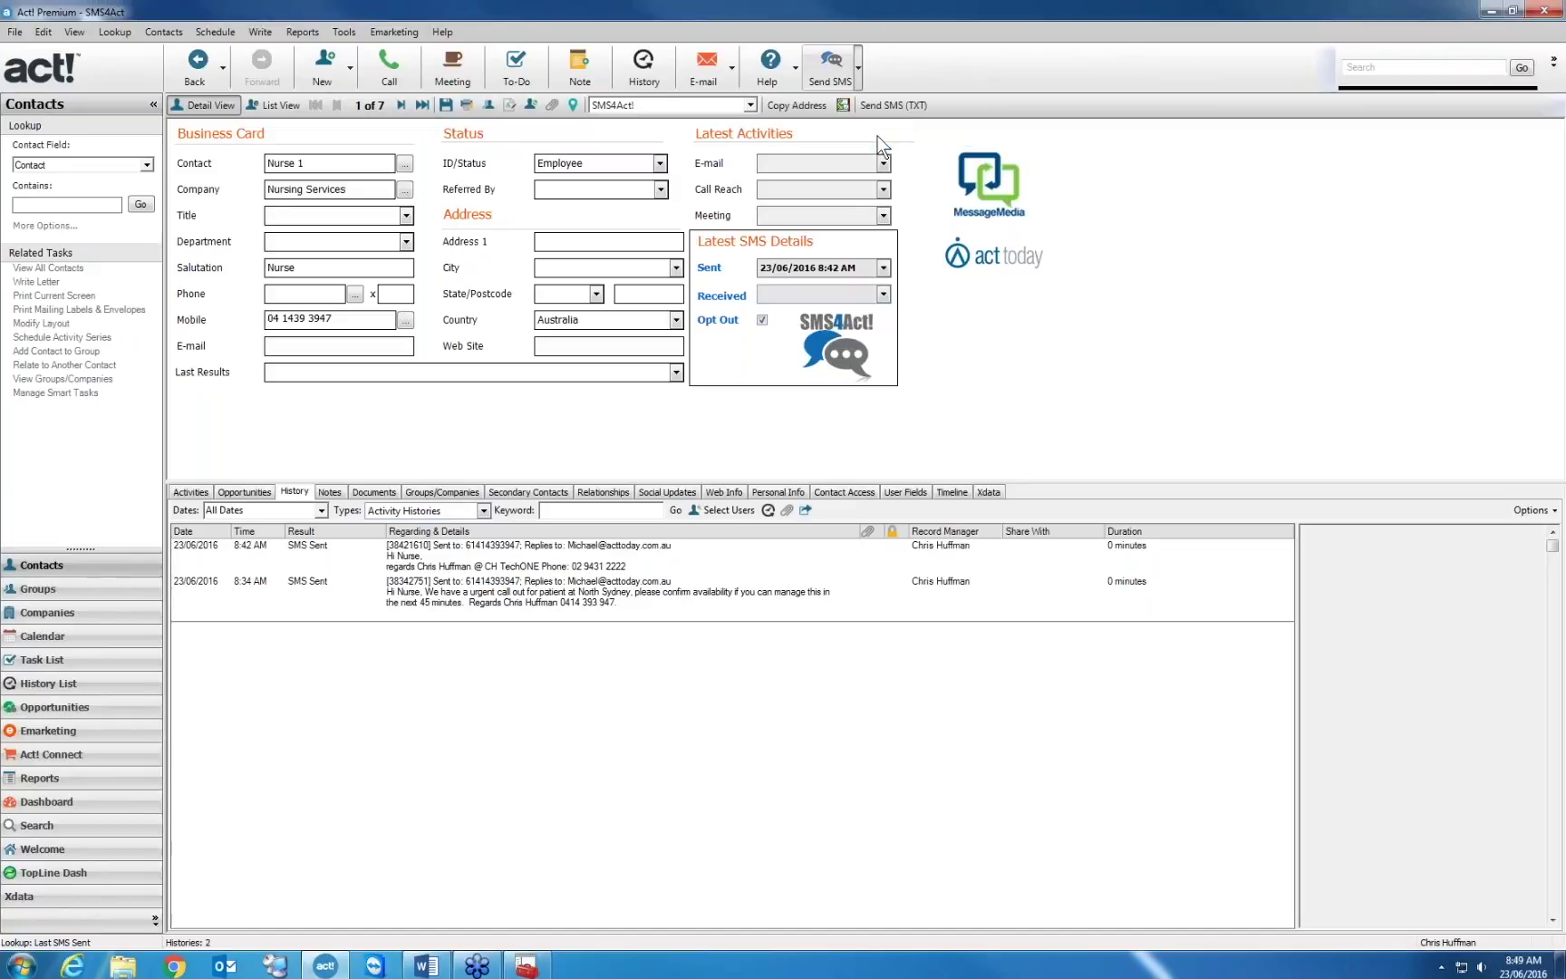
{"action": "left_click", "coordinate": [634, 262]}
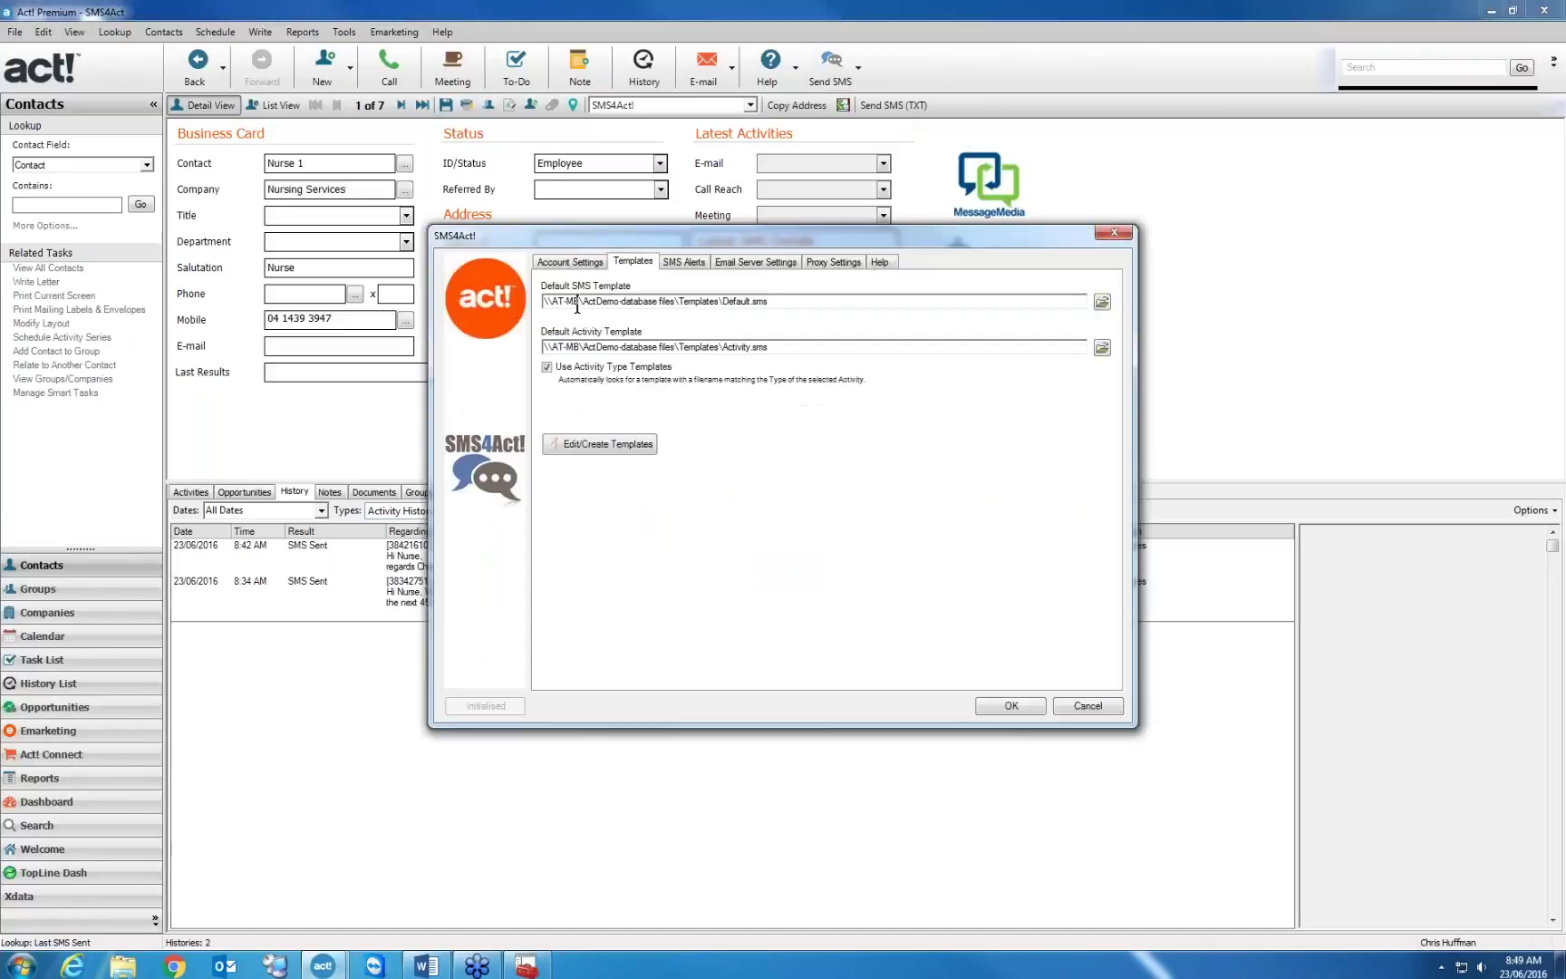
{"action": "left_click_drag", "start_coordinate": [584, 302], "coordinate": [773, 301]}
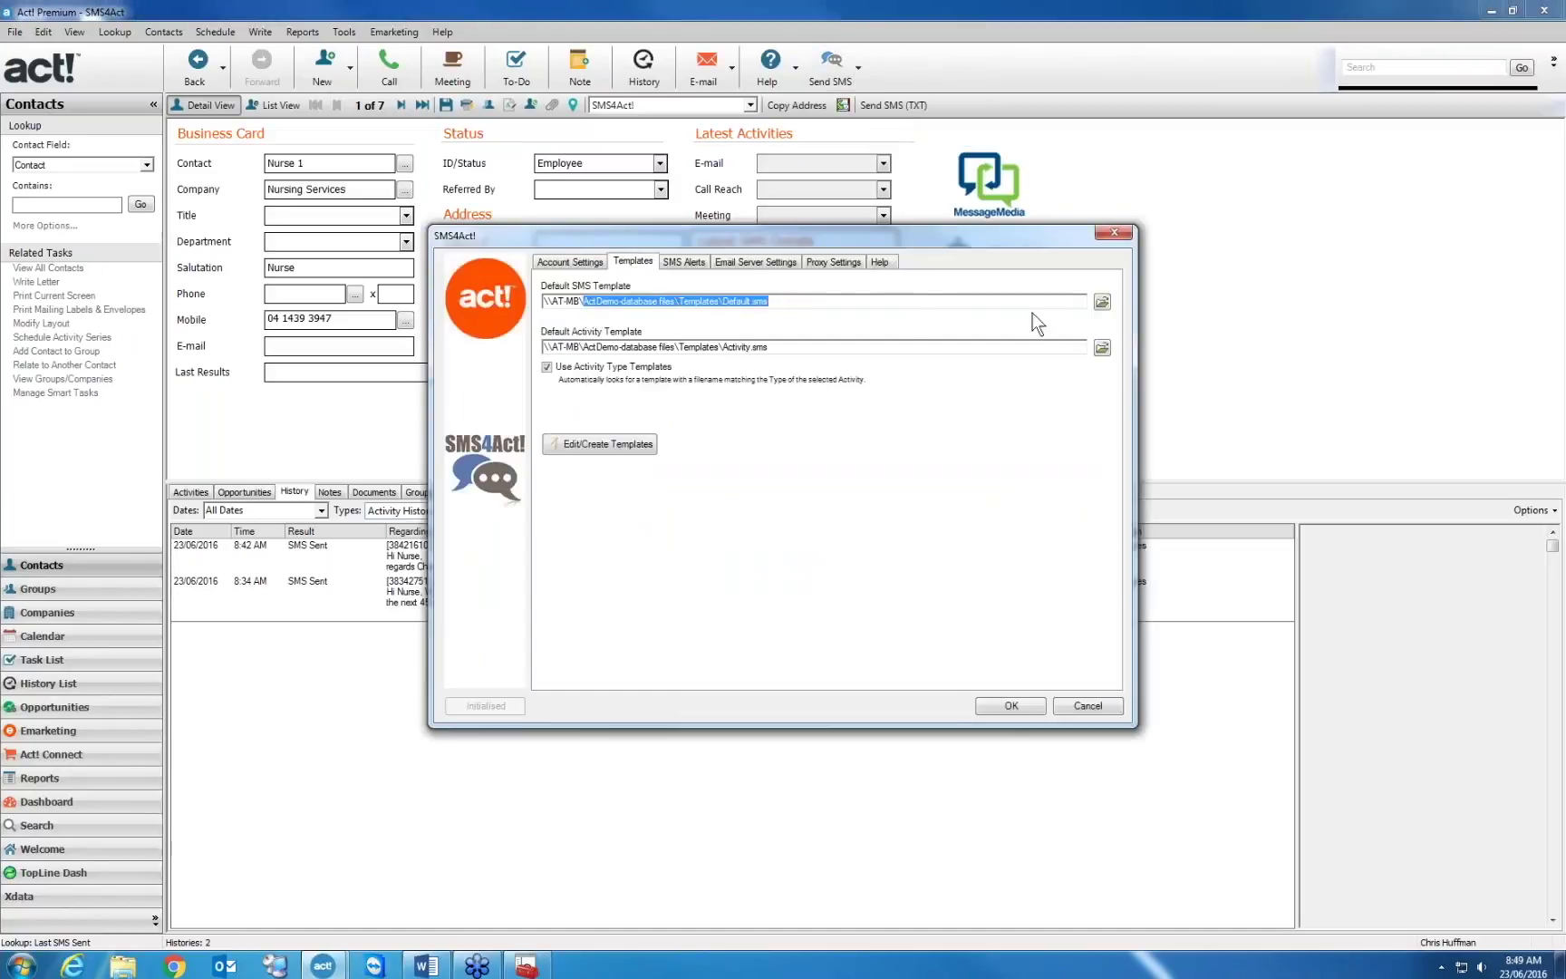
{"action": "left_click", "coordinate": [1103, 305]}
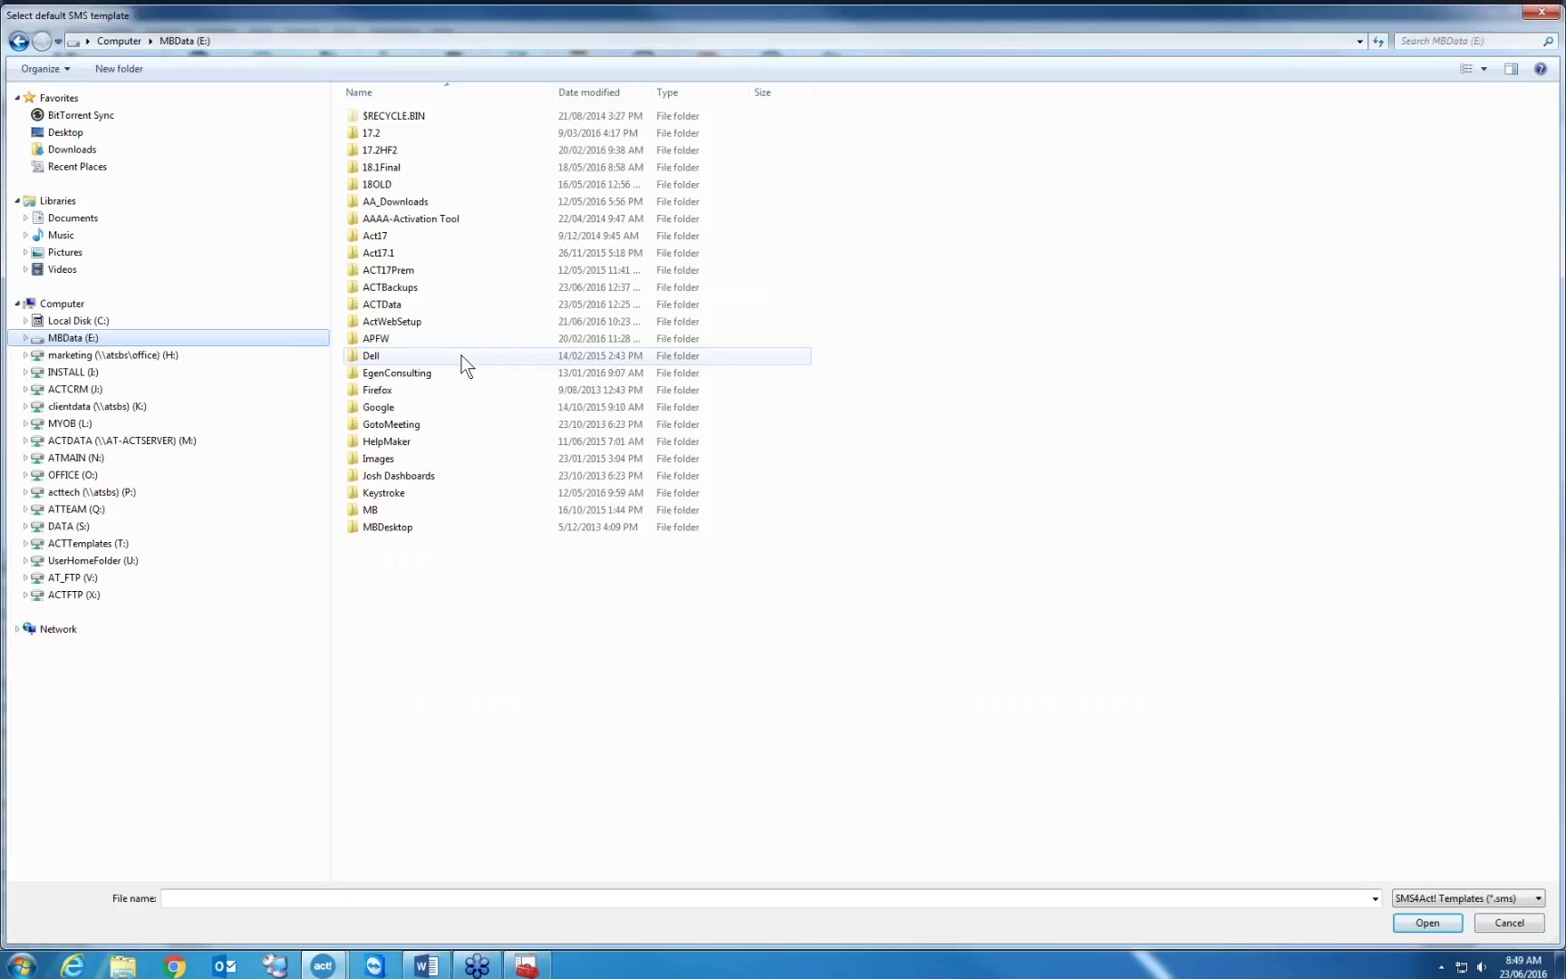
Choose Default.sms from E:\ACTData\Databases\SMS4Act-database files\Templates as the default SMS template
{"action": "double_click", "coordinate": [458, 360]}
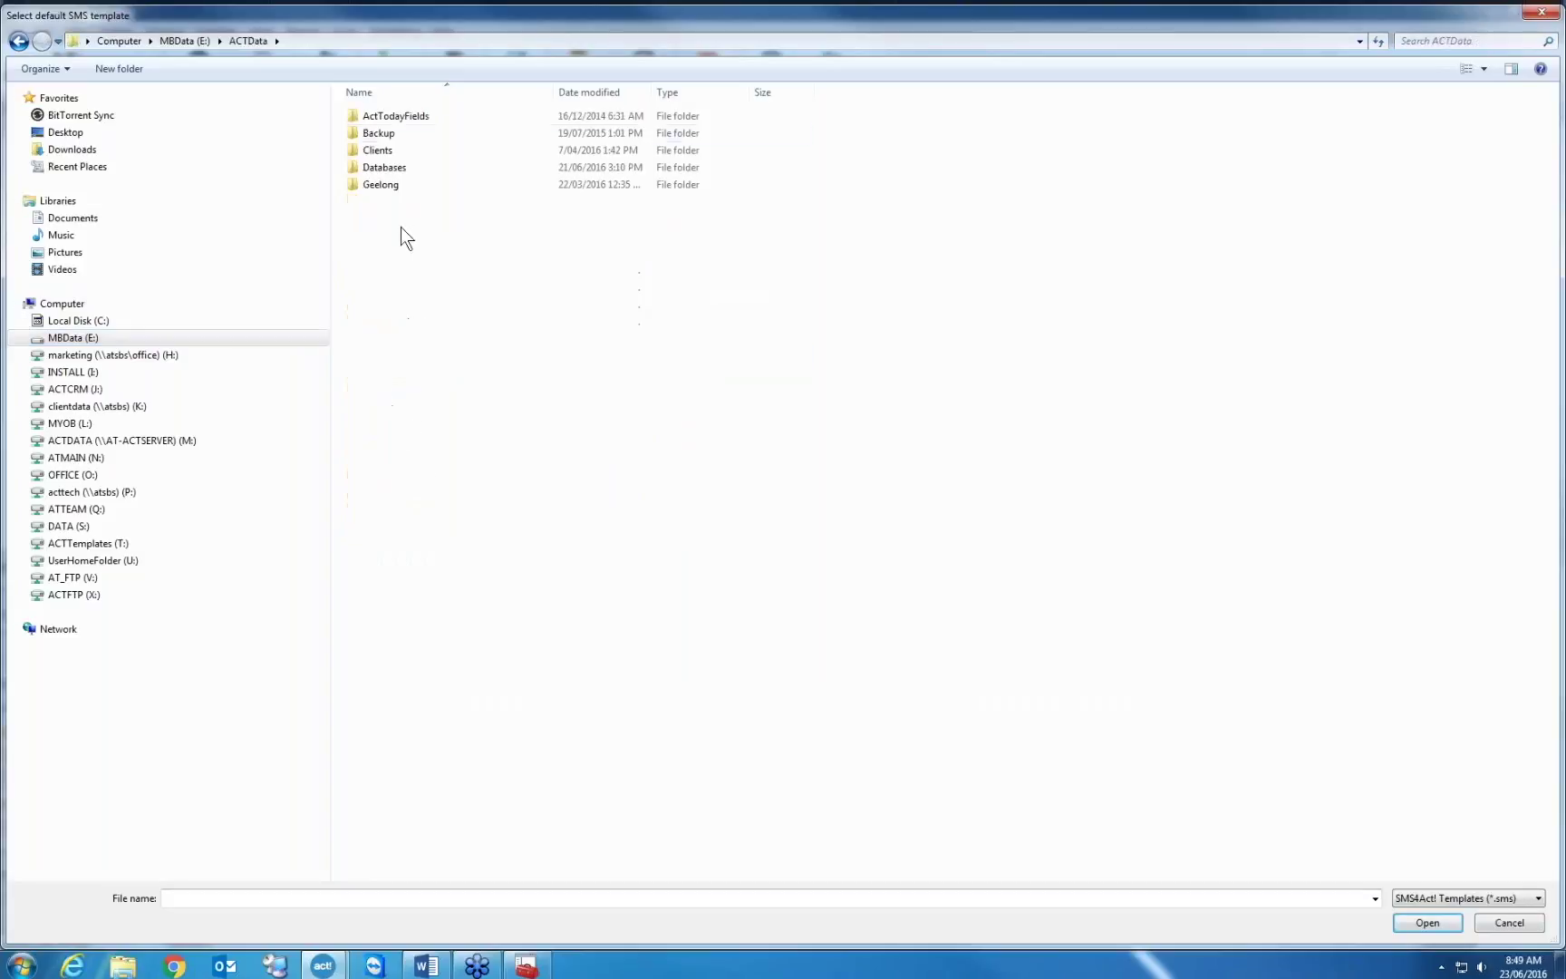
{"action": "left_click", "coordinate": [388, 171]}
{"action": "double_click", "coordinate": [390, 172]}
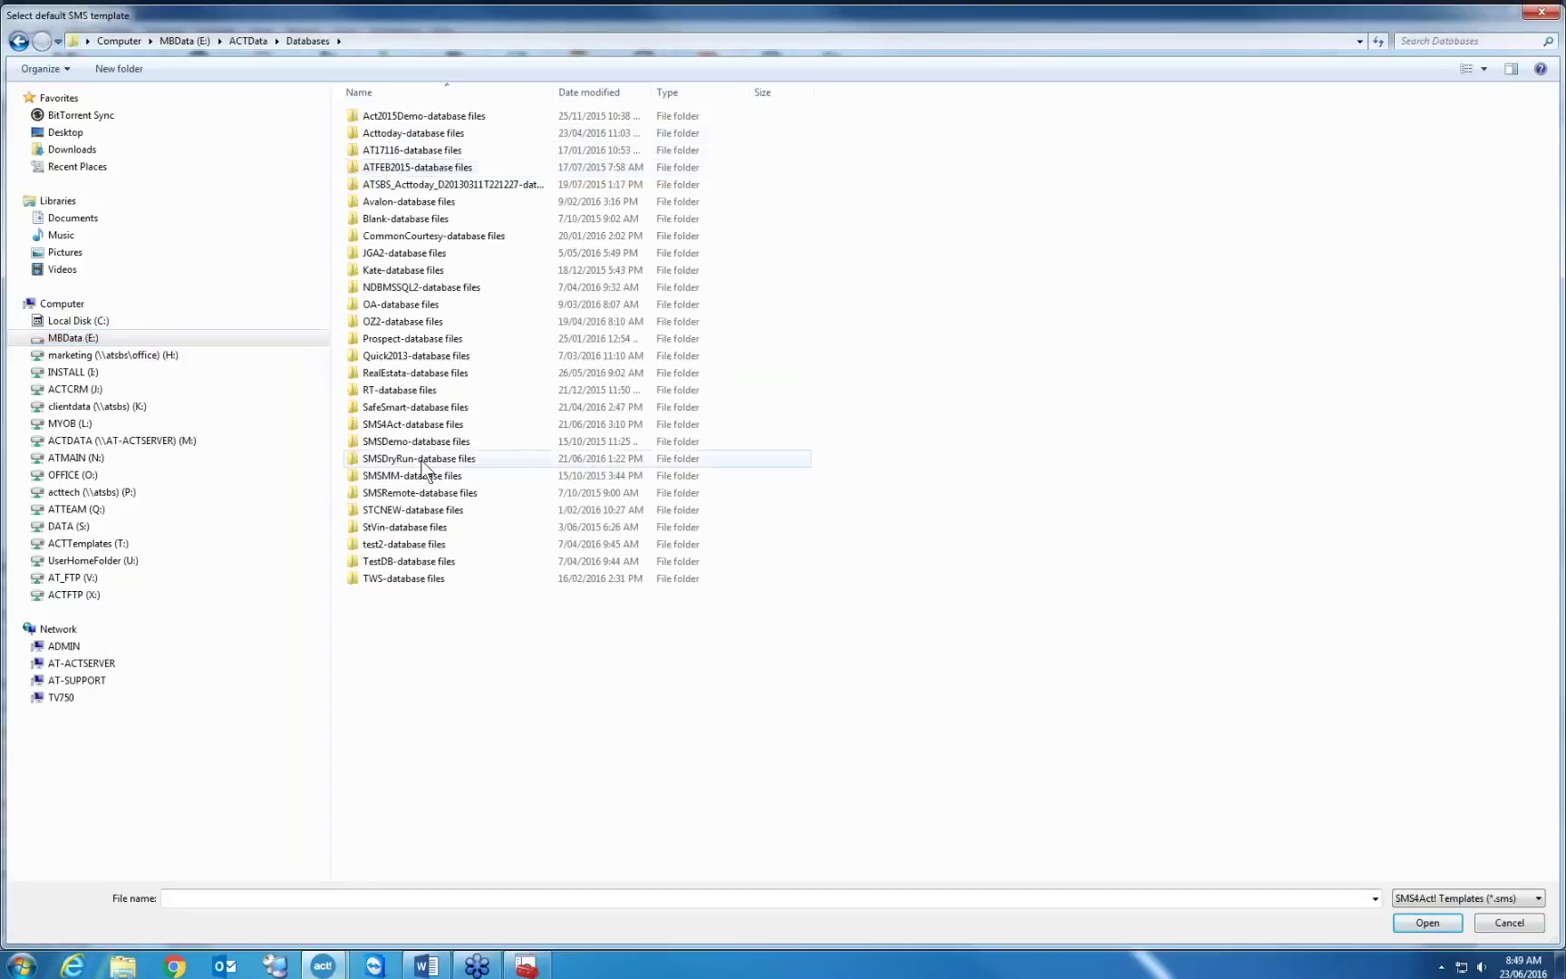
{"action": "double_click", "coordinate": [422, 429]}
{"action": "double_click", "coordinate": [384, 255]}
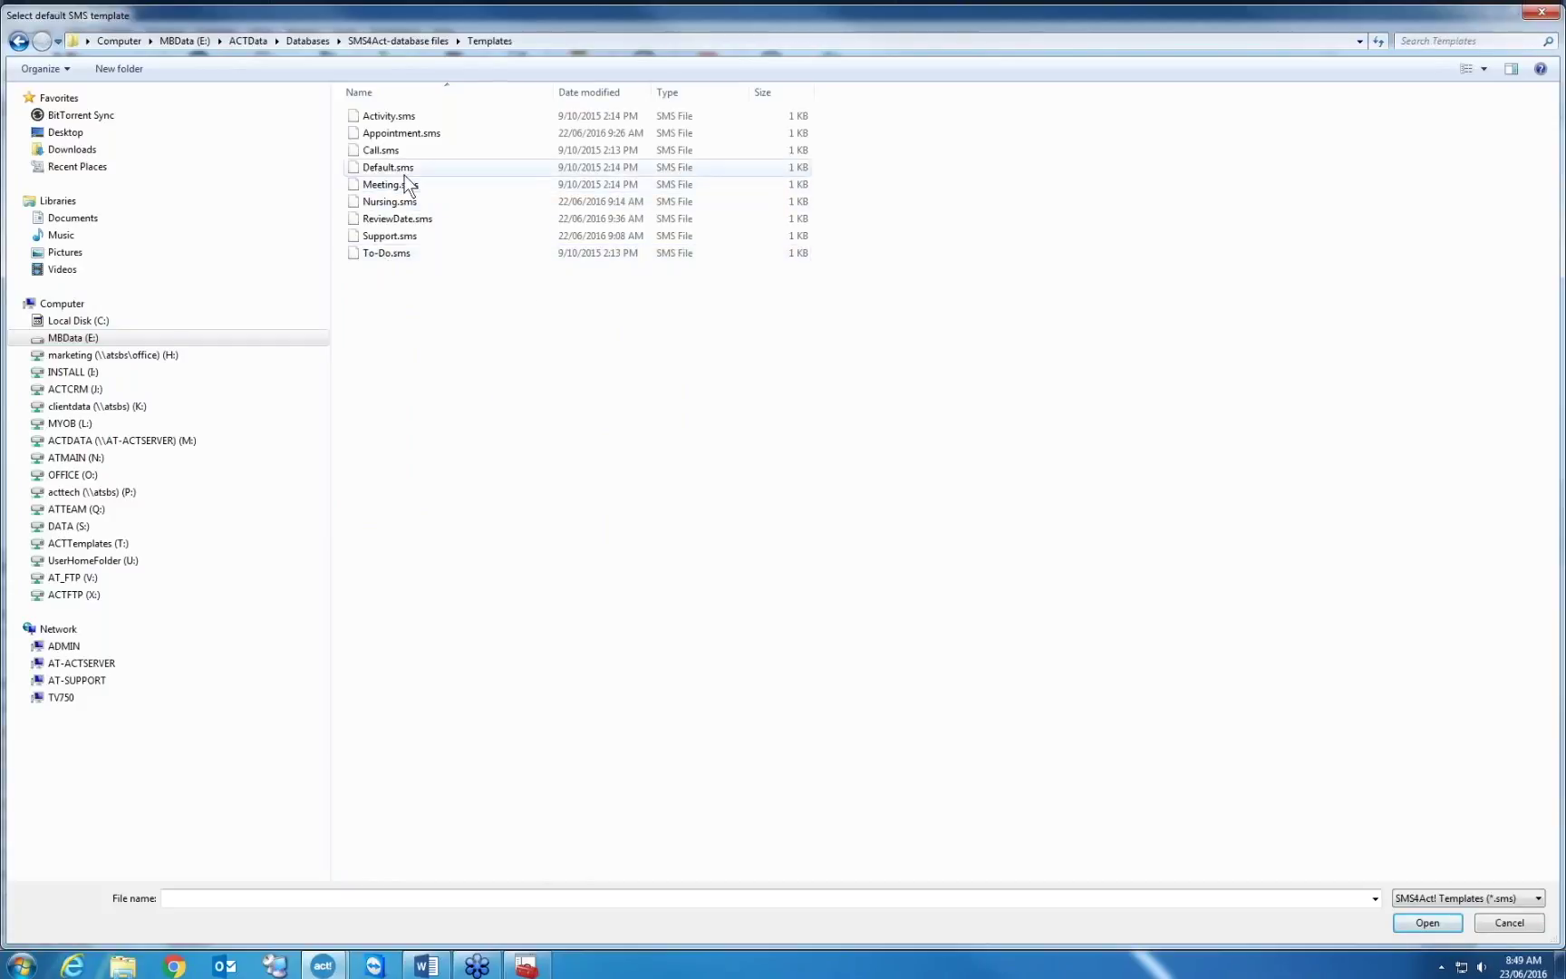
{"action": "left_click", "coordinate": [401, 169]}
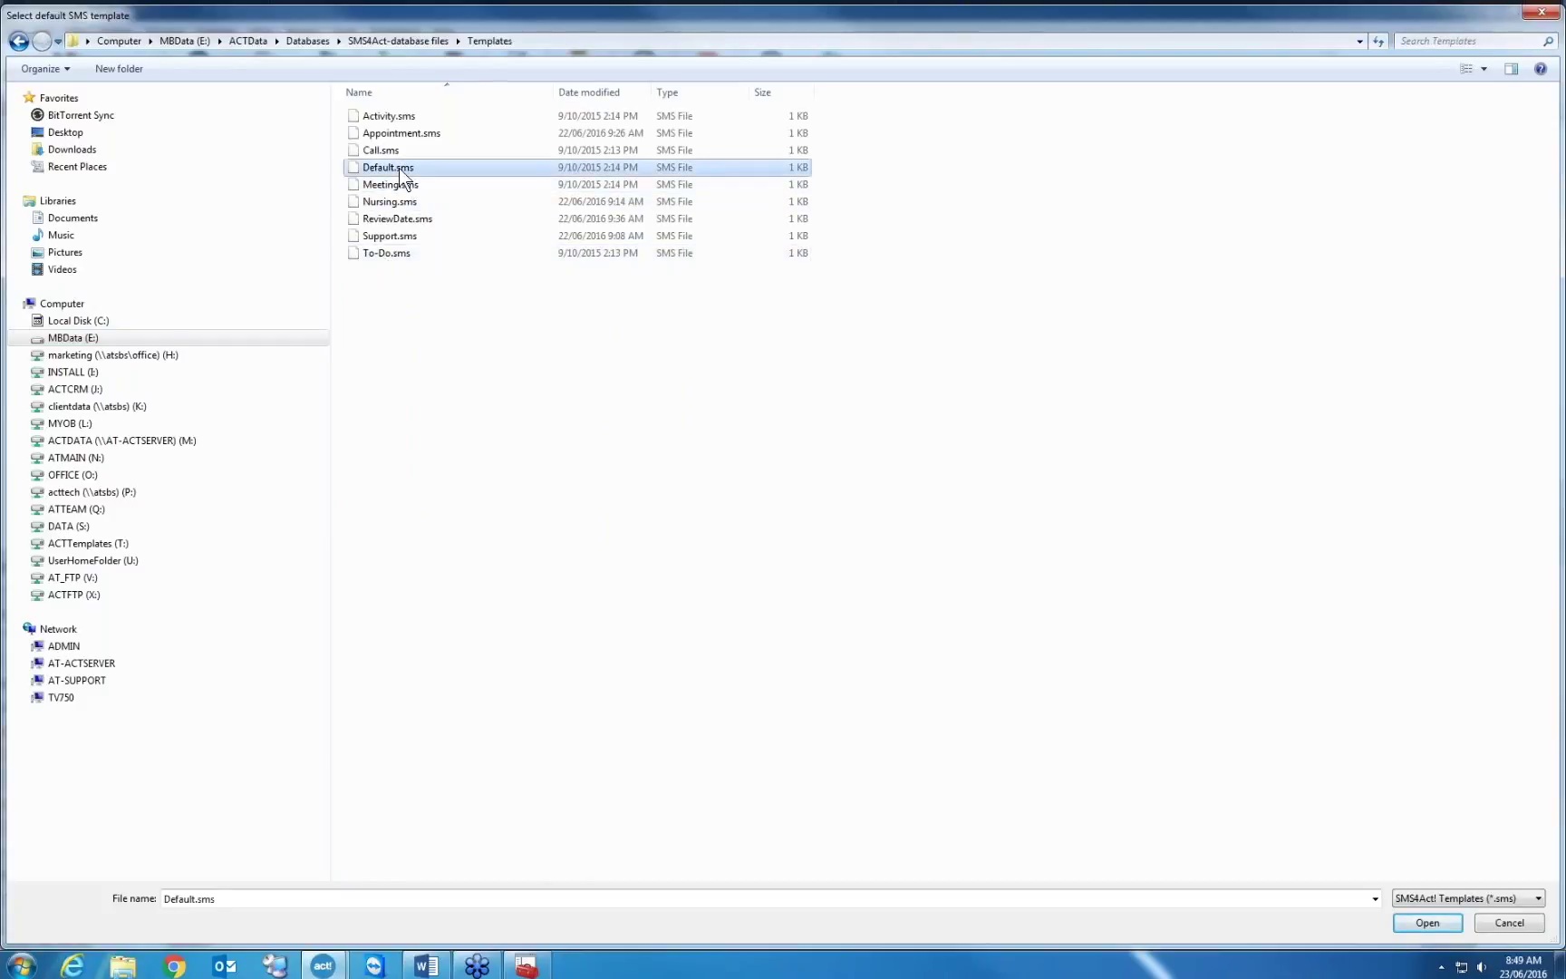
{"action": "double_click", "coordinate": [399, 168]}
{"action": "left_click_drag", "start_coordinate": [786, 349], "coordinate": [506, 348]}
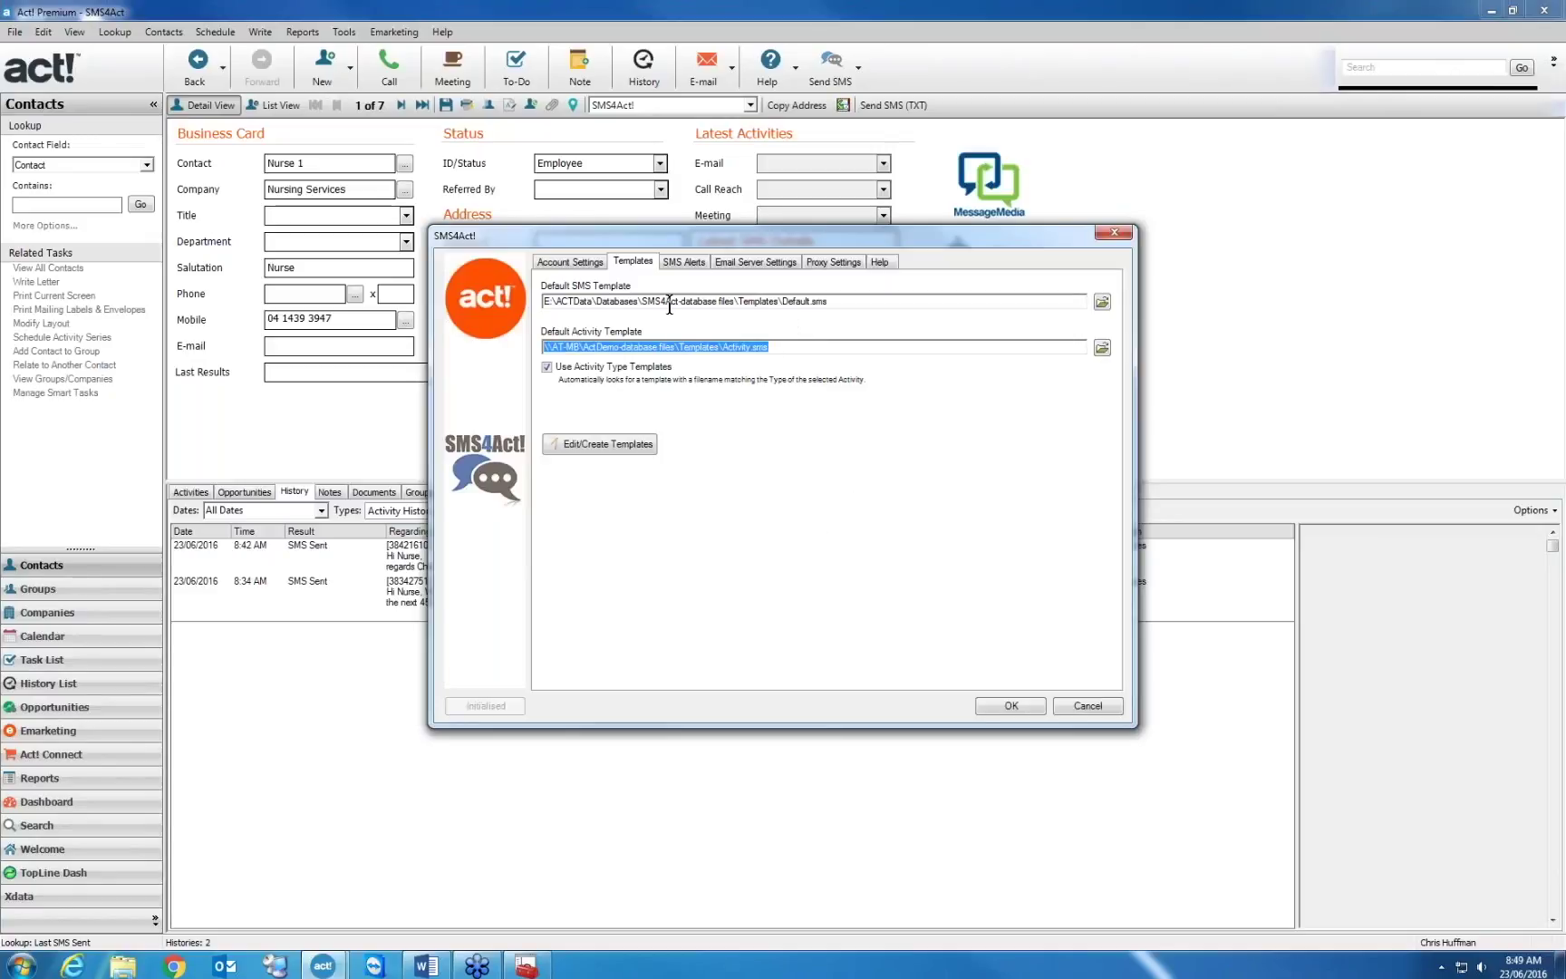
Select parts of the default SMS and activity template paths to inspect them
{"action": "left_click_drag", "start_coordinate": [692, 301], "coordinate": [544, 302]}
{"action": "left_click", "coordinate": [566, 348]}
{"action": "double_click", "coordinate": [566, 347]}
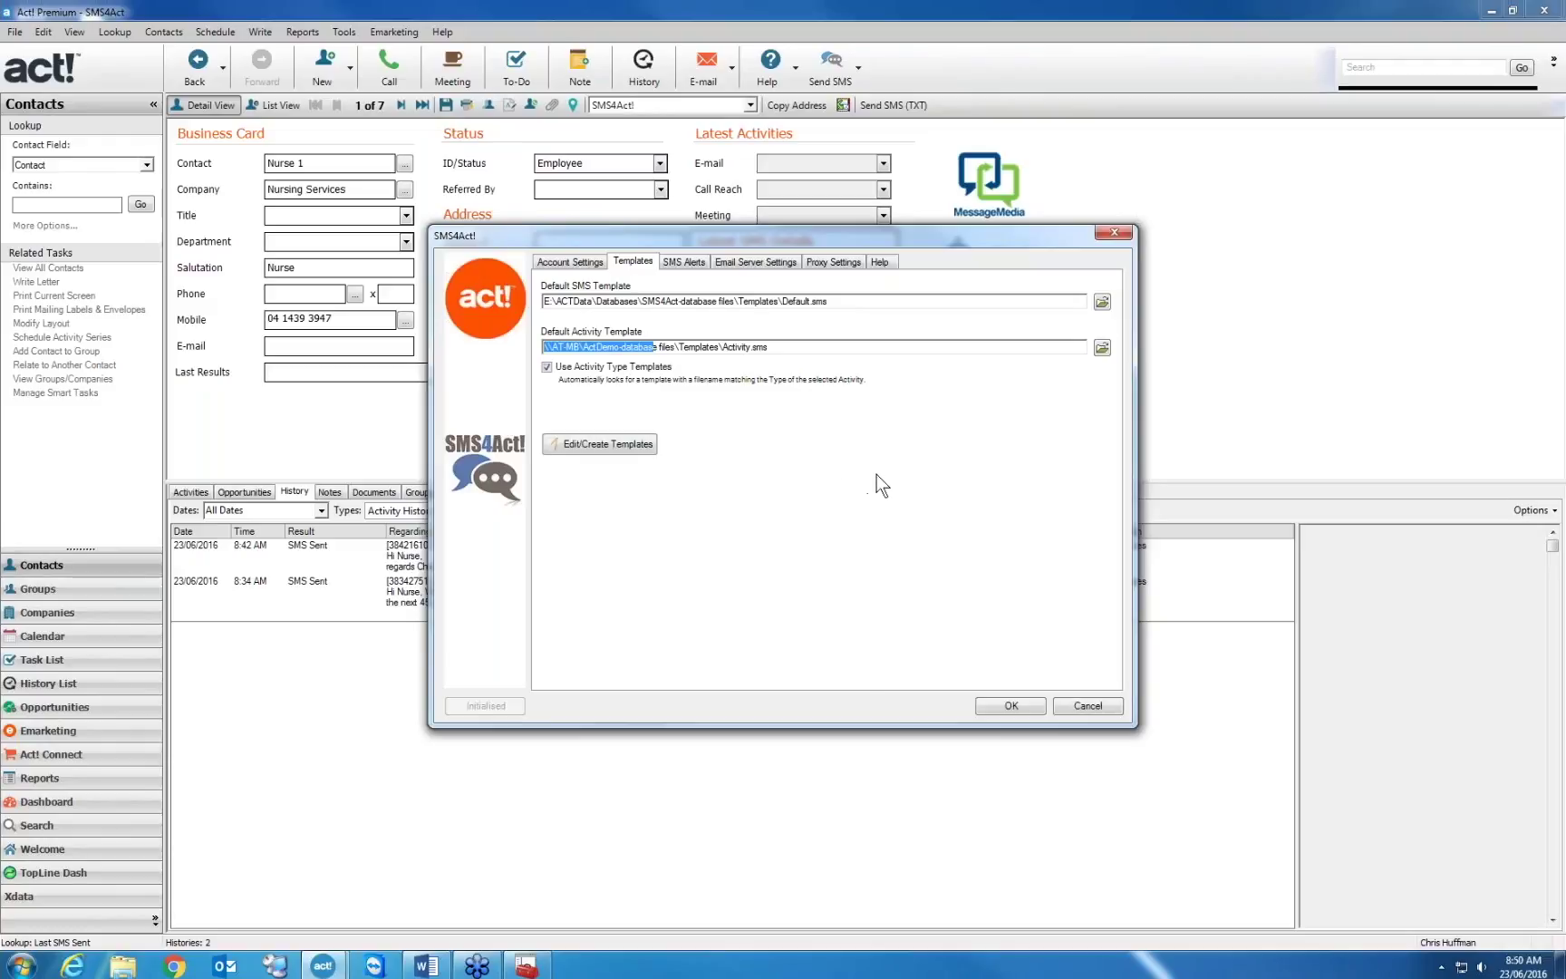
Open the template editor, cancel its file dialog, close it, and exit SMS4Act! settings with Esc
{"action": "left_click", "coordinate": [645, 444]}
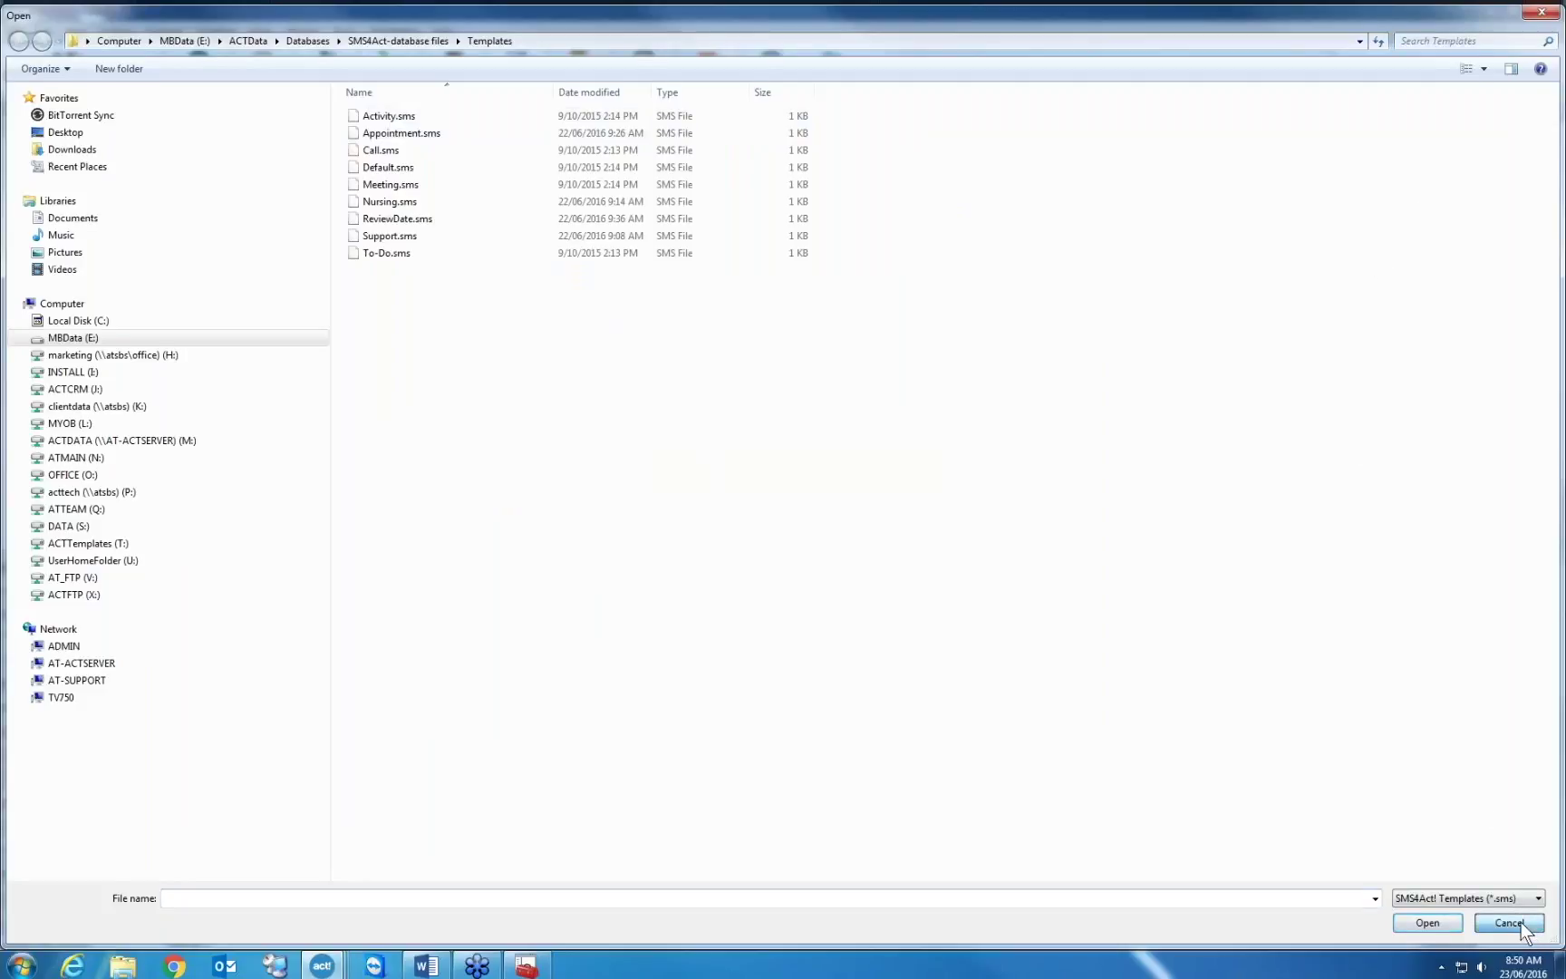
{"action": "left_click", "coordinate": [1508, 921]}
{"action": "left_click", "coordinate": [967, 337]}
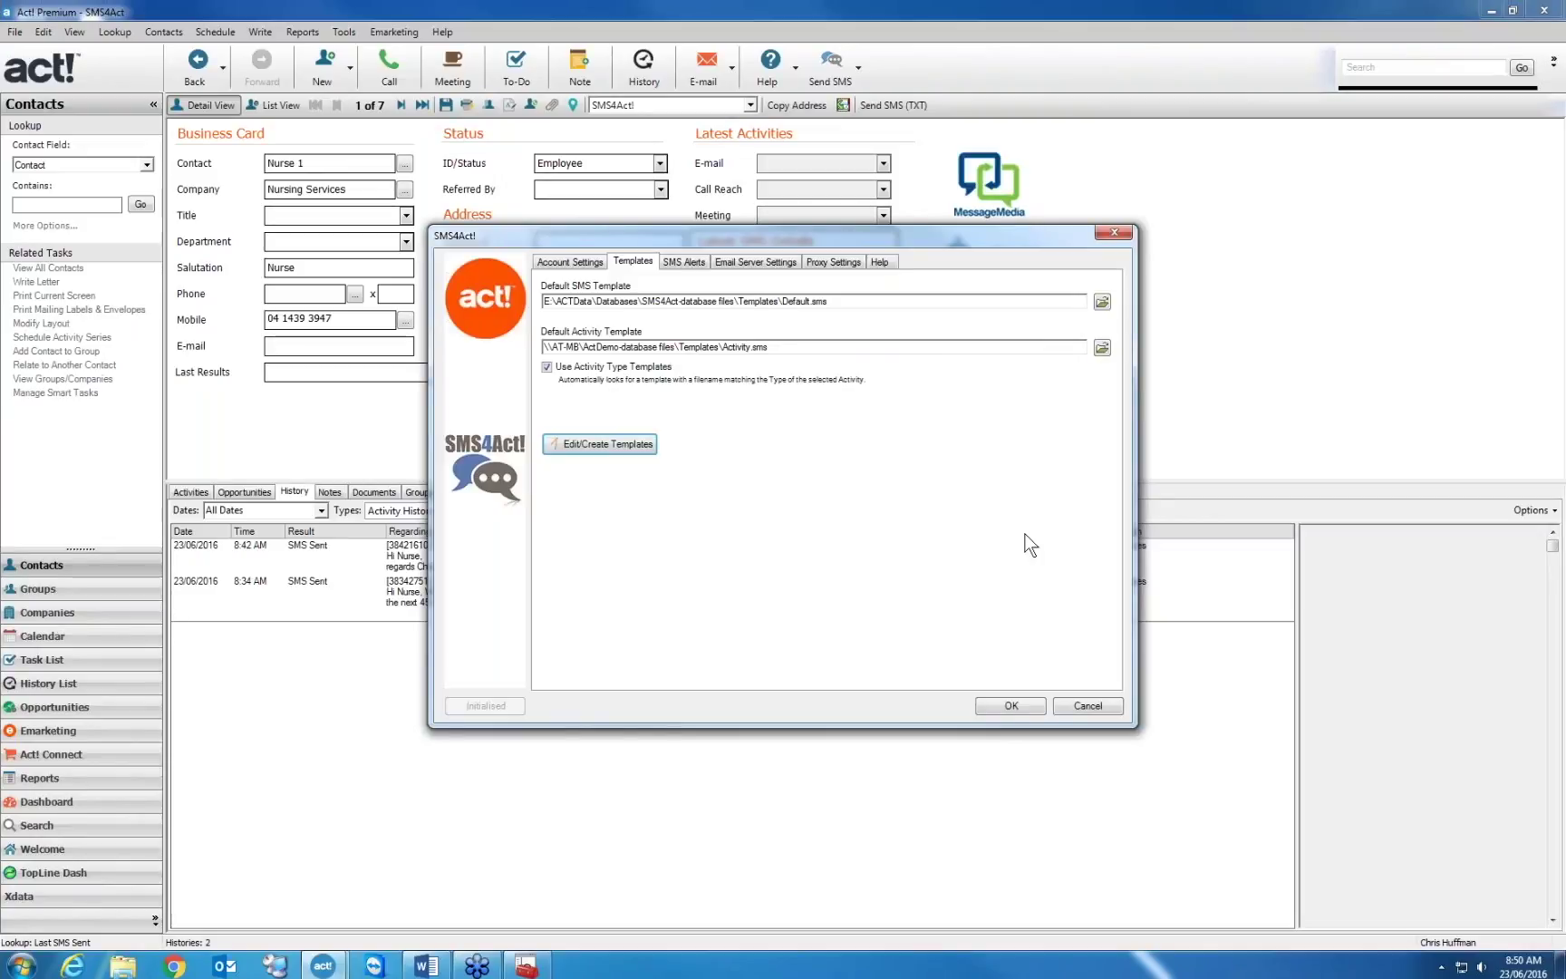
{"action": "key", "text": "Escape"}
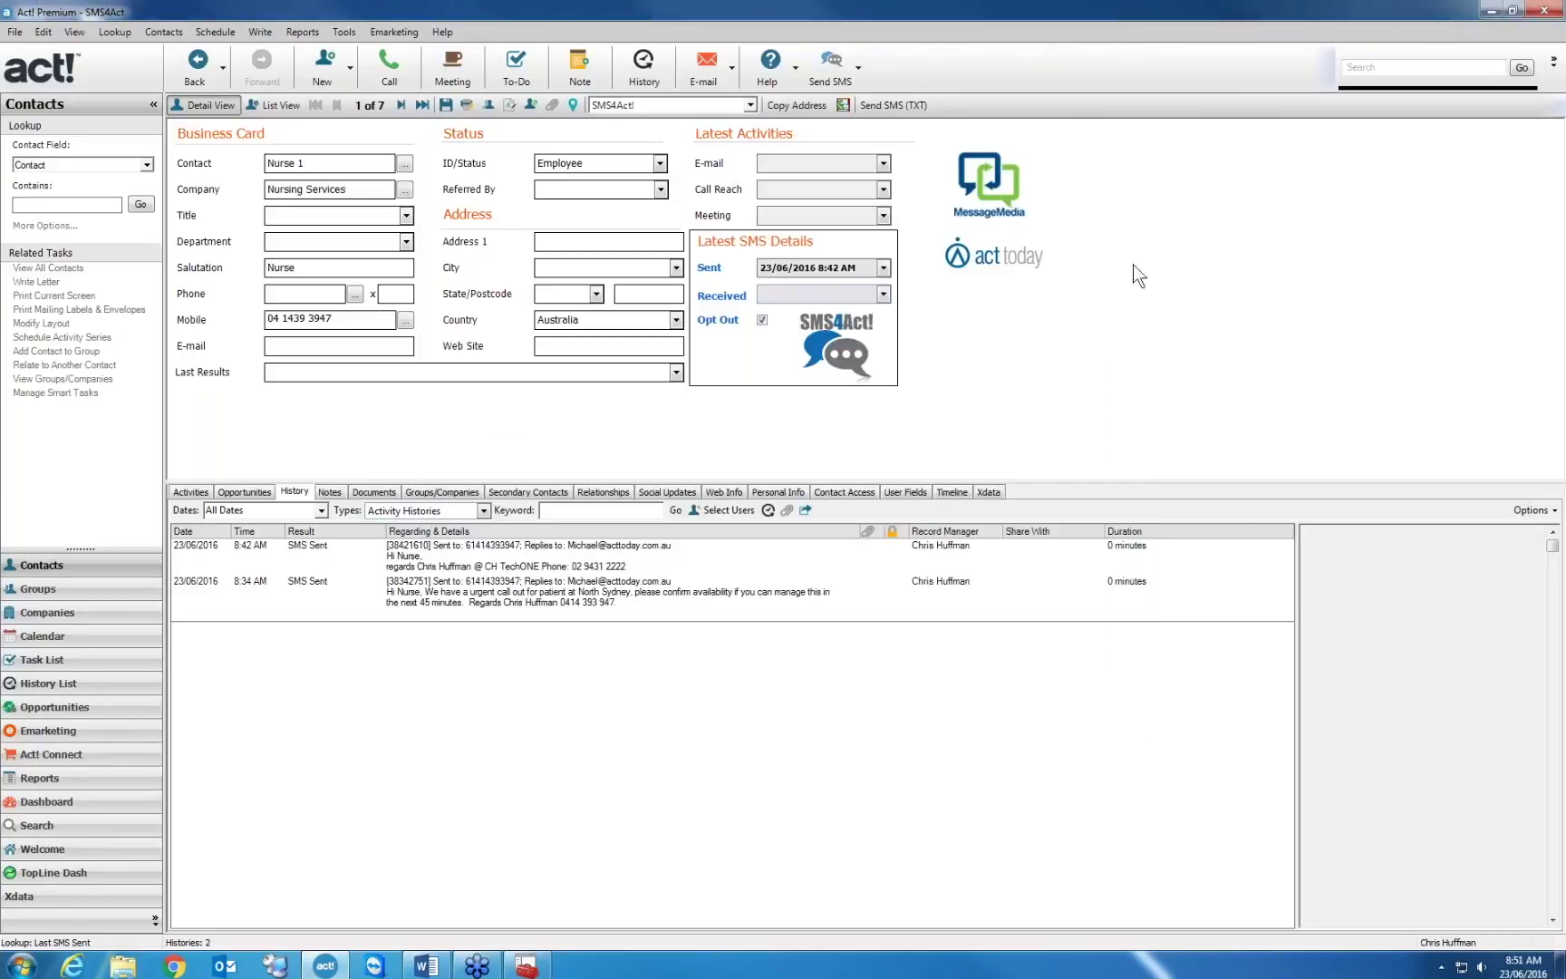
Check the SMS4Act! version and support details on the Help tab of SMS4Act! Preferences
{"action": "left_click", "coordinate": [858, 68]}
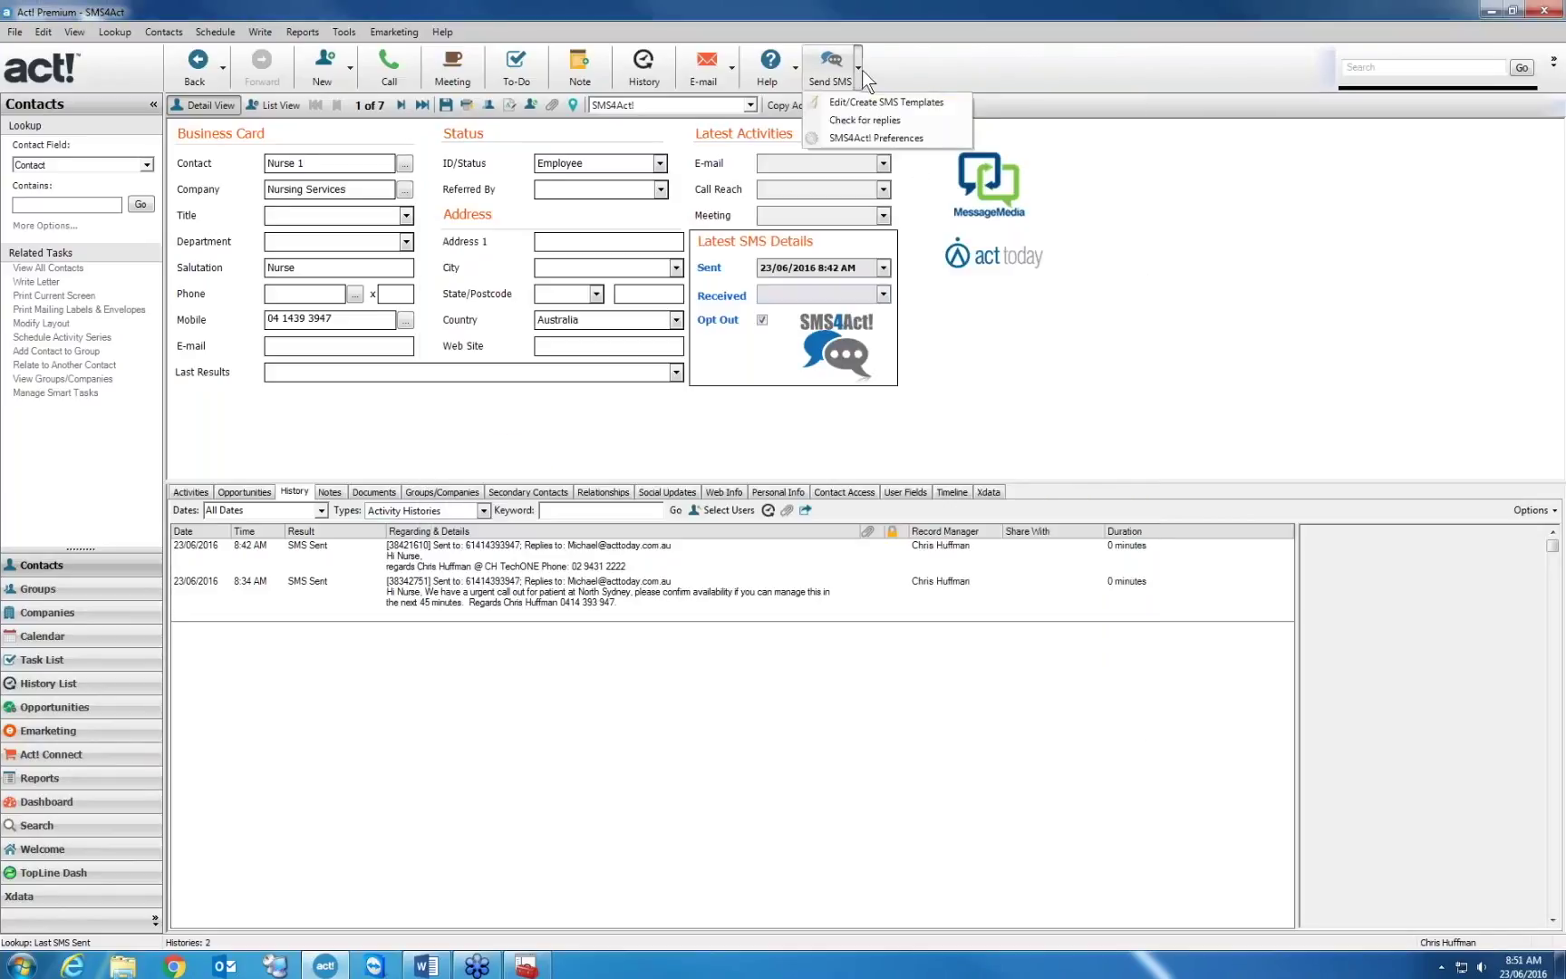
{"action": "left_click", "coordinate": [885, 137]}
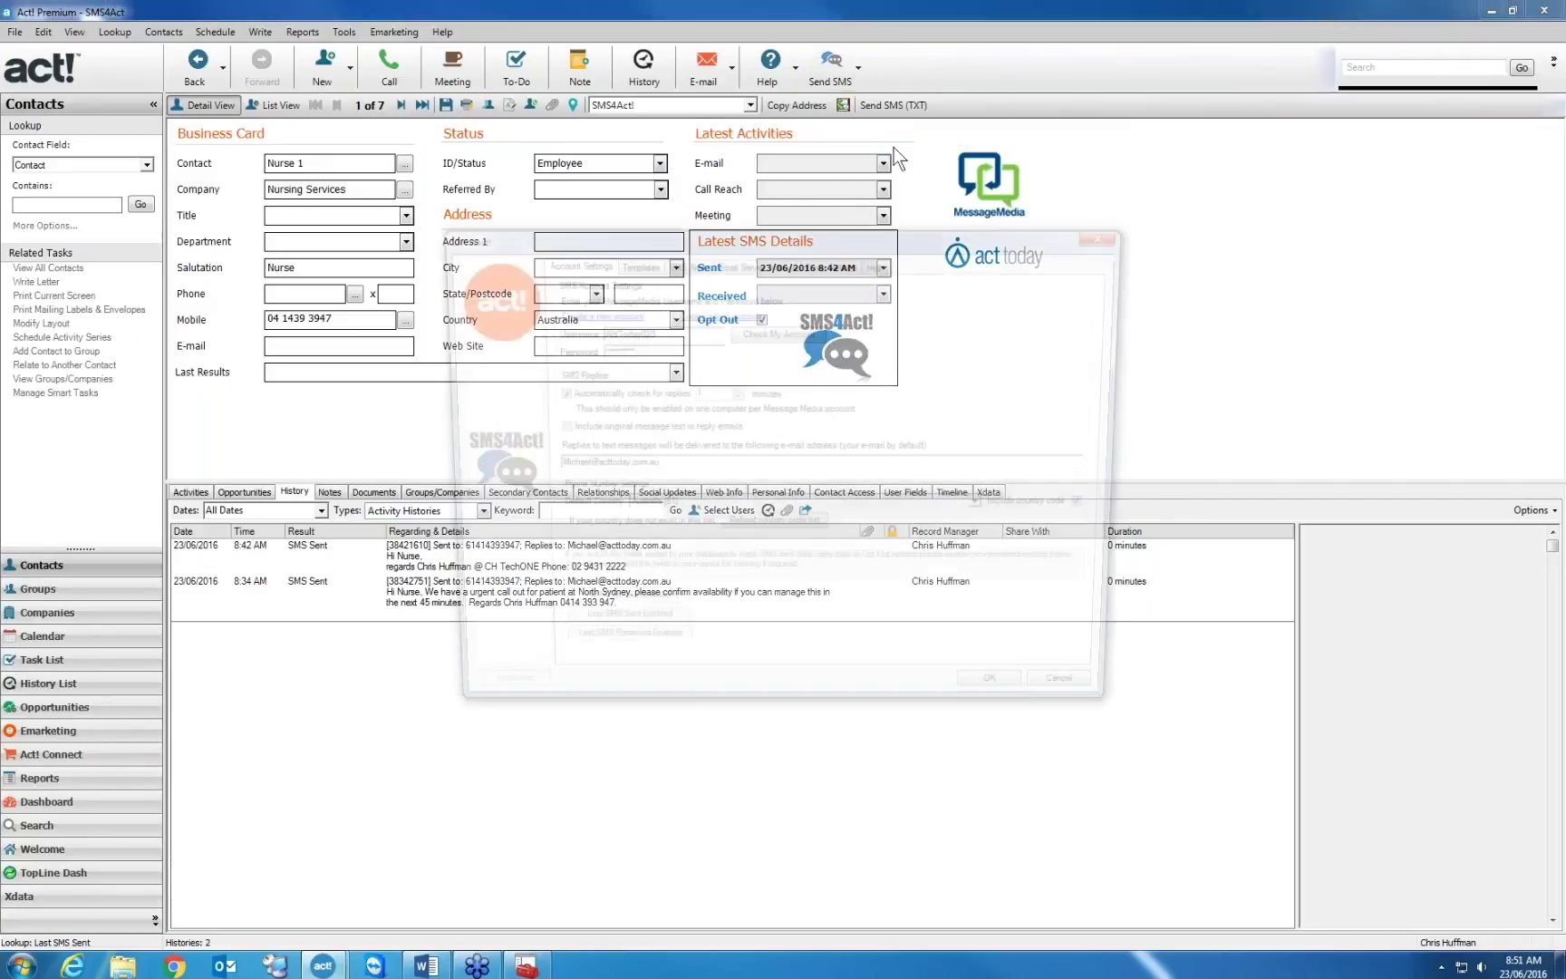
{"action": "left_click", "coordinate": [879, 261]}
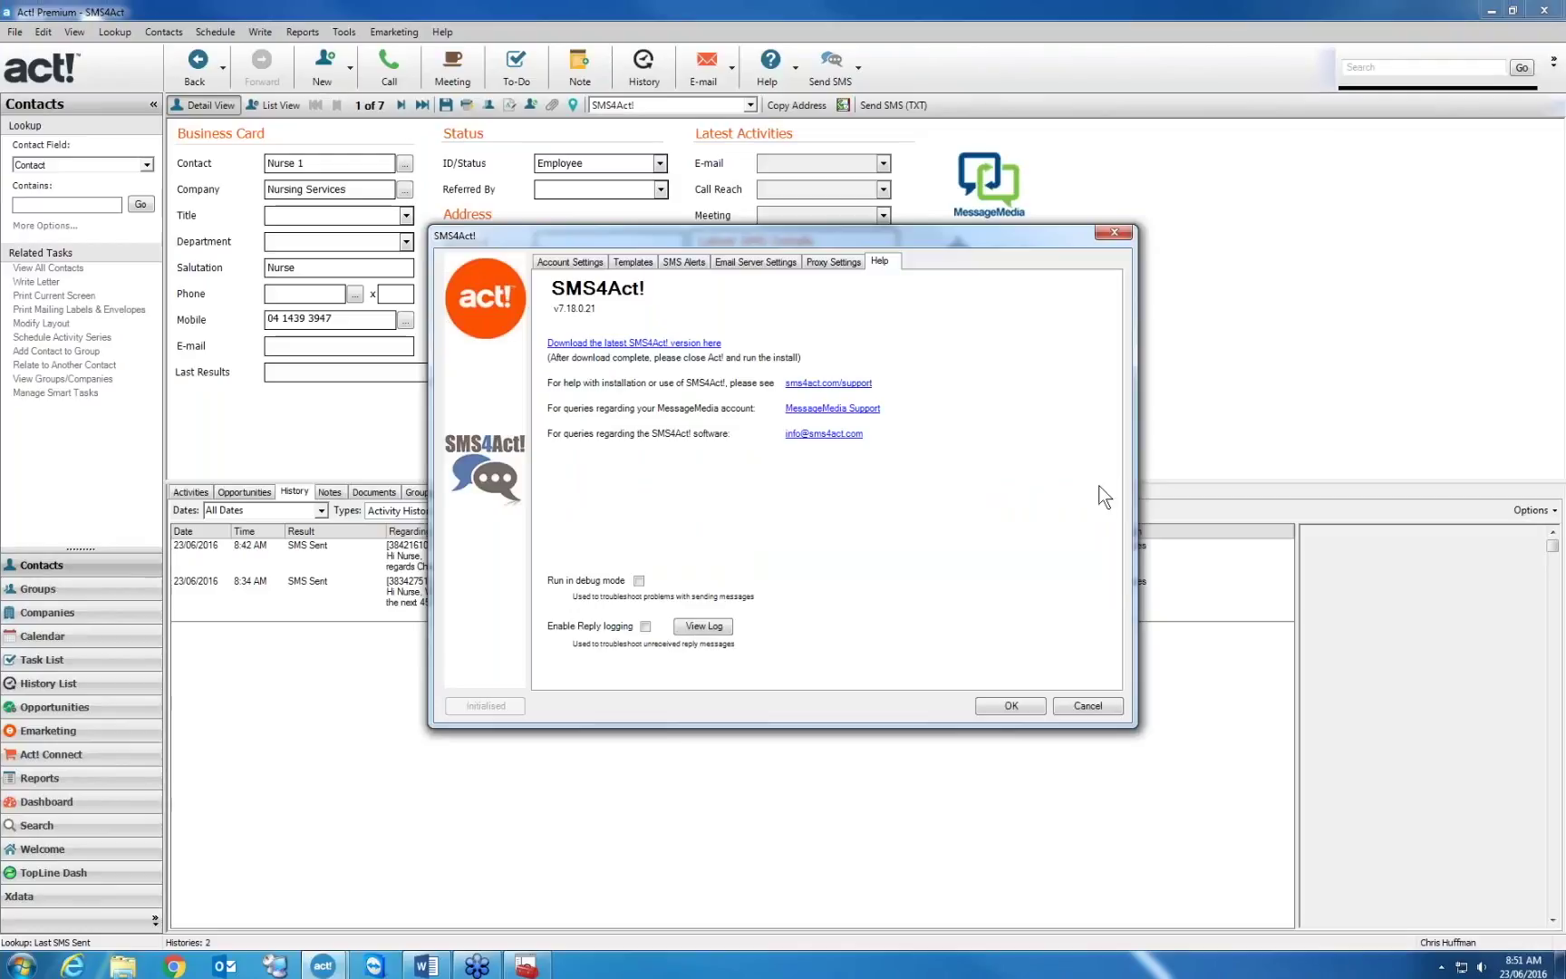
Close the settings and reopen SMS4Act! Preferences on Account Settings
{"action": "left_click", "coordinate": [1089, 706]}
{"action": "left_click", "coordinate": [857, 66]}
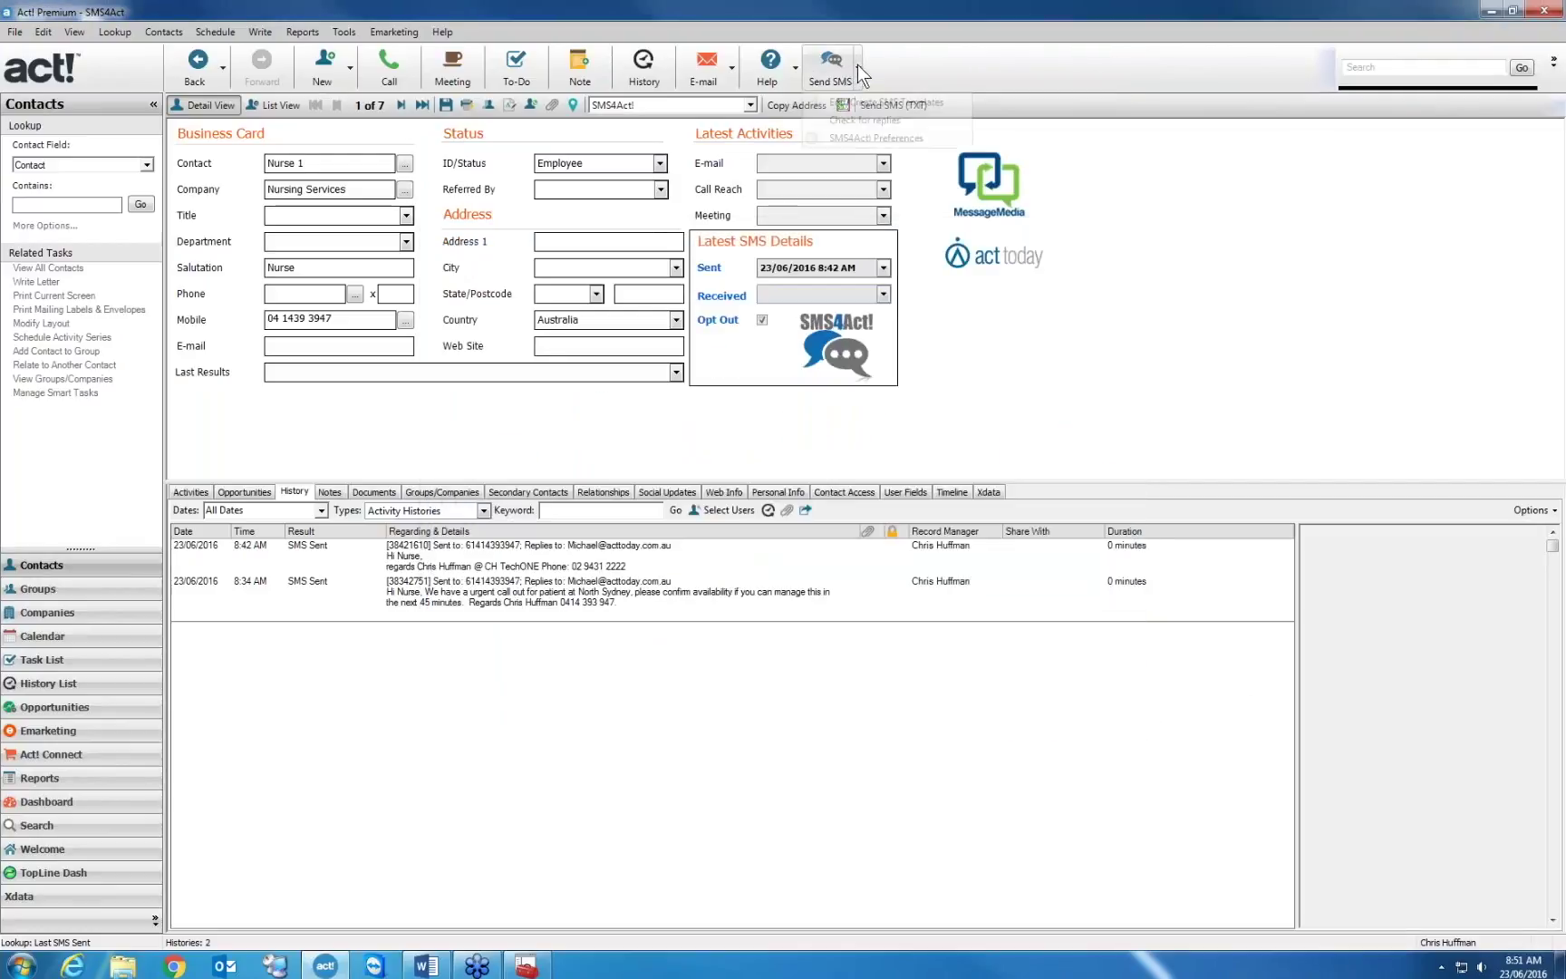
{"action": "left_click", "coordinate": [871, 138]}
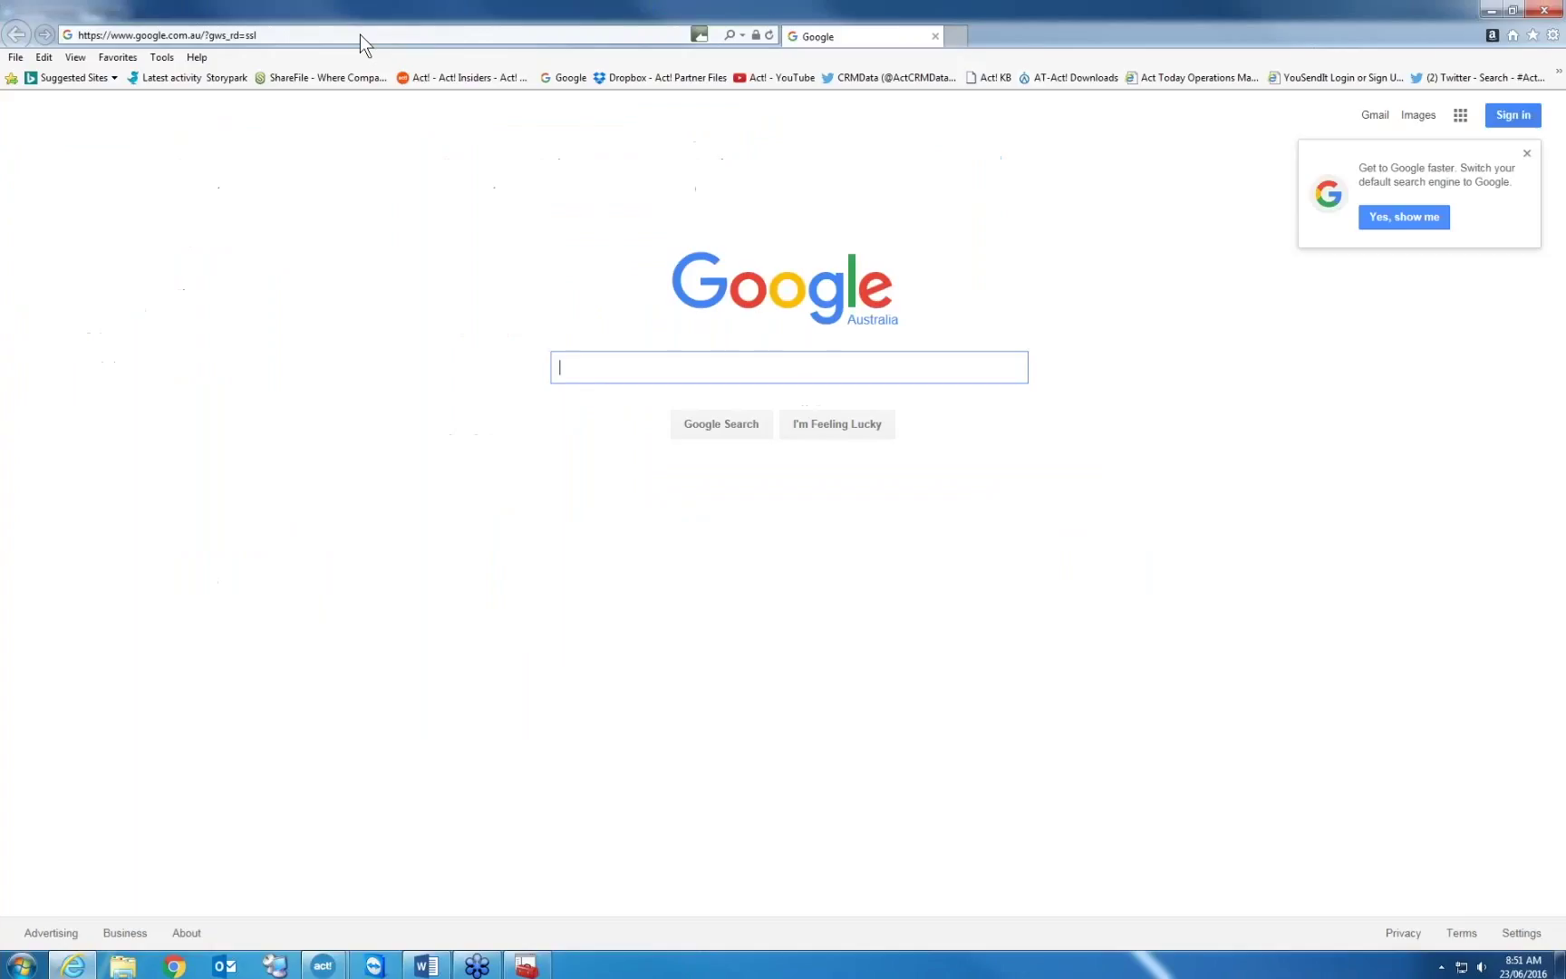
Open the SMS4Act! homepage from a 'sms4act.com' search, then return to the Act! contact window
{"action": "type", "text": "sms4act.com"}
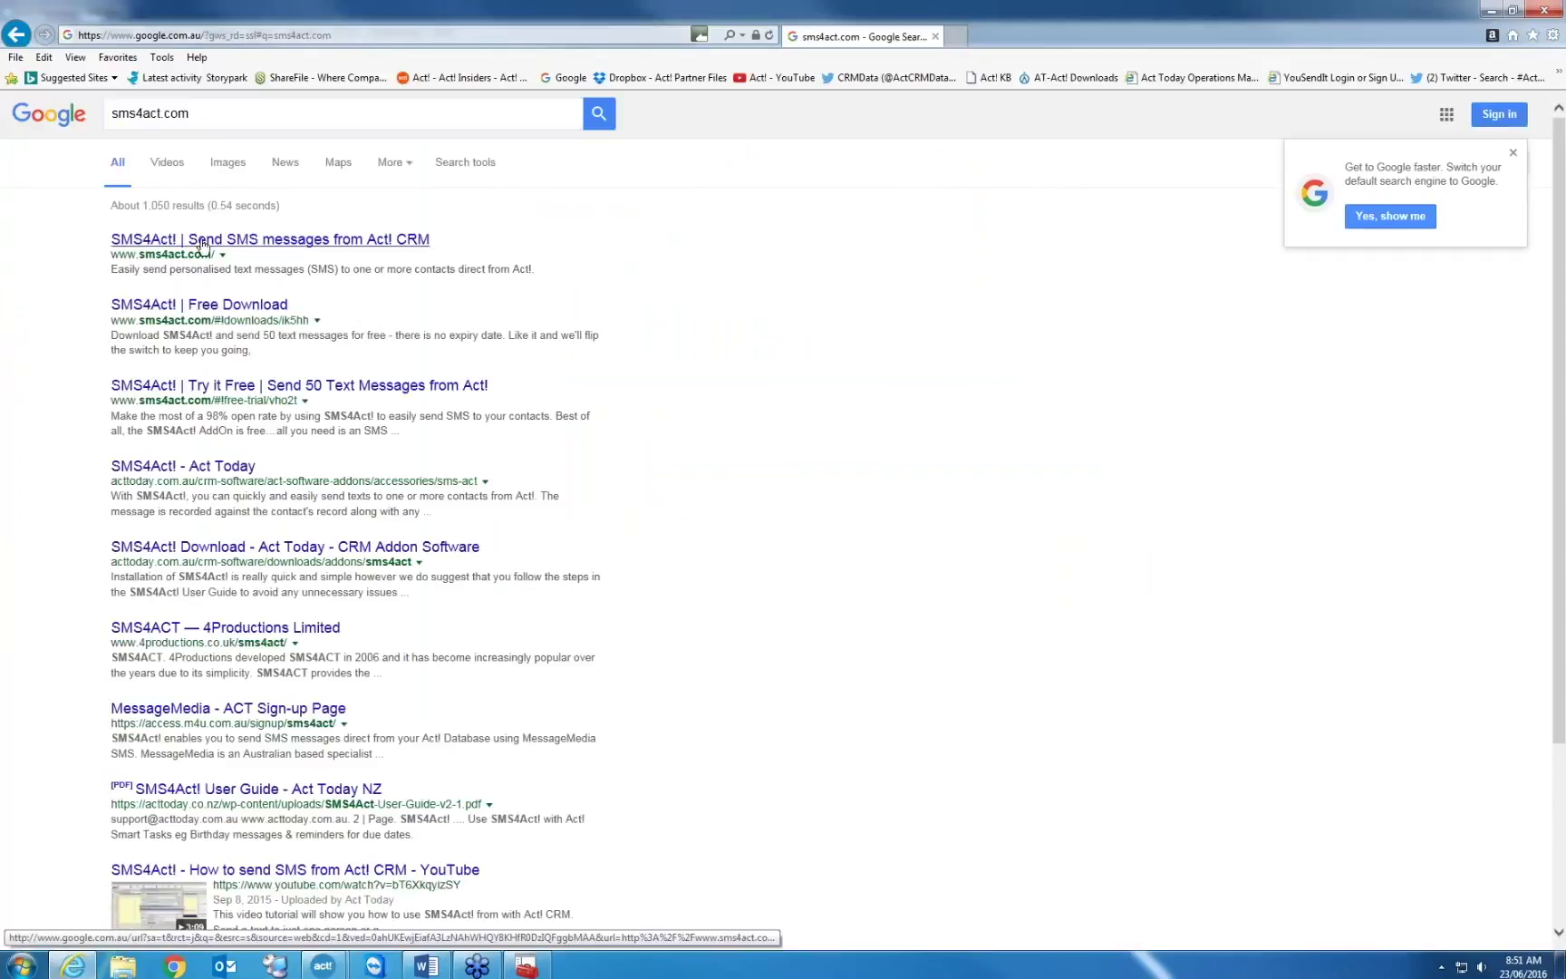
{"action": "left_click", "coordinate": [203, 240]}
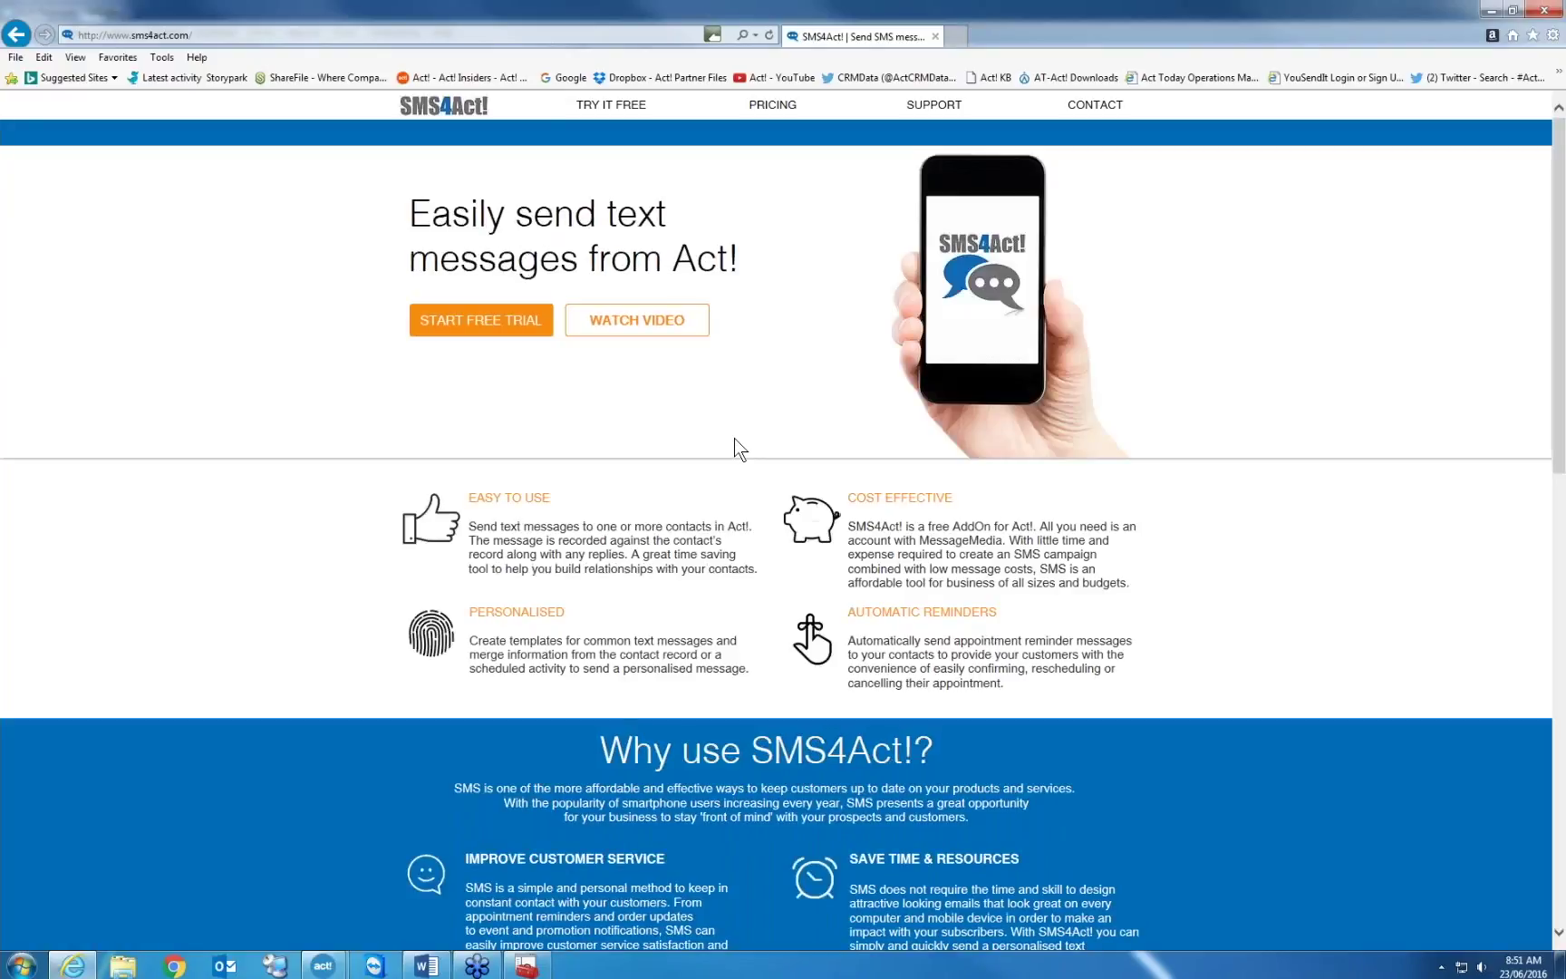
{"action": "left_click", "coordinate": [326, 966]}
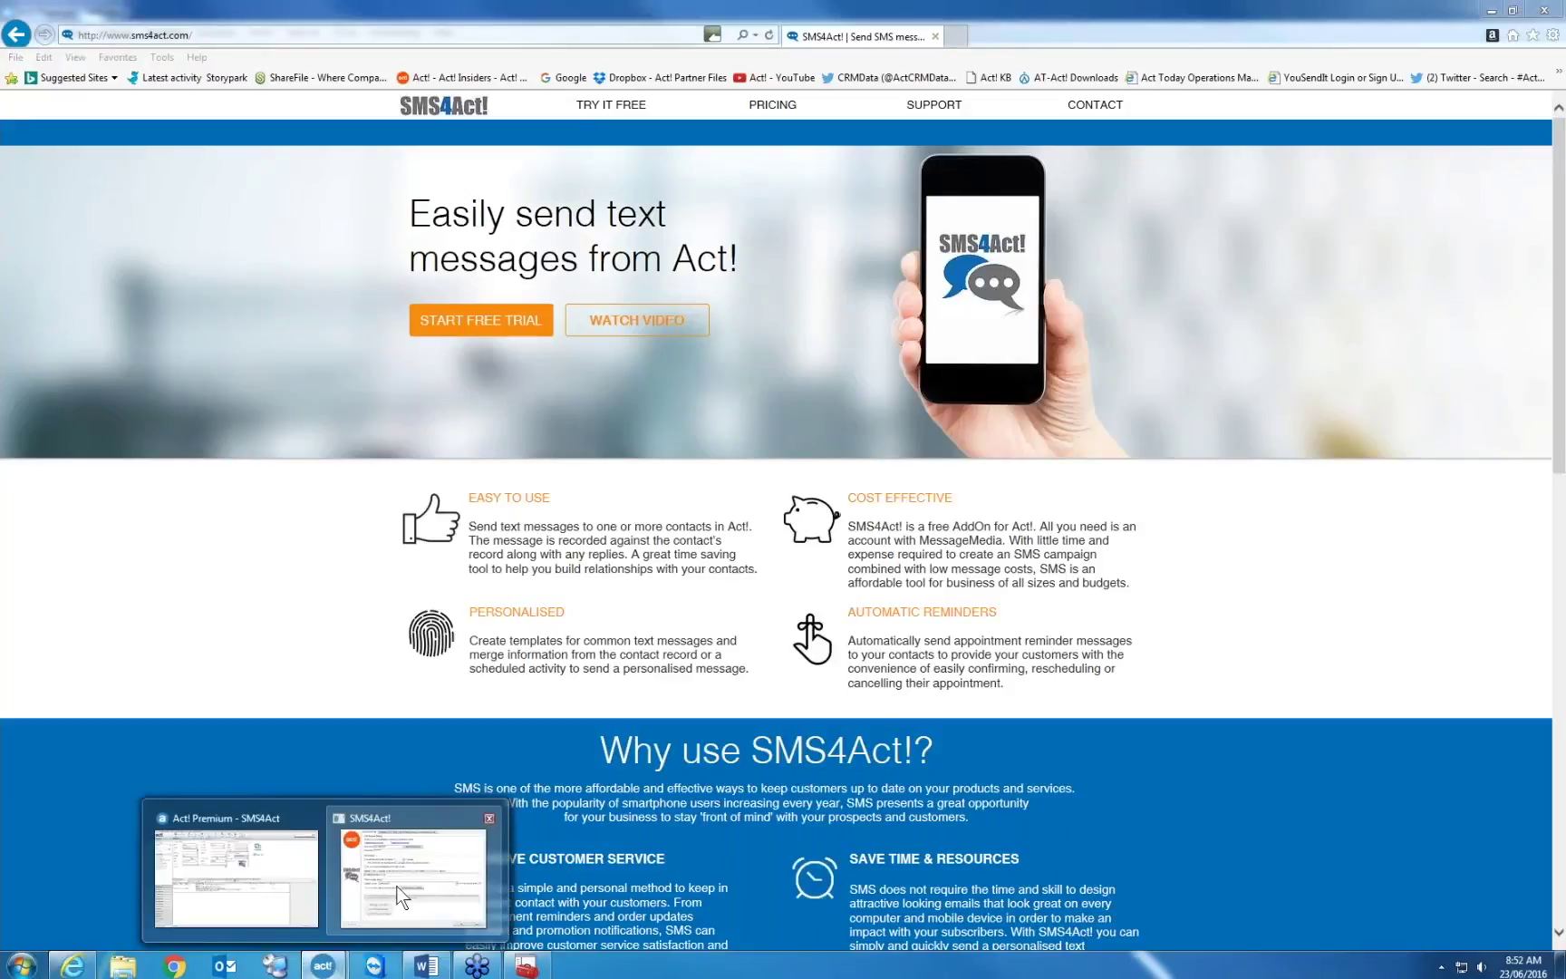
{"action": "mouse_move", "coordinate": [399, 897]}
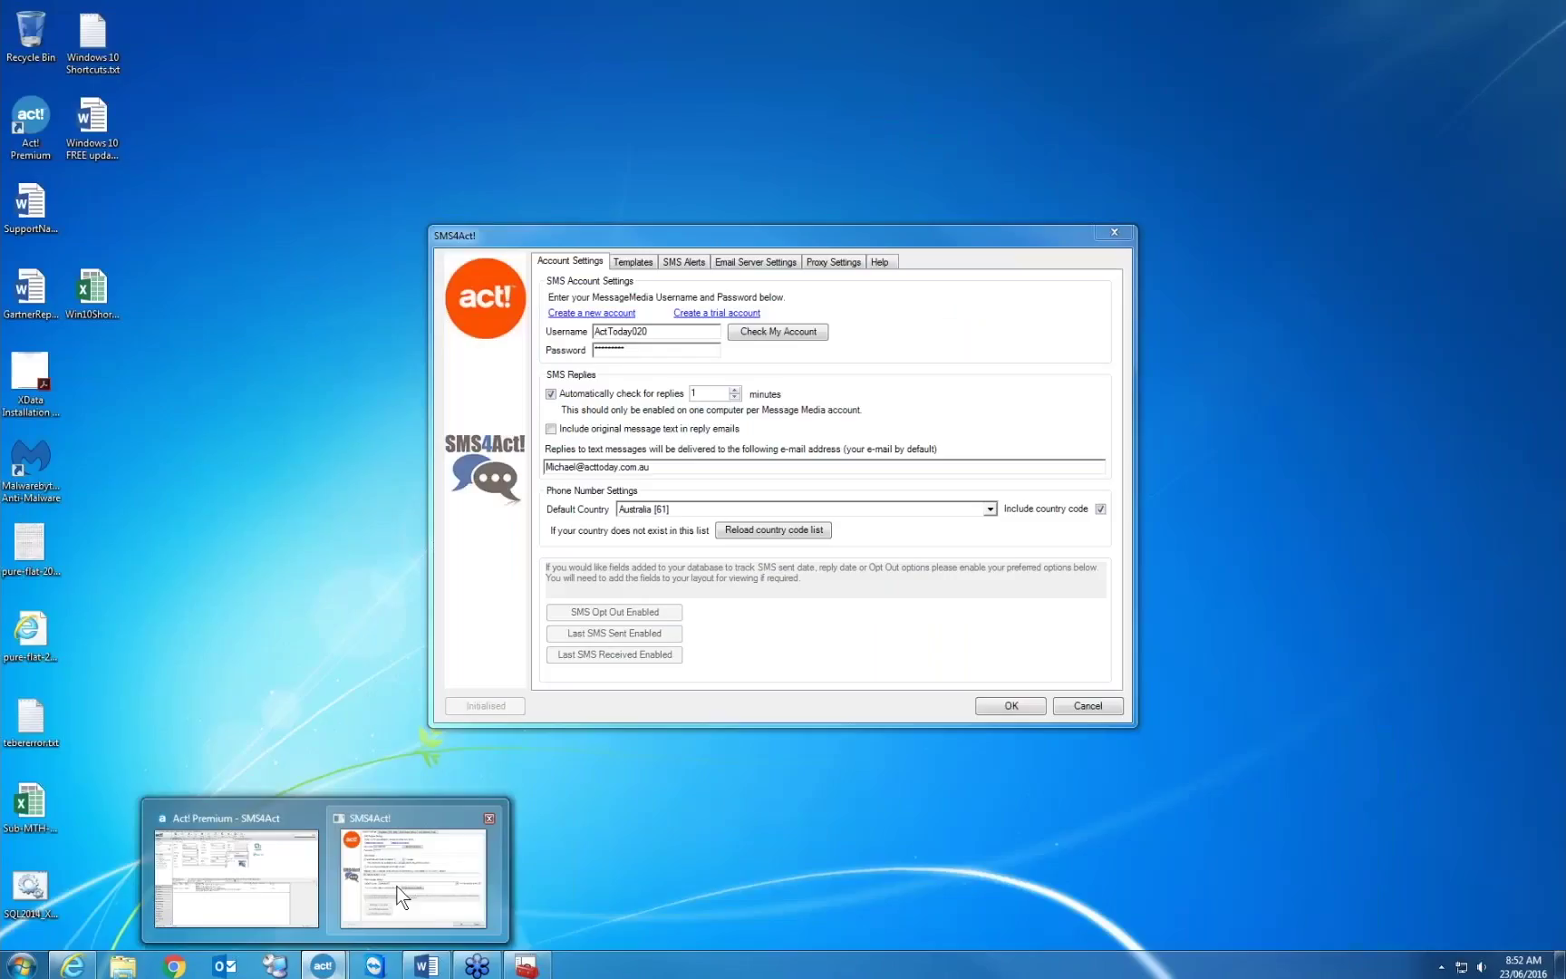
{"action": "left_click", "coordinate": [398, 897]}
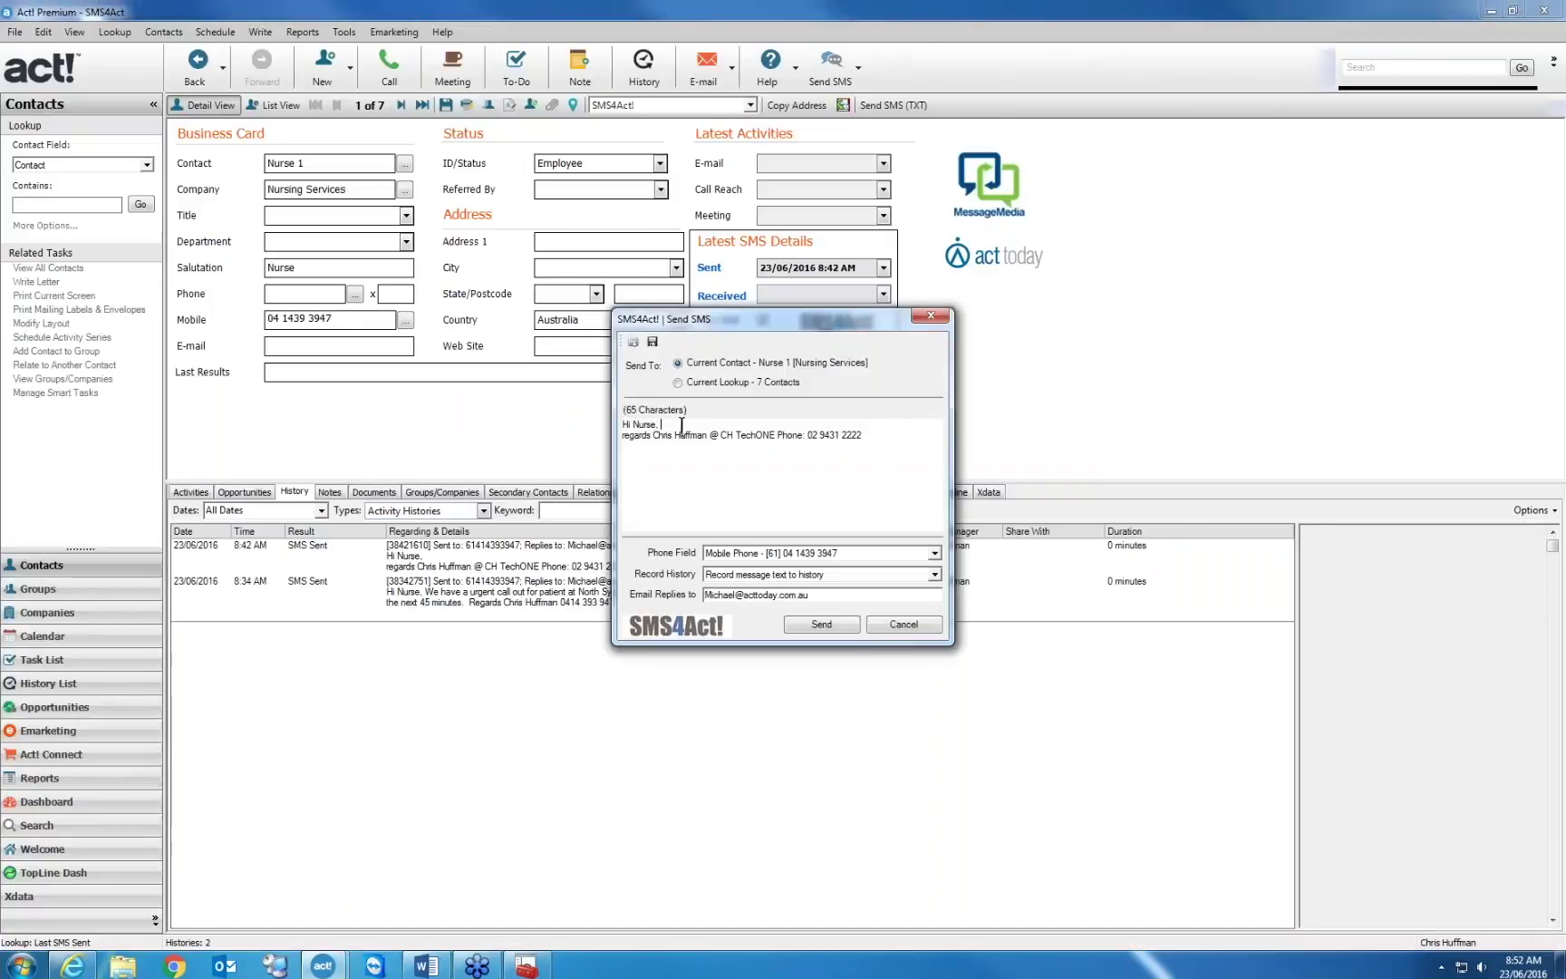
Add 'this is counting the characters this is how it should work for you' after 'Hi Nurse,'
{"action": "type", "text": "this is counting the characters"}
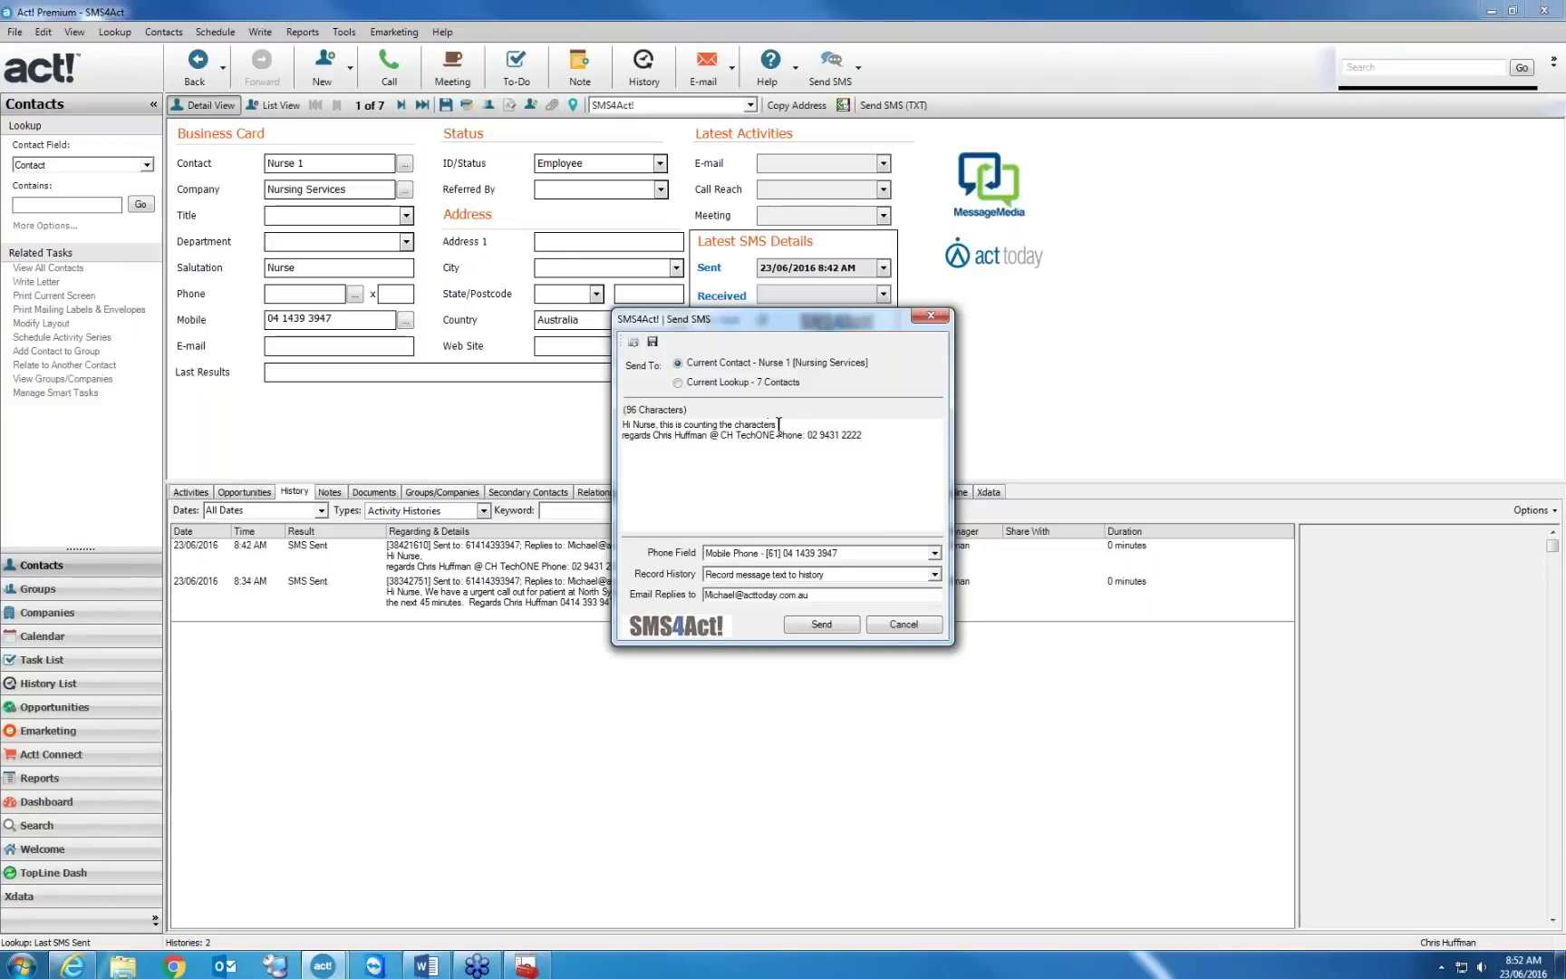
{"action": "type", "text": " this is how it should work for you"}
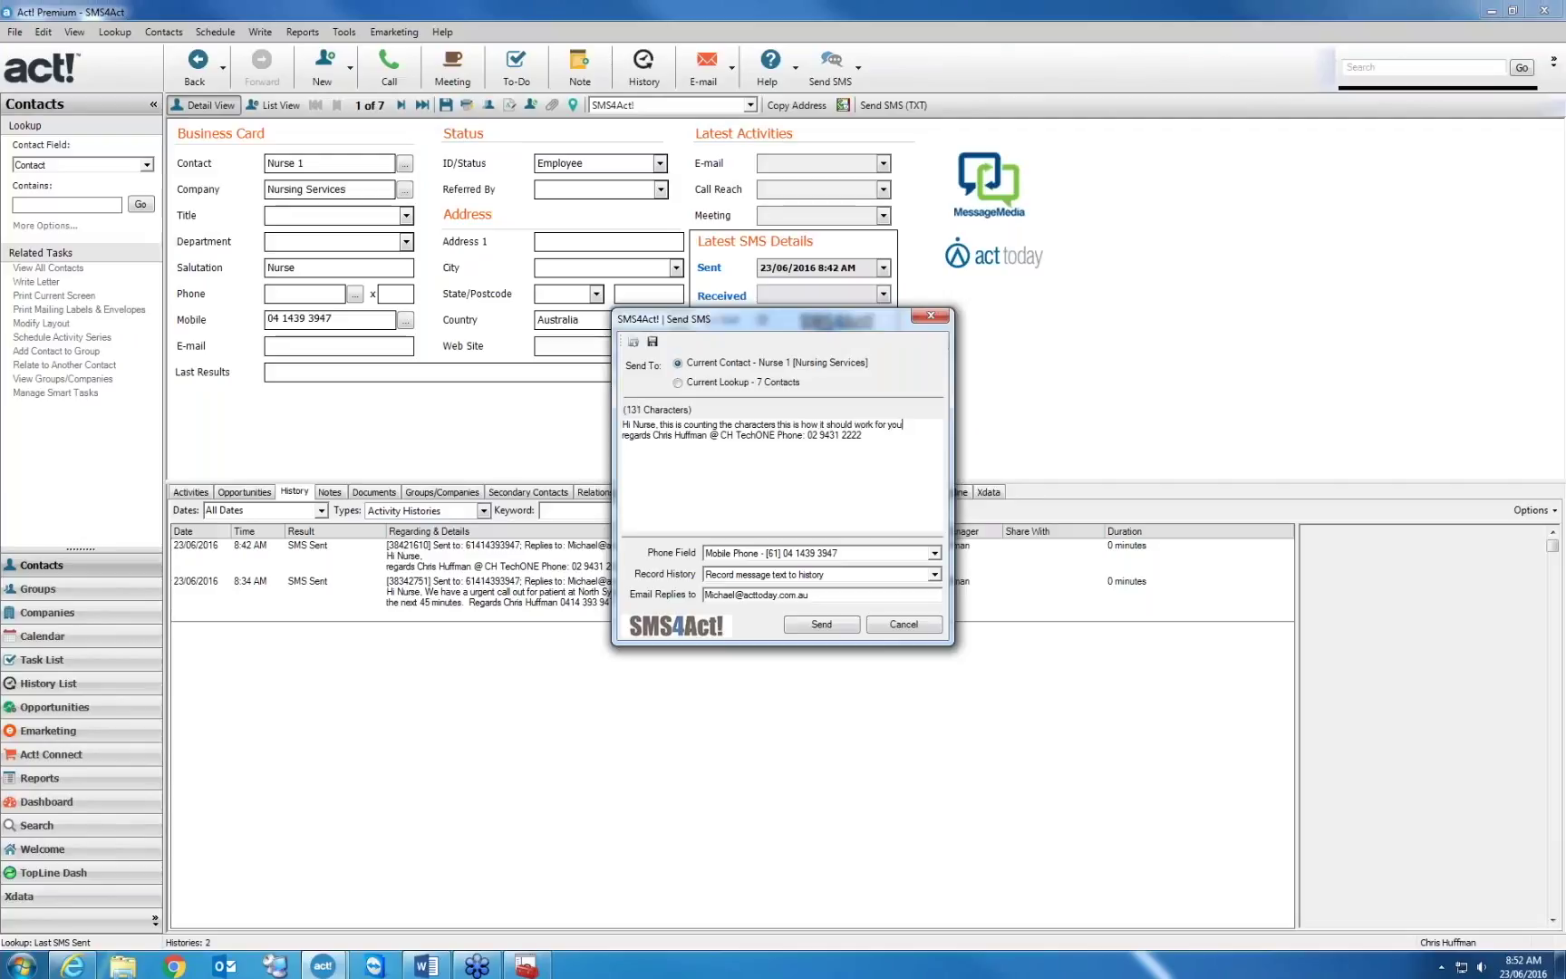